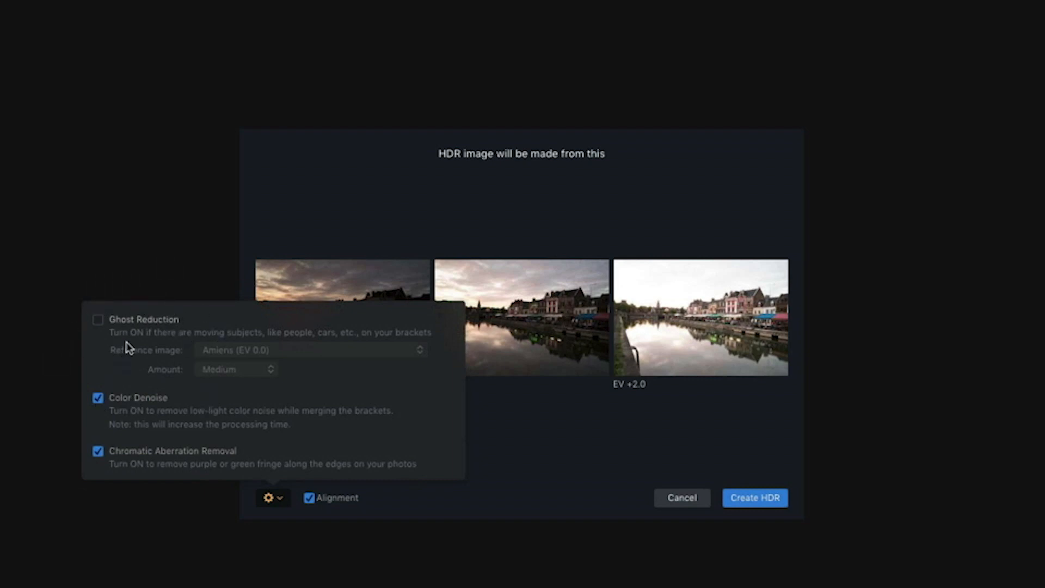
Create the HDR image from the three brackets with Alignment, Color Denoise and Chromatic Aberration Removal enabled
mouse_move(658, 336)
click(384, 221)
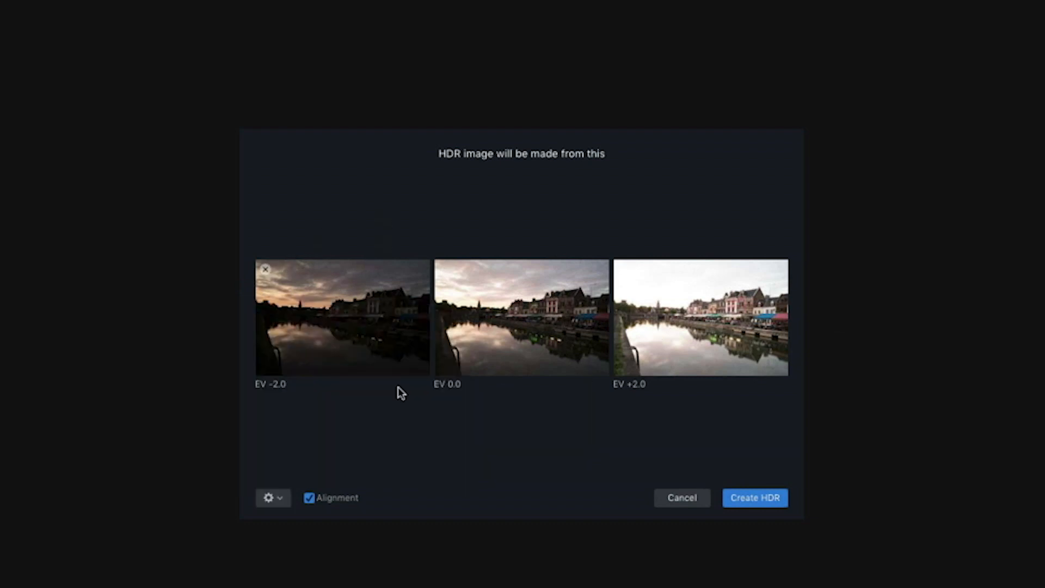
click(768, 498)
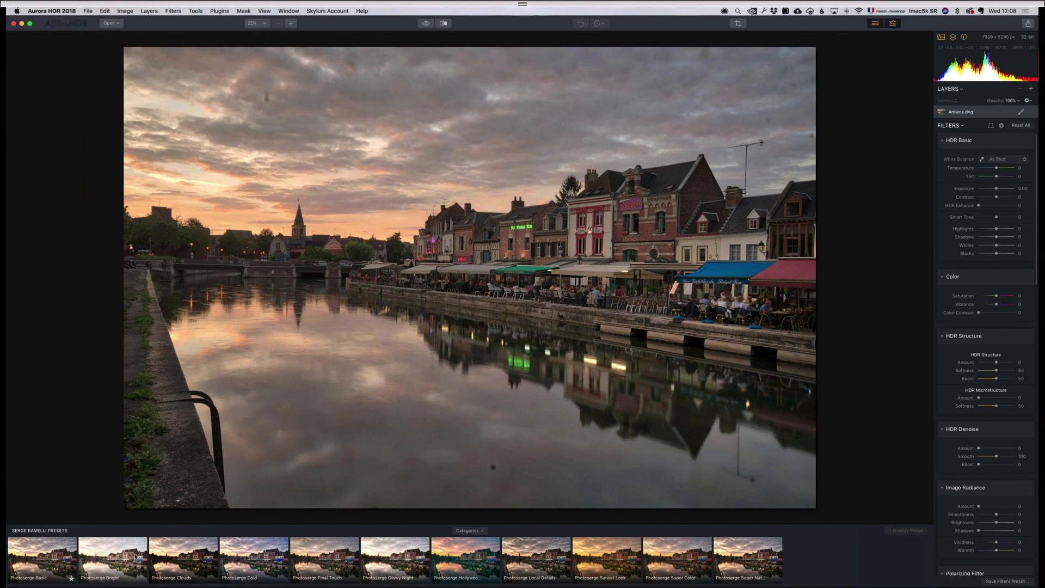
Hide the presets strip and reset all filters on the merged image
click(876, 25)
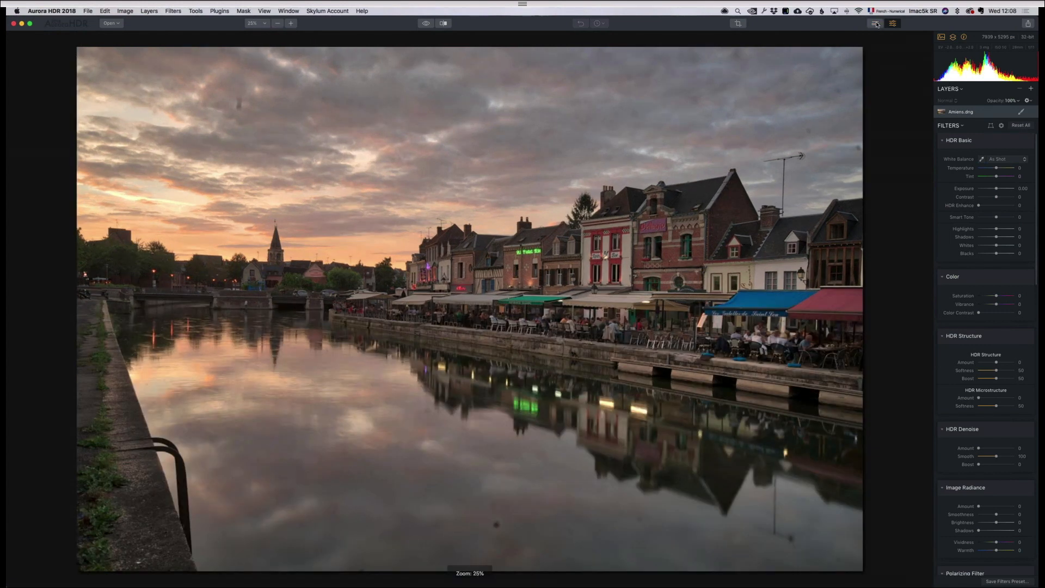
click(1022, 126)
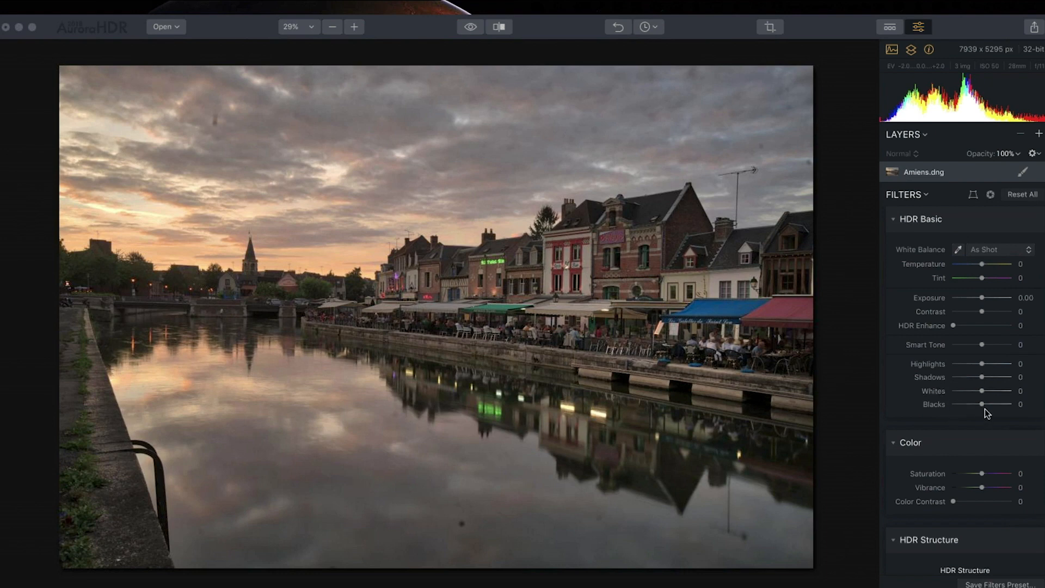
Raise Shadows to 62 and lower Highlights to -56 in the HDR Basic filter
click(1001, 378)
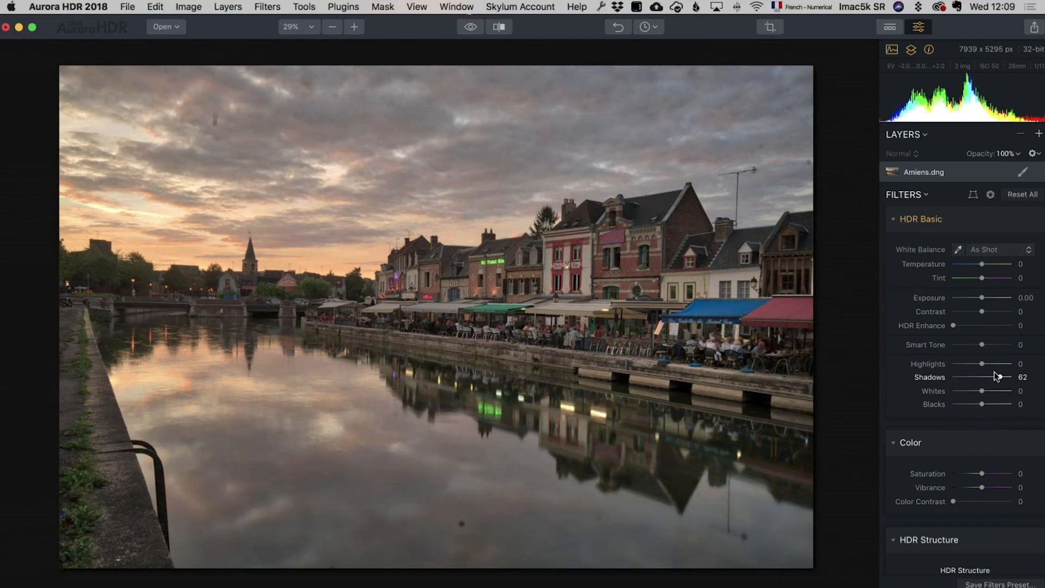
drag(982, 363, 966, 364)
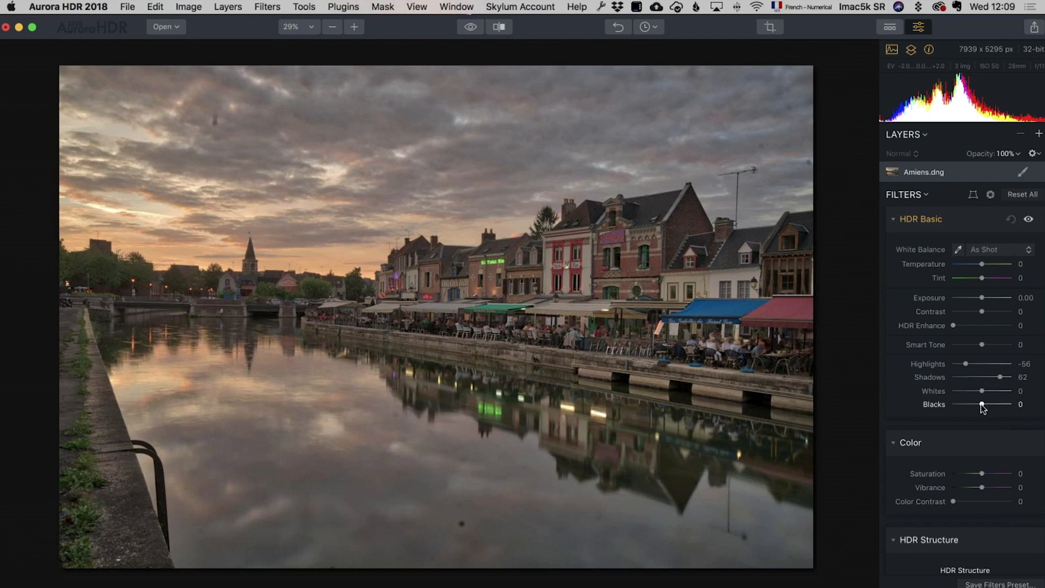
Set Blacks to -70 while checking the black clipping preview
drag(983, 404, 961, 404)
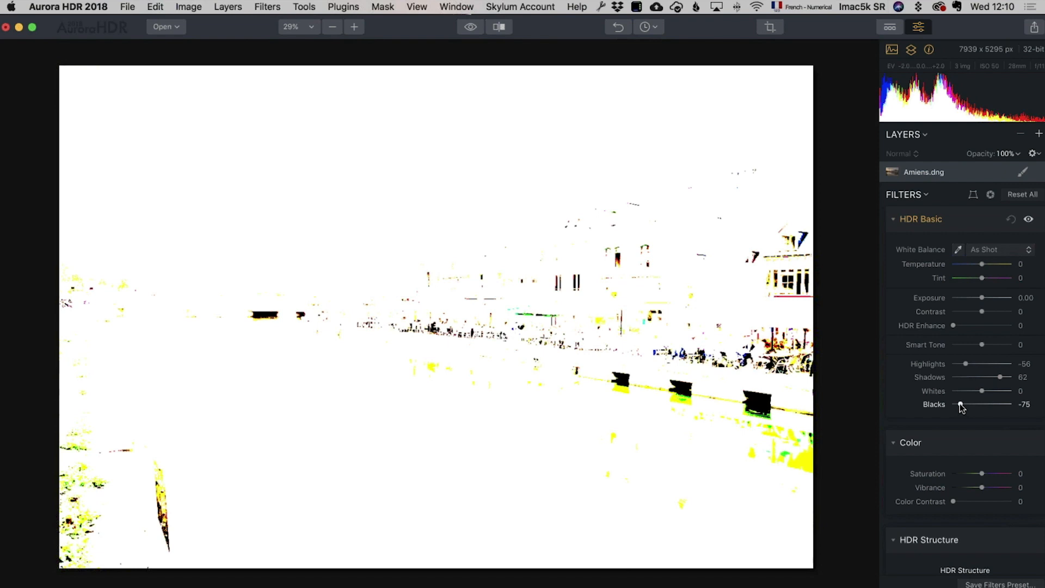
drag(960, 404, 961, 404)
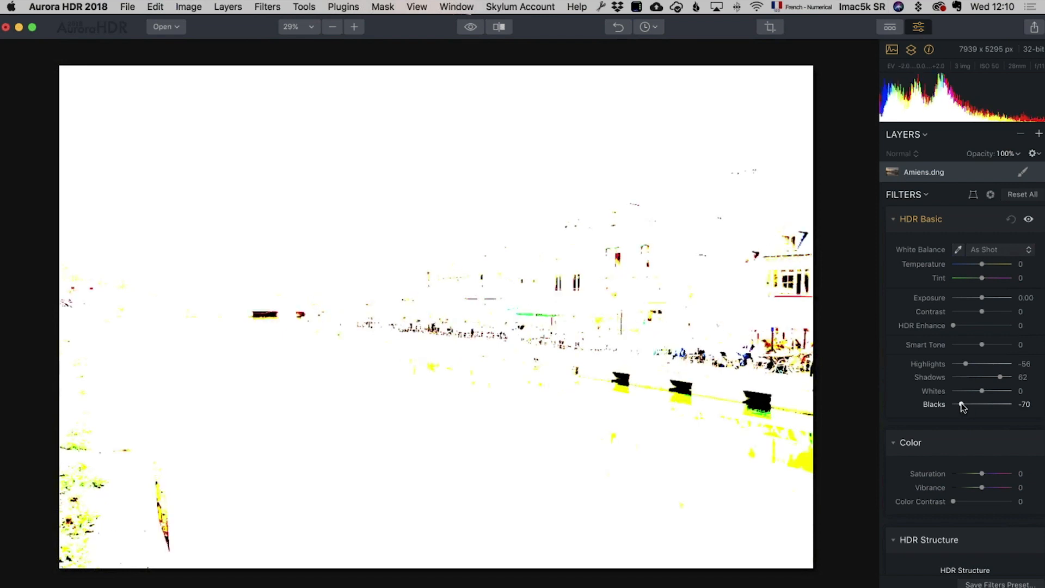
drag(961, 406, 961, 404)
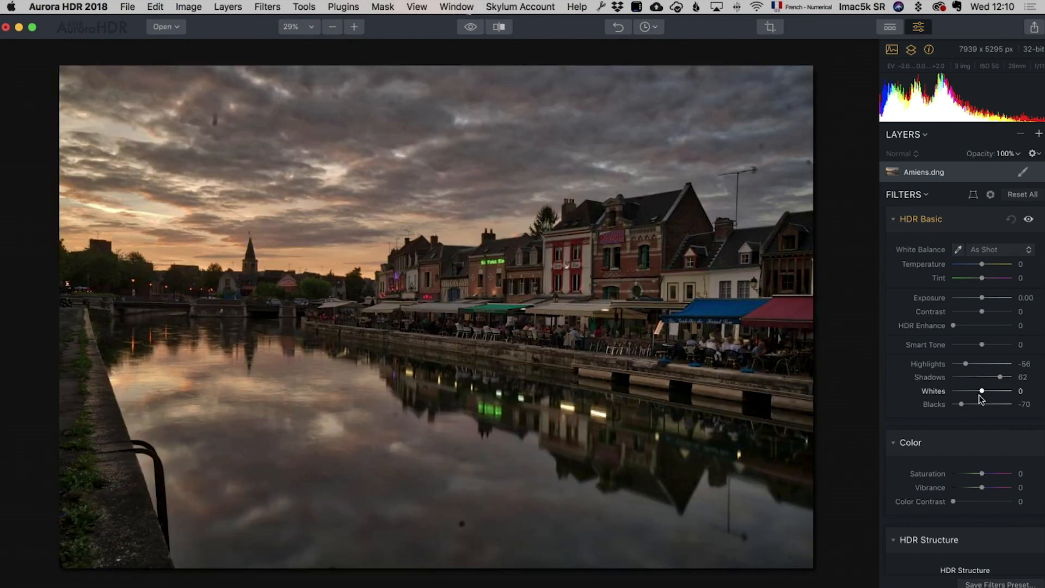
Check the white clipping preview while adjusting Whites, and settle the value at -31
drag(982, 391, 993, 396)
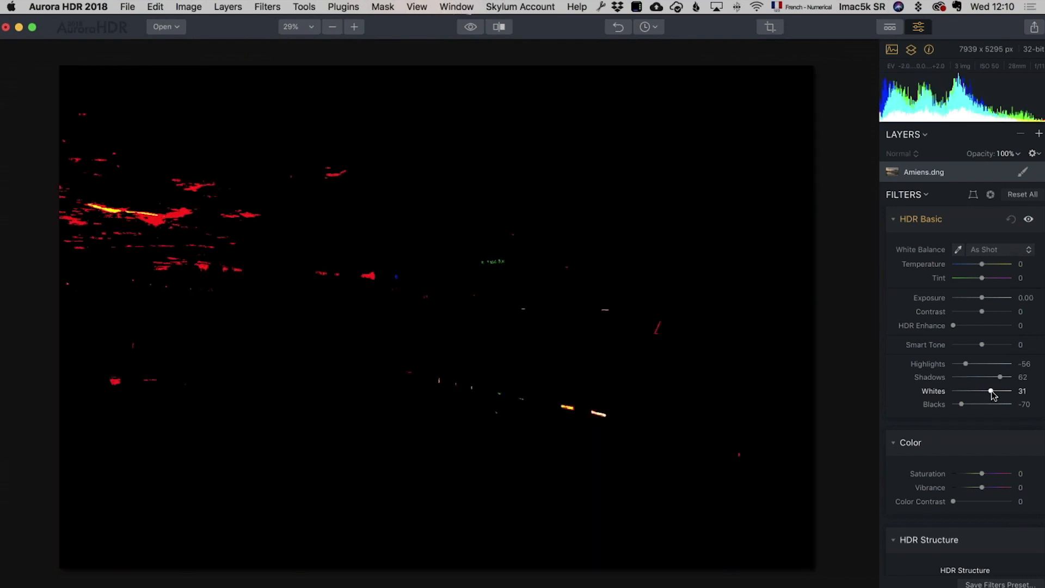
drag(991, 391, 974, 392)
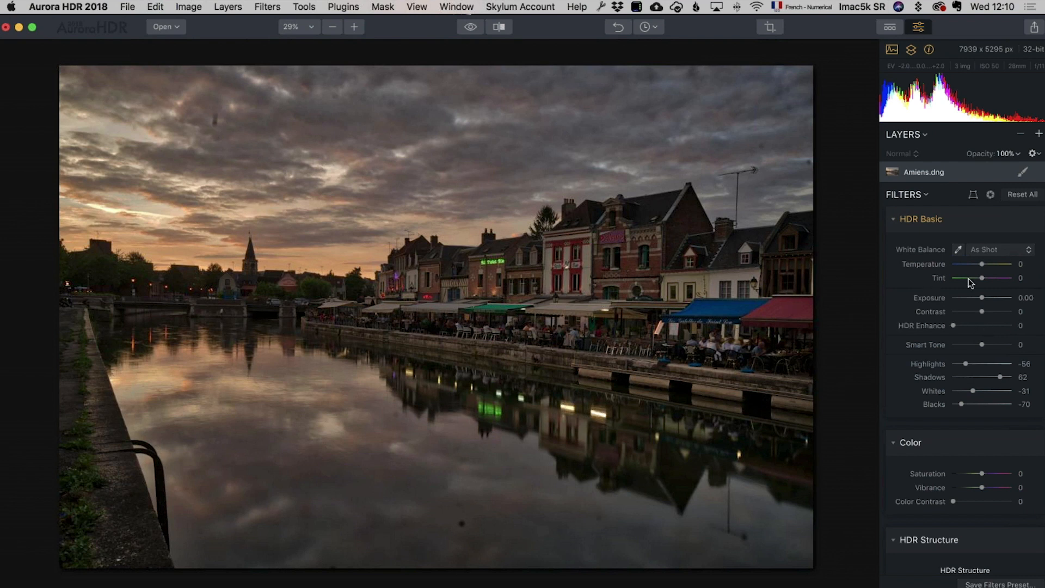
Set Exposure to 0.22 and Contrast to 33 in the HDR Basic filter
drag(981, 300, 993, 311)
click(985, 298)
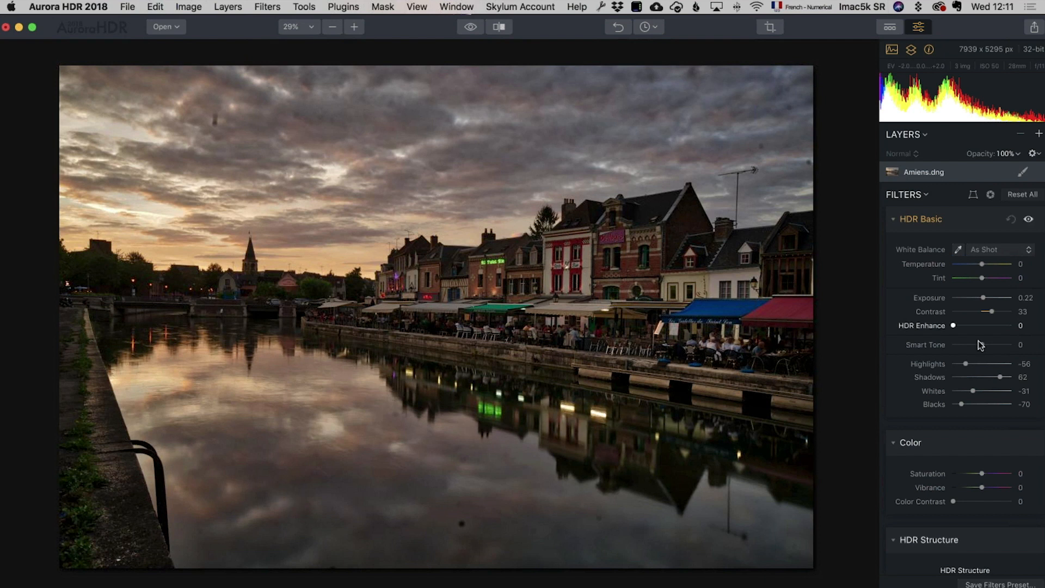
Try the Daylight and Cloudy white balance presets on the image
click(1027, 249)
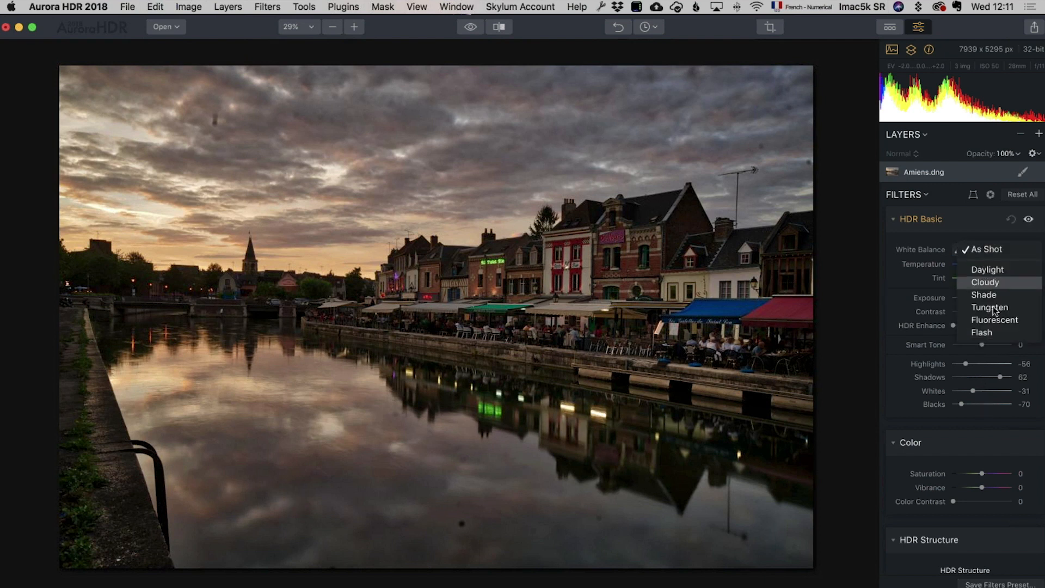
click(1002, 269)
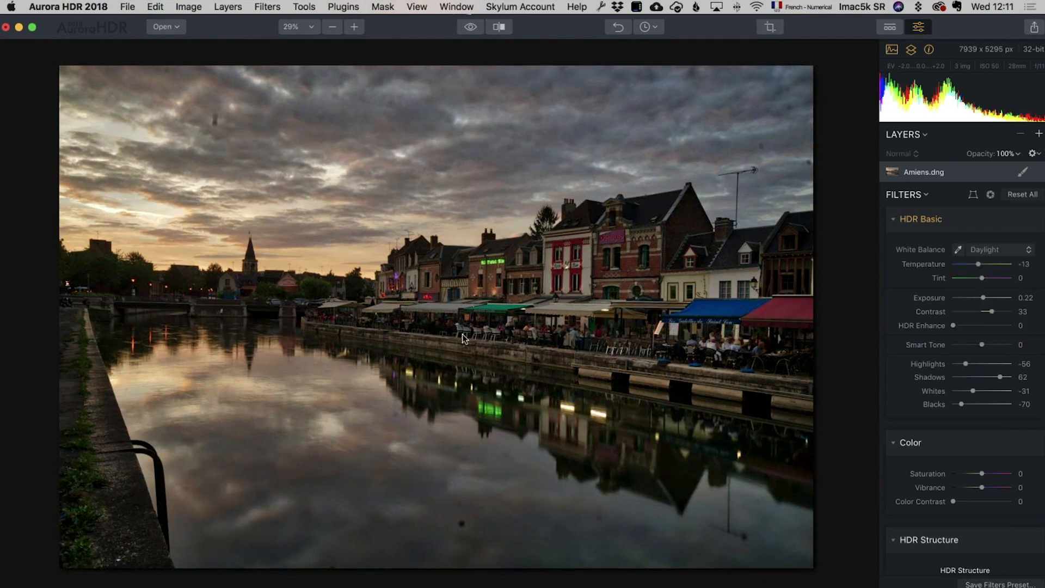
click(1007, 251)
click(1009, 261)
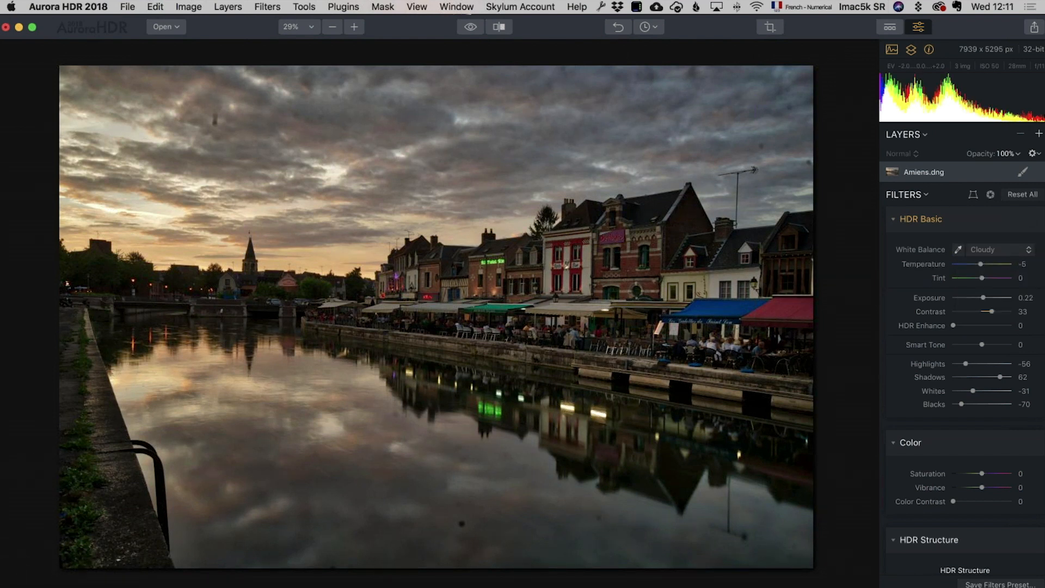
Try a warmer custom white balance with Temperature 10 and Tint 22
click(1003, 251)
click(1003, 261)
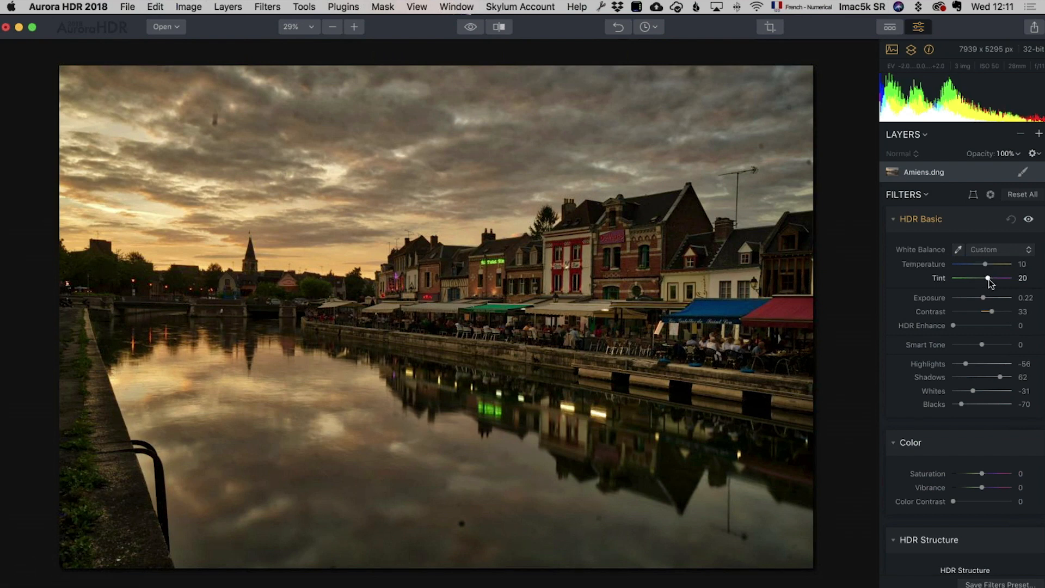
drag(988, 278, 988, 279)
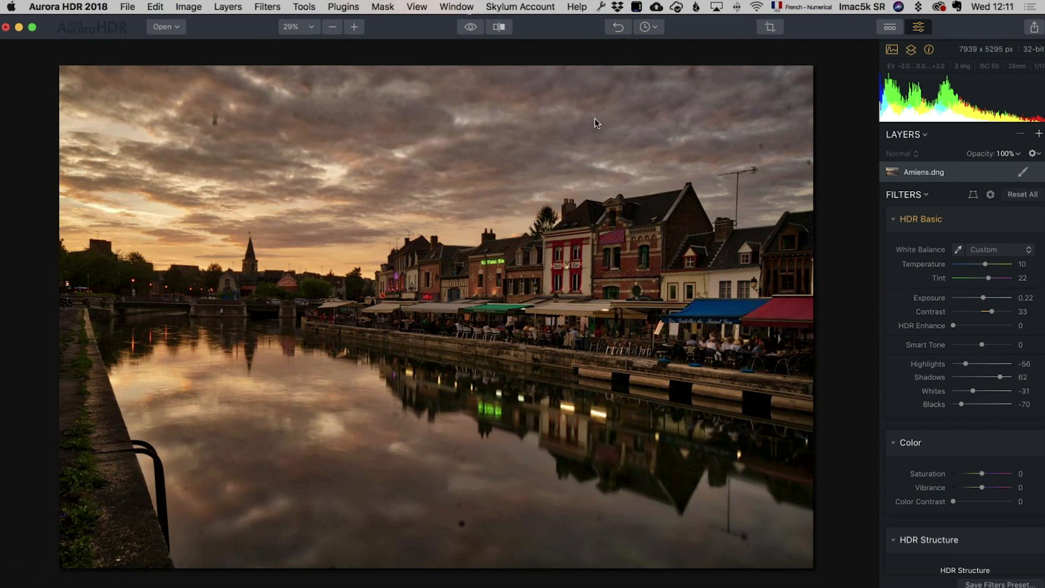
Starting from the Daylight white balance, set Temperature to -38 and Tint to 7, and raise Exposure to 0.35
click(1005, 250)
click(1004, 230)
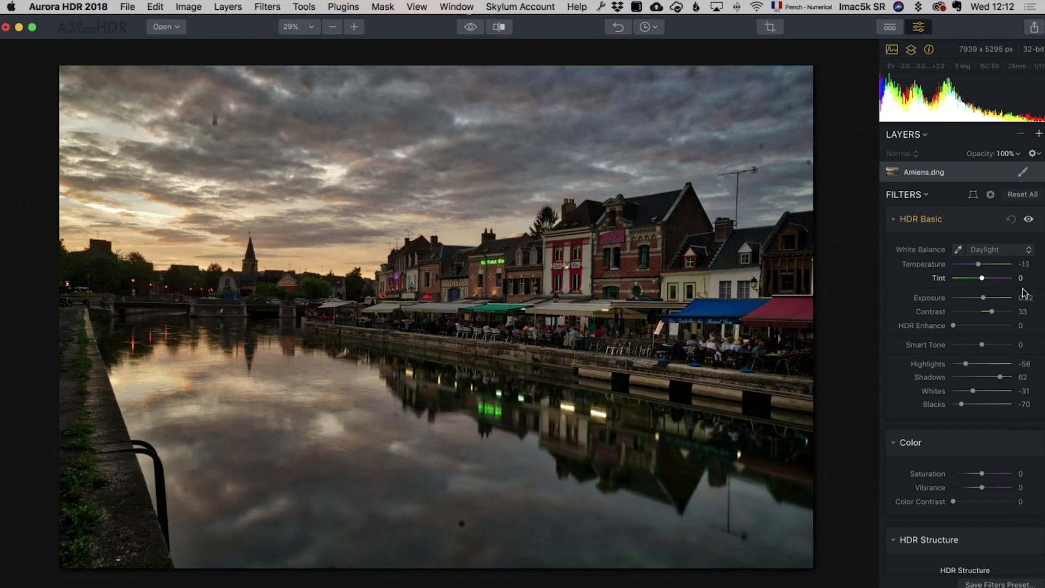
drag(978, 267, 935, 254)
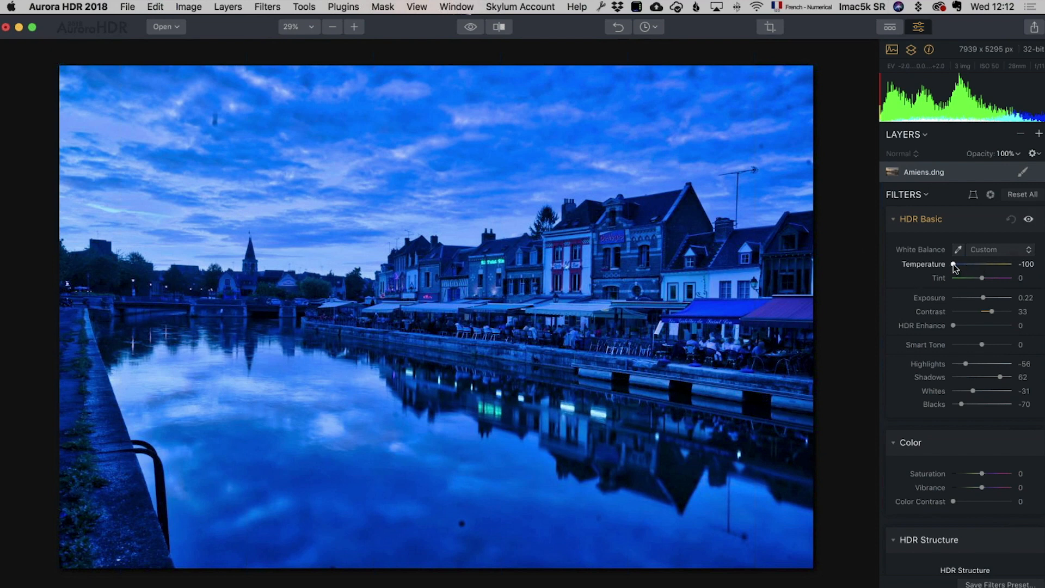
drag(956, 264, 969, 265)
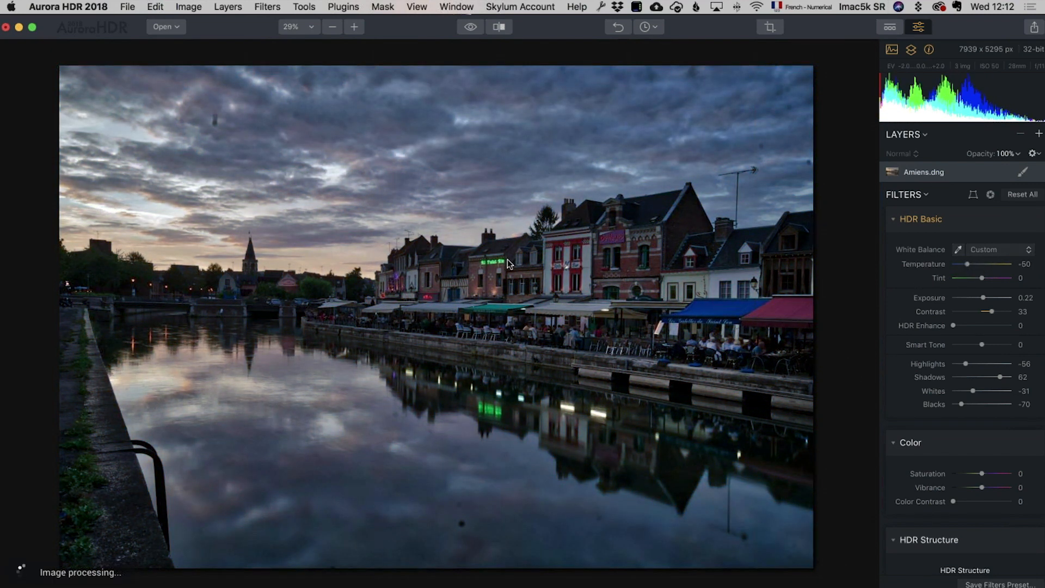
drag(966, 262, 985, 279)
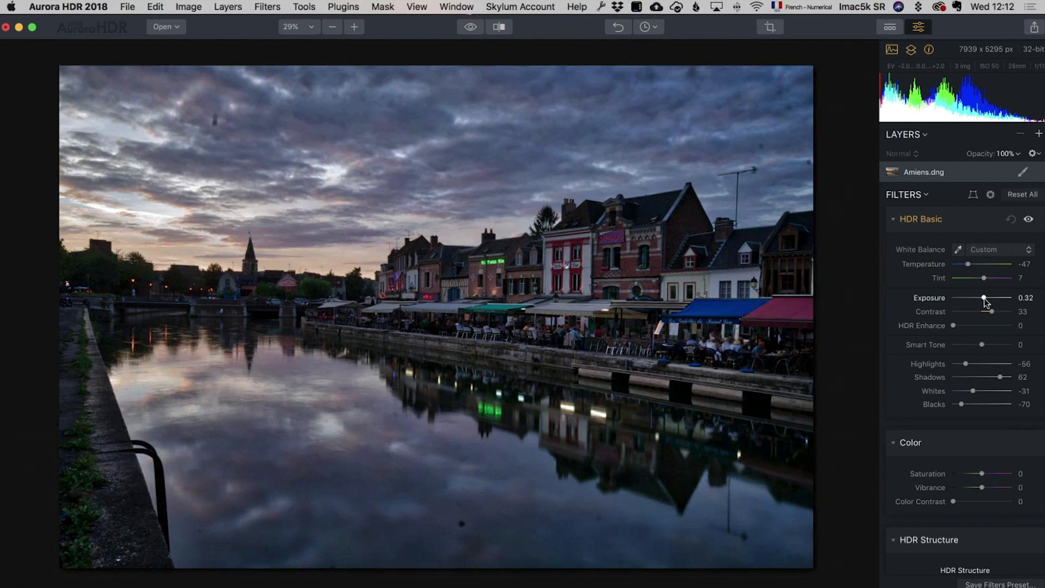
drag(984, 298, 971, 266)
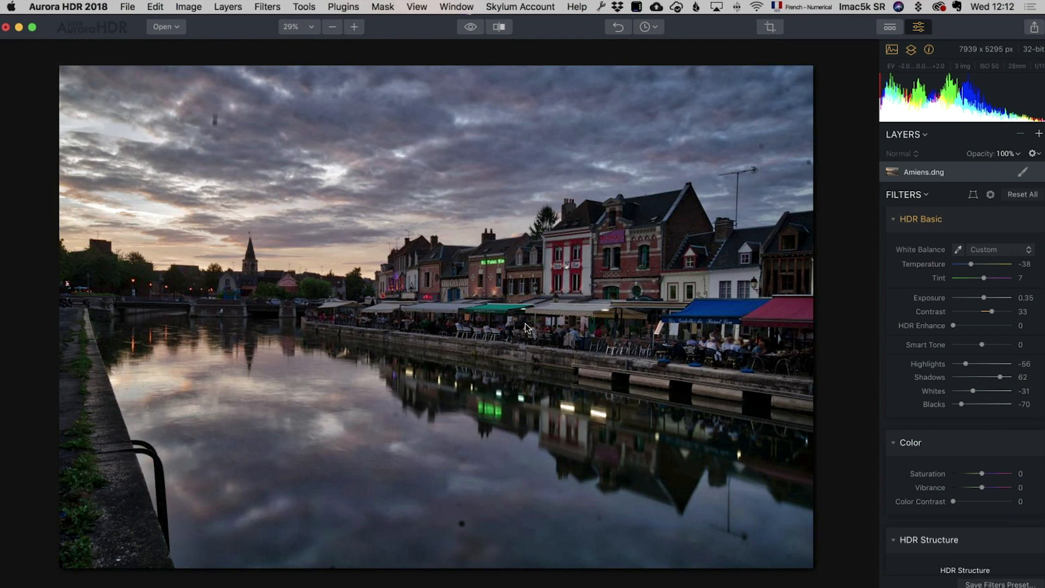
Try HDR Enhance at 100 and reset it to its default
scroll(997, 339, down, 2)
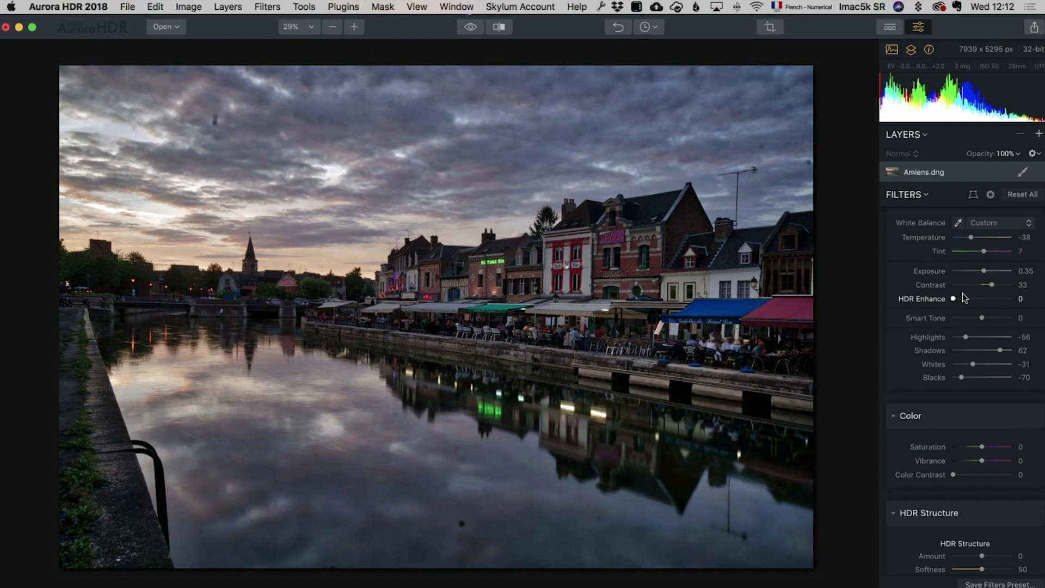
drag(962, 299, 1012, 306)
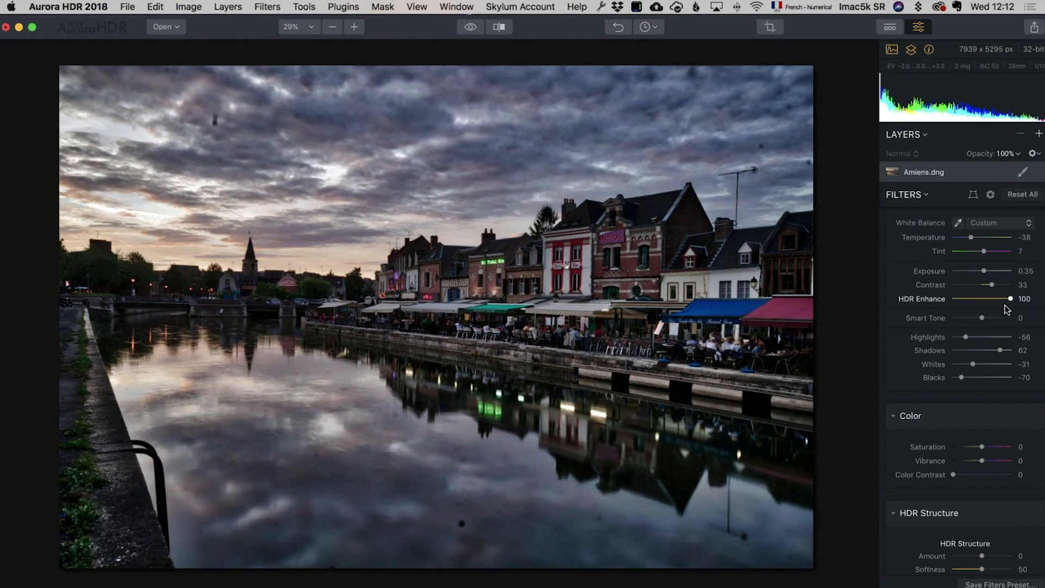
double_click(903, 299)
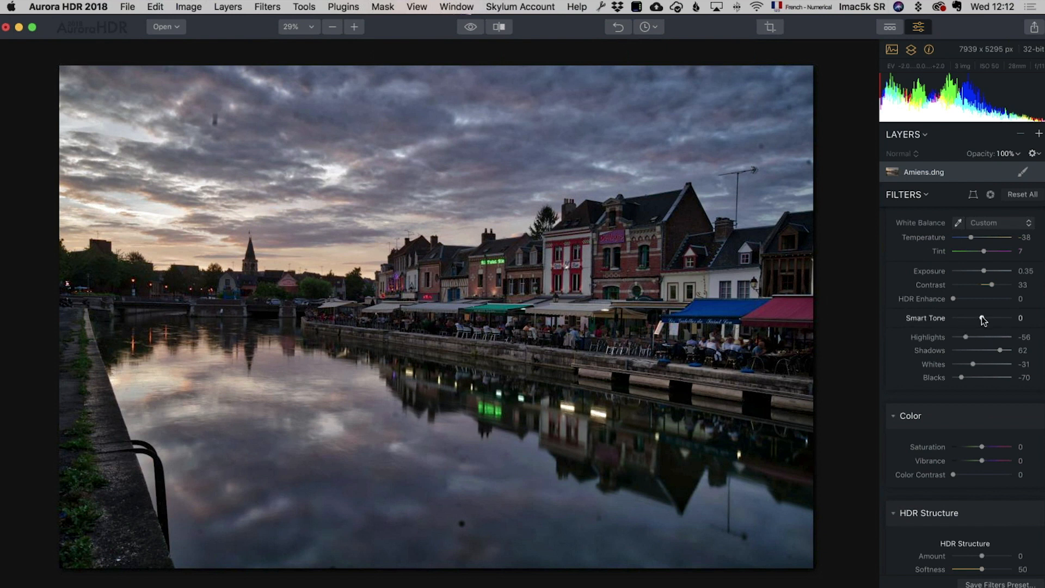
Set Smart Tone to 46 and Contrast to 47 in the HDR Basic filter
mouse_move(984, 316)
mouse_down()
mouse_move(1005, 314)
mouse_move(997, 314)
mouse_up()
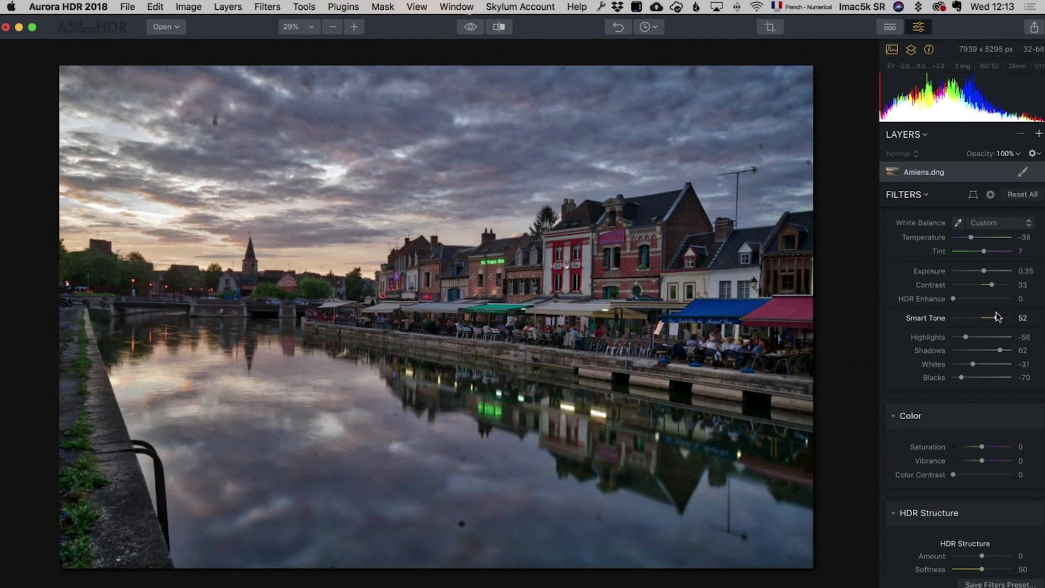
drag(997, 314, 997, 288)
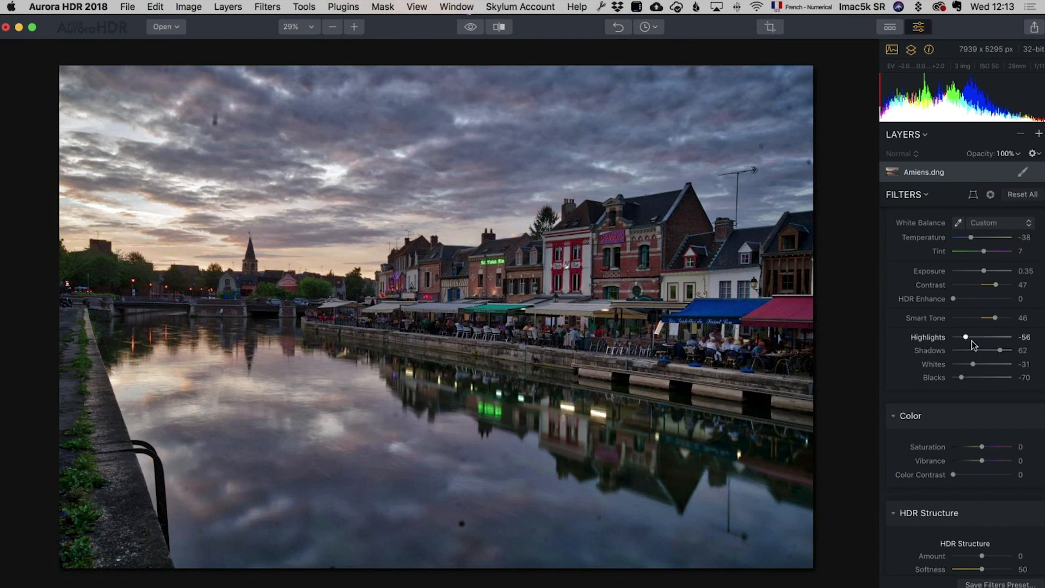
Lower Highlights to -72 and set Vibrance to 22 in the Color filter
drag(965, 338, 961, 337)
scroll(961, 340, down, 3)
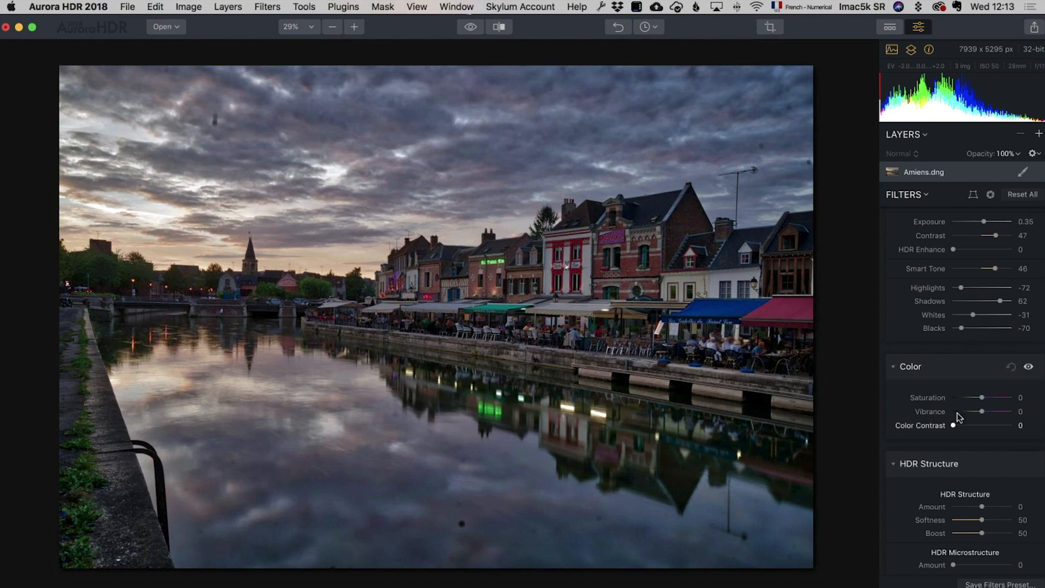
drag(980, 412, 988, 412)
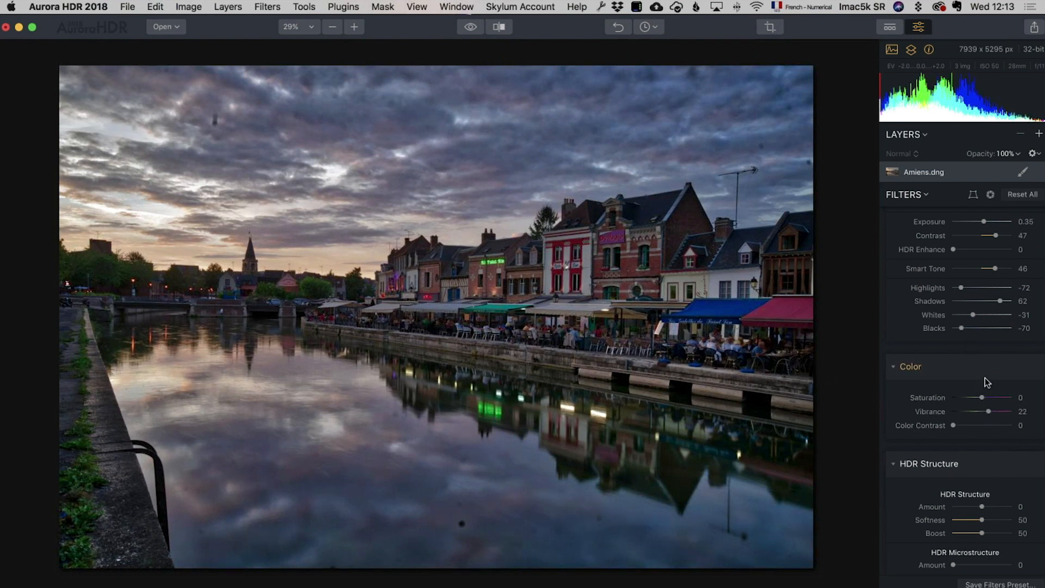
Set the HDR Denoise amount to 10
scroll(971, 327, down, 1)
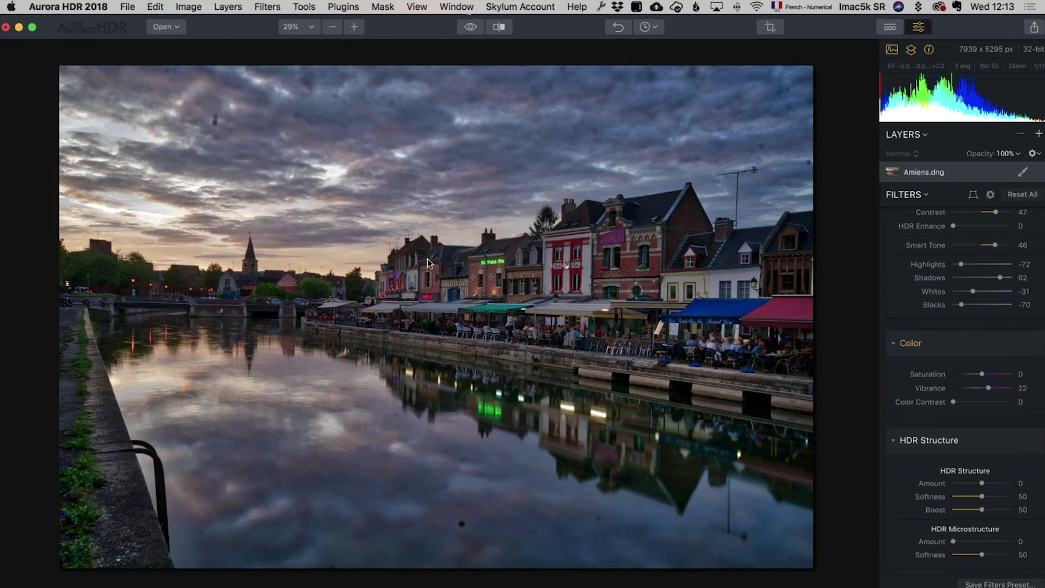
scroll(939, 351, down, 7)
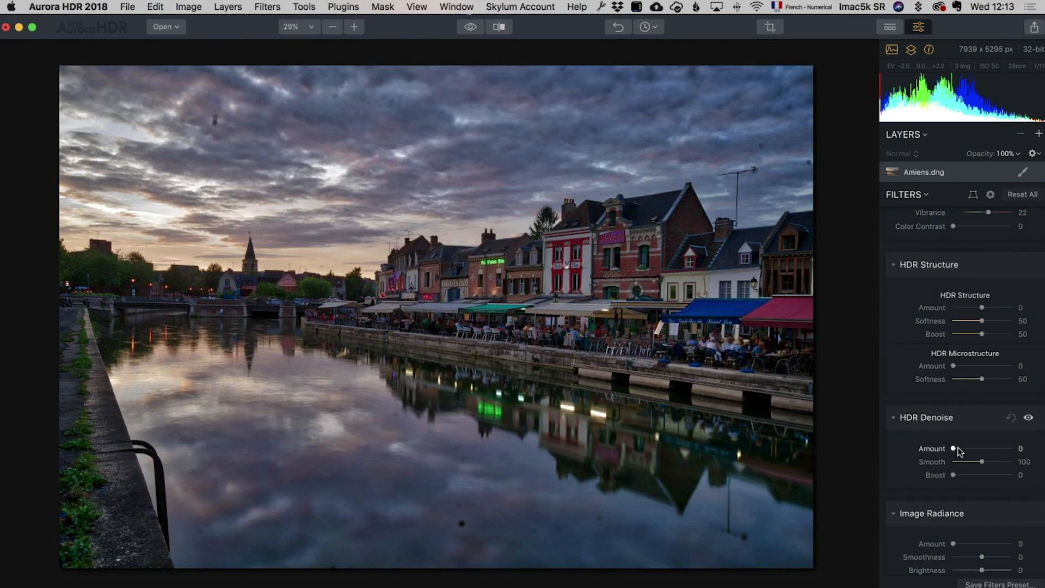
drag(954, 449, 959, 449)
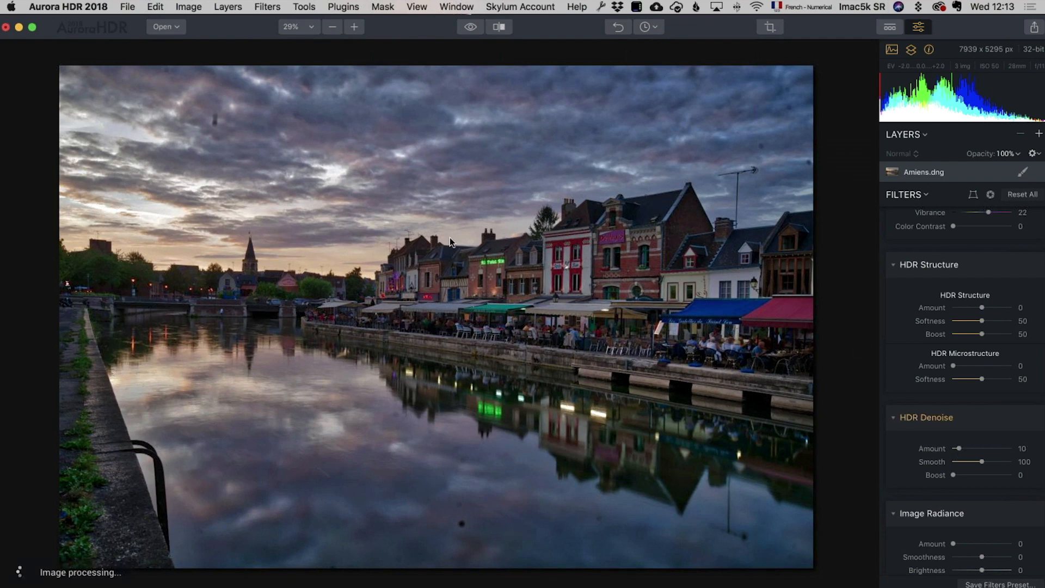
scroll(974, 461, down, 10)
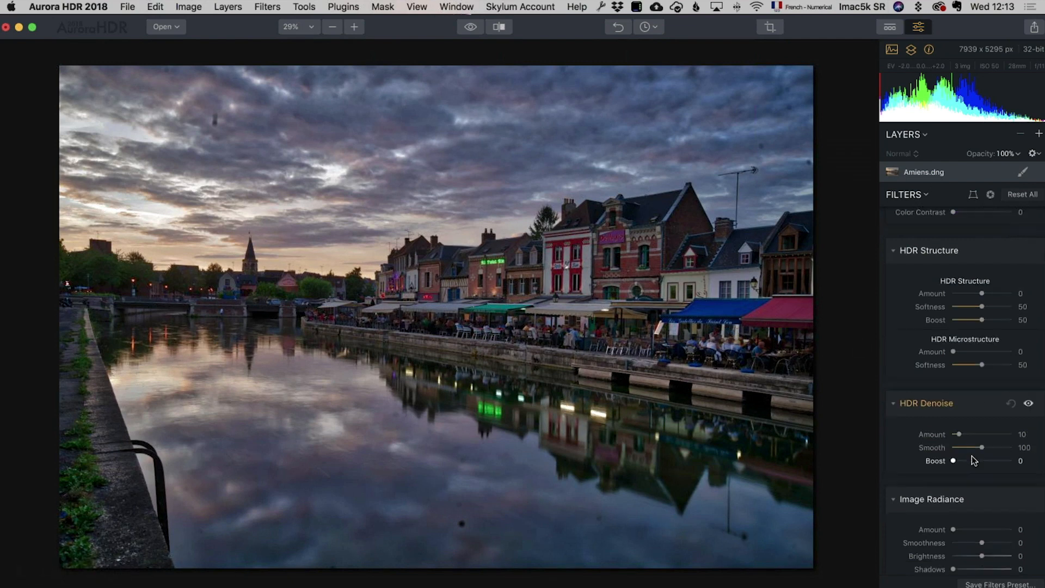
scroll(937, 332, down, 15)
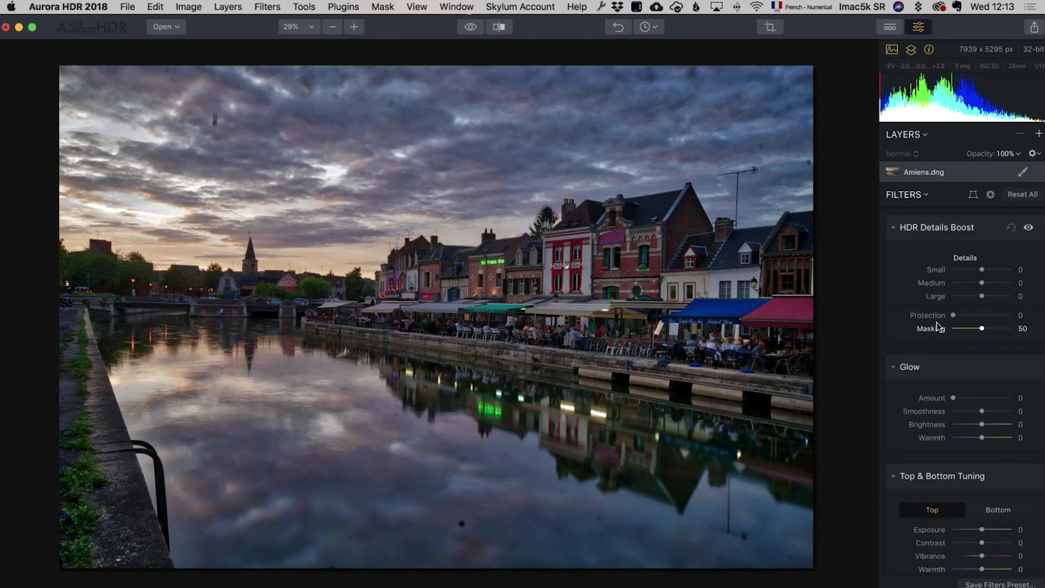
scroll(937, 328, up, 20)
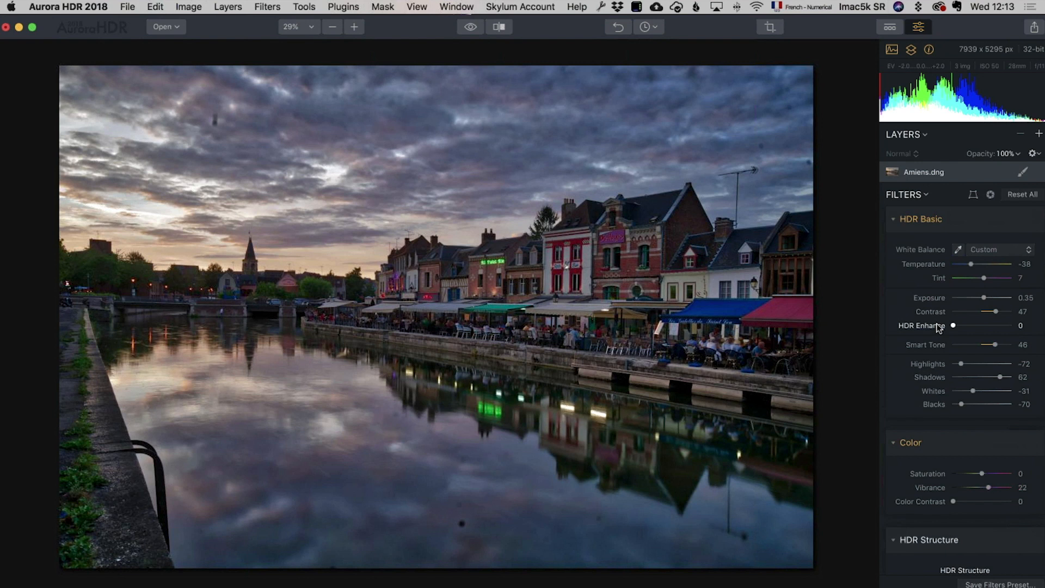
Add an adjustment layer and set its Temperature to 38, Tint to 32 and Vibrance to 31
click(1039, 136)
click(950, 152)
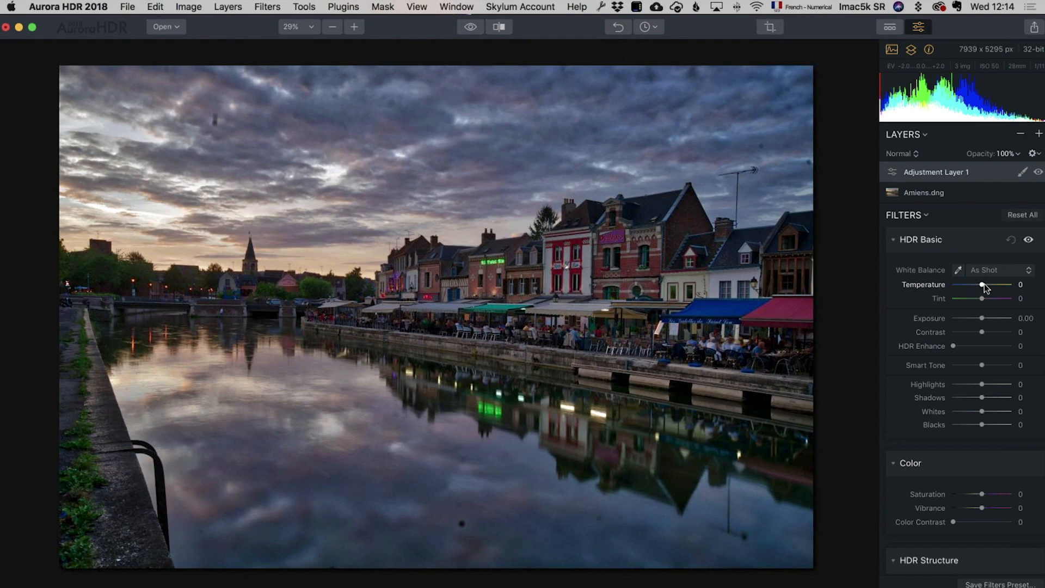
mouse_move(983, 284)
mouse_down()
mouse_move(993, 284)
mouse_move(990, 299)
mouse_up()
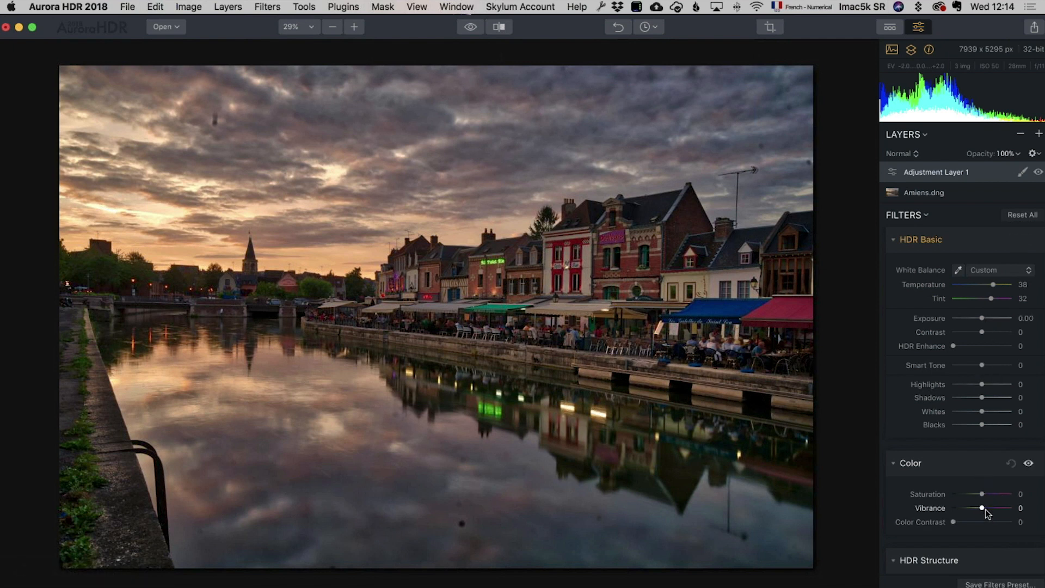
drag(985, 509, 994, 508)
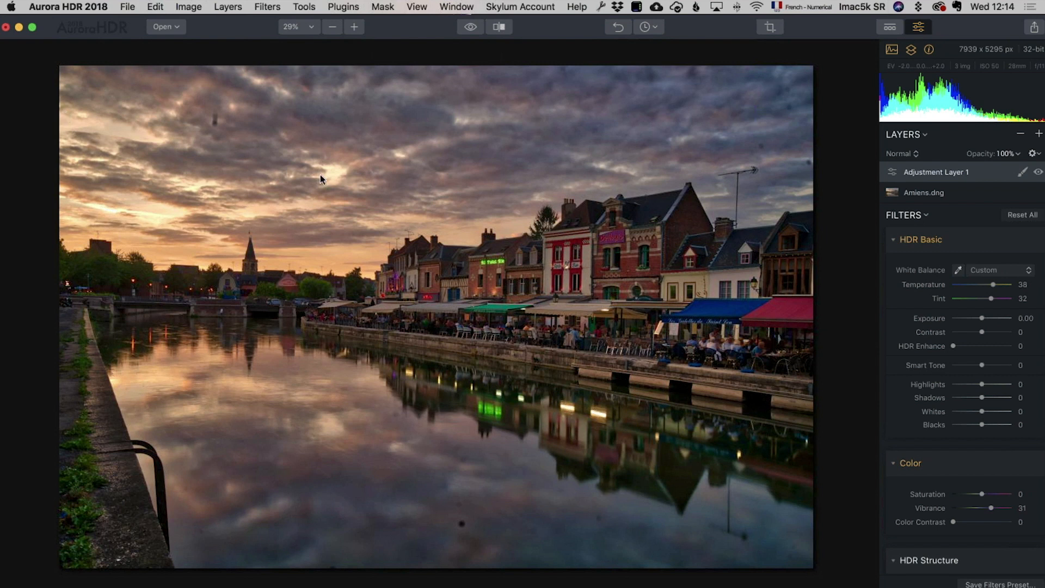
Erase the first adjustment layer's effect from the blue part of the sky with a mask brush of size 181
click(1022, 173)
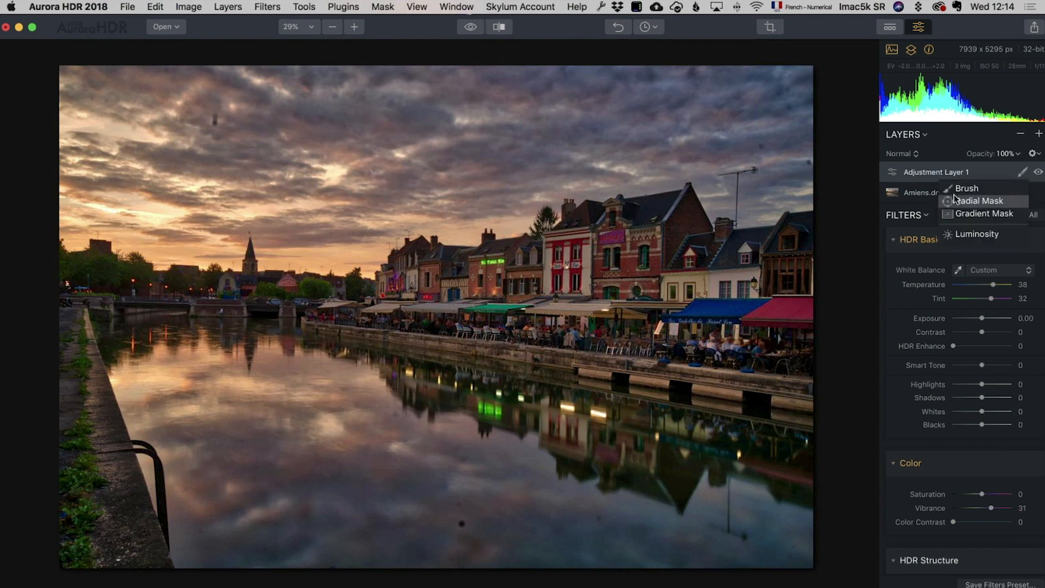
click(967, 188)
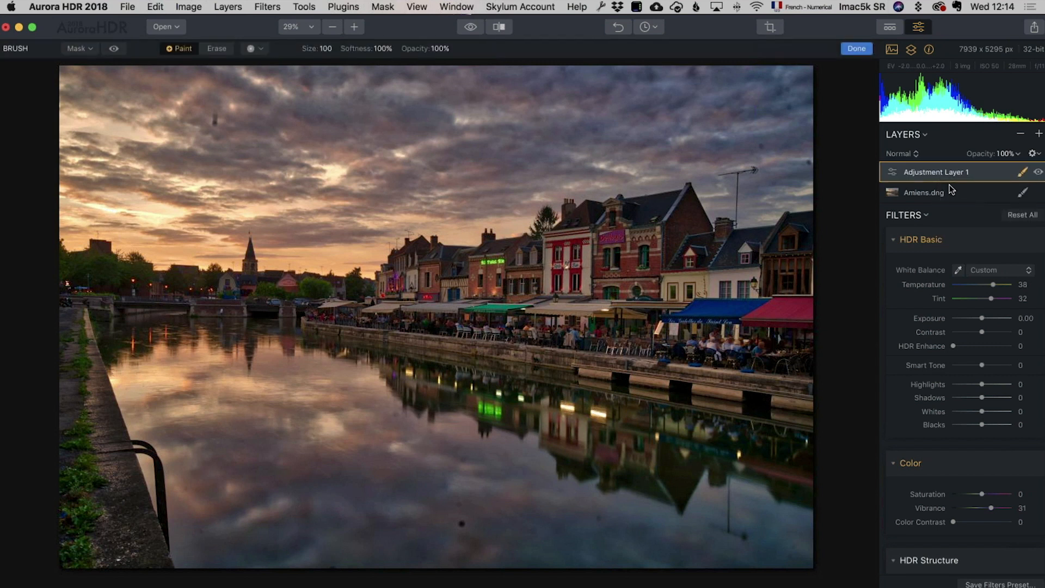
click(175, 50)
click(219, 48)
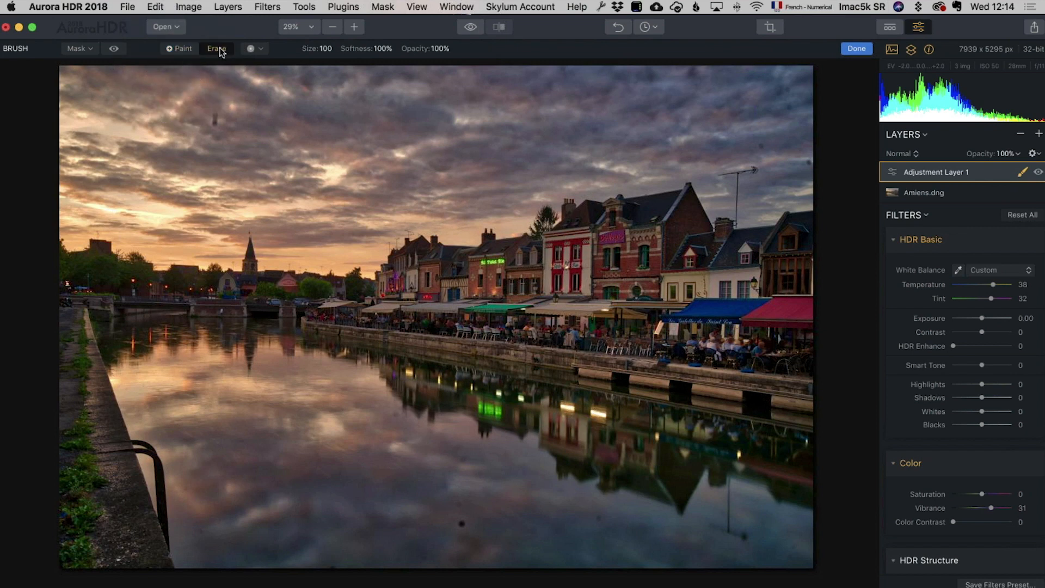
click(255, 48)
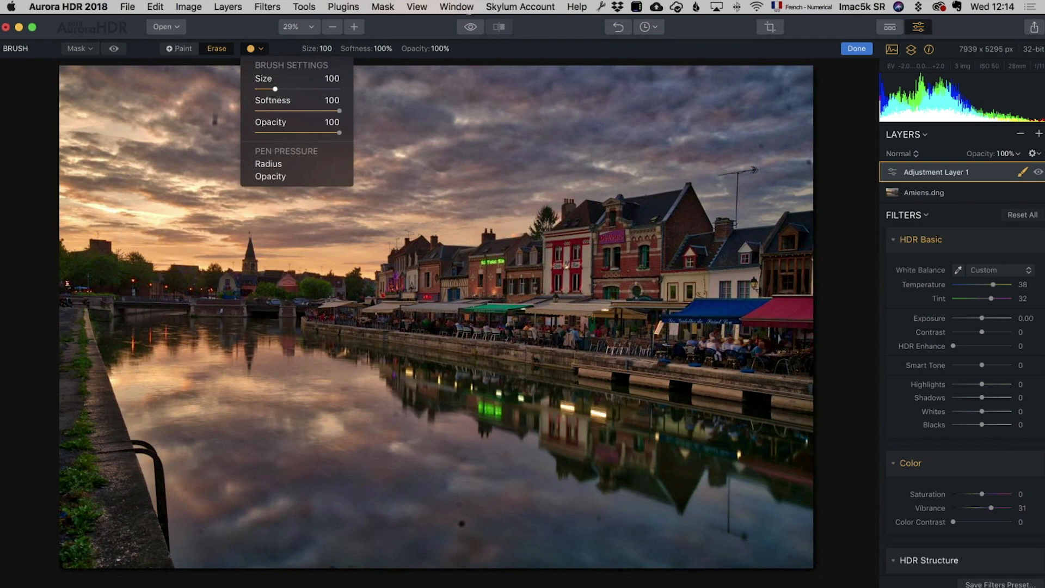
drag(275, 89, 290, 88)
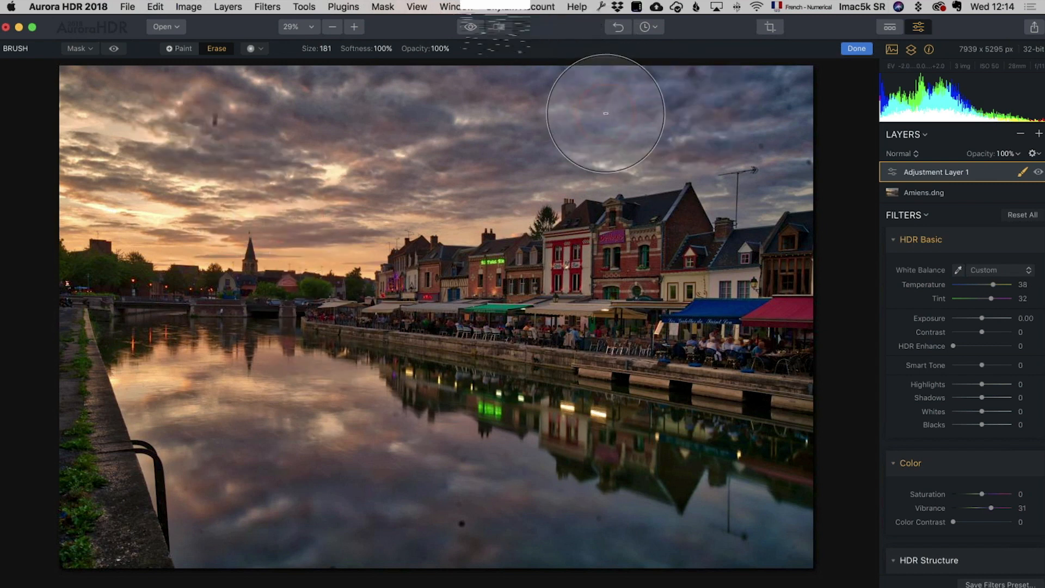
mouse_move(605, 113)
mouse_down()
mouse_move(733, 144)
mouse_move(275, 97)
mouse_move(544, 119)
mouse_move(471, 99)
mouse_move(558, 117)
mouse_move(808, 135)
mouse_move(179, 69)
mouse_move(114, 76)
mouse_move(305, 131)
mouse_move(824, 153)
mouse_move(120, 98)
mouse_move(564, 147)
mouse_up()
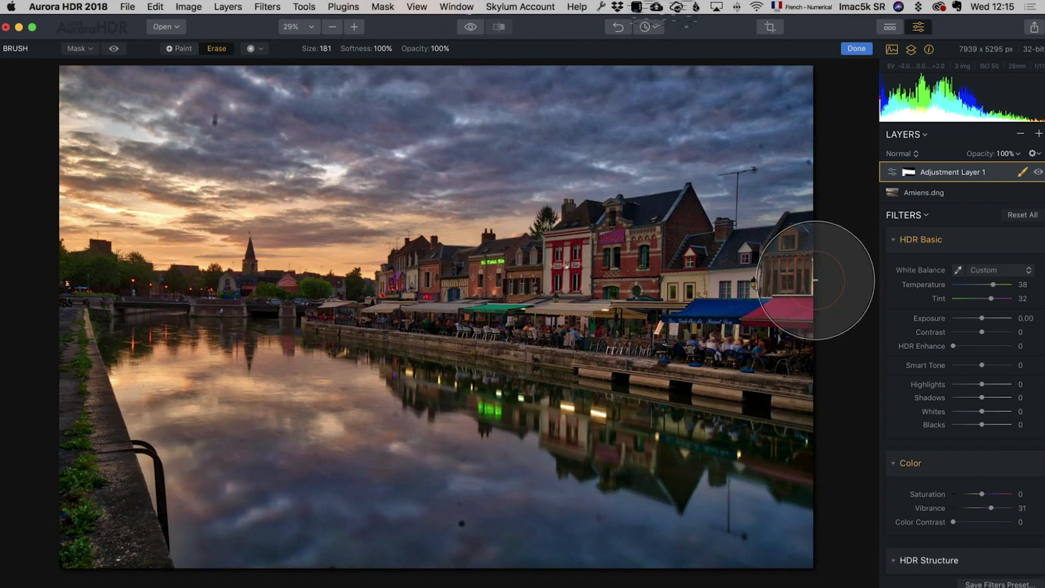
Switch the mask brush to Paint mode and lower its opacity to 17%
click(1016, 155)
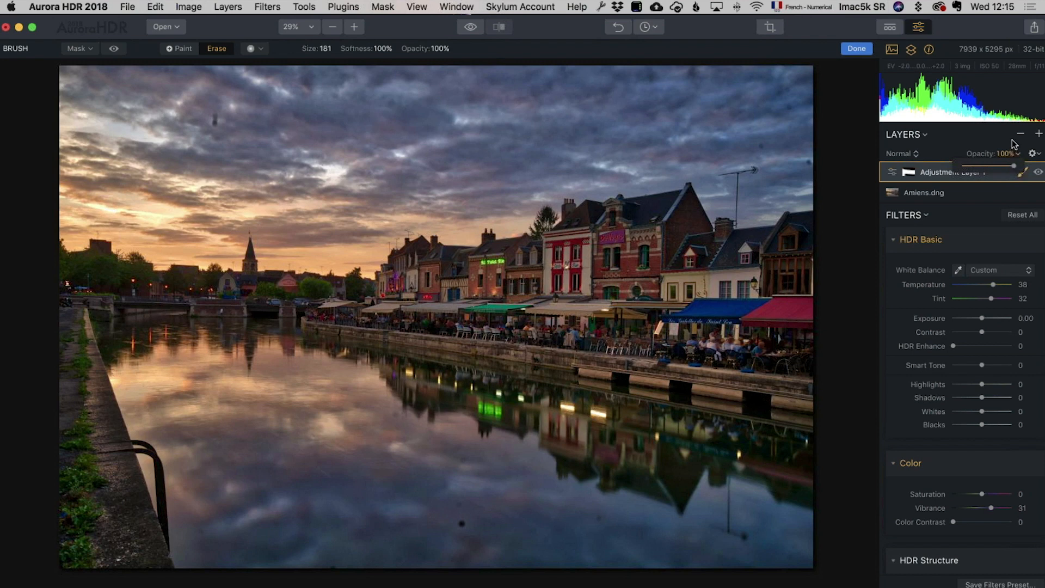
click(1008, 146)
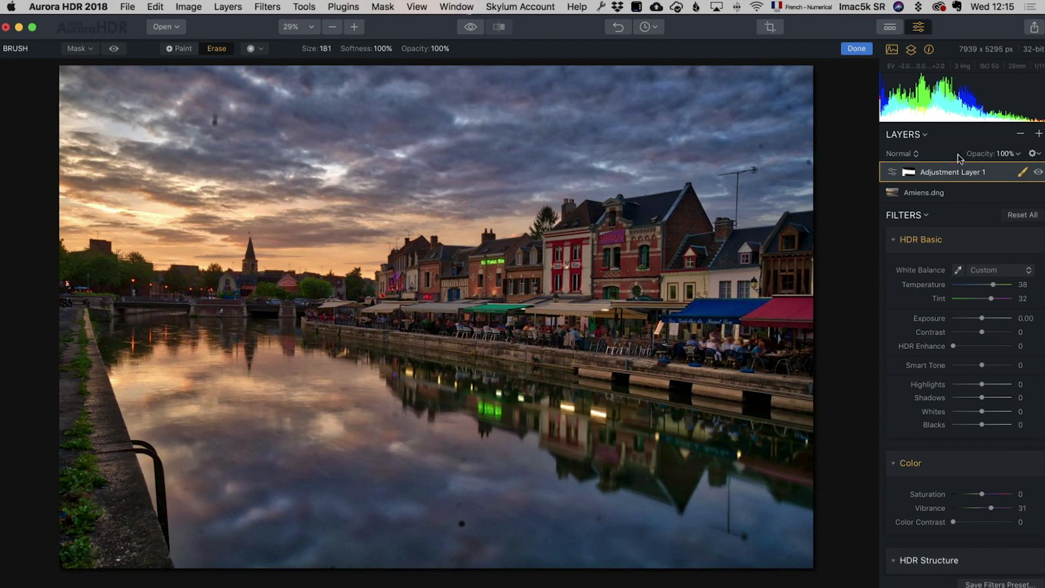
click(180, 50)
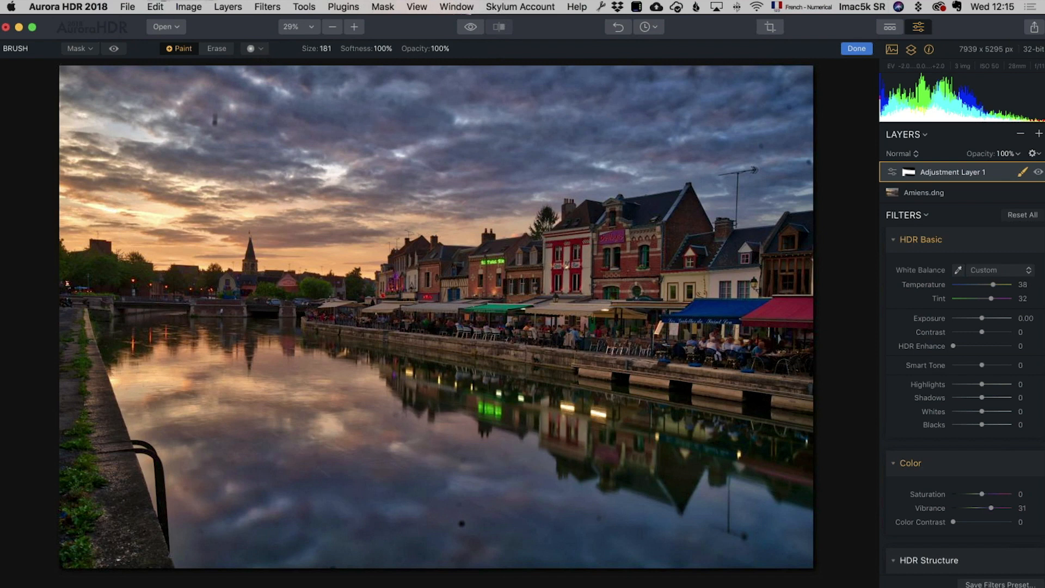
click(435, 48)
drag(437, 61, 395, 59)
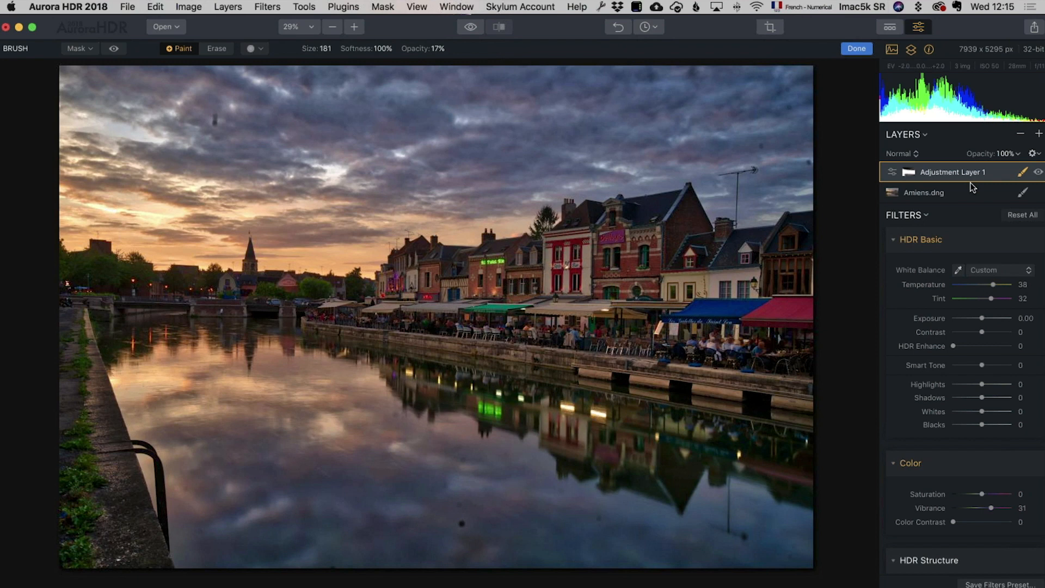
Compare the edited photo with the original, using the split before/after view across the image
click(470, 28)
click(470, 28)
click(499, 29)
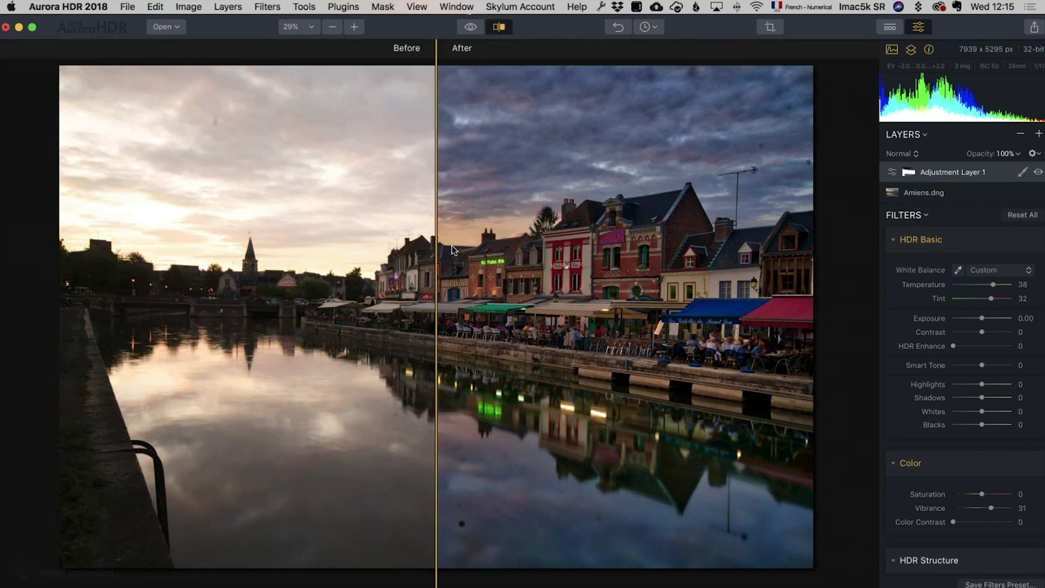
mouse_move(437, 226)
mouse_down()
mouse_move(910, 241)
mouse_move(98, 239)
mouse_move(865, 256)
mouse_move(619, 240)
mouse_move(49, 241)
mouse_move(774, 240)
mouse_move(98, 239)
mouse_move(266, 231)
mouse_up()
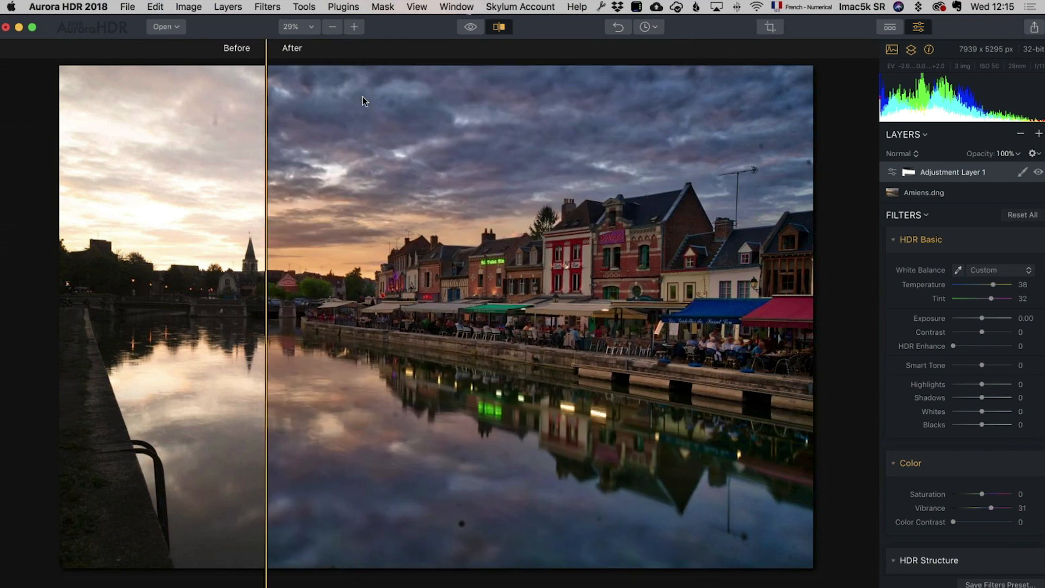
click(498, 27)
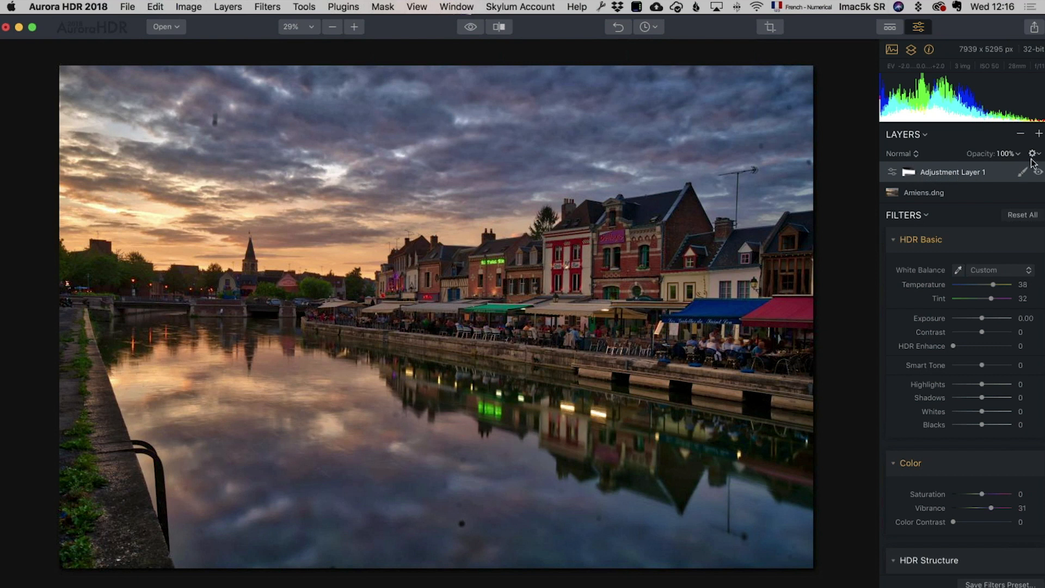
Add a second adjustment layer and set its HDR Structure amount to 26
click(1040, 135)
click(1011, 145)
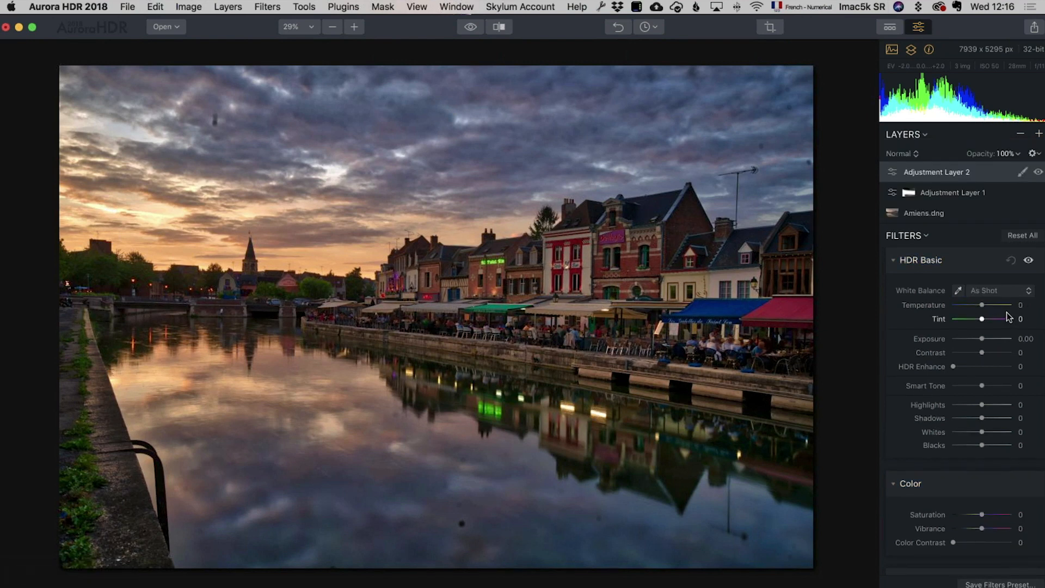
scroll(968, 348, down, 15)
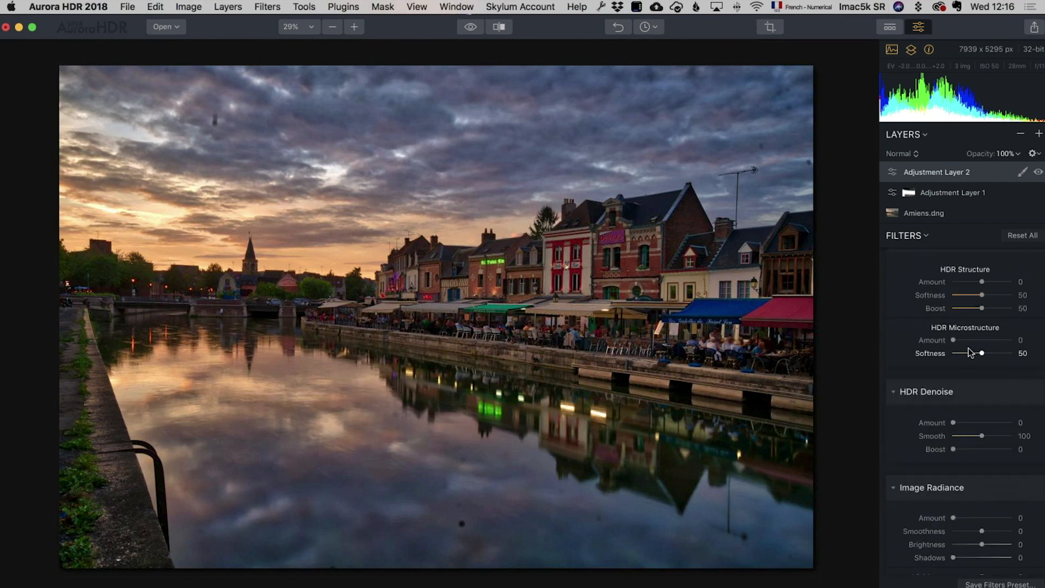
scroll(968, 348, down, 12)
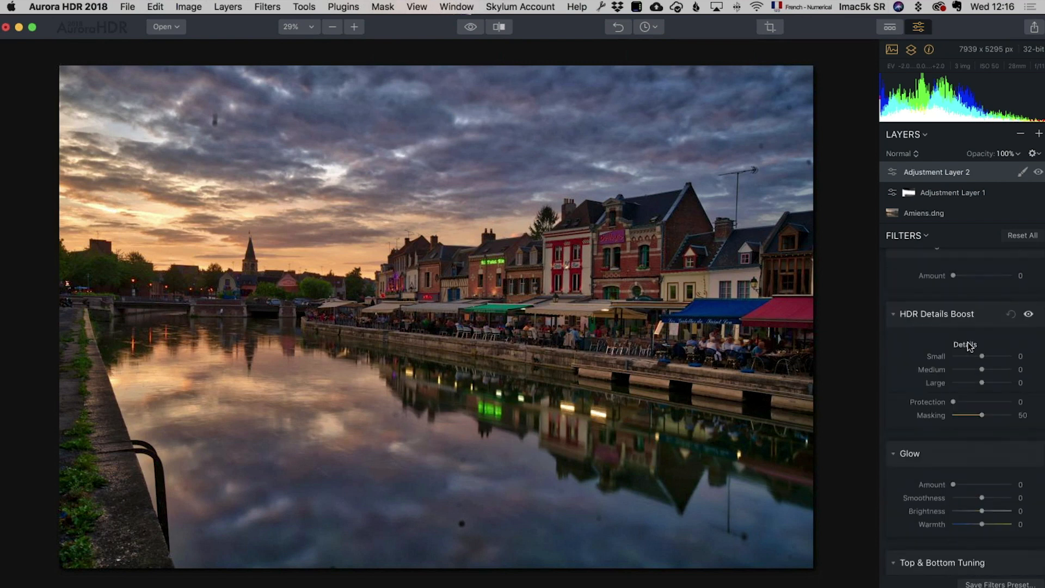
scroll(967, 321, up, 5)
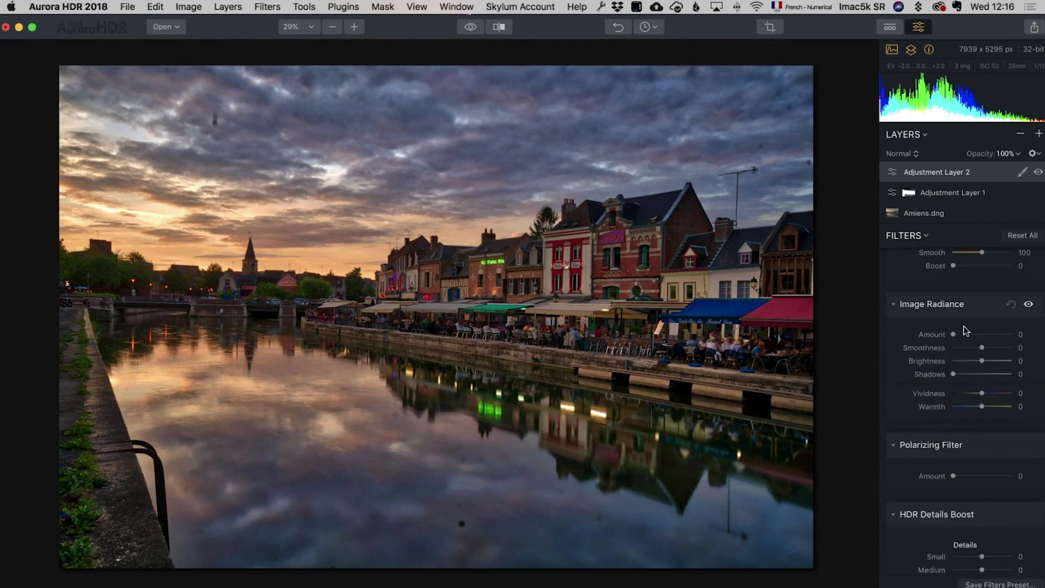
scroll(963, 325, up, 8)
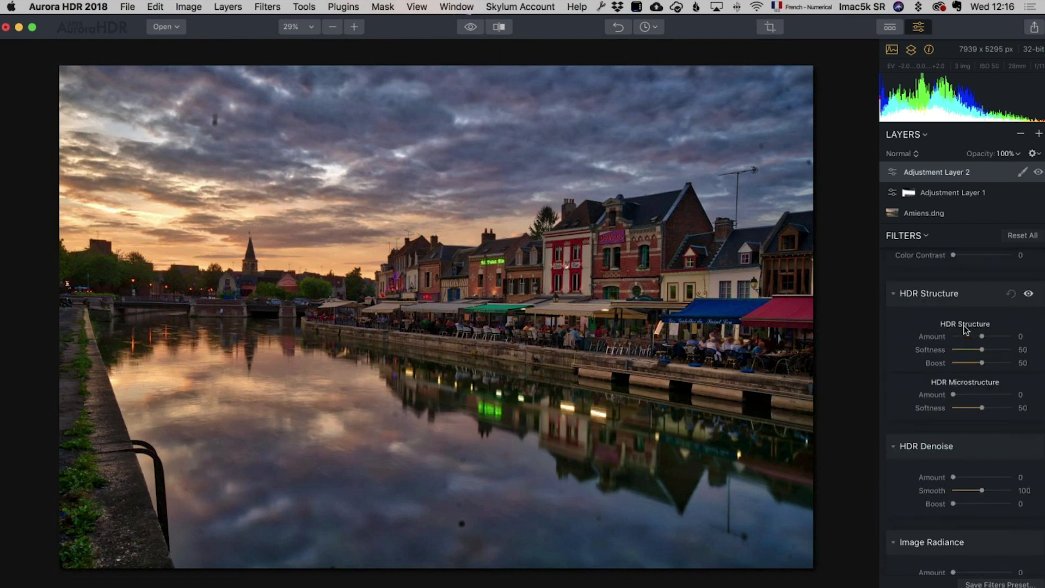
drag(983, 336, 987, 335)
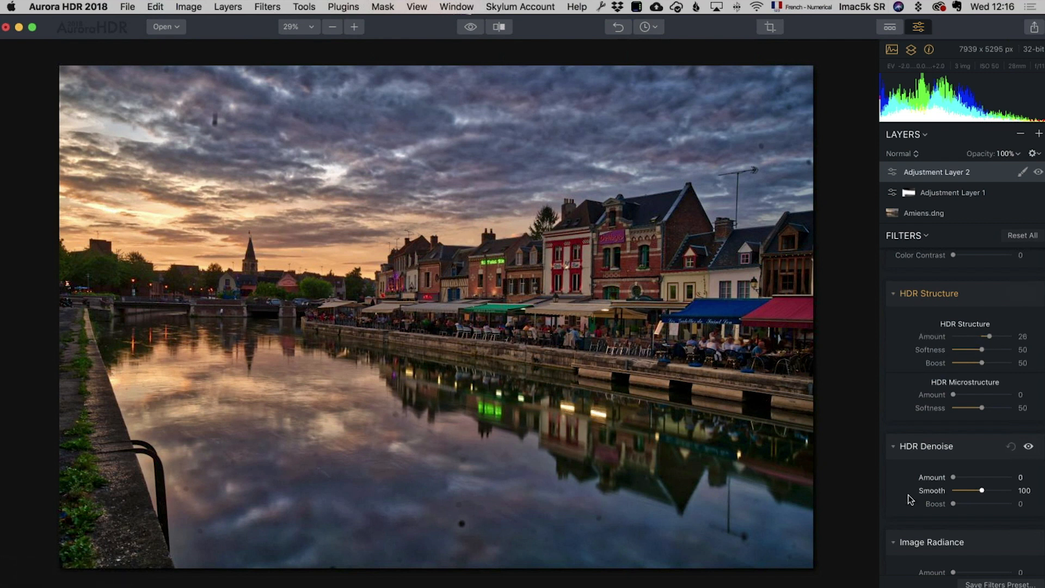
Set the HDR Details Boost on the second adjustment layer to Small 13, Medium 12 and Large 14
scroll(926, 463, down, 4)
scroll(943, 434, down, 8)
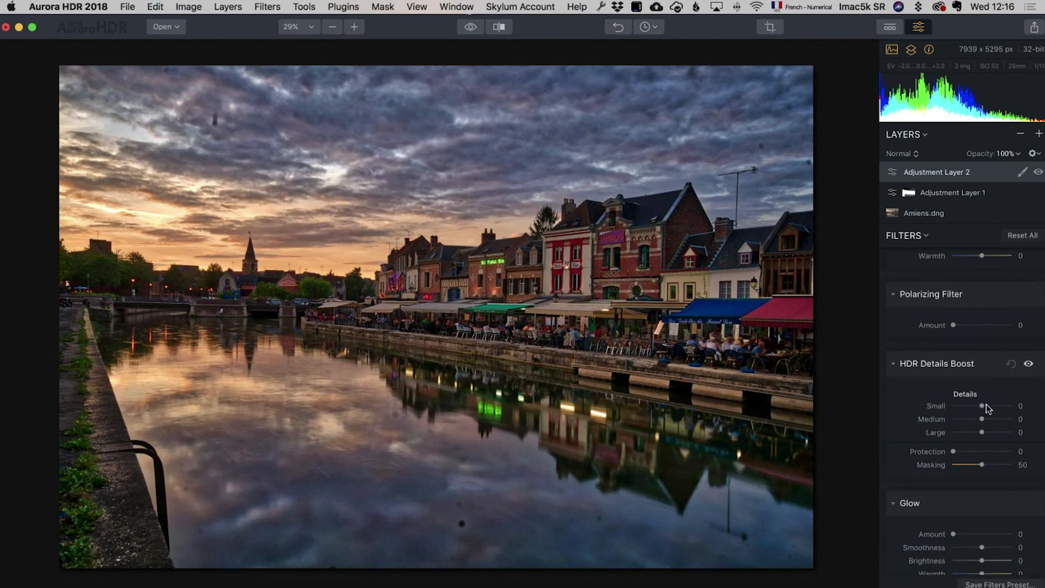
drag(984, 405, 987, 432)
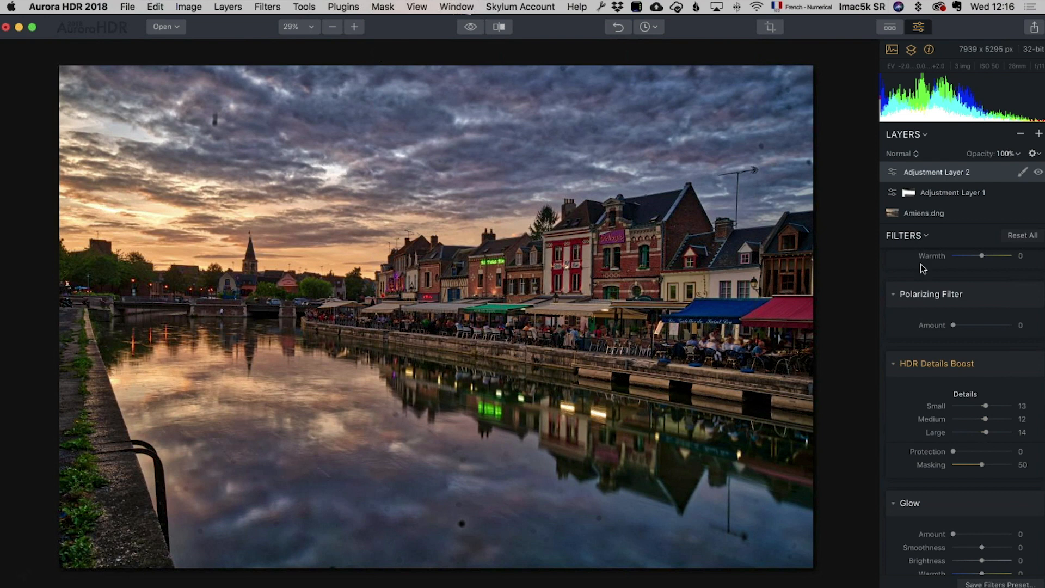
Paint the second adjustment layer's mask over the quayside houses and terraces with a brush of size 132 and 56% opacity
click(1021, 172)
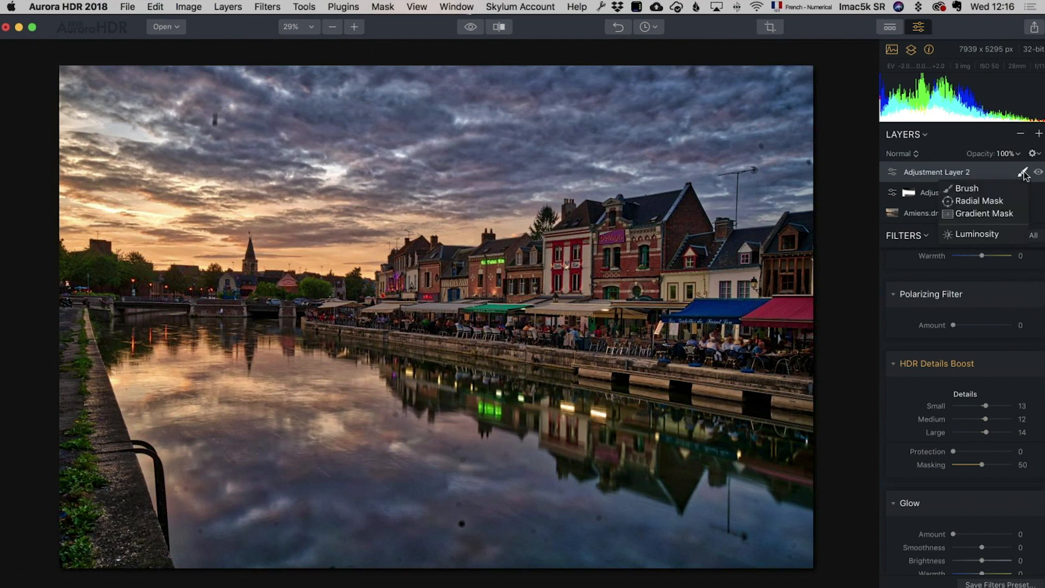
click(987, 189)
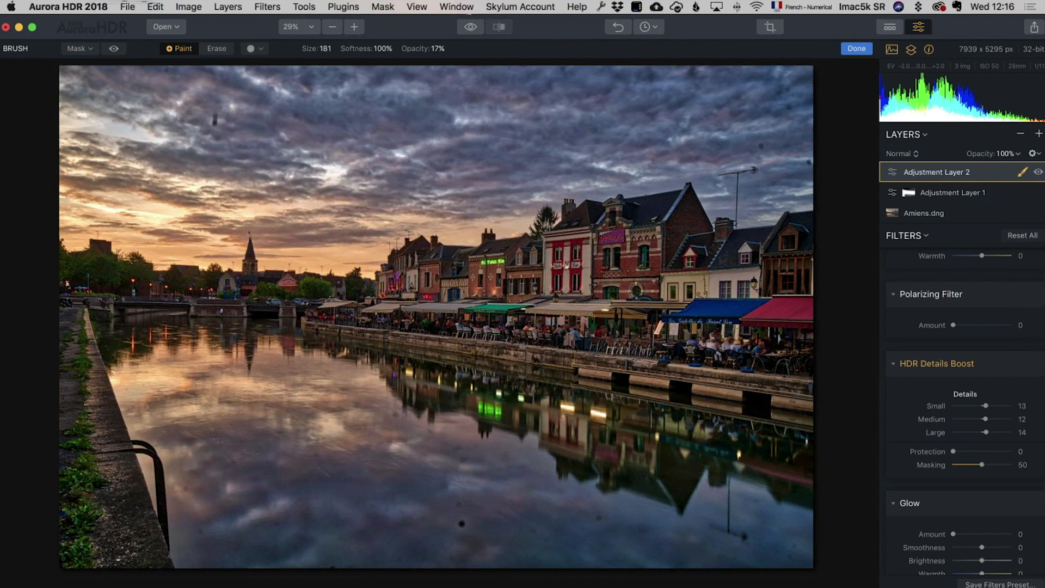
click(439, 49)
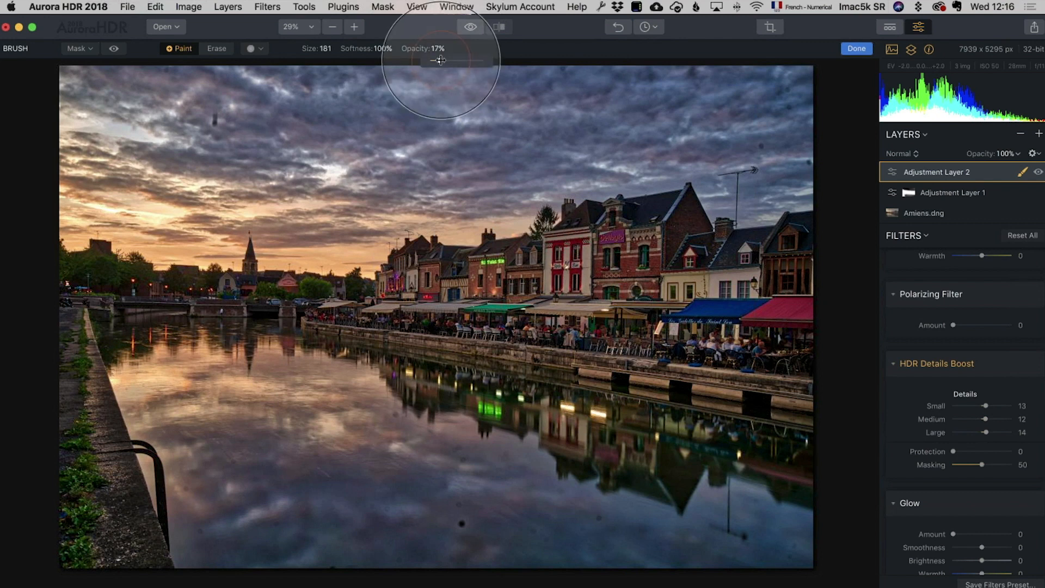
drag(440, 60, 464, 60)
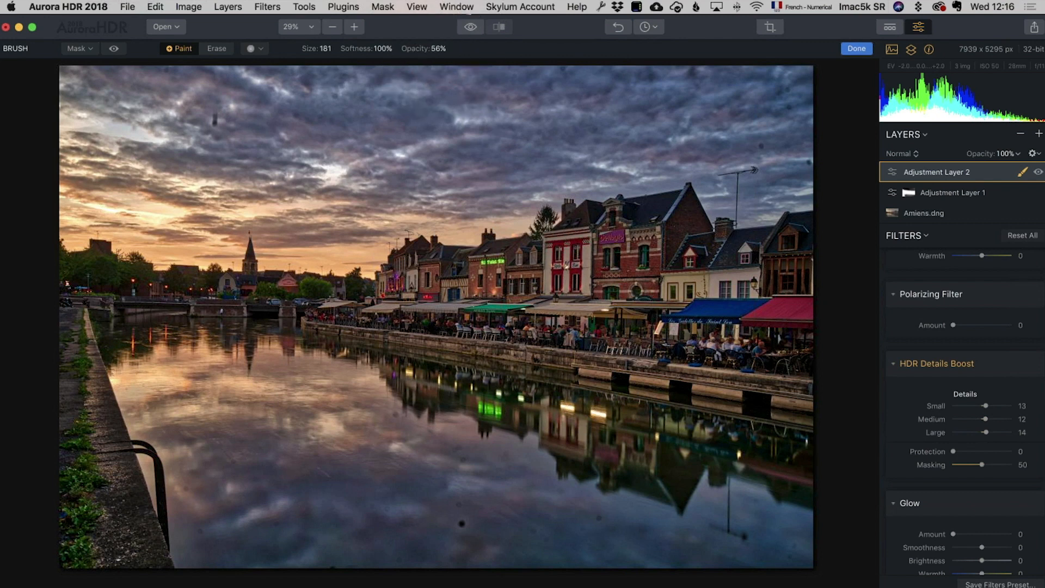
right_click(517, 124)
drag(517, 164, 505, 163)
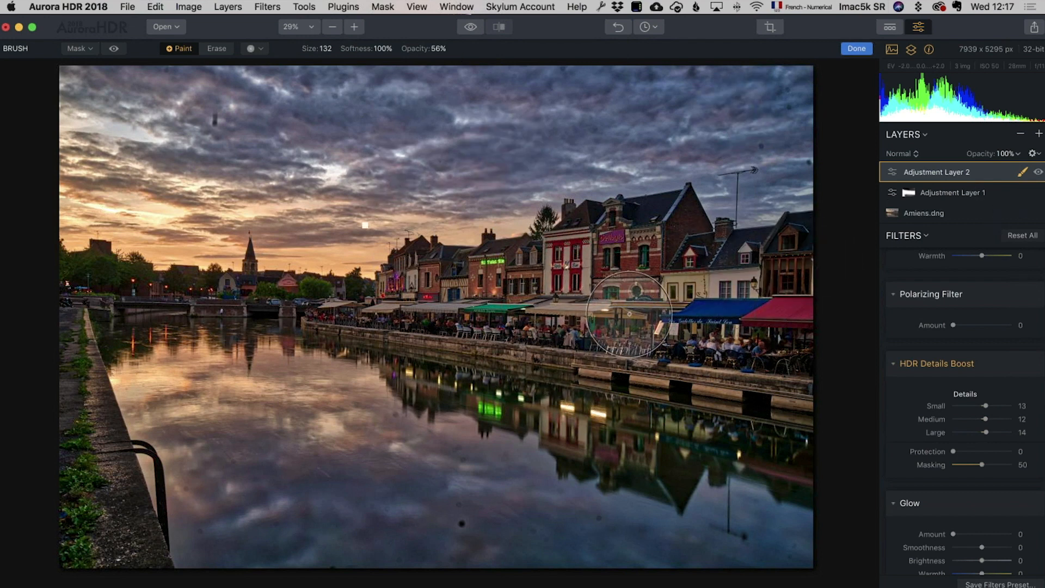
mouse_move(602, 333)
mouse_down()
mouse_move(632, 332)
mouse_move(616, 310)
mouse_move(530, 357)
mouse_move(654, 345)
mouse_move(622, 298)
mouse_move(688, 330)
mouse_move(741, 328)
mouse_up()
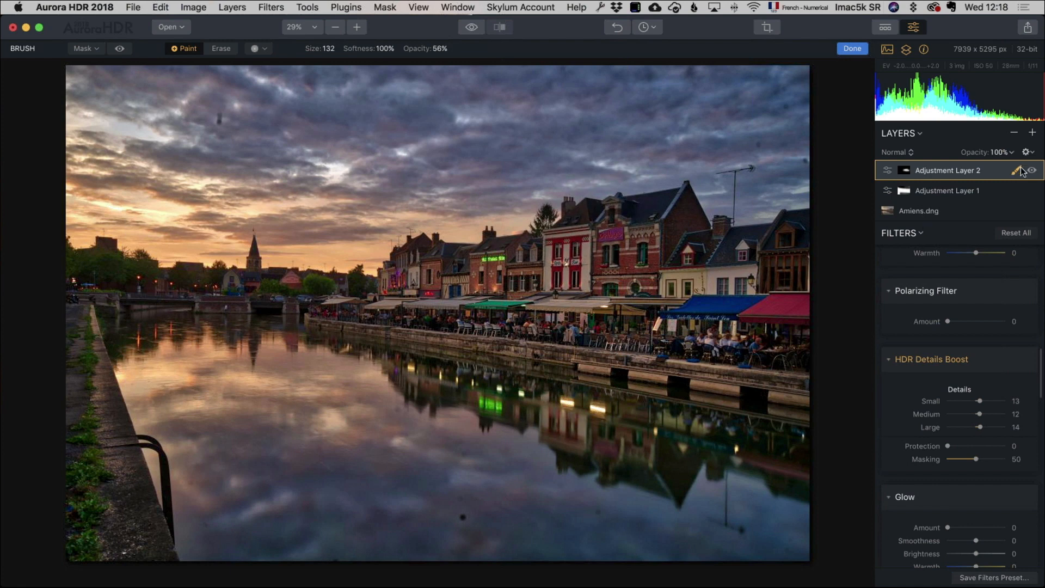
Add a third adjustment layer, set its Image Radiance amount to 32, and leave mask brush editing
click(1033, 133)
click(1019, 143)
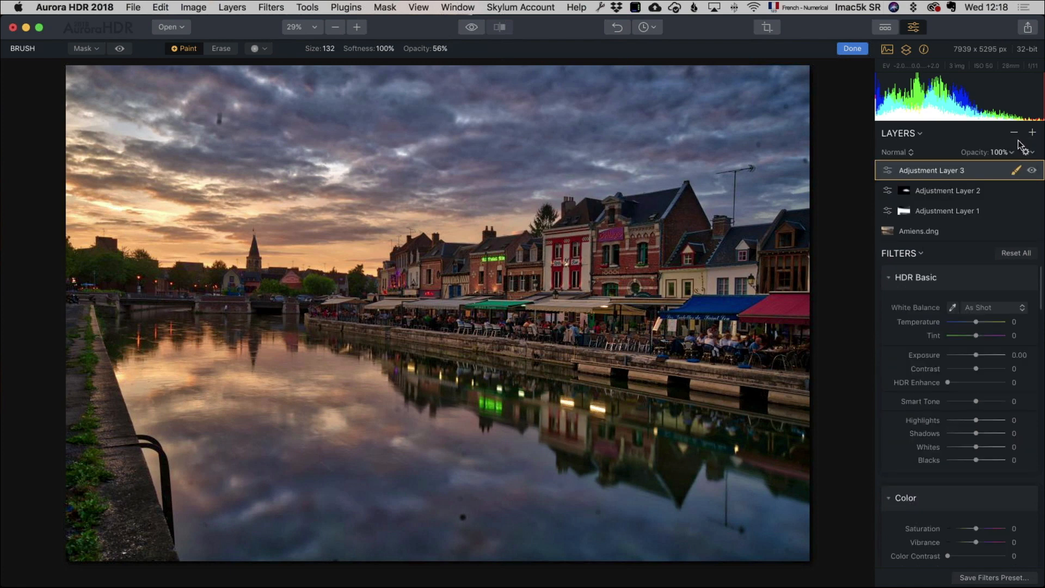
scroll(925, 291, down, 10)
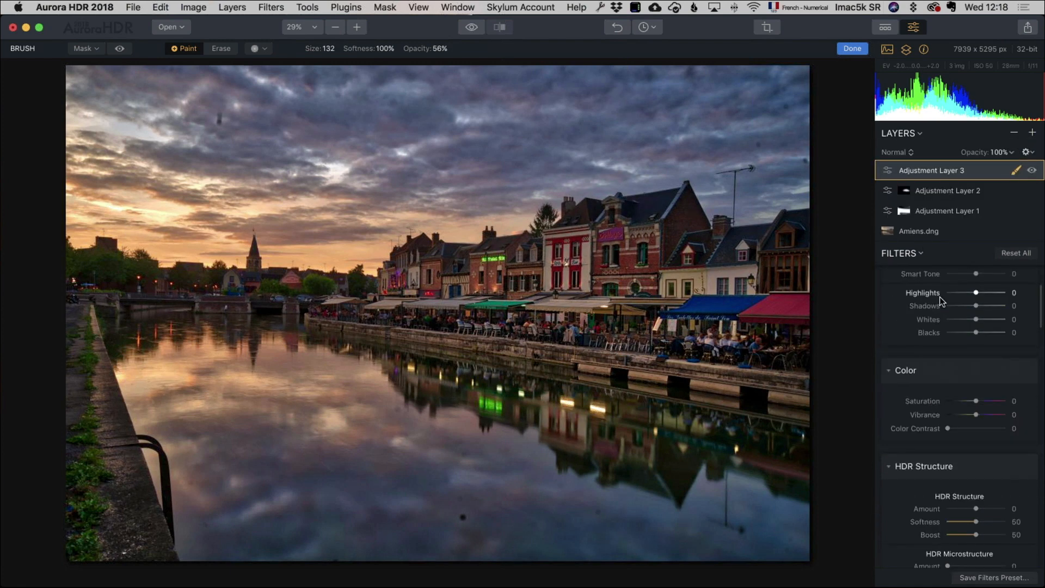
scroll(941, 300, down, 6)
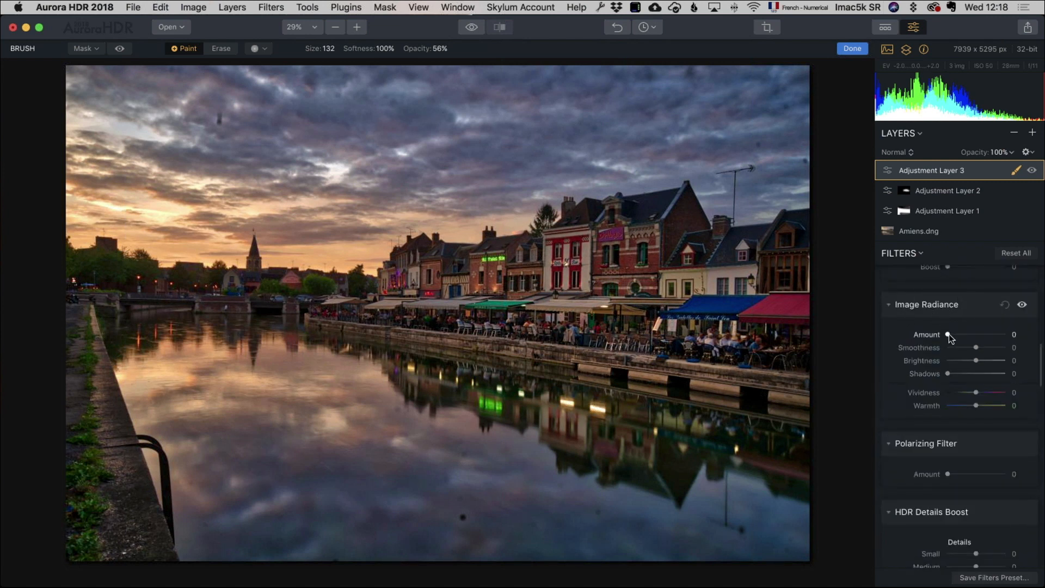
drag(948, 335, 967, 333)
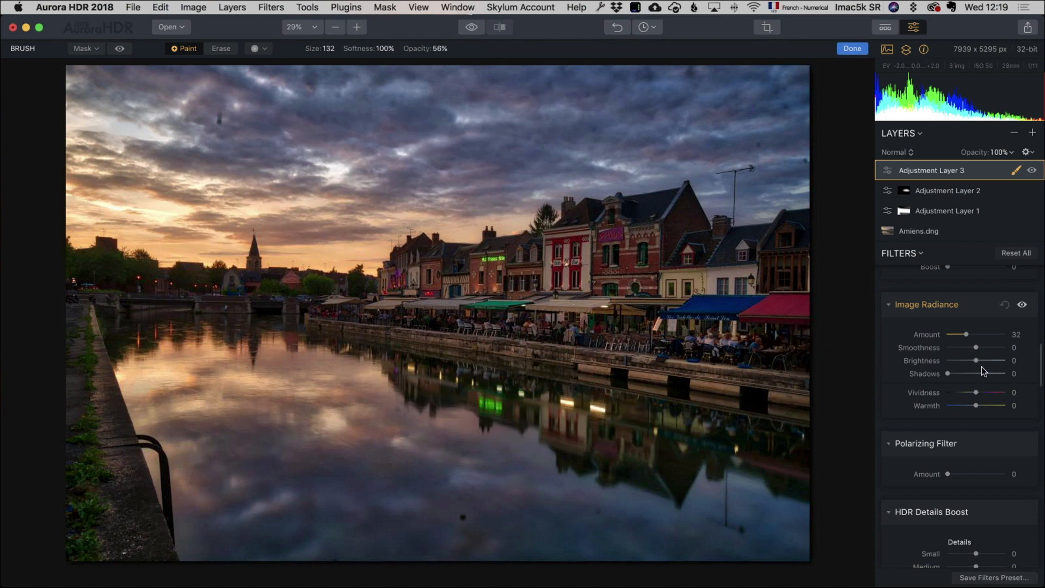
click(1016, 173)
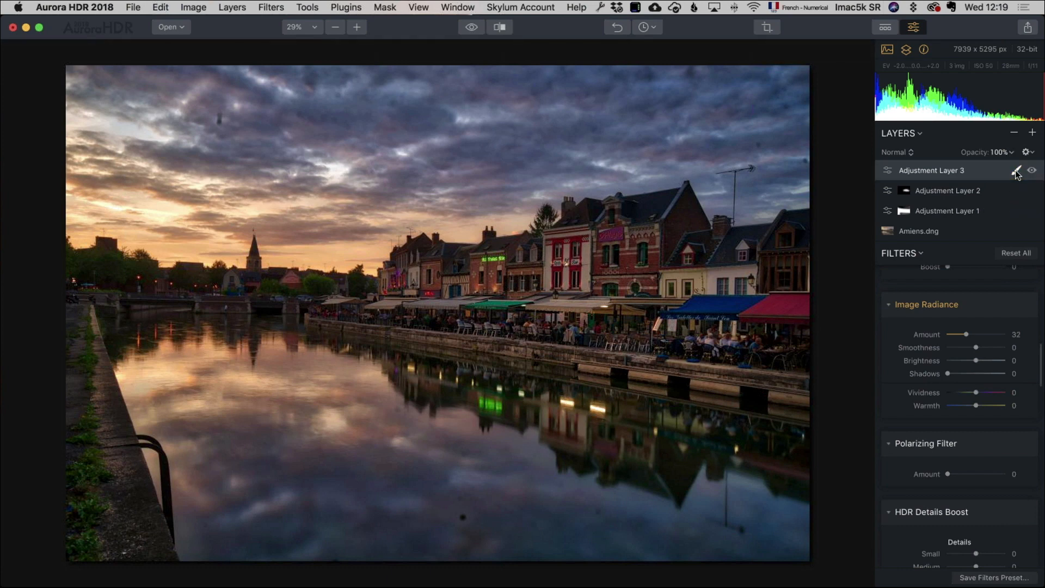
Start brushing a mask on the third adjustment layer with the brush at 100% opacity and size 196
click(1017, 173)
click(1000, 188)
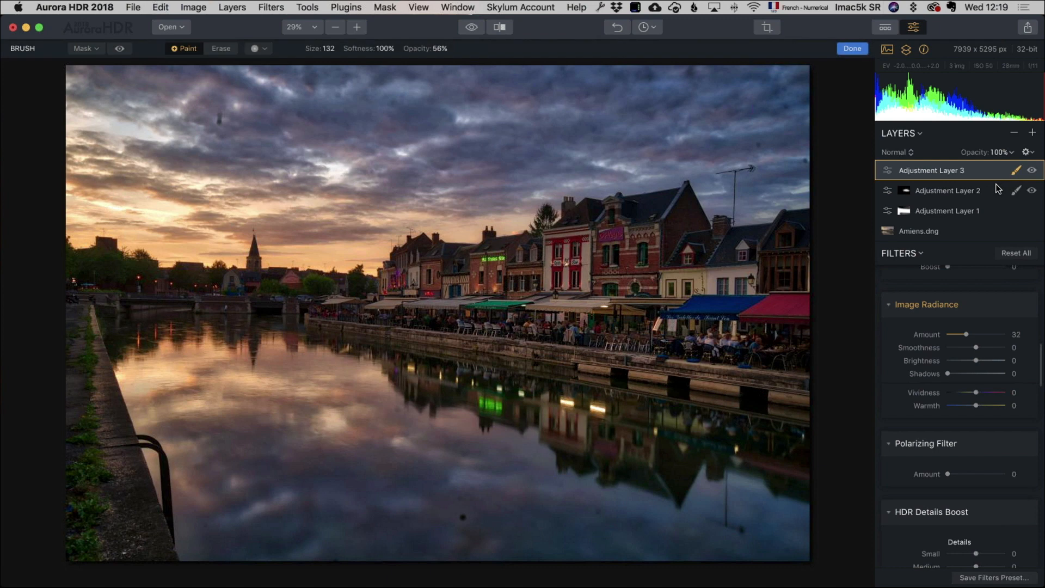
click(440, 49)
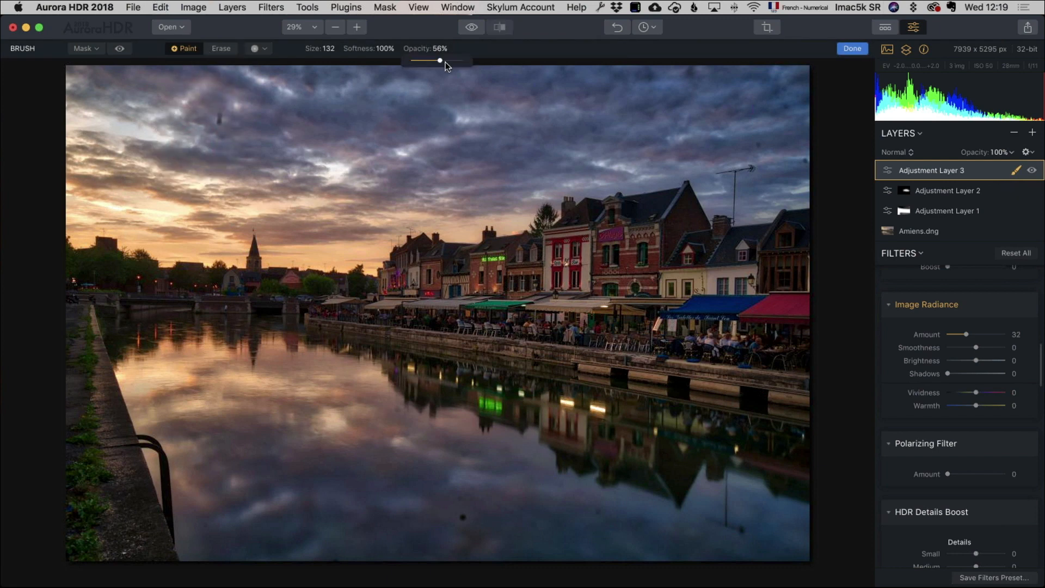
drag(441, 60, 466, 60)
right_click(432, 178)
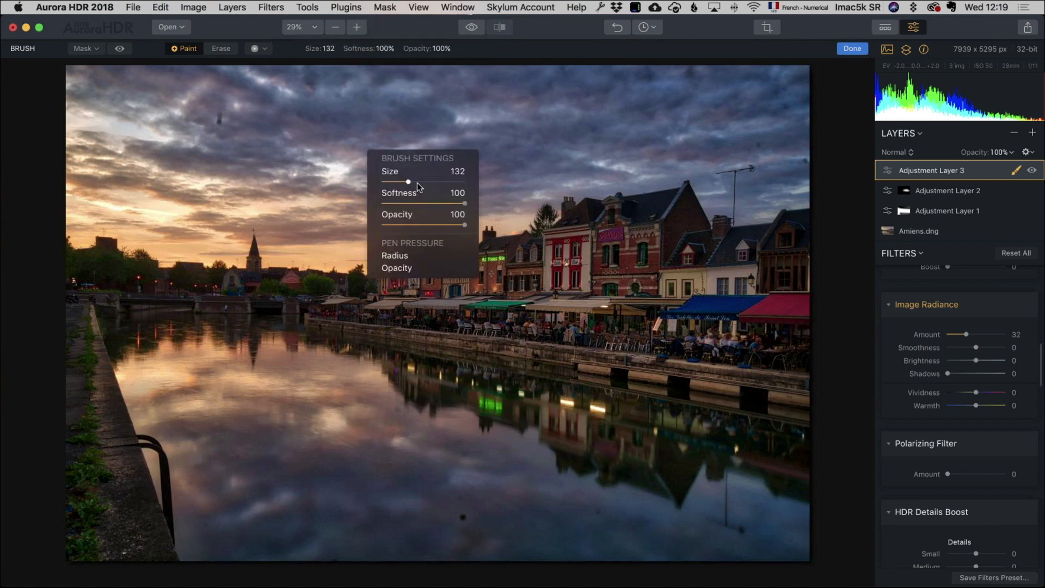
click(416, 182)
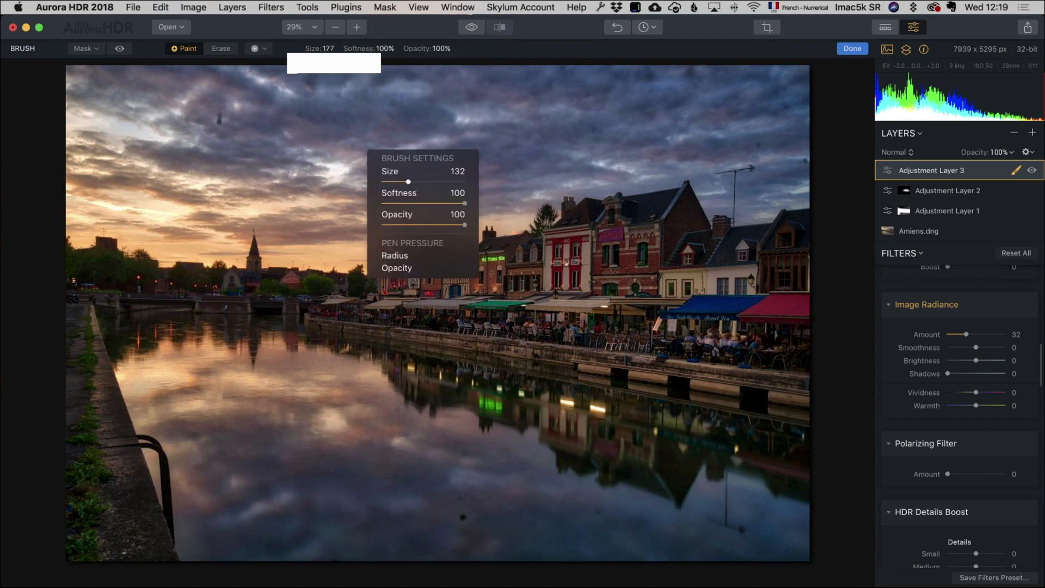
drag(417, 182, 421, 182)
Paint the third adjustment layer's mask over the sky and its reflection in the river, and compare the result with the original
click(275, 106)
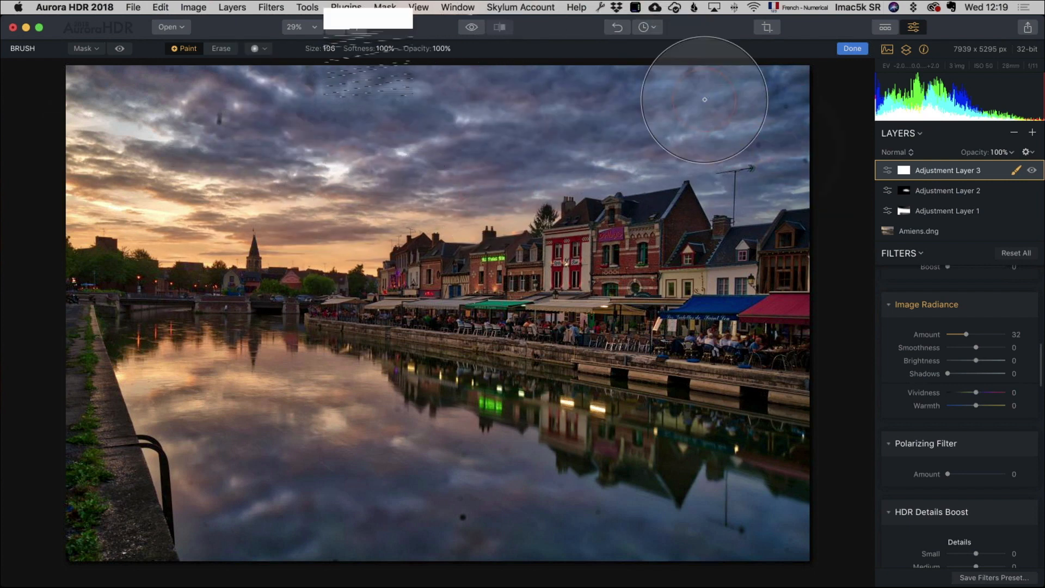
drag(705, 100, 434, 136)
mouse_move(246, 358)
mouse_down()
mouse_move(326, 437)
mouse_move(272, 396)
mouse_move(726, 551)
mouse_move(791, 542)
mouse_move(388, 433)
mouse_move(645, 523)
mouse_move(555, 444)
mouse_move(345, 397)
mouse_move(289, 448)
mouse_move(298, 515)
mouse_move(244, 374)
mouse_move(301, 486)
mouse_move(693, 566)
mouse_move(652, 515)
mouse_move(378, 436)
mouse_move(241, 377)
mouse_move(585, 495)
mouse_move(763, 526)
mouse_up()
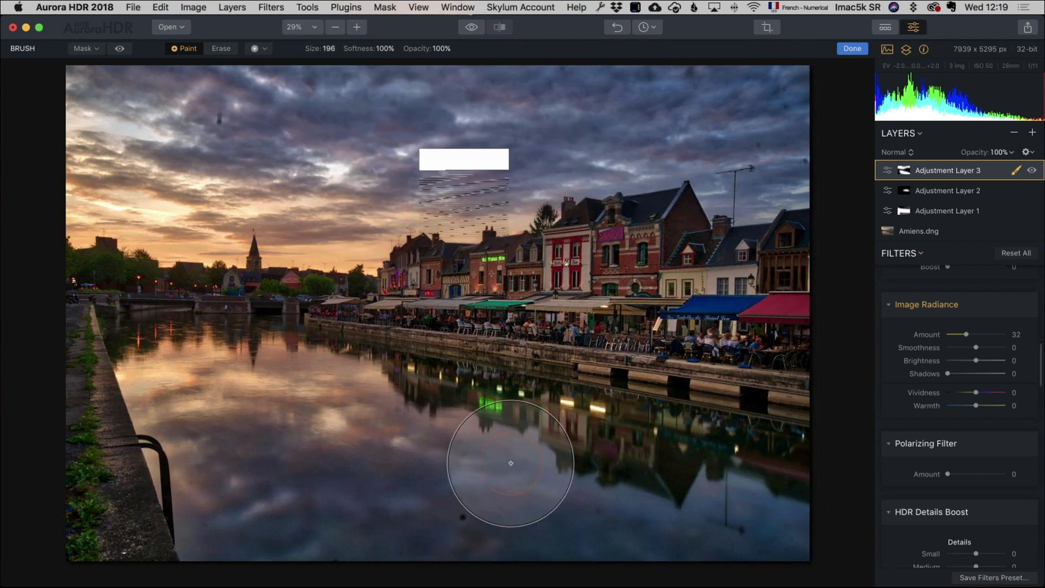
click(472, 28)
click(472, 28)
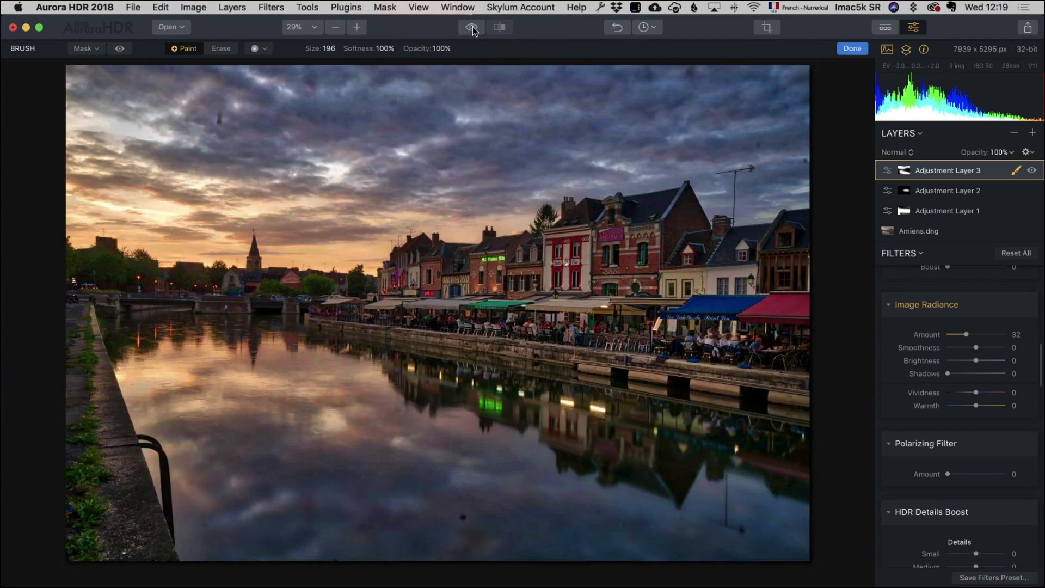
Add a fourth adjustment layer and try a Vibrance of -16 with a Contrast of -42
click(1032, 133)
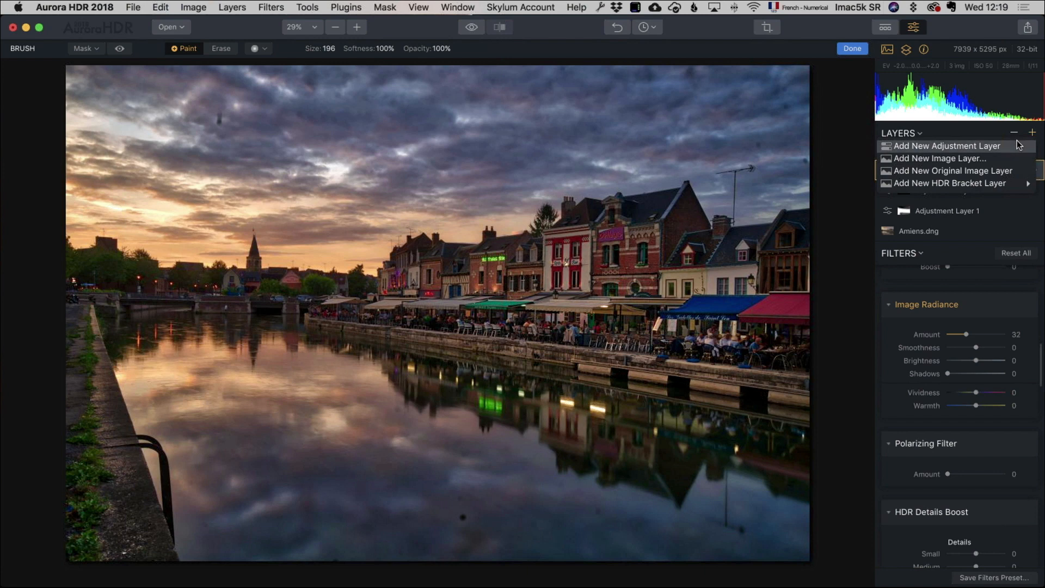
click(1018, 145)
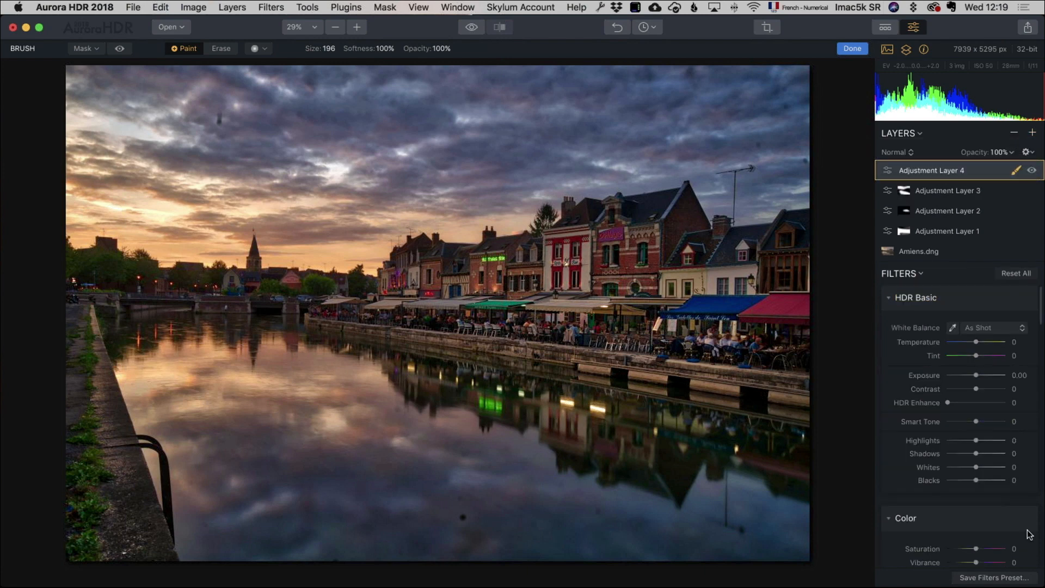
scroll(978, 497, down, 1)
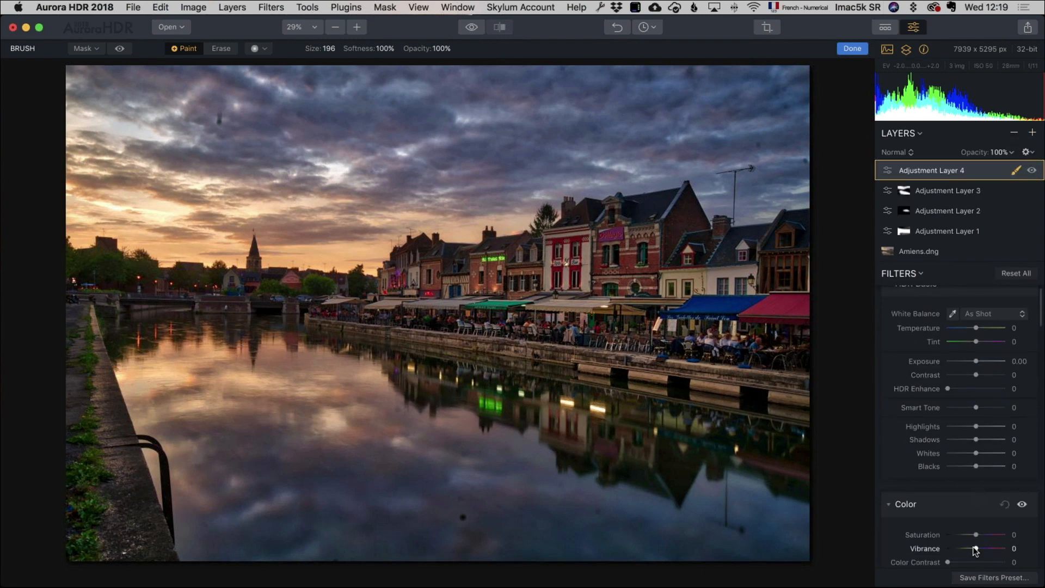
drag(976, 548, 971, 548)
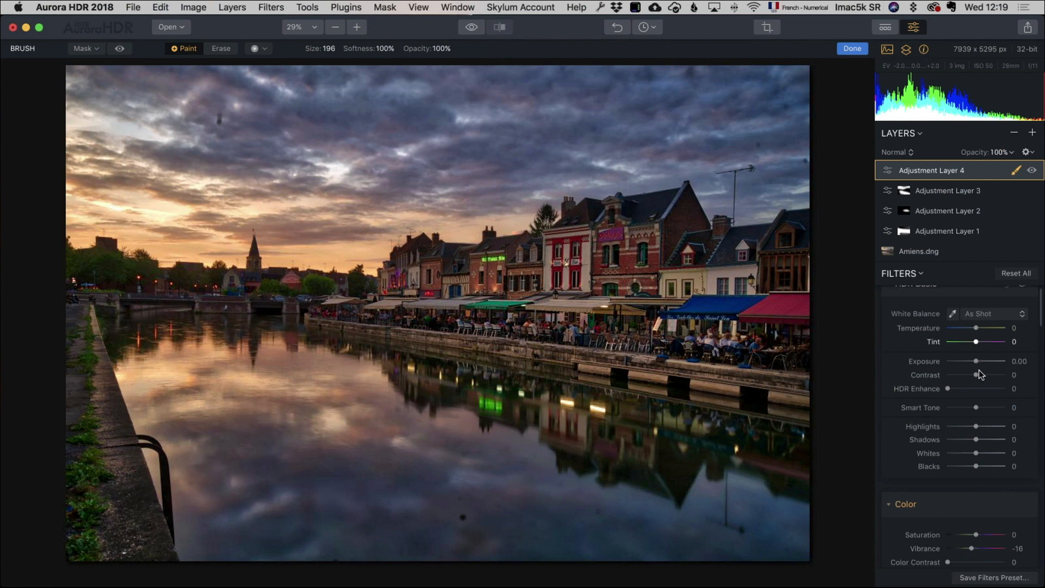
drag(976, 375, 965, 375)
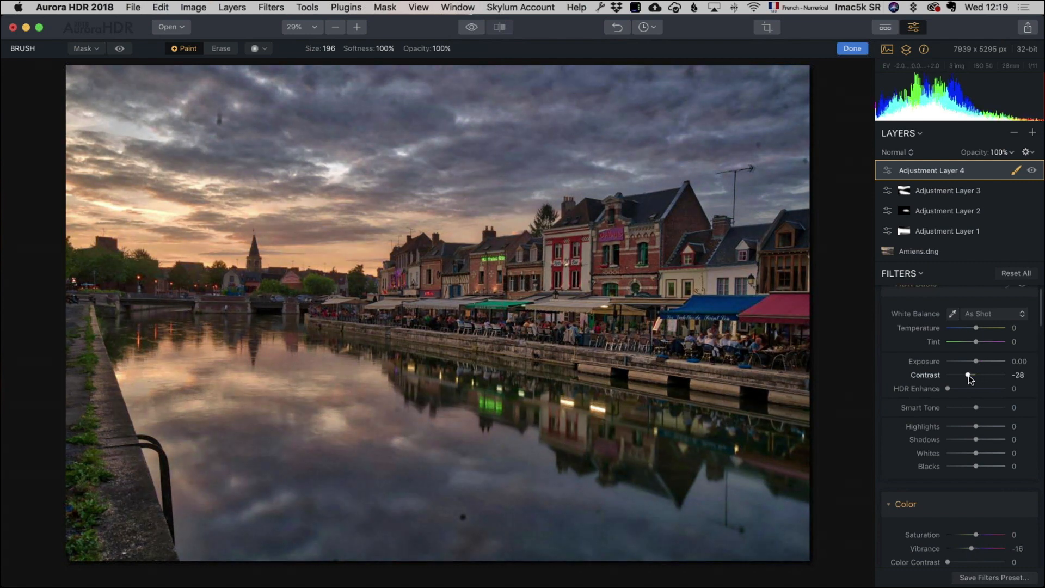
drag(971, 374, 964, 375)
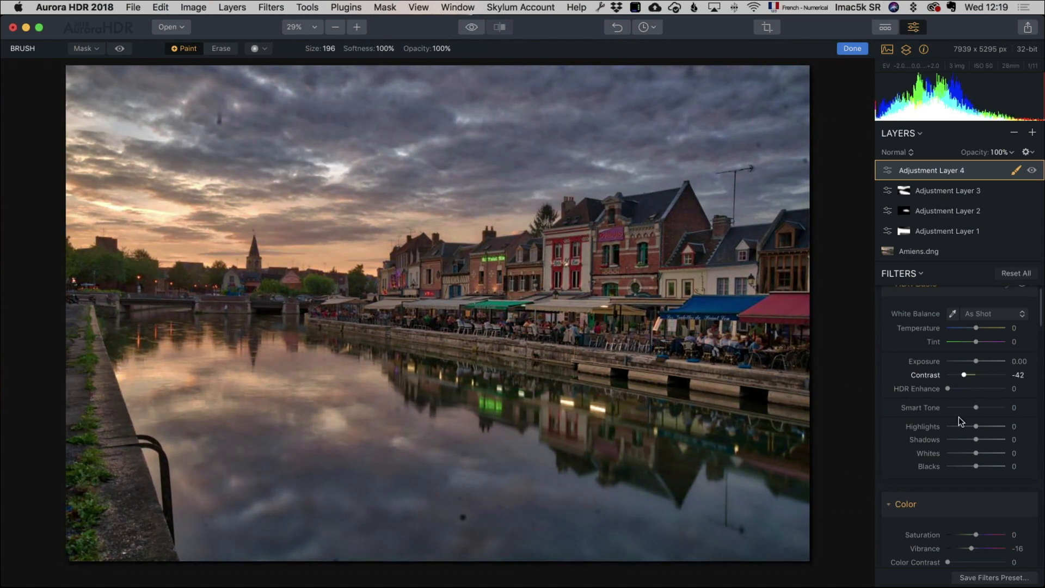
Set the fourth adjustment layer's Vibrance to -1, Contrast to 15 and Exposure to 0.18
drag(968, 549, 975, 547)
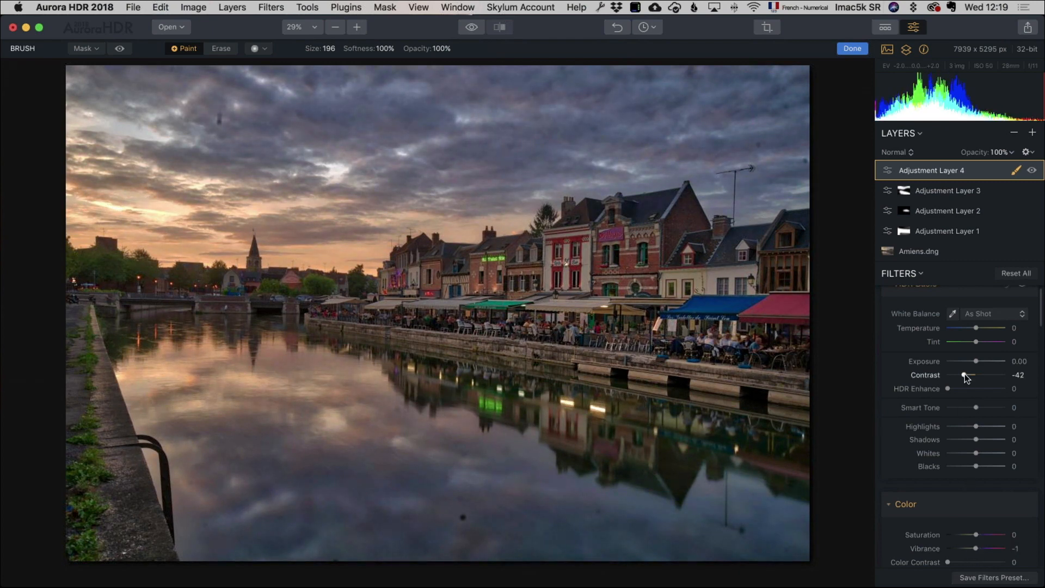
drag(964, 373, 975, 376)
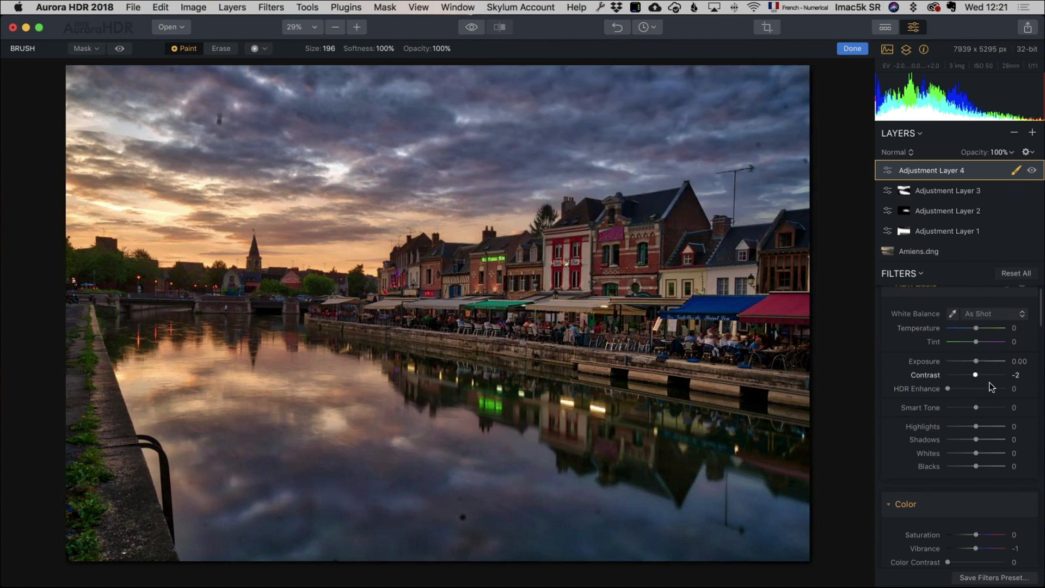
drag(976, 375, 976, 362)
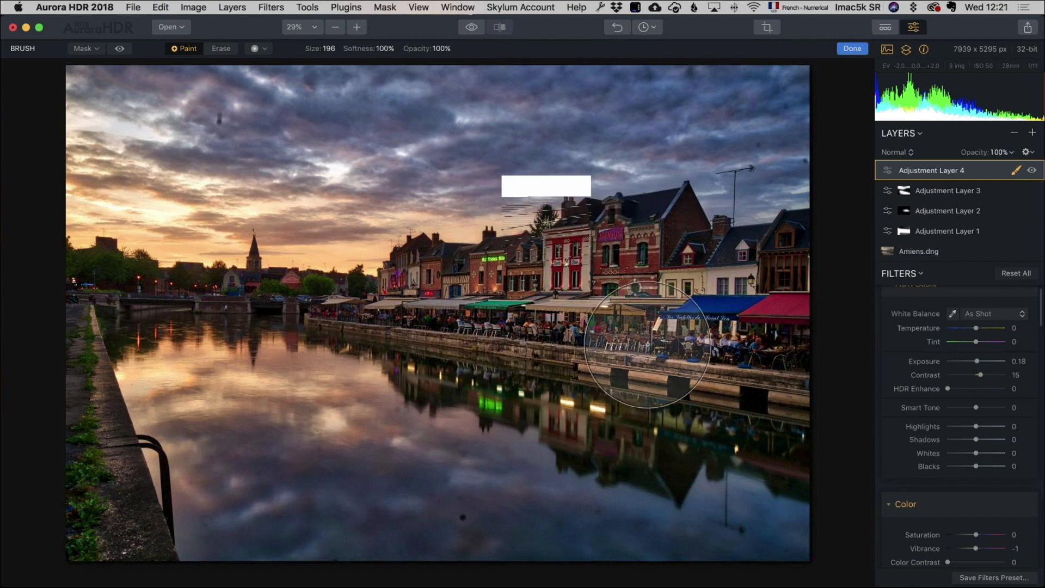
Send the edited Amiens image to Photoshop and open it from Camera Raw as a document
click(133, 7)
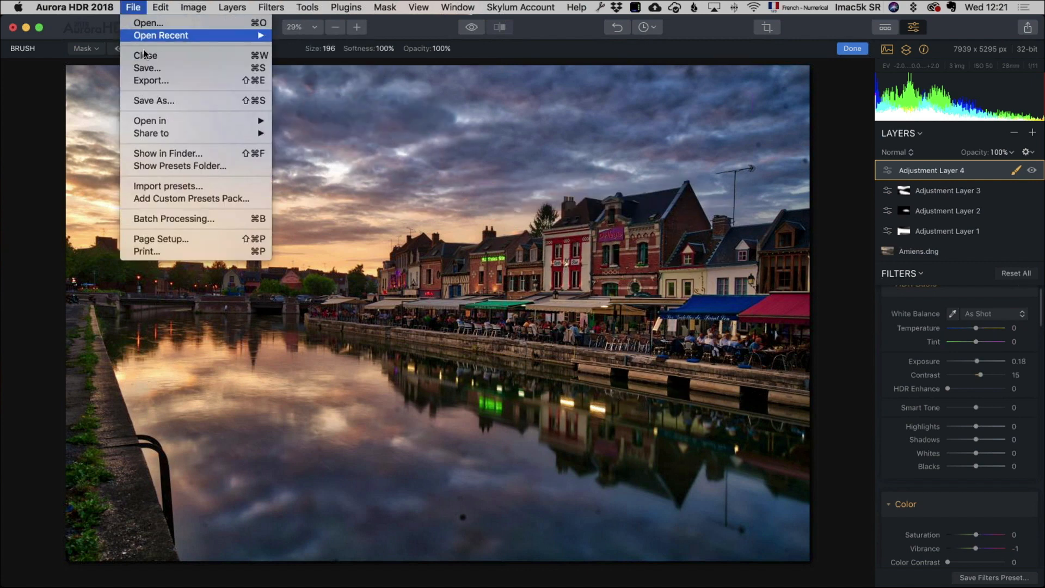
mouse_move(172, 121)
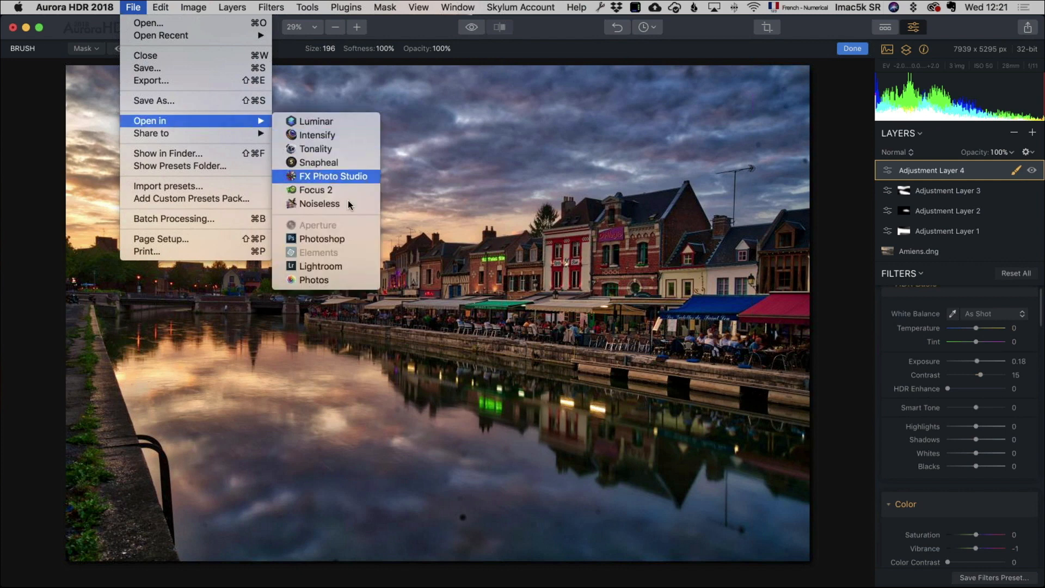
click(354, 240)
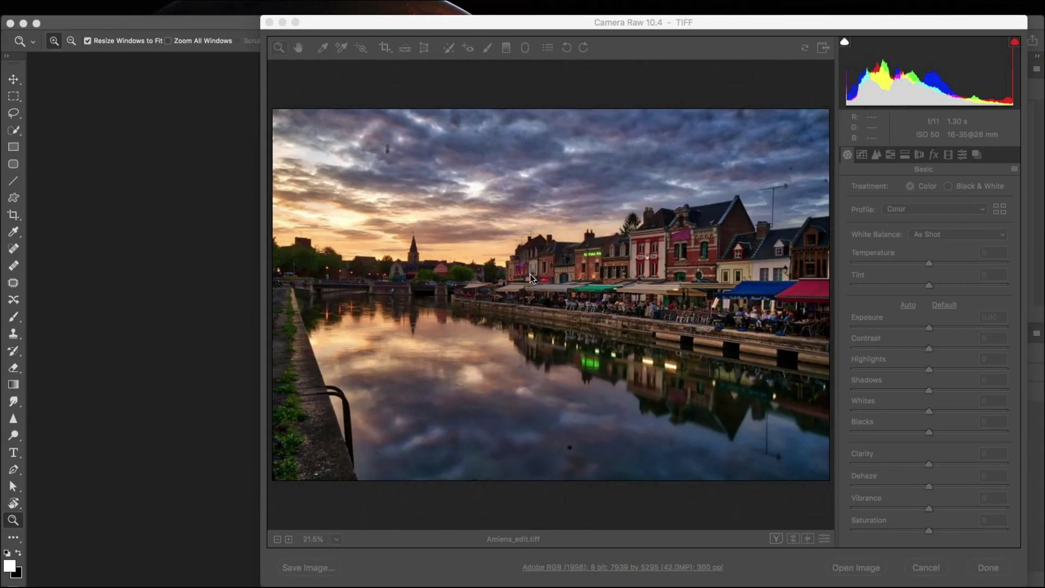
click(698, 47)
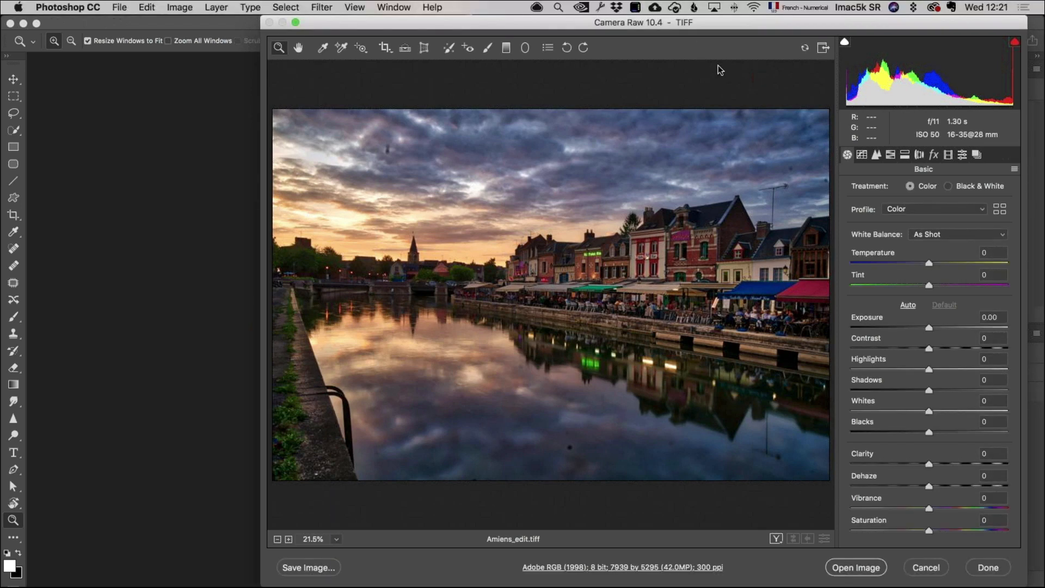
click(860, 567)
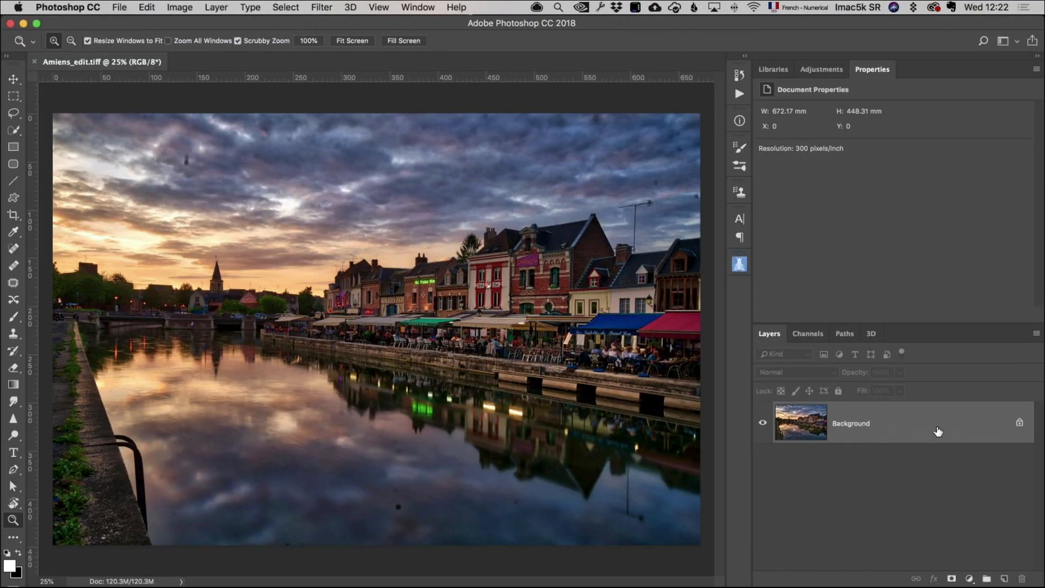
Duplicate the Background layer and heal the dark spots in the sky above the church spire with the Spot Healing Brush
mouse_move(935, 424)
mouse_down()
mouse_move(1023, 585)
mouse_move(1004, 579)
mouse_up()
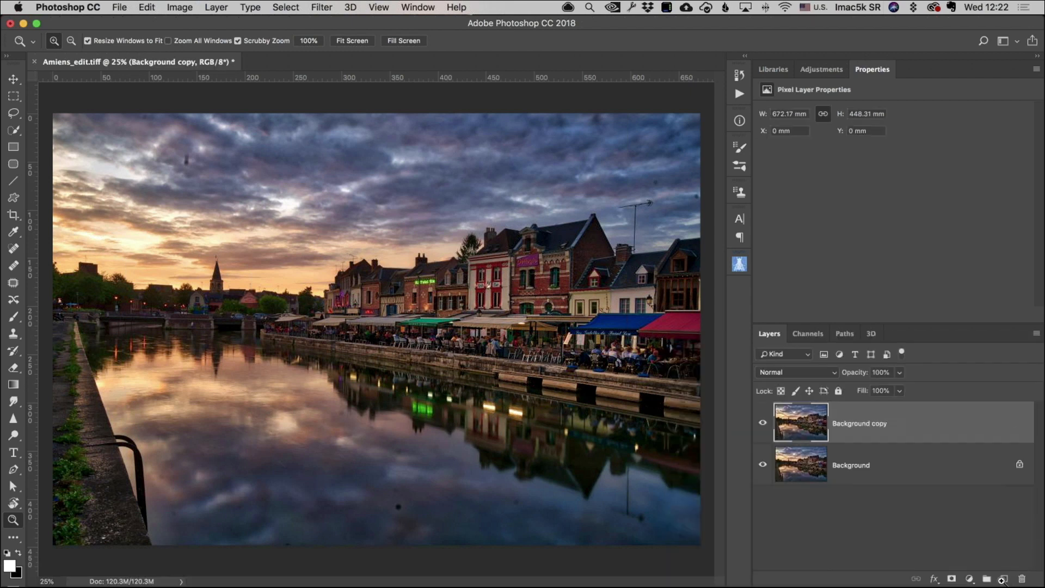
click(13, 251)
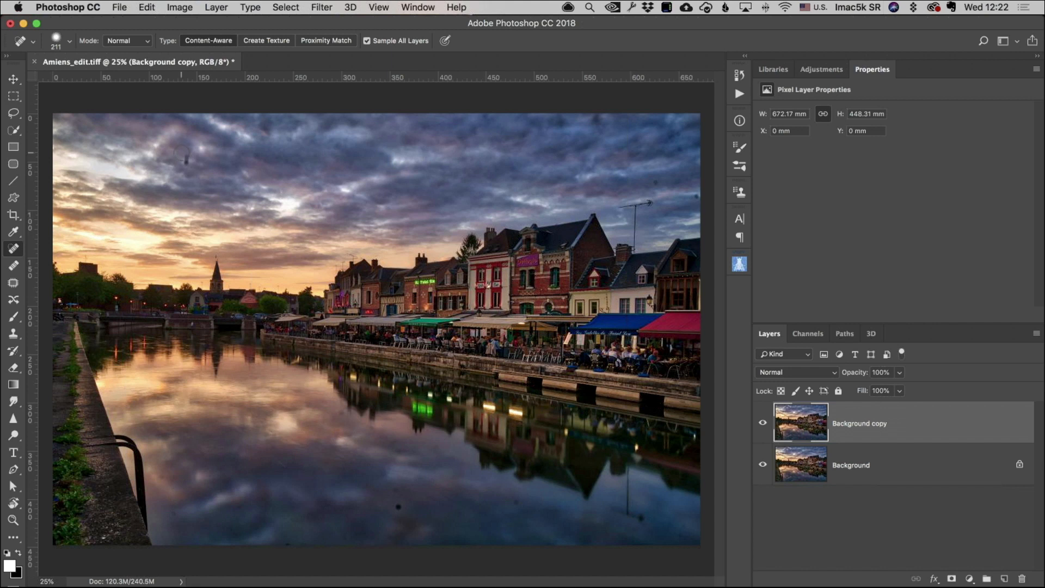
click(183, 159)
click(183, 156)
click(290, 140)
Heal the dark spots and the antenna's reflection in the river on the duplicated layer
click(397, 510)
click(515, 501)
click(458, 514)
mouse_move(627, 480)
mouse_down()
mouse_move(618, 511)
mouse_move(648, 531)
mouse_up()
click(391, 439)
click(160, 476)
click(172, 518)
click(248, 503)
click(249, 521)
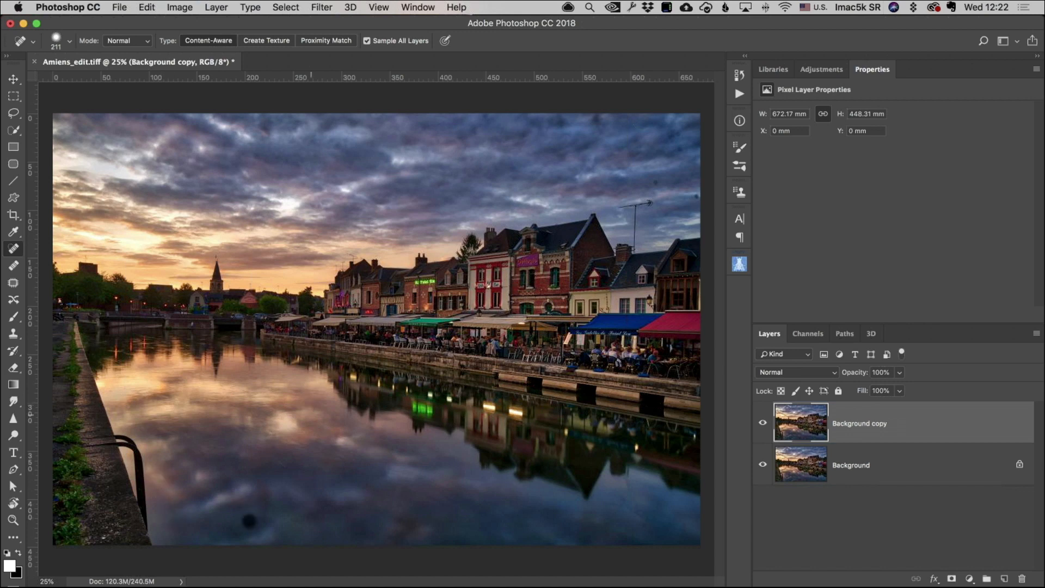
Heal the remaining spots in the sky around and above the rooftop antenna, and compare the retouched layer with the original
click(656, 182)
click(695, 196)
click(676, 147)
click(674, 130)
click(684, 143)
click(681, 137)
click(682, 150)
click(692, 197)
click(598, 120)
click(486, 117)
click(762, 424)
click(762, 424)
Close Amiens_edit.tiff without saving and switch back to Aurora HDR
click(120, 7)
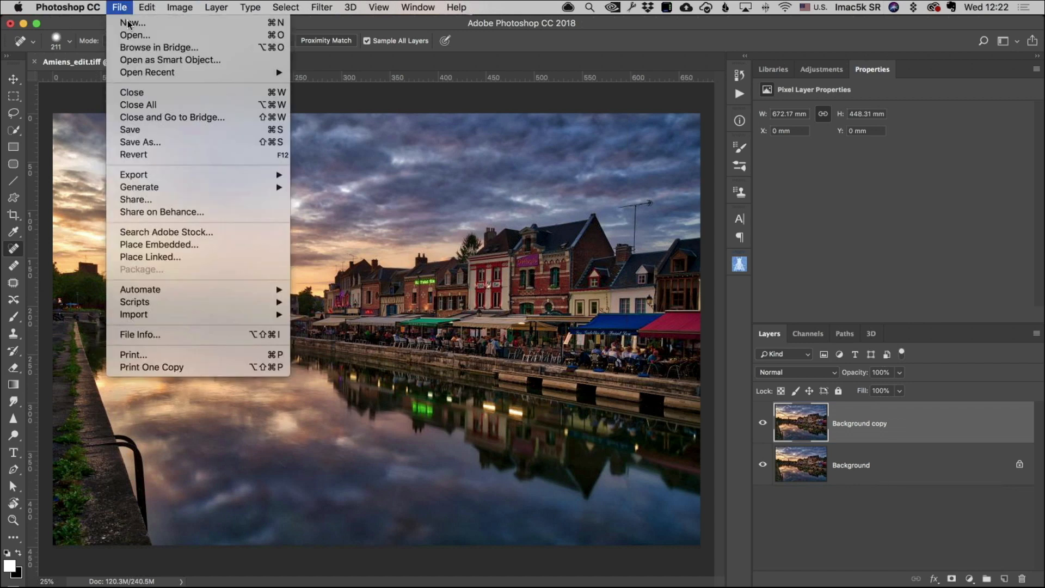
click(154, 94)
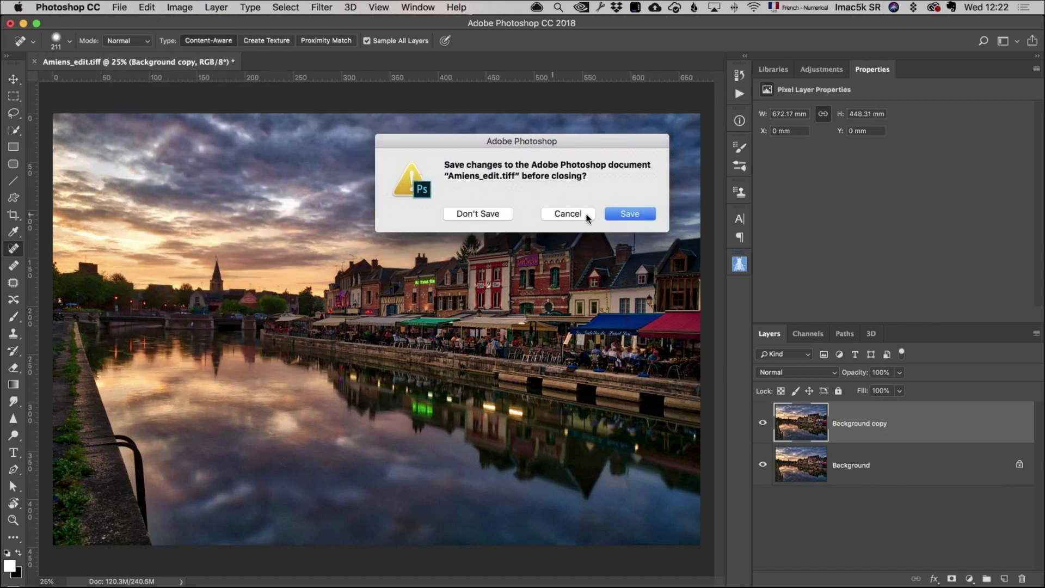
click(486, 213)
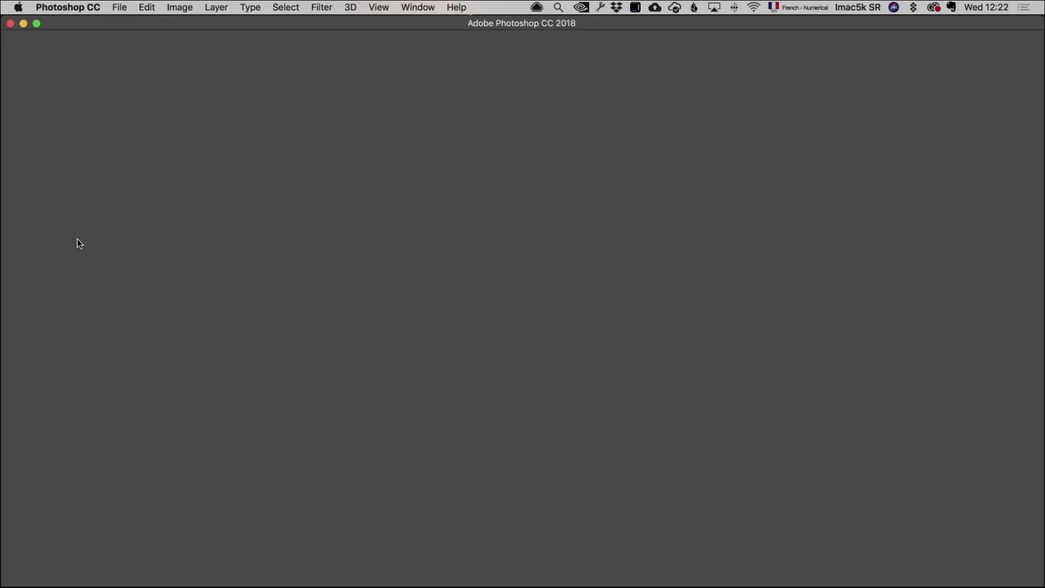
key(super+Tab)
click(431, 302)
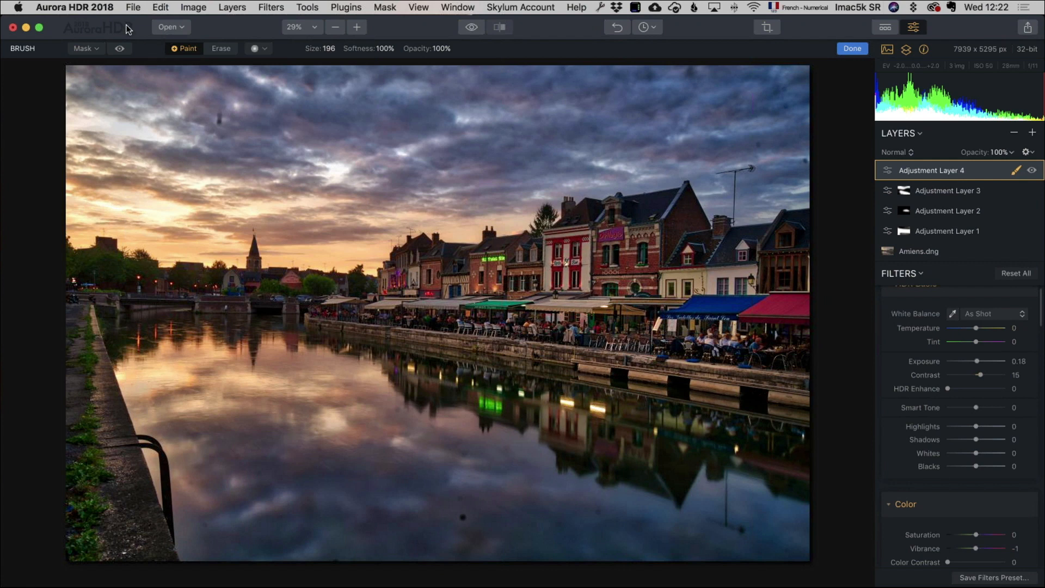
Load the three bracketed photos Alexander 3.dng, Alexander 3-3.dng and Alexander 3-4.dng from the AURORA MASTERCLASS folder
click(173, 26)
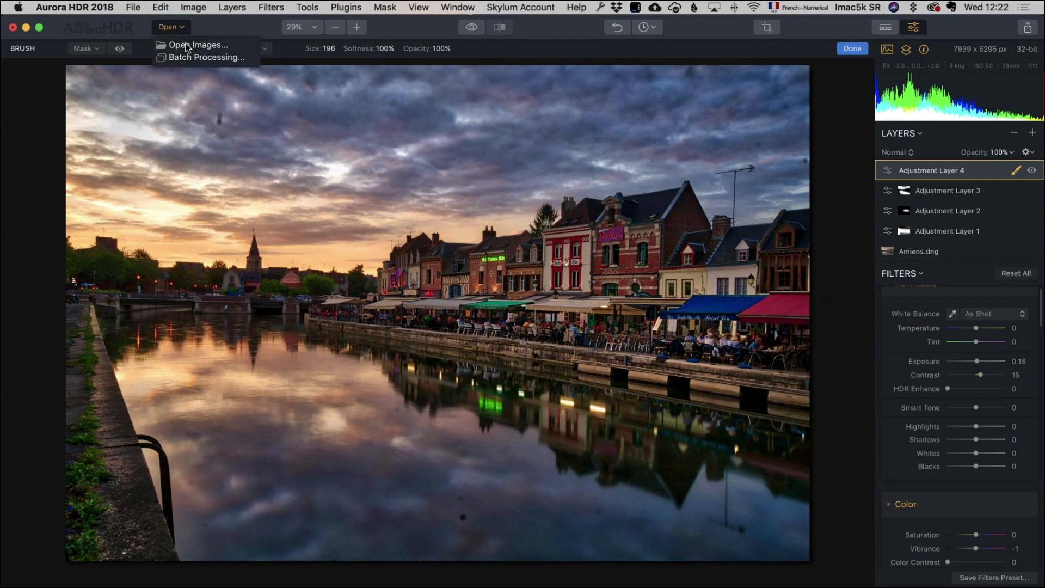
click(187, 45)
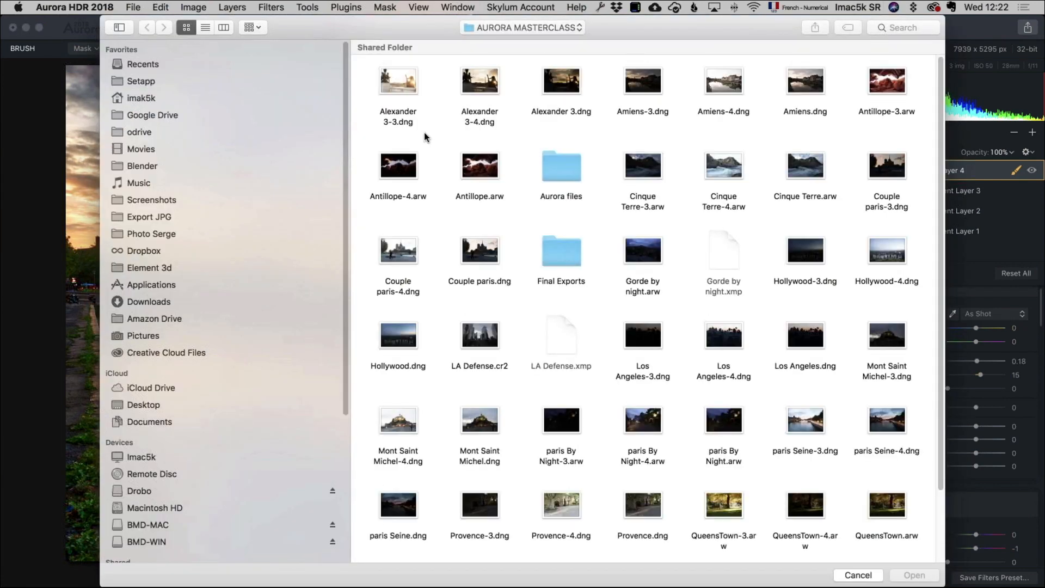
click(405, 84)
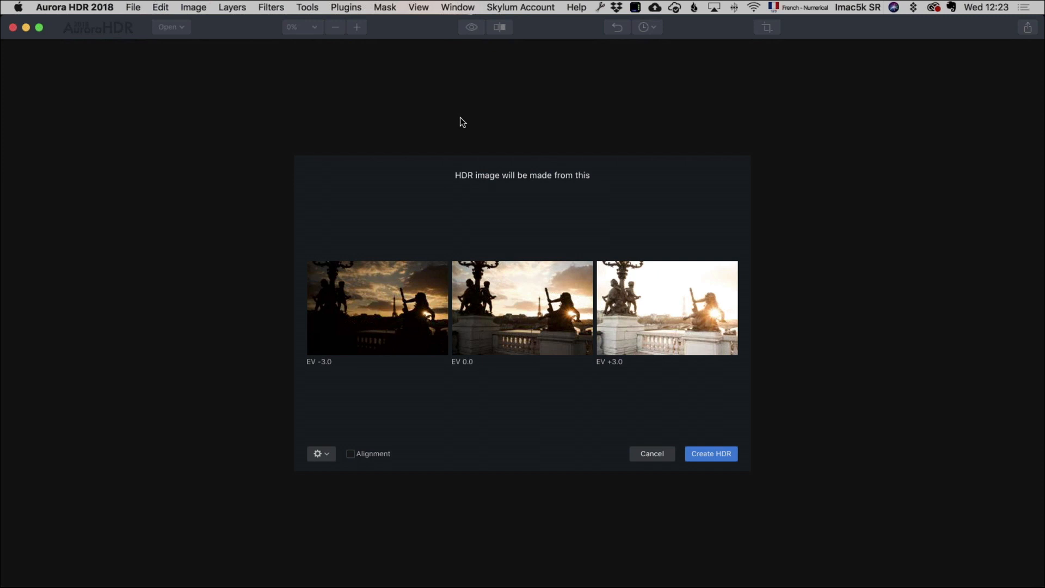
Turn on Chromatic Aberration Removal for the merge and create the HDR image from the three Alexander brackets
click(331, 459)
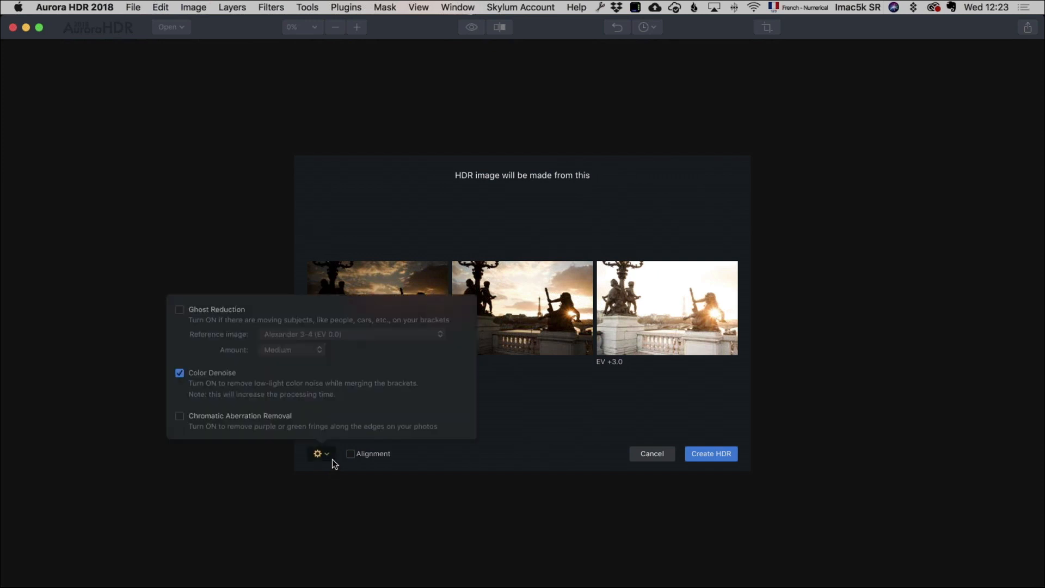
click(268, 418)
click(525, 407)
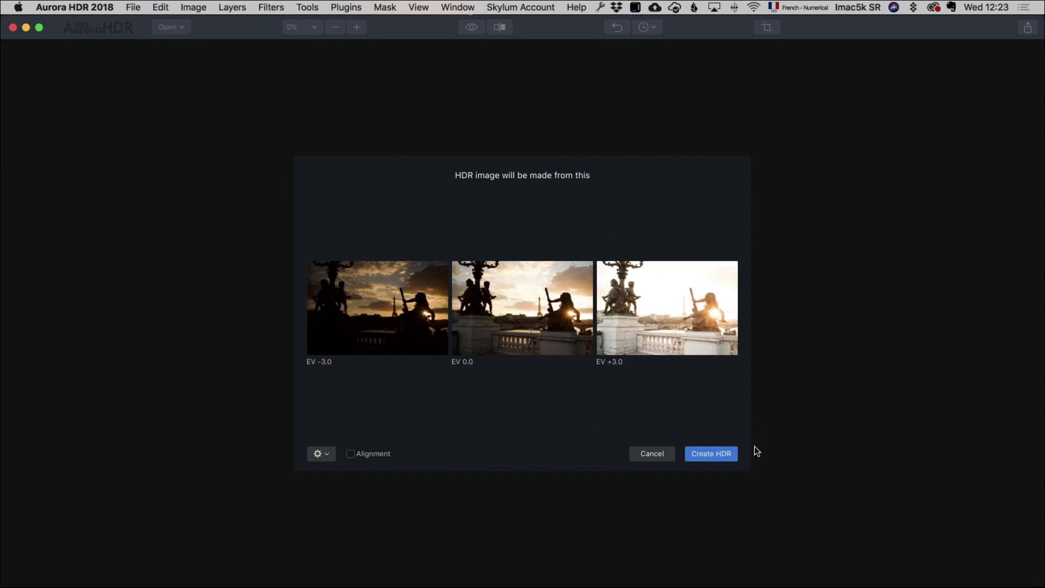
click(723, 455)
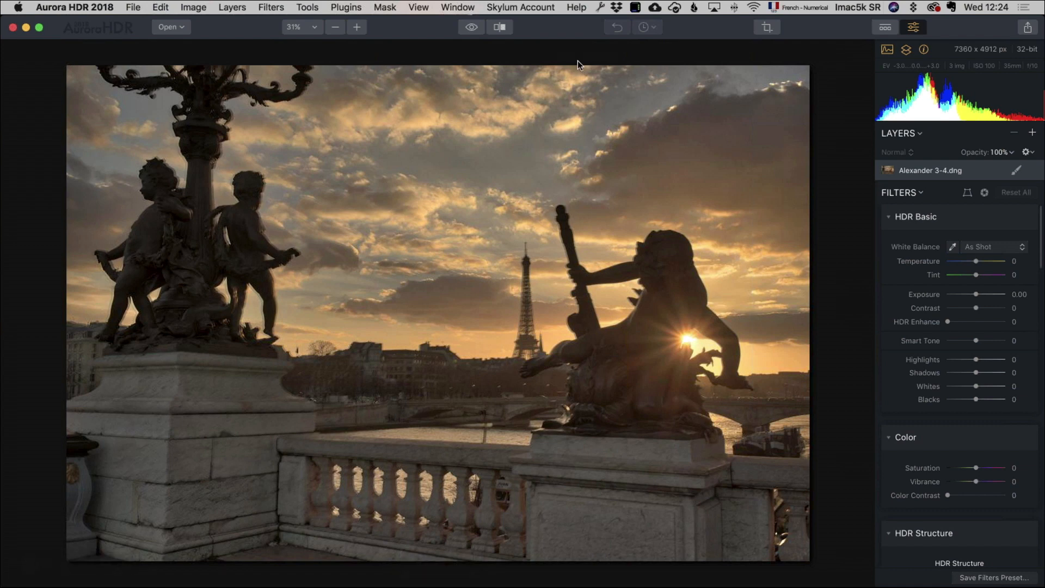
Examine the merged Alexander HDR at 100% around the Eiffel Tower and the backlit statue for misaligned edges
click(301, 30)
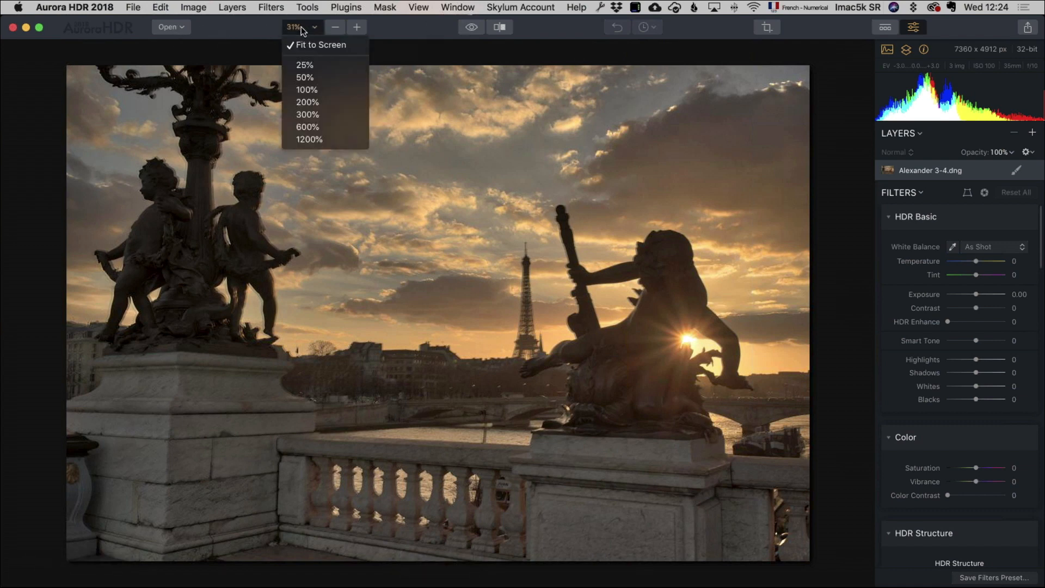
click(328, 90)
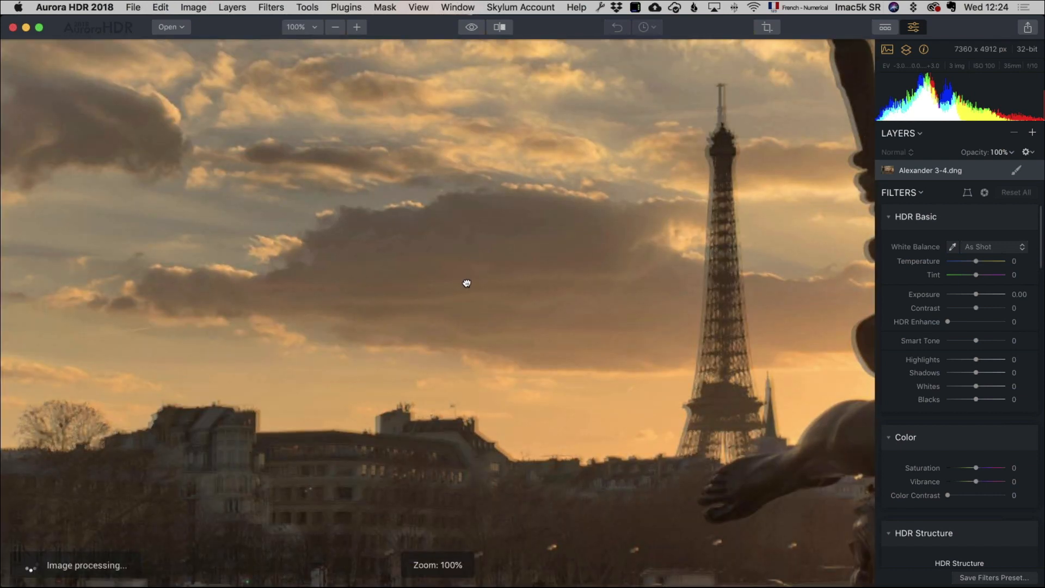
drag(467, 283, 289, 232)
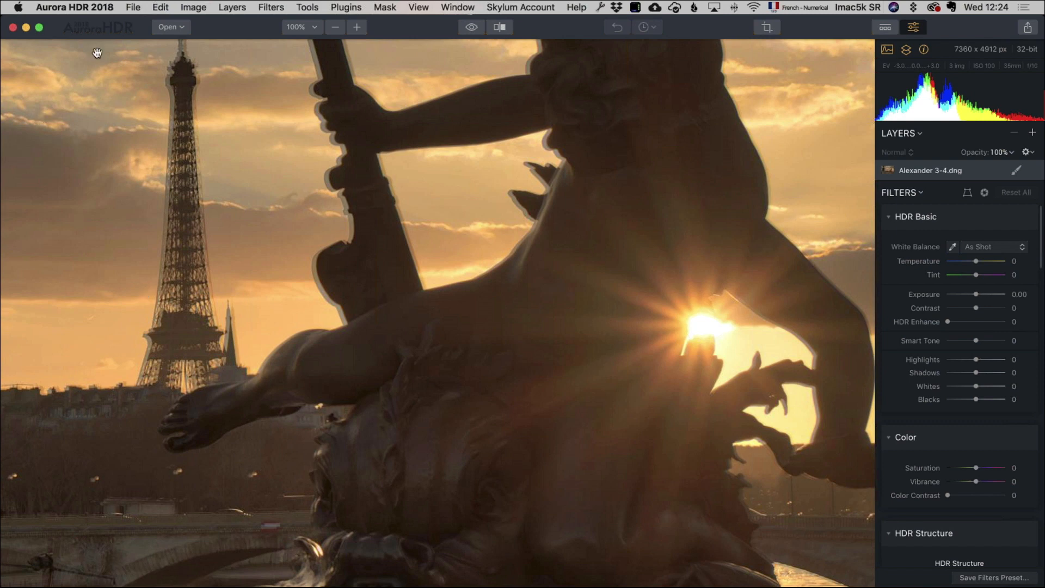
Reload Alexander 3.dng, Alexander 3-3.dng and Alexander 3-4.dng, and create the HDR image with Alignment on
click(168, 27)
click(176, 45)
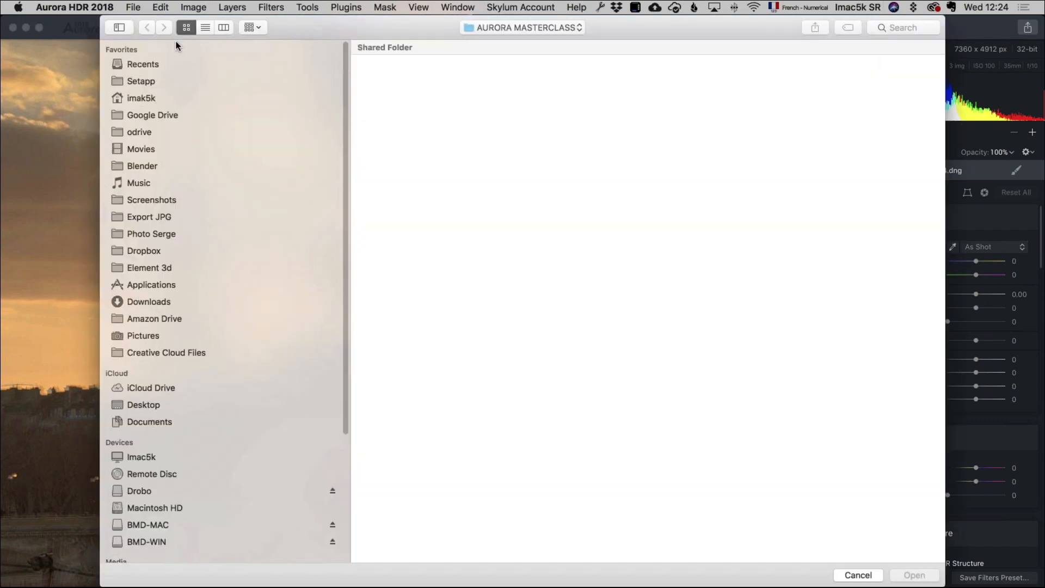
click(397, 81)
shift+click(480, 82)
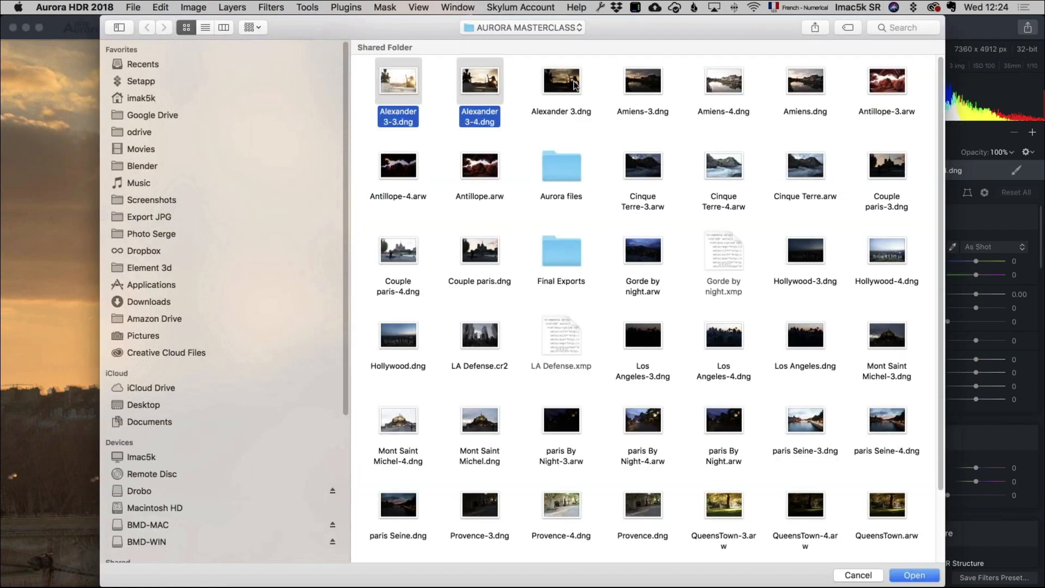
shift+click(574, 85)
click(914, 575)
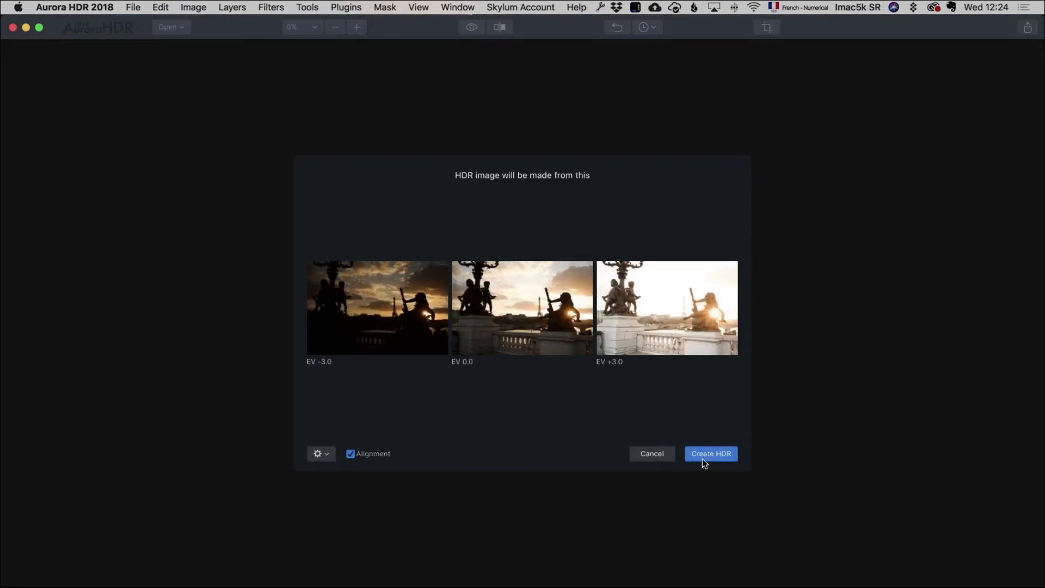
click(702, 457)
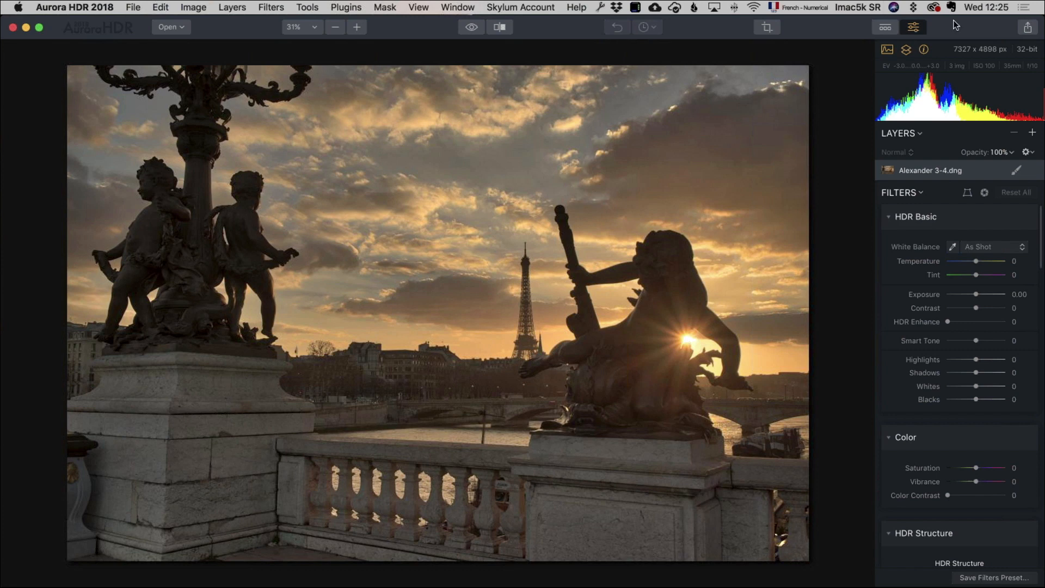
Browse the Basic, Landscape and Realistic HDR preset categories, and apply Photoserge Basic from the Serge Ramelli Presets
click(885, 27)
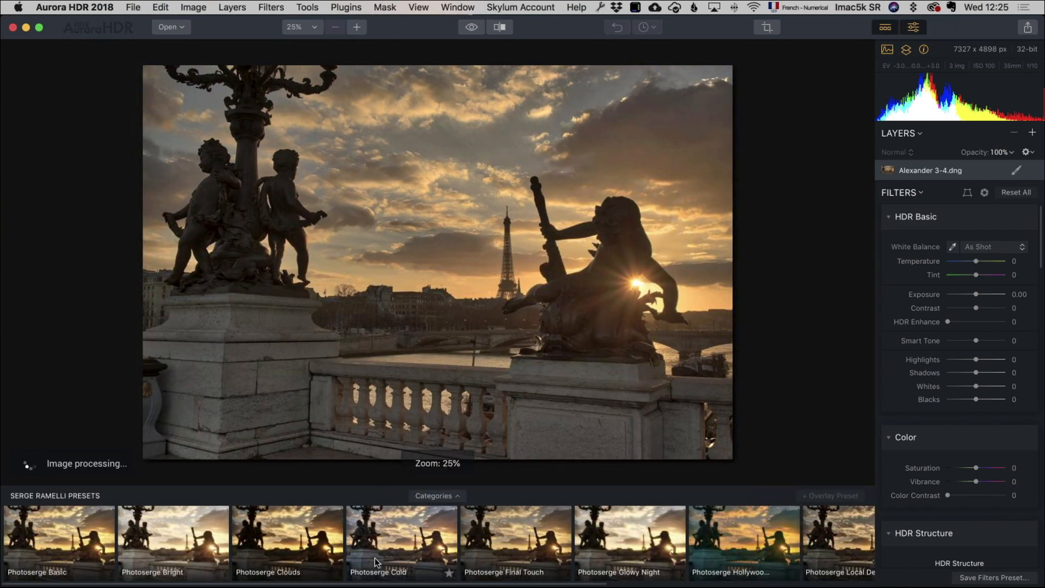
click(446, 496)
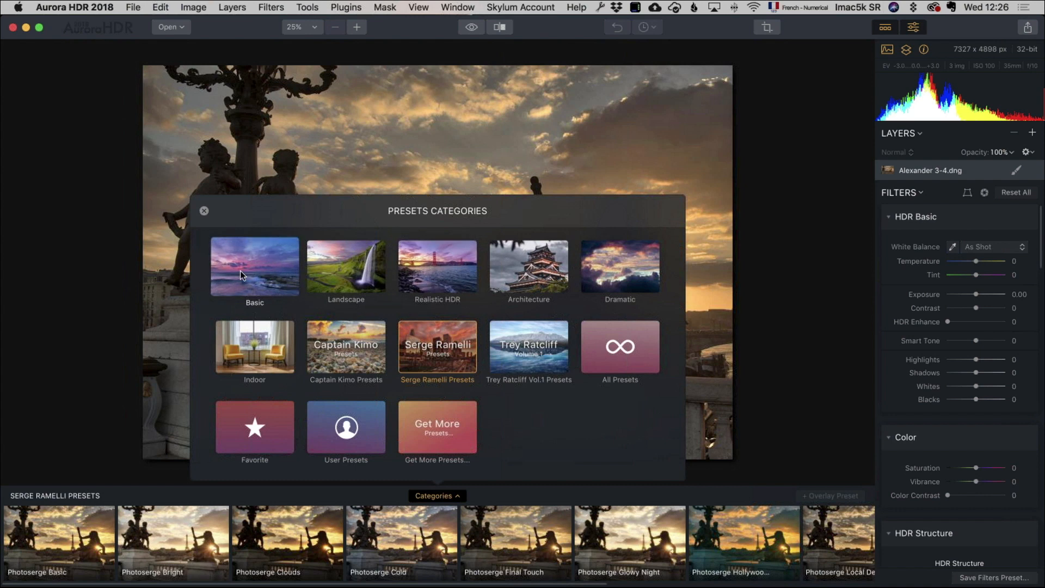
click(253, 272)
click(438, 496)
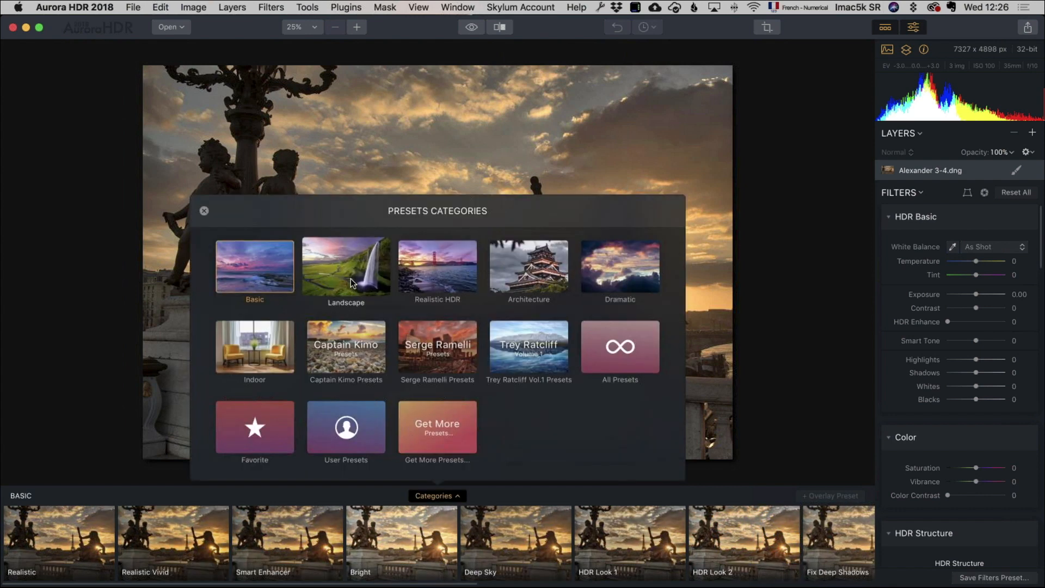
click(353, 281)
click(442, 496)
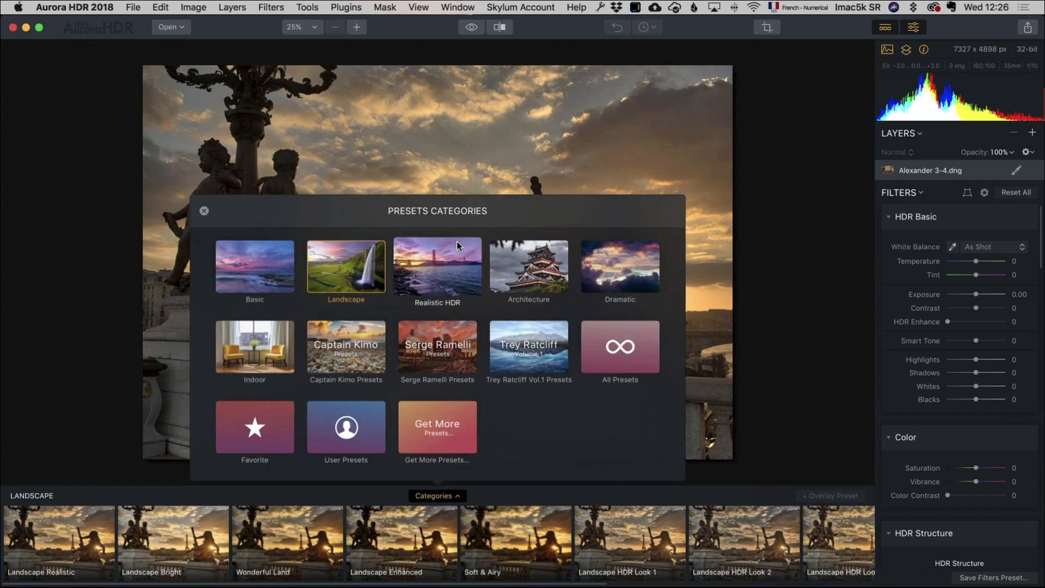
click(459, 246)
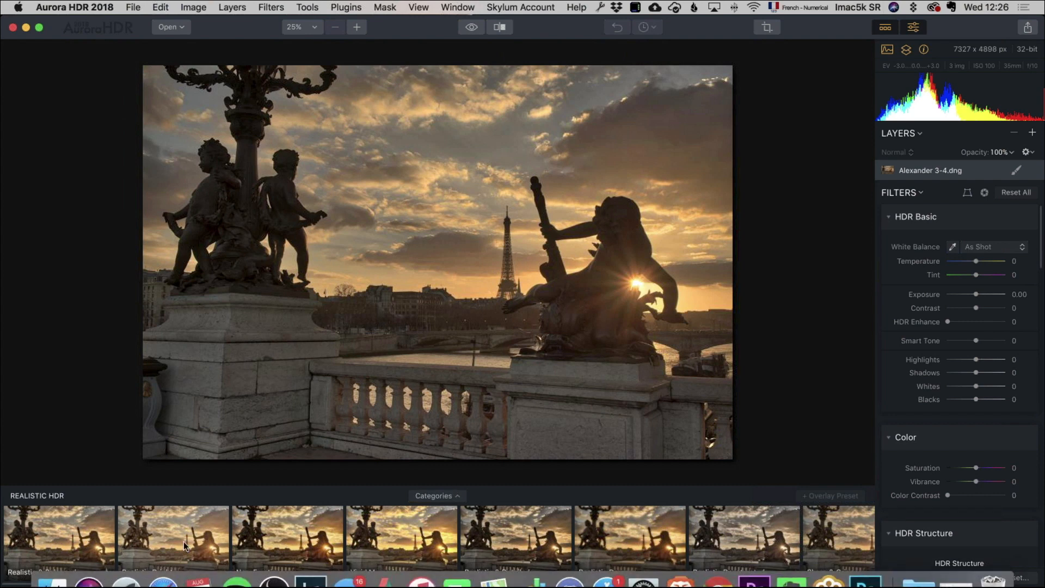
click(425, 496)
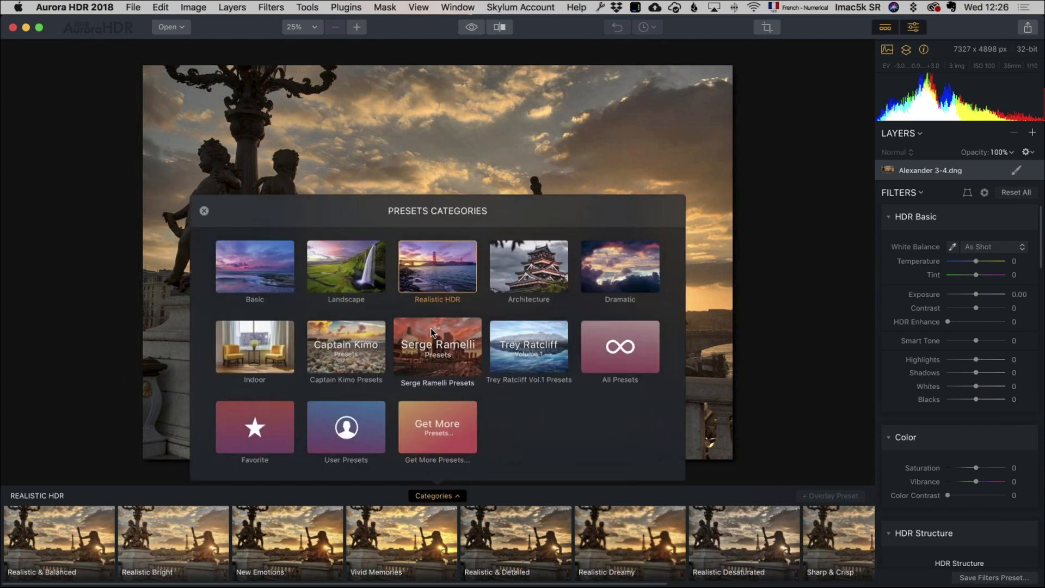
click(442, 334)
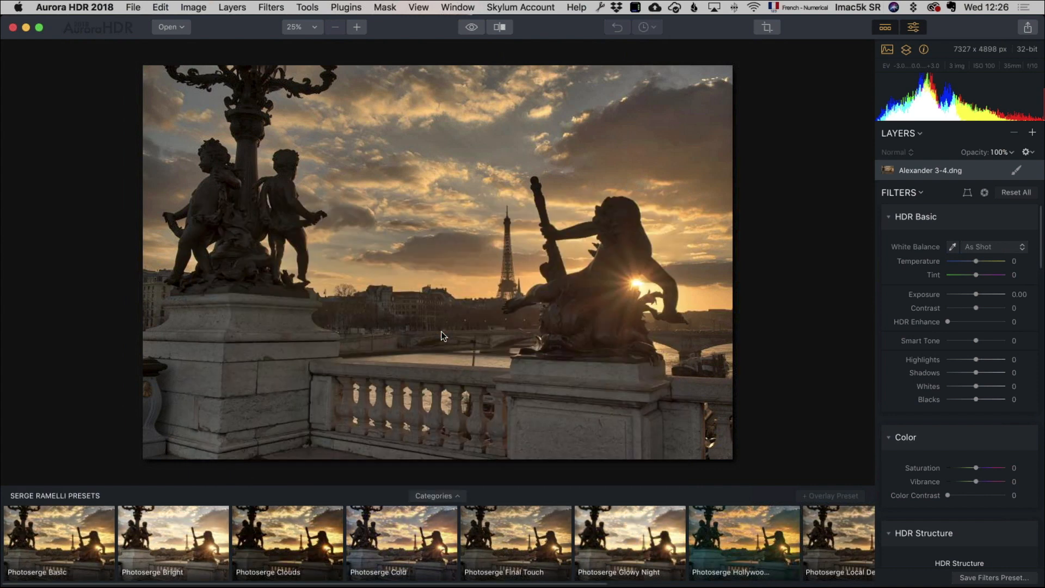
click(47, 530)
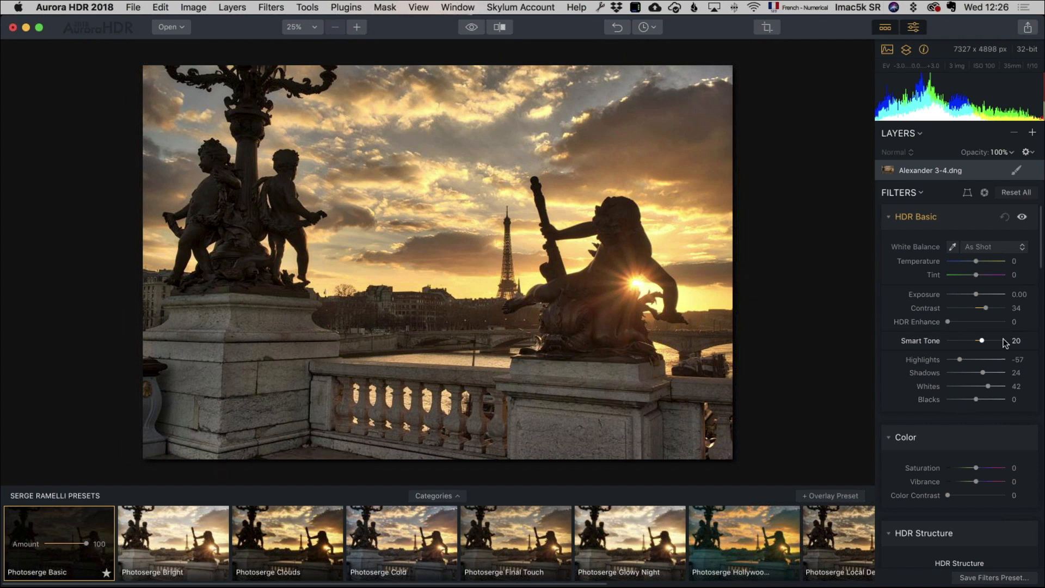
Set Blacks to -34, Whites to 16 and Exposure to 0.34 in HDR Basic
scroll(989, 283, down, 2)
scroll(990, 284, up, 2)
drag(976, 400, 977, 376)
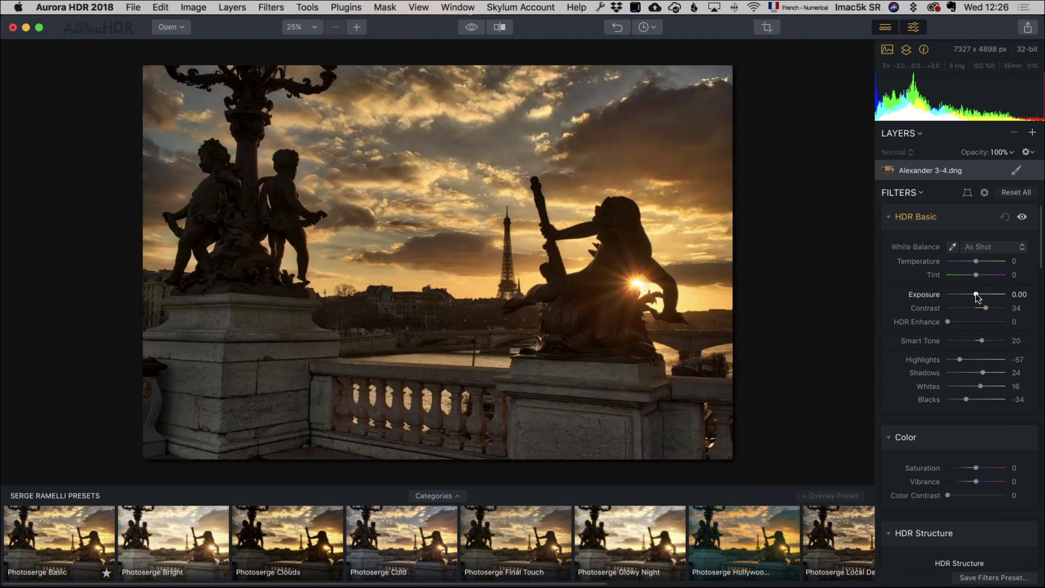
drag(976, 293, 977, 292)
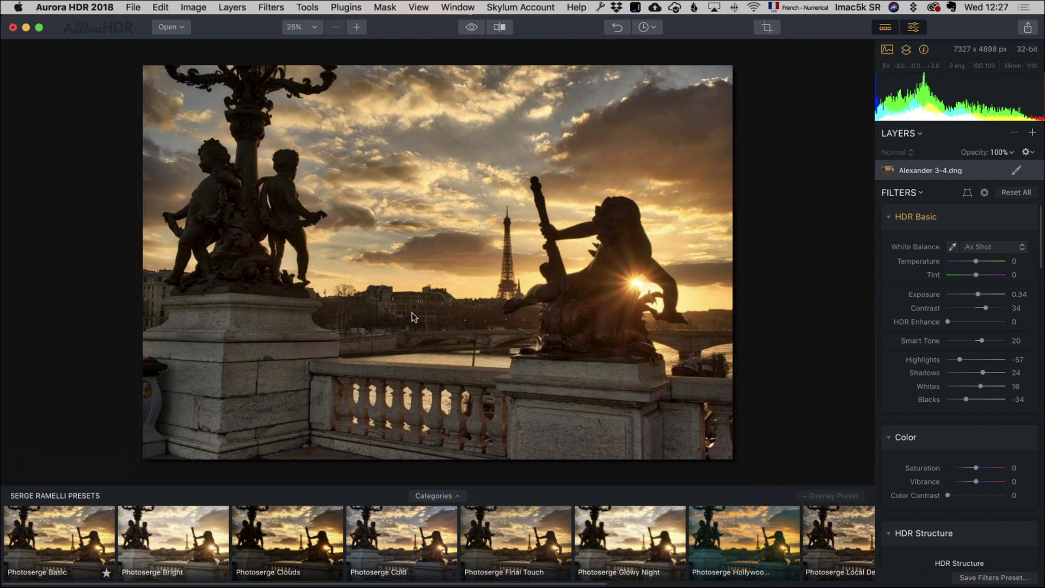
Try the Daylight and Shade white balance presets on the image
click(983, 248)
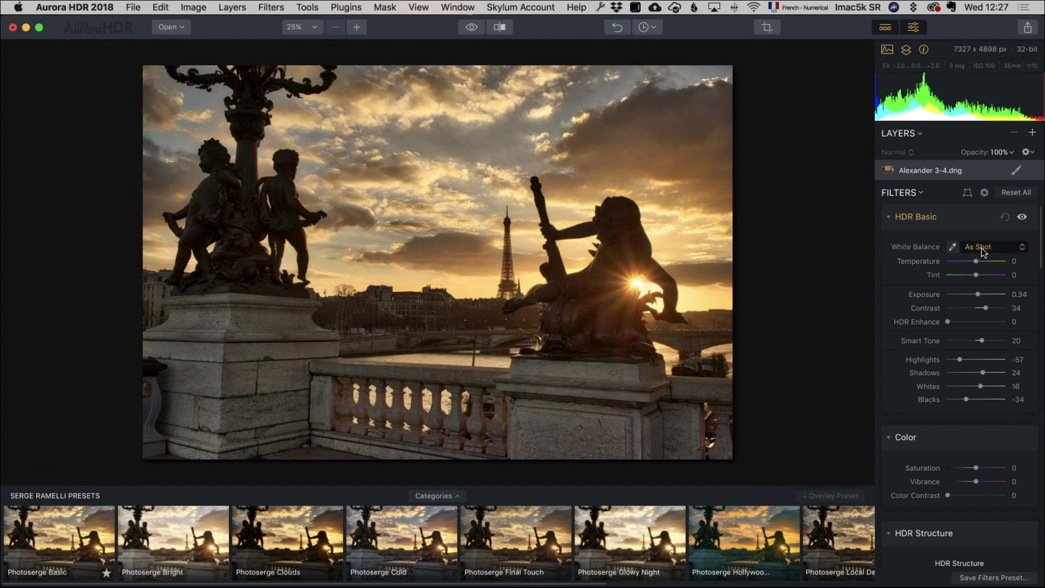
click(988, 268)
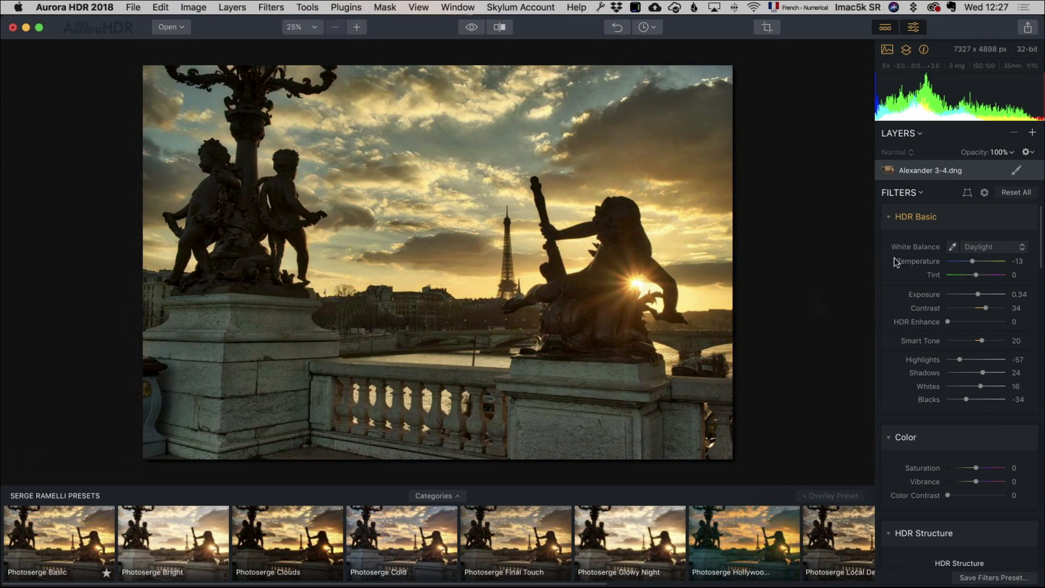
click(999, 252)
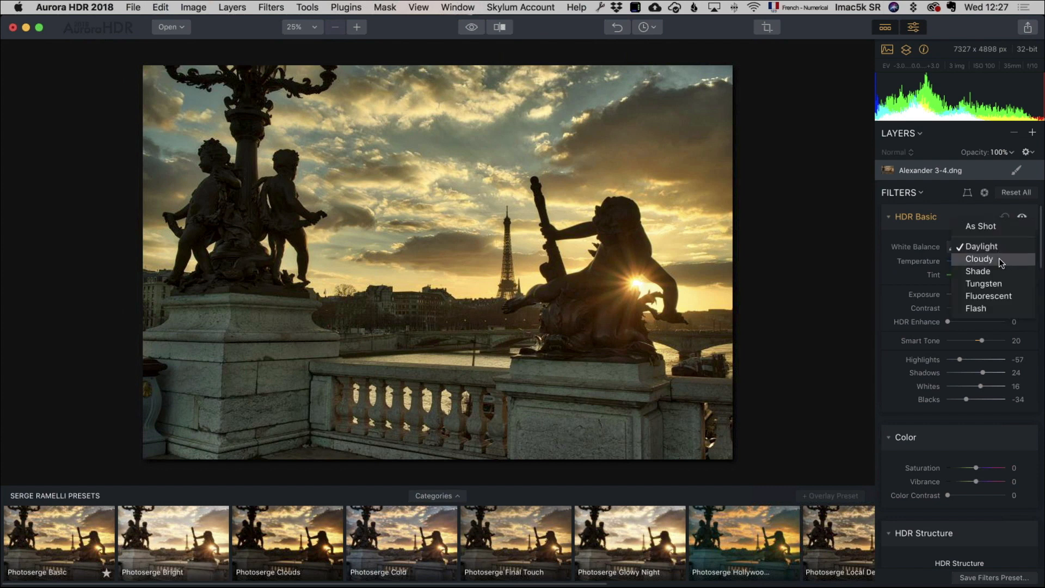
click(1000, 274)
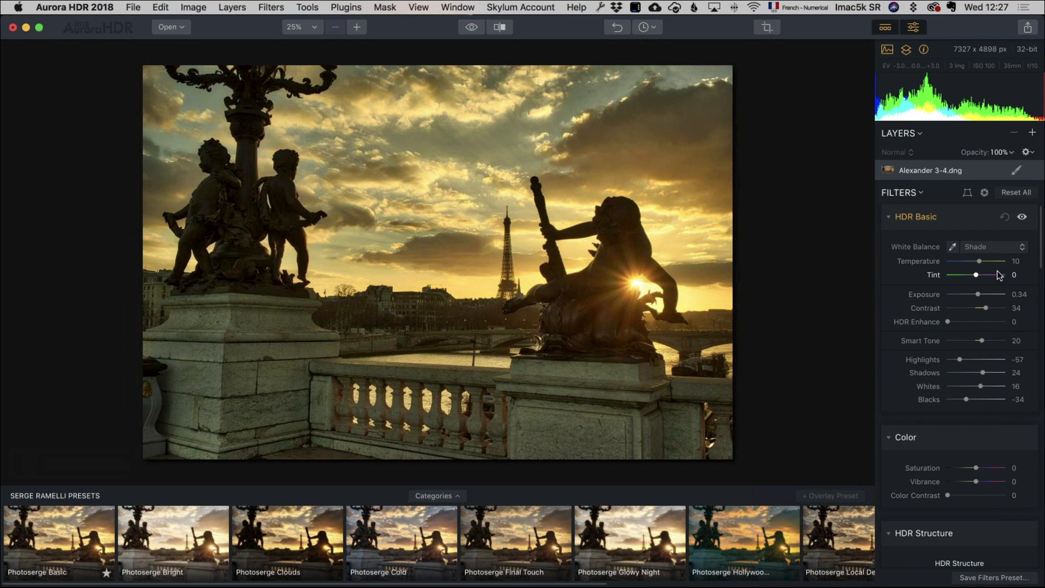
click(981, 247)
click(981, 247)
Set a custom white balance with Temperature -29 and Tint 31, and raise Vibrance to 19 and Saturation to 2
drag(980, 276, 985, 276)
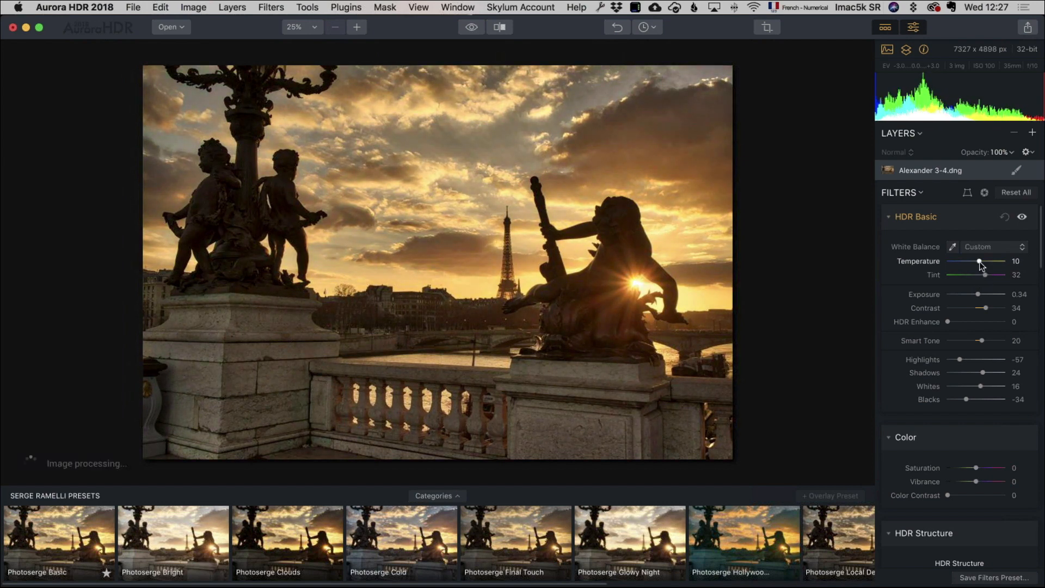
drag(978, 261, 975, 263)
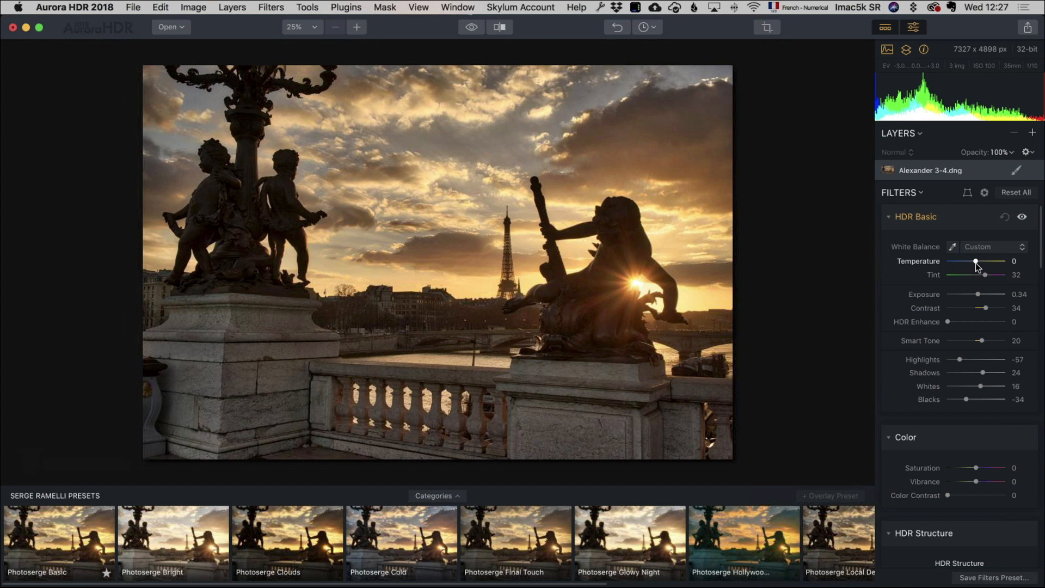
mouse_move(976, 261)
mouse_down()
mouse_move(994, 263)
mouse_move(977, 261)
mouse_move(988, 276)
mouse_move(988, 264)
mouse_move(967, 264)
mouse_up()
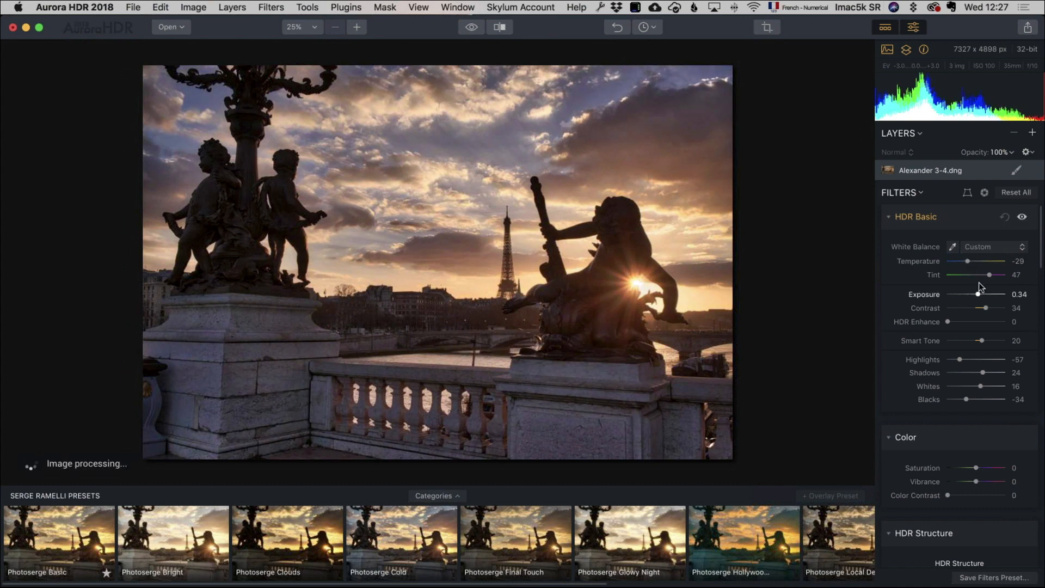
mouse_move(988, 274)
mouse_down()
mouse_move(955, 276)
mouse_move(985, 274)
mouse_up()
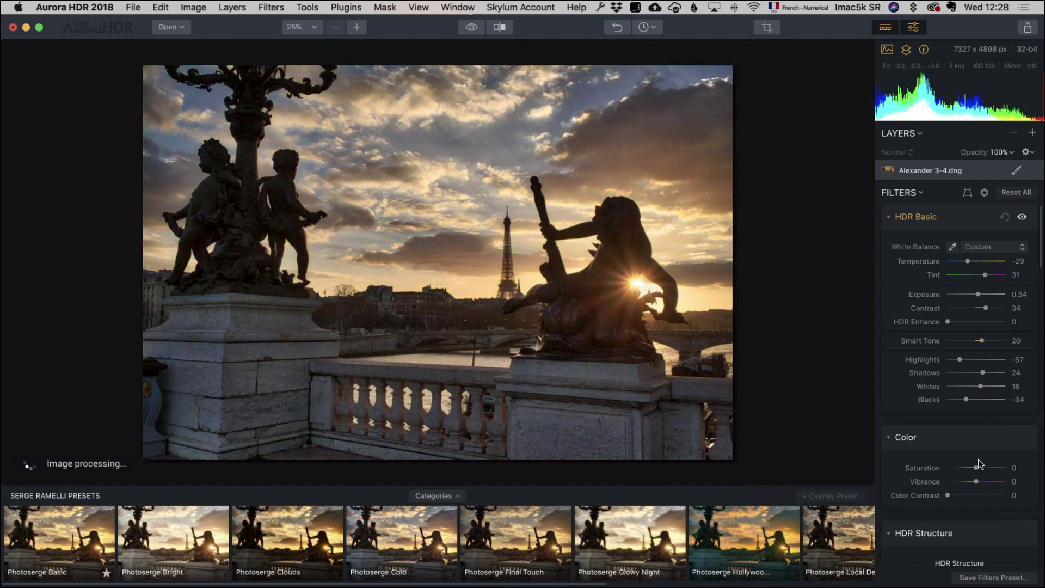
drag(976, 481, 978, 468)
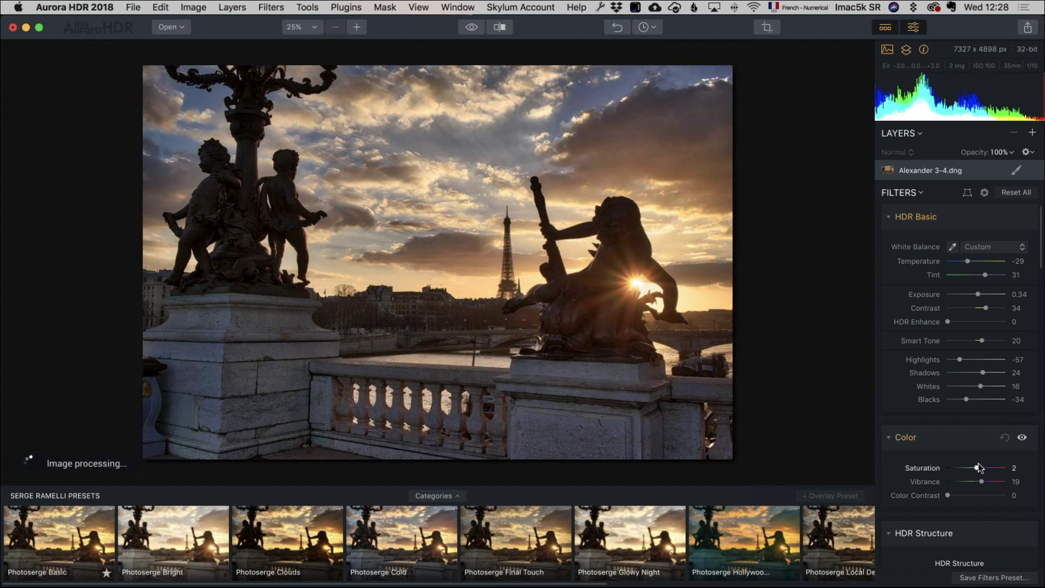
Set the HDR Denoise Amount to 11, checking the sky and statues at 100%, and return to the full image view
click(395, 184)
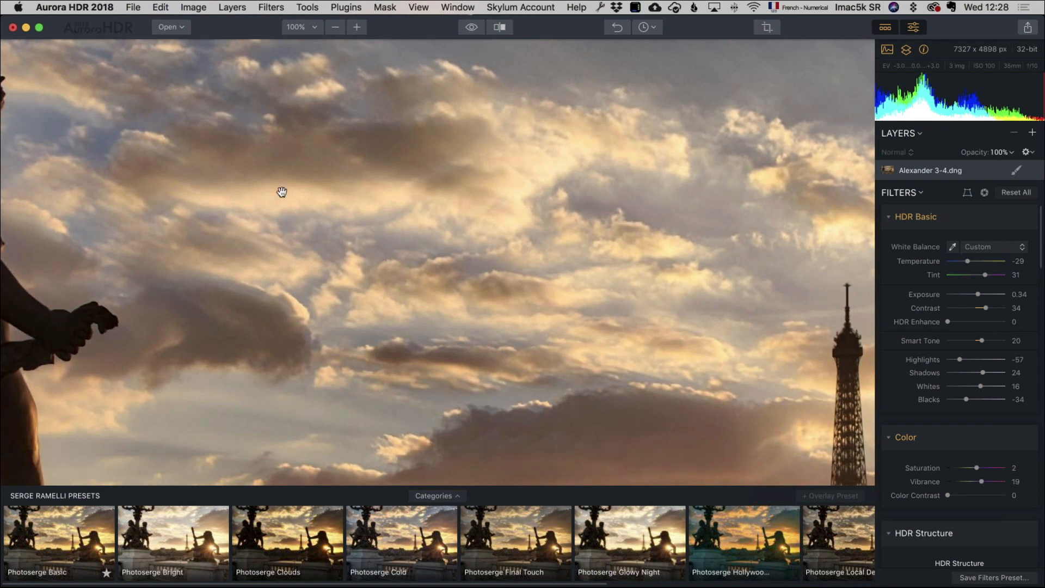
click(611, 208)
click(280, 221)
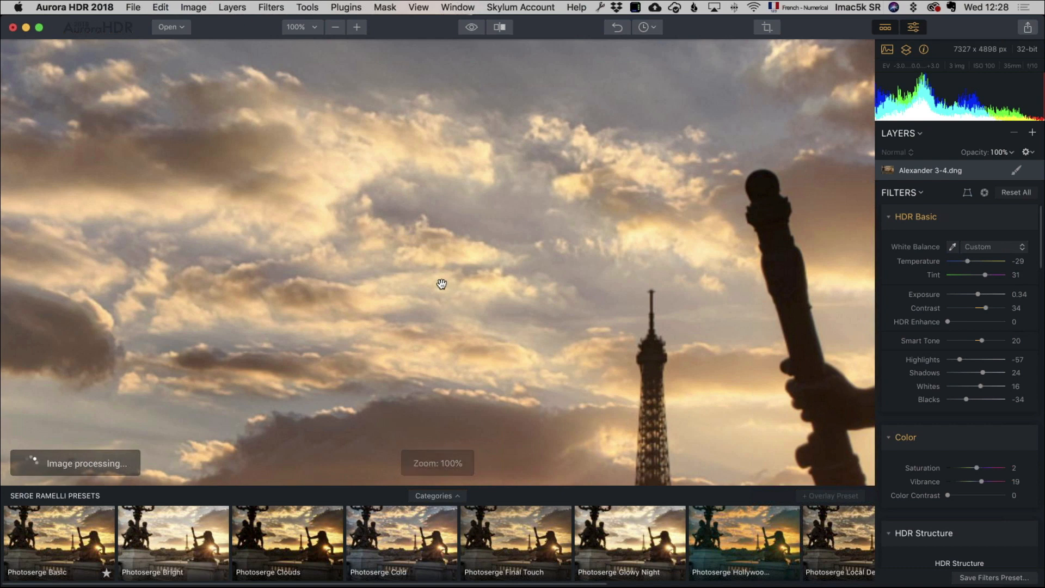
drag(402, 244, 552, 293)
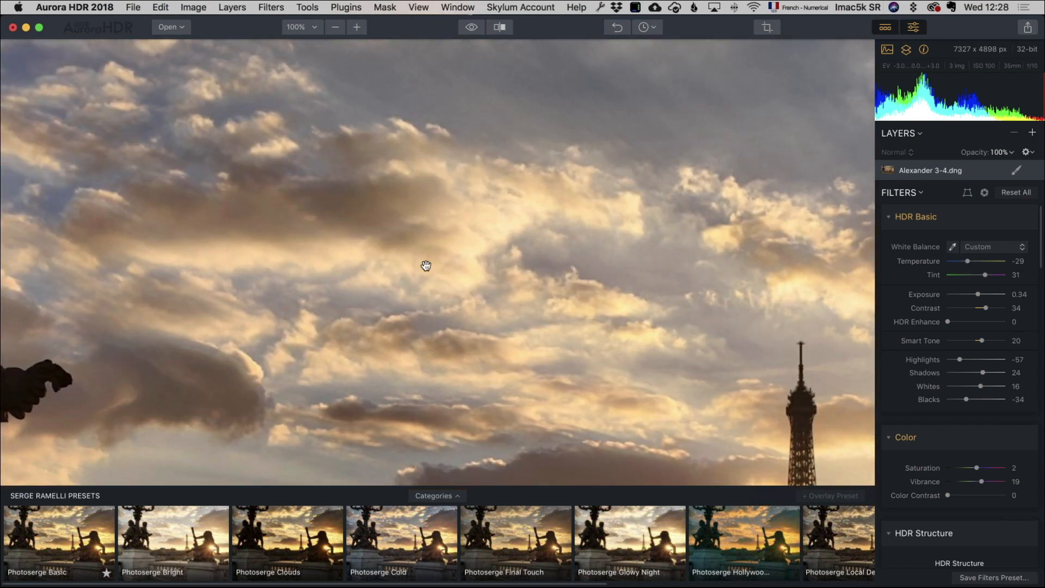
scroll(979, 322, down, 5)
scroll(979, 321, down, 1)
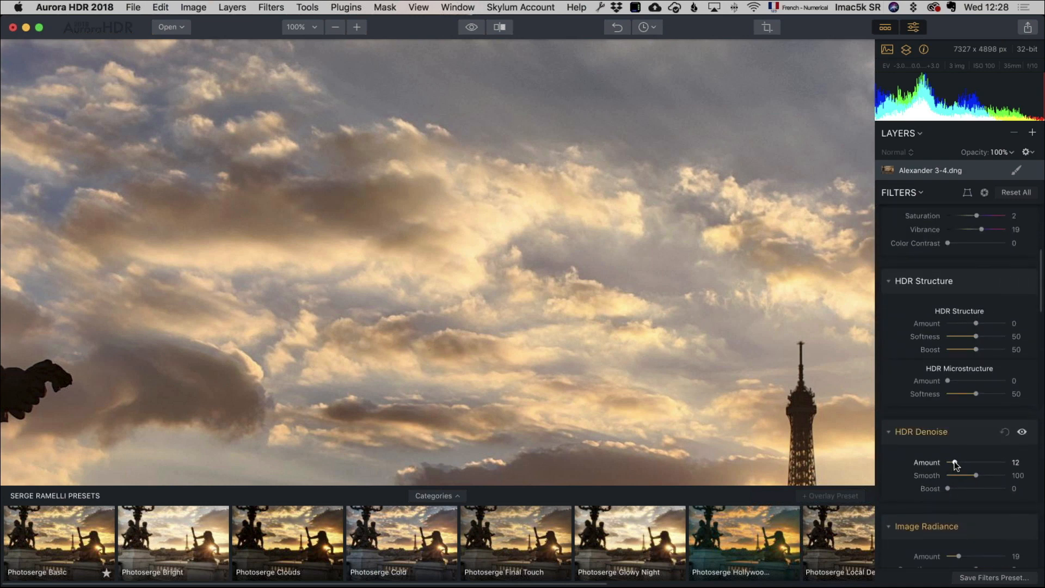
drag(954, 462, 953, 462)
scroll(553, 170, down, 5)
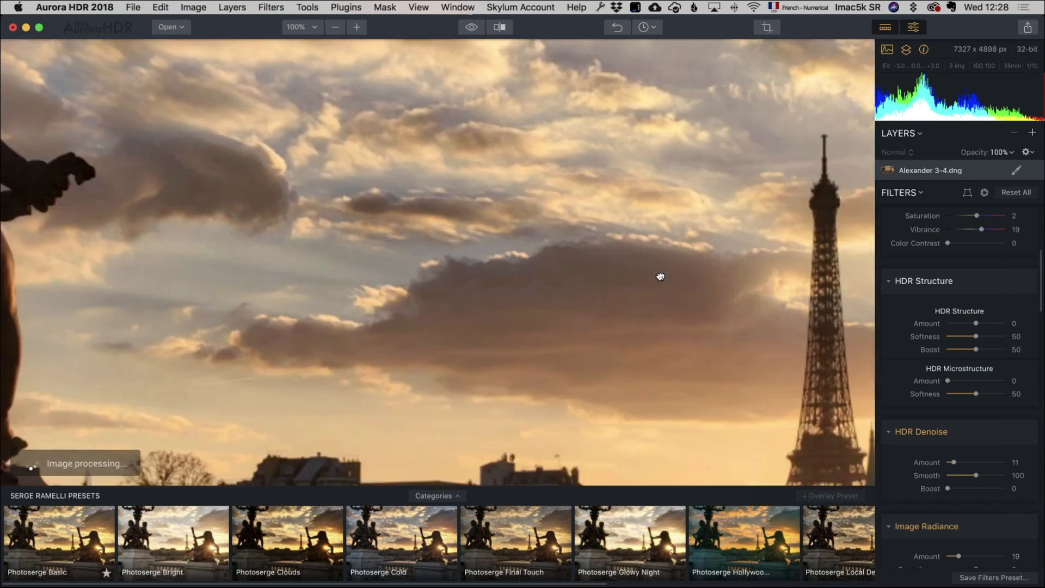
scroll(397, 233, down, 4)
scroll(531, 210, left, 15)
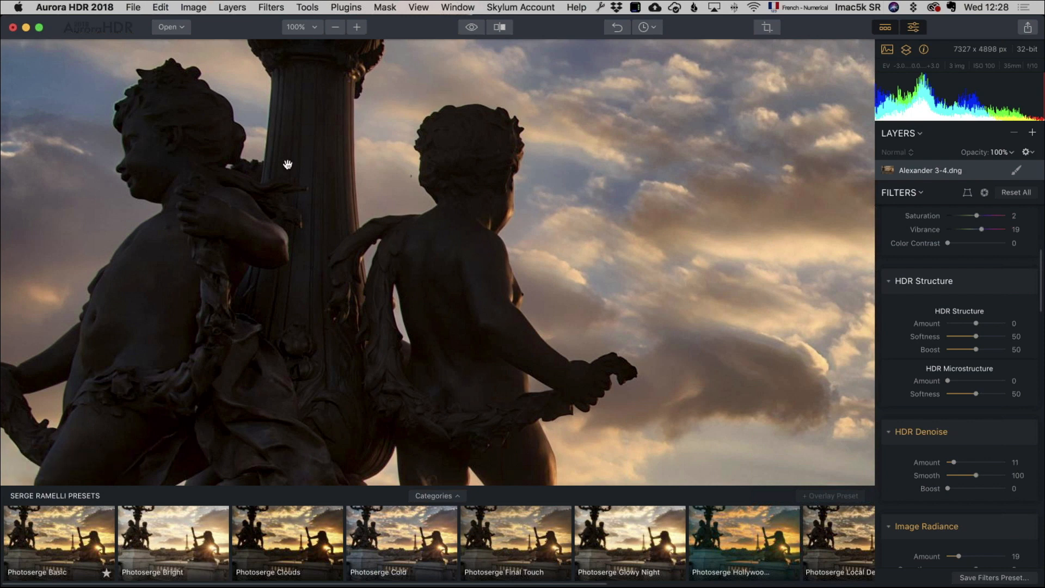
click(319, 28)
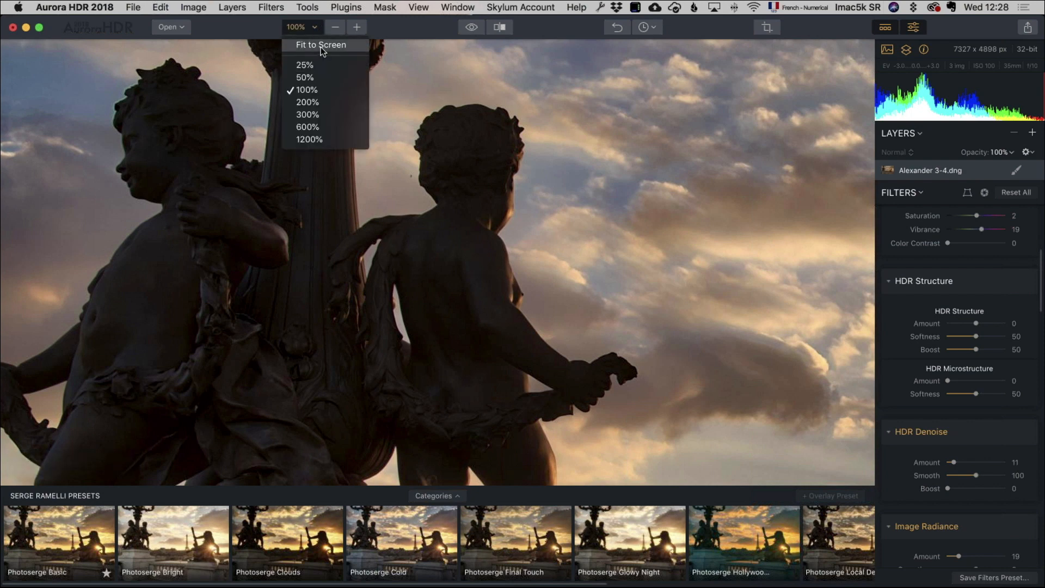
click(313, 43)
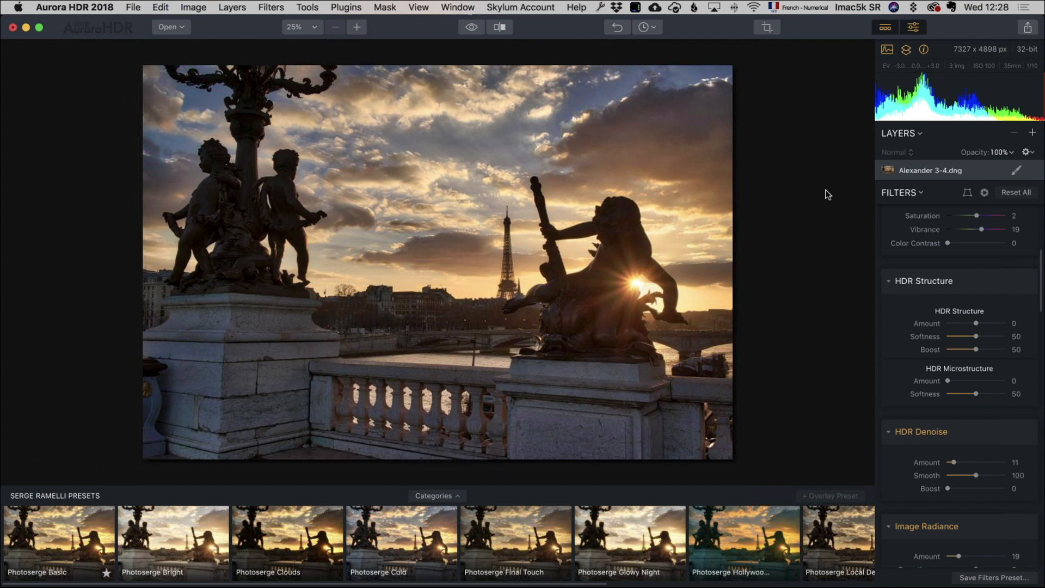
Add the darkest bracket, HDR Frame 0 (EV -3.0), as a new HDR bracket layer above the merged image
click(1032, 134)
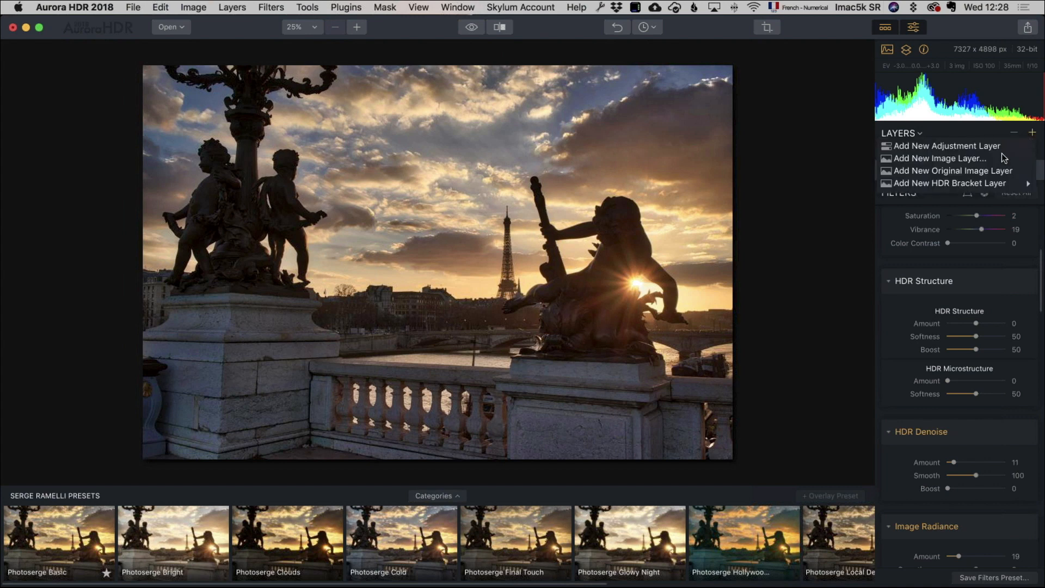
mouse_move(965, 188)
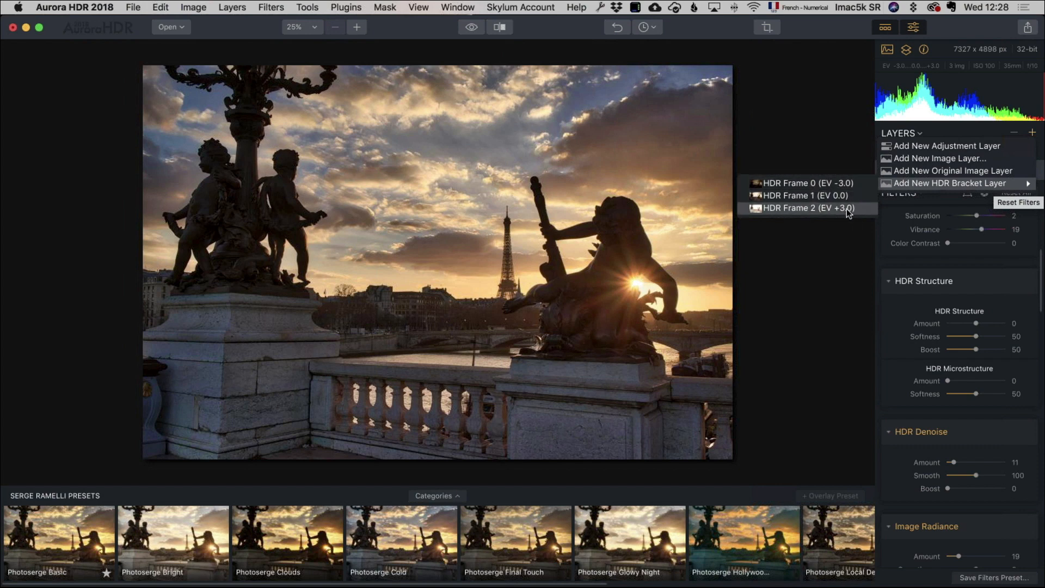
click(845, 183)
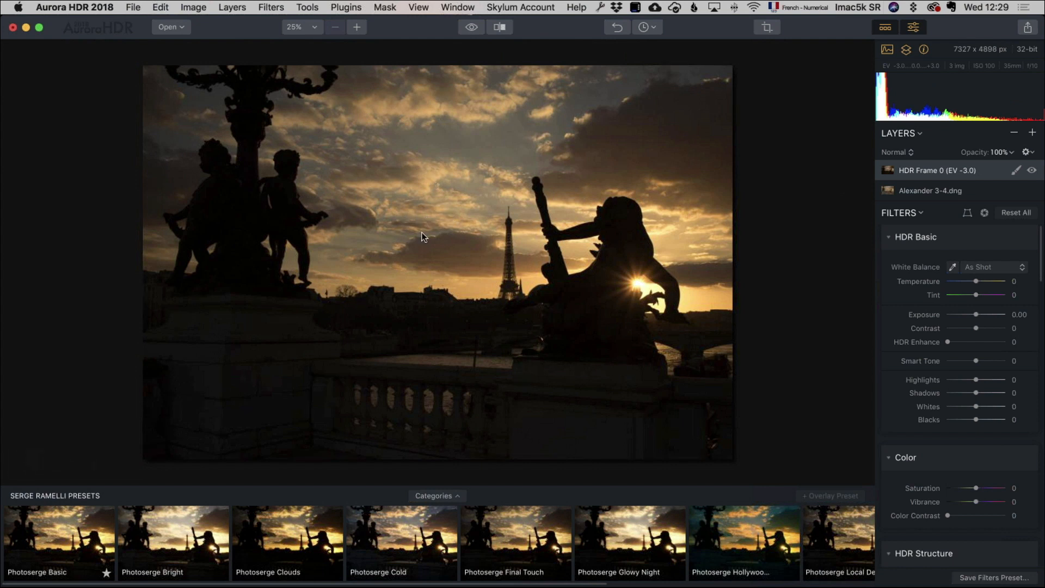
Set the bracket layer's Shadows to 43, Temperature to -16, Tint to 21 and Exposure to 0.72
click(981, 314)
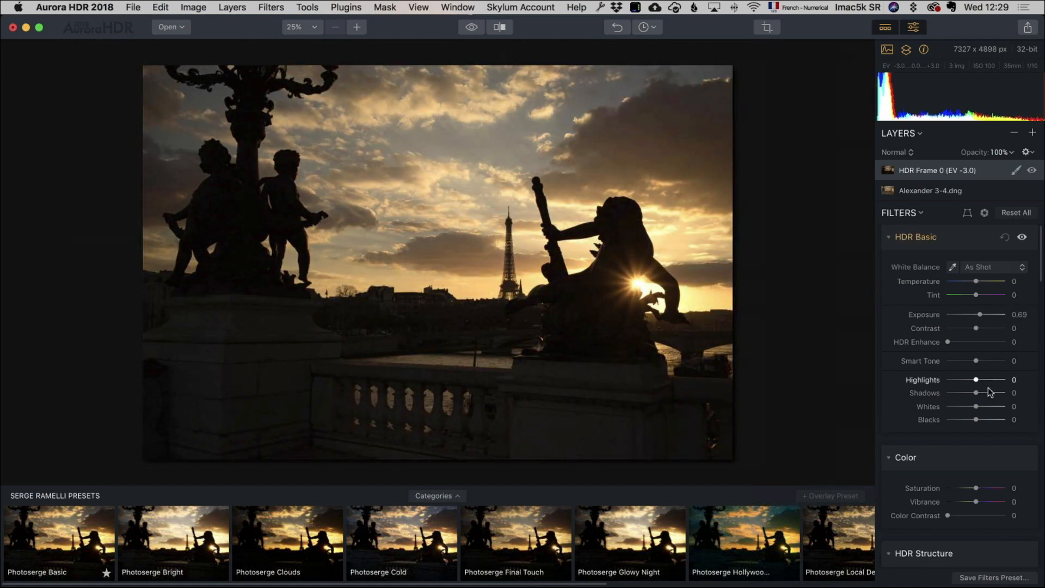
click(988, 392)
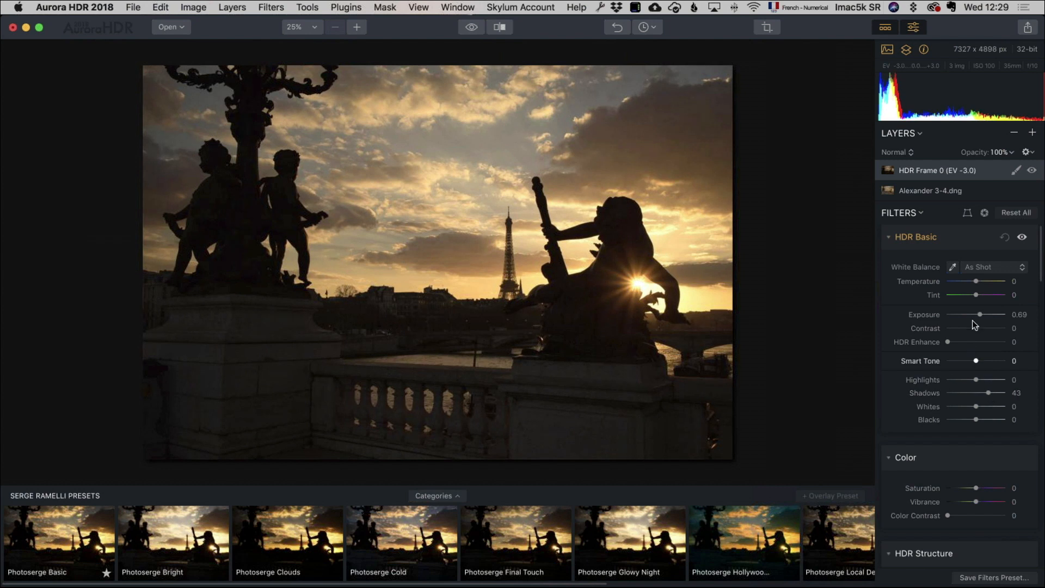
click(972, 280)
click(982, 294)
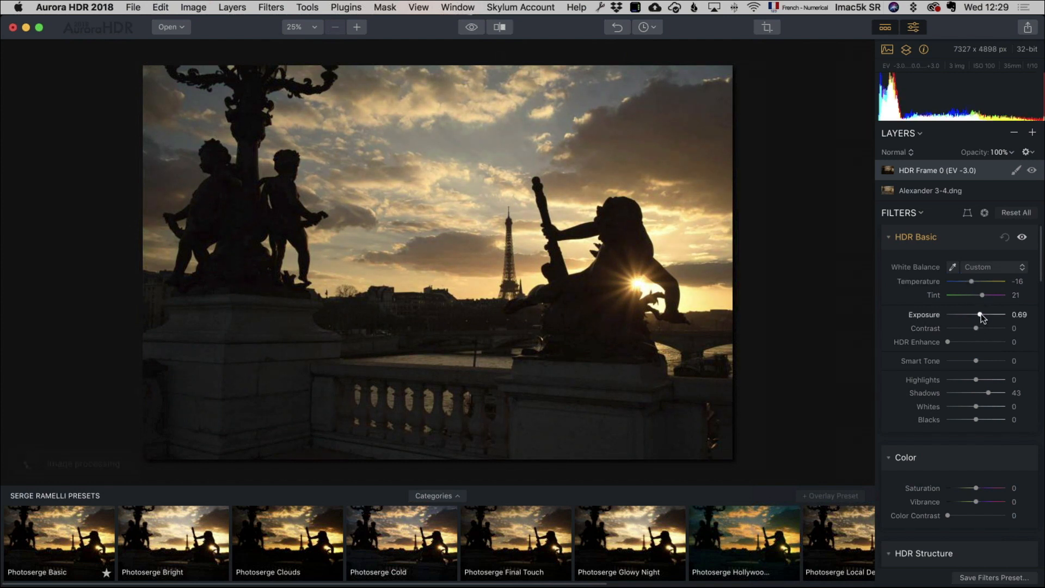
click(981, 314)
Set the Image Radiance Amount of the HDR Frame 0 layer to 18
scroll(971, 324, down, 10)
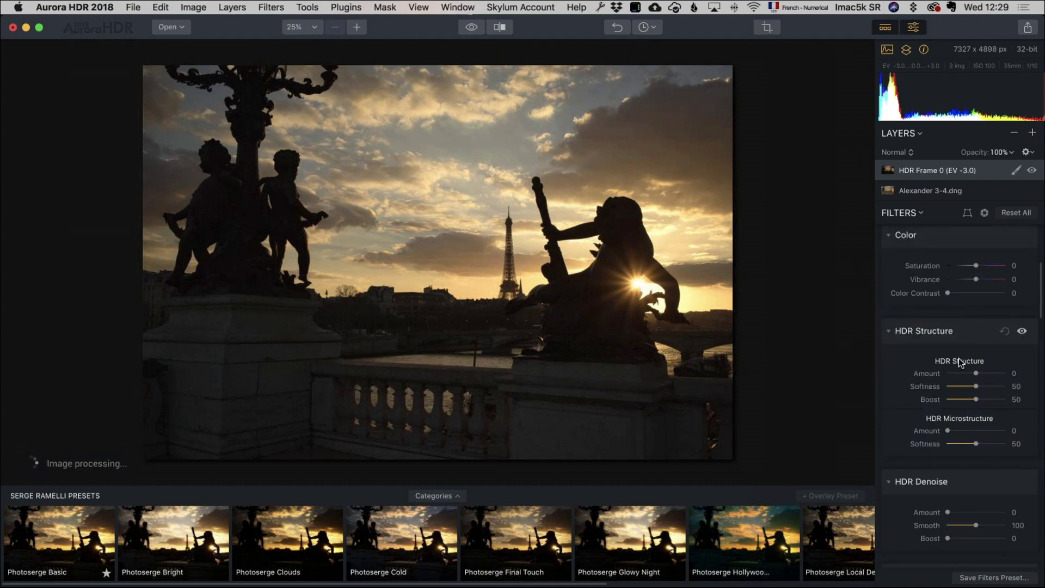
scroll(962, 361, down, 1)
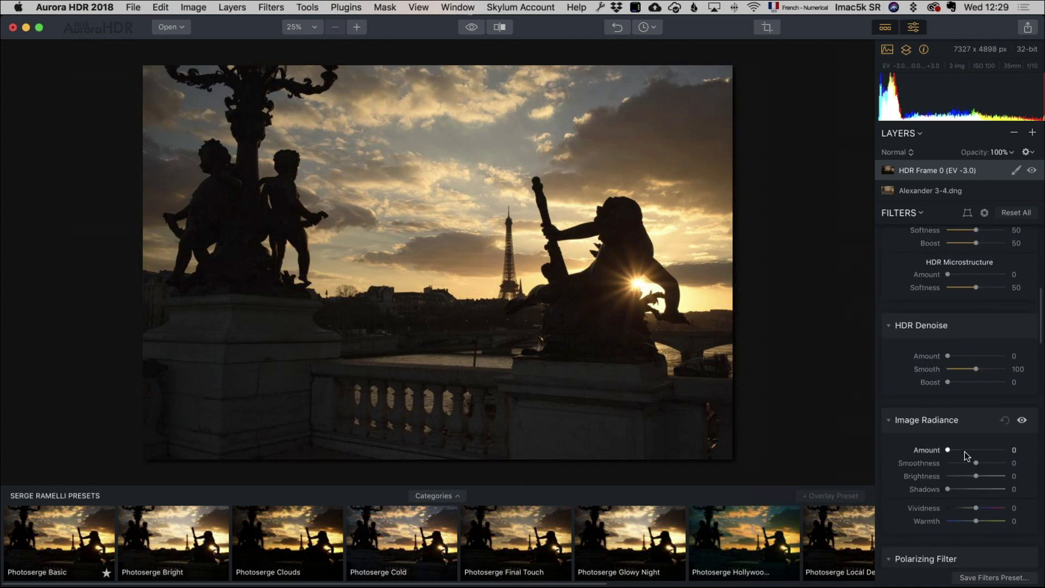
drag(948, 450, 966, 449)
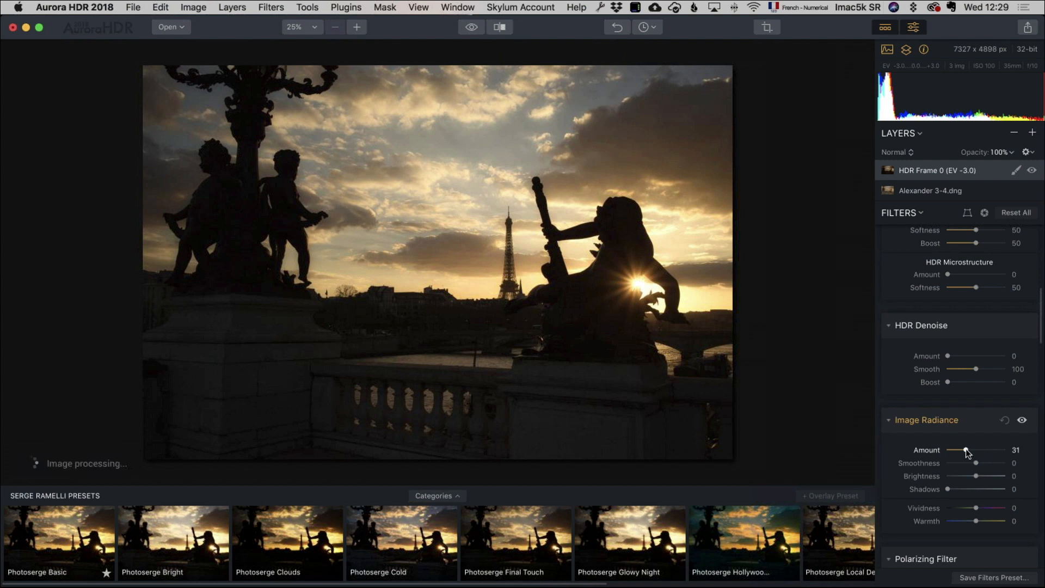
drag(965, 449, 958, 450)
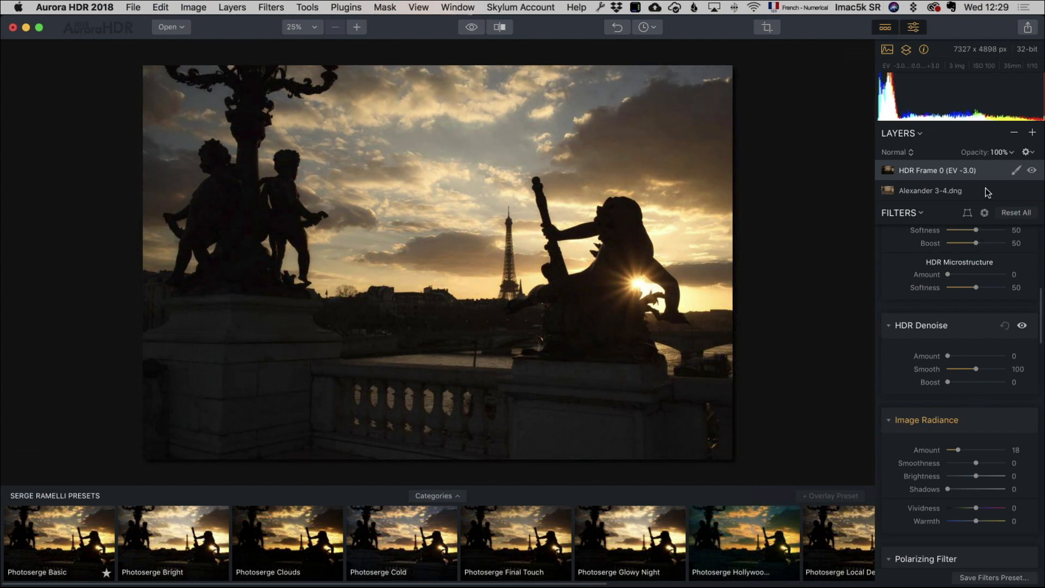
Brush the dark bracket layer into the sky, erase it from the Eiffel Tower and sunlit statue, and compare with the layer hidden
click(1016, 171)
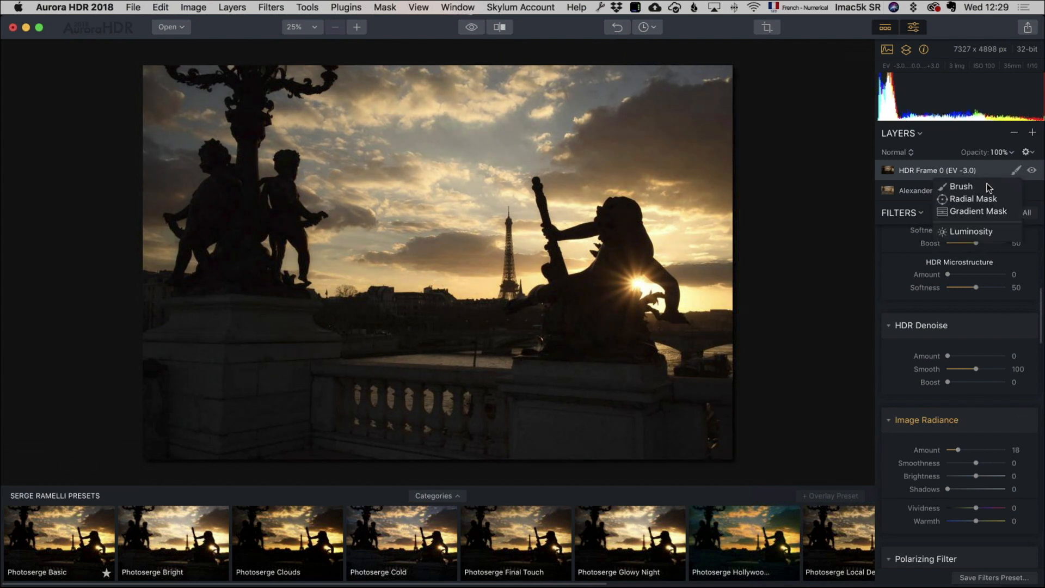
click(962, 187)
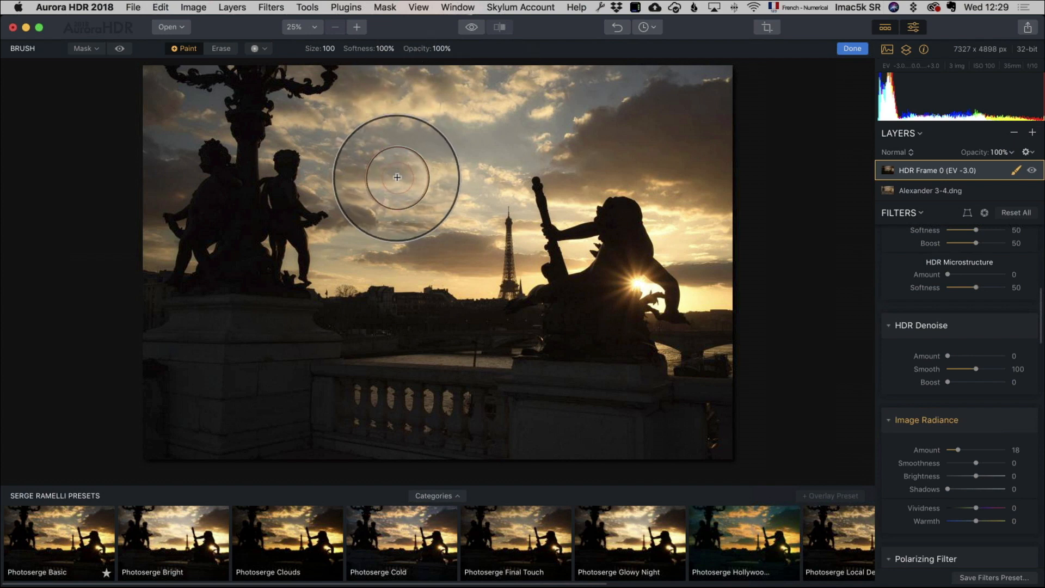
mouse_move(405, 180)
mouse_down()
mouse_move(542, 162)
mouse_move(440, 181)
mouse_move(440, 198)
mouse_move(444, 138)
mouse_move(426, 143)
mouse_move(380, 199)
mouse_move(466, 170)
mouse_move(432, 144)
mouse_move(508, 125)
mouse_move(538, 89)
mouse_move(550, 123)
mouse_move(423, 133)
mouse_move(400, 95)
mouse_move(408, 87)
mouse_move(648, 121)
mouse_move(560, 108)
mouse_move(687, 94)
mouse_move(706, 116)
mouse_move(669, 66)
mouse_move(484, 133)
mouse_move(441, 226)
mouse_move(379, 167)
mouse_move(365, 217)
mouse_move(445, 251)
mouse_move(350, 202)
mouse_move(337, 115)
mouse_move(321, 132)
mouse_move(329, 140)
mouse_move(395, 110)
mouse_move(367, 89)
mouse_move(594, 111)
mouse_move(707, 105)
mouse_move(586, 125)
mouse_move(709, 170)
mouse_move(721, 197)
mouse_move(707, 190)
mouse_move(707, 215)
mouse_move(707, 69)
mouse_move(525, 107)
mouse_move(450, 148)
mouse_move(432, 247)
mouse_move(470, 170)
mouse_move(409, 238)
mouse_move(347, 252)
mouse_move(359, 230)
mouse_move(286, 133)
mouse_move(180, 121)
mouse_move(129, 126)
mouse_move(199, 113)
mouse_move(148, 79)
mouse_move(181, 119)
mouse_move(165, 187)
mouse_move(158, 127)
mouse_move(140, 217)
mouse_move(168, 103)
mouse_move(197, 121)
mouse_move(138, 214)
mouse_move(197, 120)
mouse_move(152, 70)
mouse_move(136, 240)
mouse_move(132, 201)
mouse_move(158, 70)
mouse_move(187, 89)
mouse_move(152, 89)
mouse_move(380, 145)
mouse_move(366, 89)
mouse_move(742, 73)
mouse_move(455, 136)
mouse_move(439, 256)
mouse_move(493, 222)
mouse_move(478, 206)
mouse_move(499, 226)
mouse_move(509, 281)
mouse_move(495, 178)
mouse_move(517, 260)
mouse_up()
mouse_move(524, 223)
mouse_down()
mouse_move(568, 318)
mouse_move(562, 191)
mouse_move(567, 311)
mouse_move(547, 210)
mouse_move(490, 273)
mouse_move(538, 221)
mouse_move(560, 255)
mouse_move(647, 282)
mouse_move(499, 239)
mouse_up()
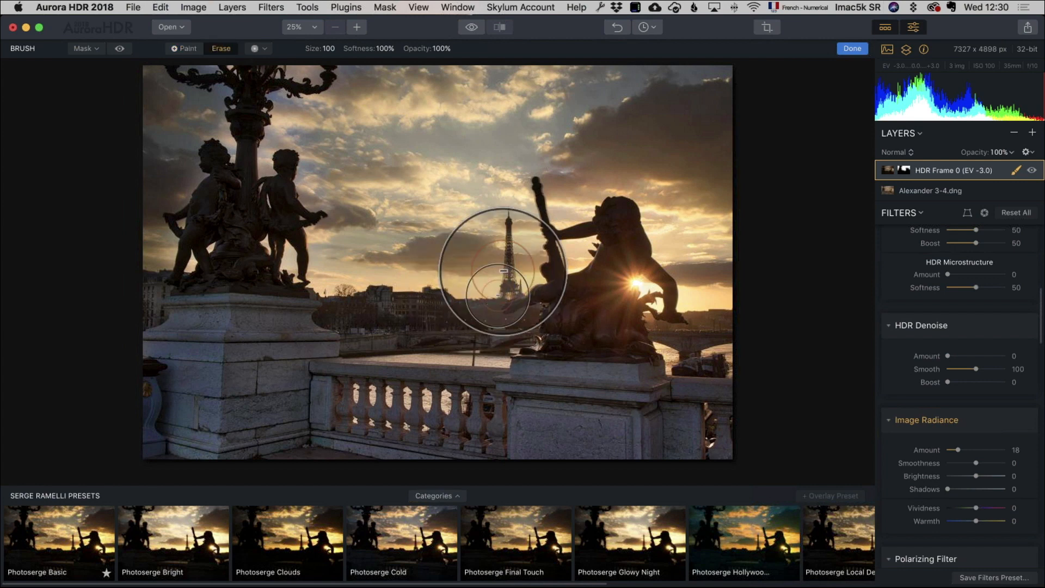
mouse_move(503, 275)
mouse_down()
mouse_move(497, 215)
mouse_move(498, 308)
mouse_move(501, 226)
mouse_move(529, 332)
mouse_move(560, 223)
mouse_move(547, 190)
mouse_move(608, 295)
mouse_move(672, 317)
mouse_move(646, 201)
mouse_move(661, 278)
mouse_move(576, 189)
mouse_move(529, 206)
mouse_move(516, 267)
mouse_move(508, 212)
mouse_up()
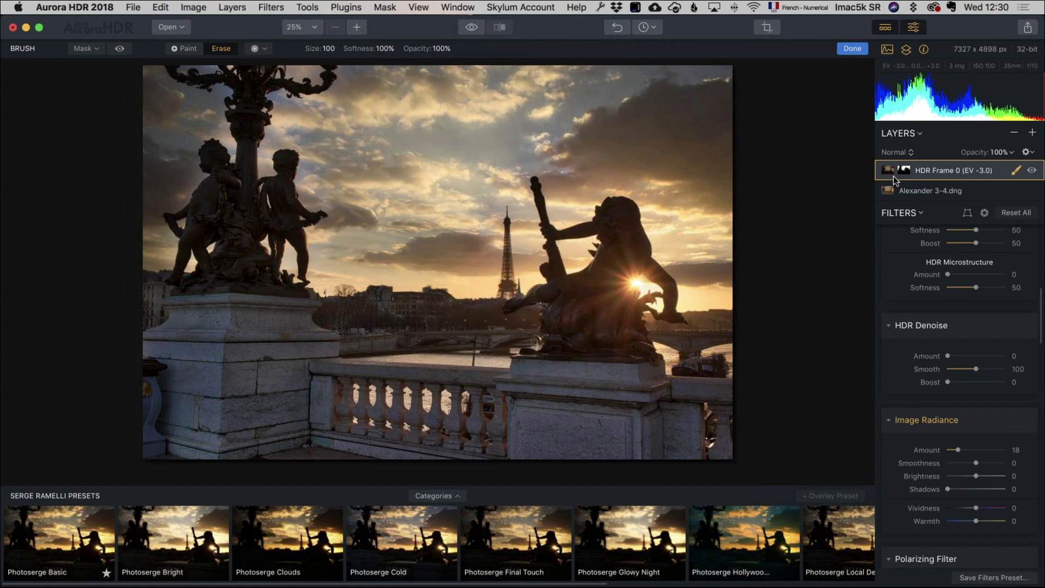
click(1032, 171)
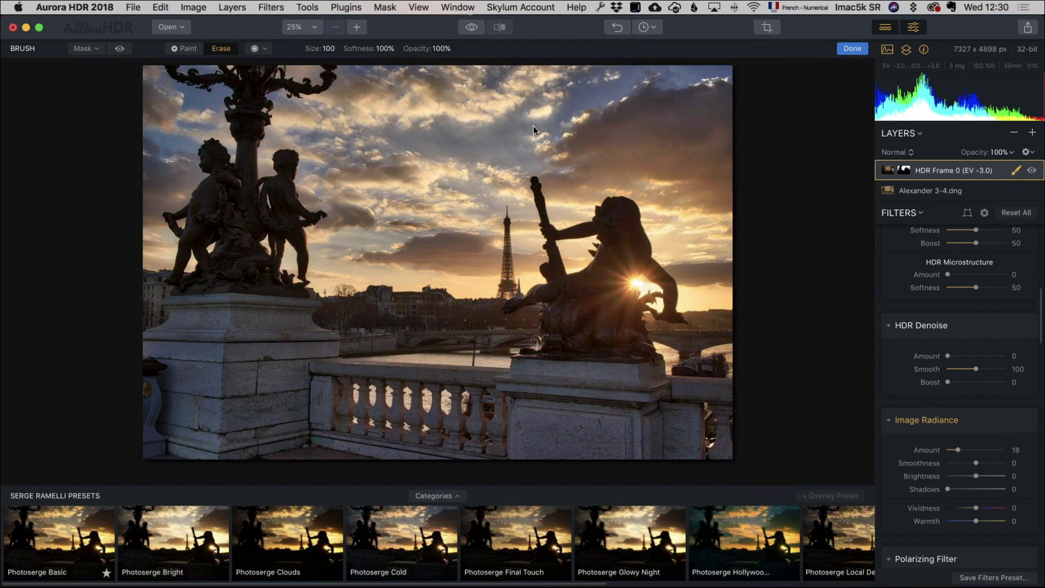
drag(534, 125, 594, 210)
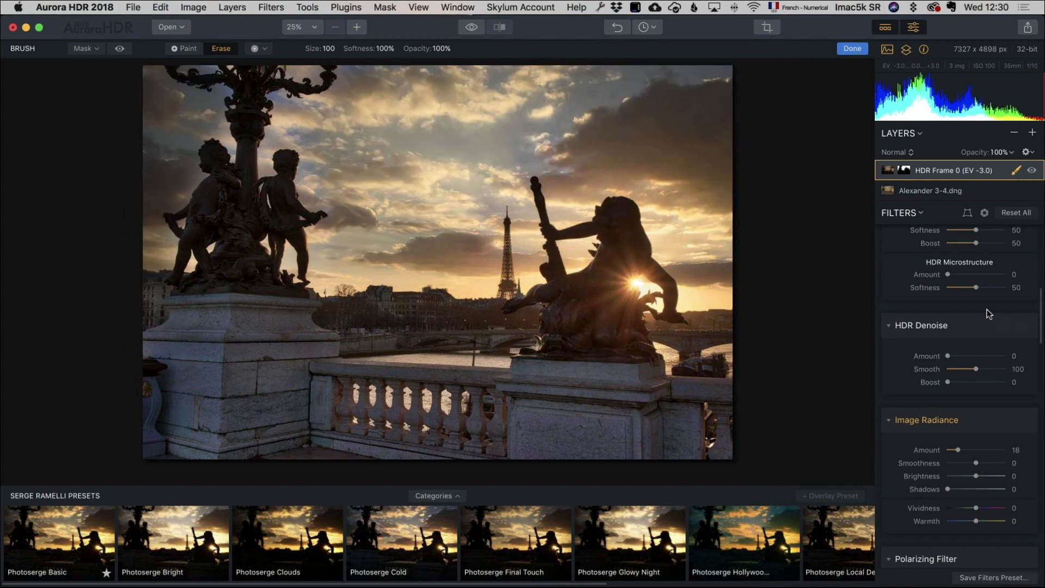
Set the sky layer's Vibrance to 31, Exposure to 0.62, Temperature to -48 and Tint to 33
scroll(987, 309, up, 10)
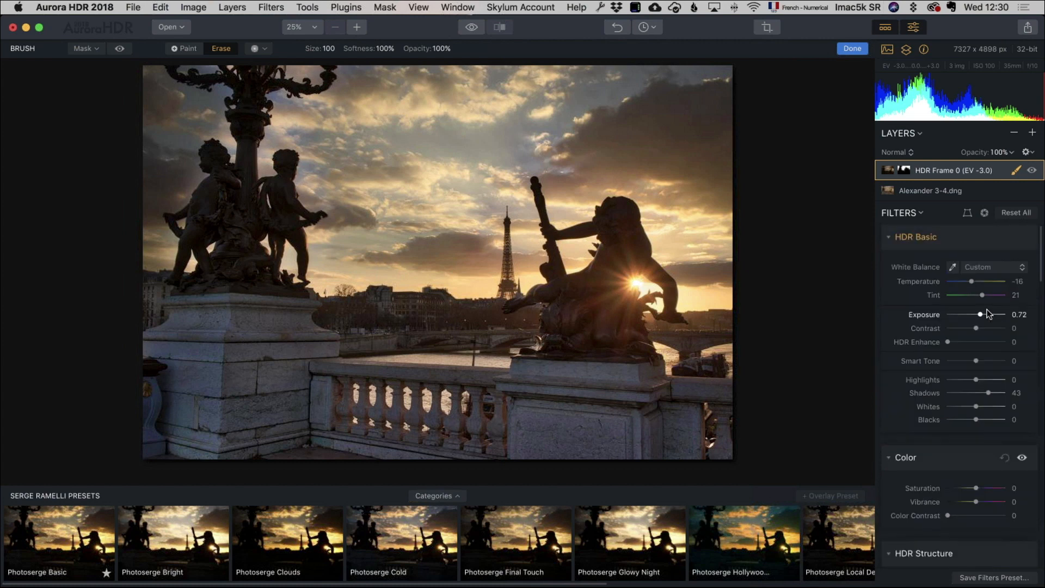
click(985, 502)
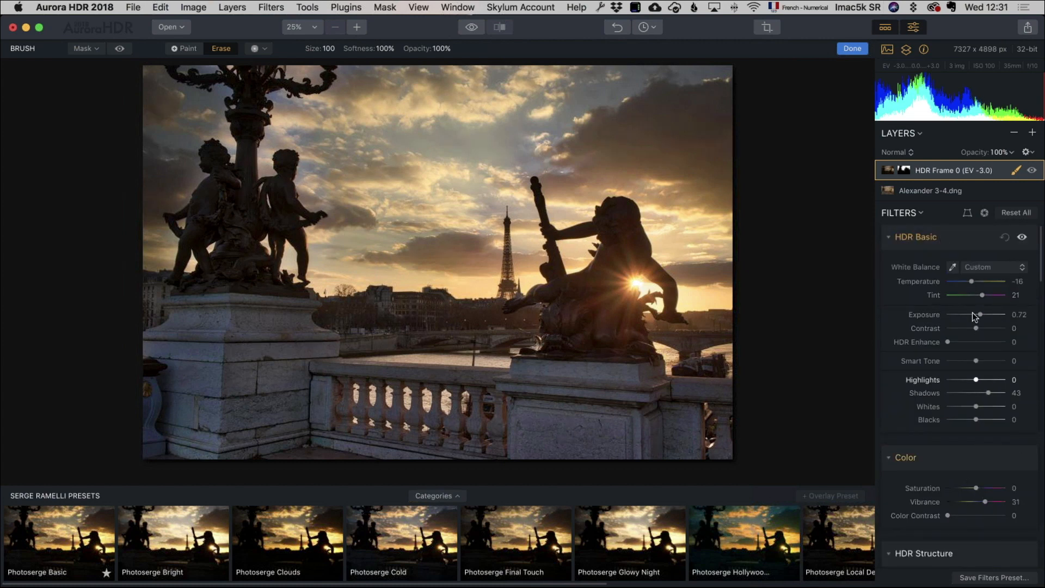
click(968, 281)
drag(968, 281, 967, 280)
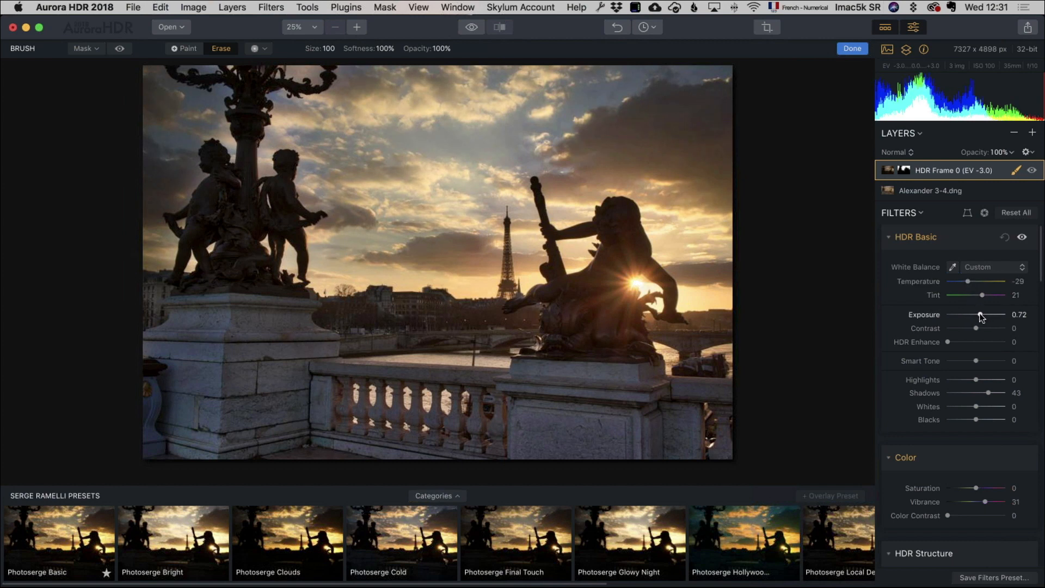
drag(980, 315, 979, 315)
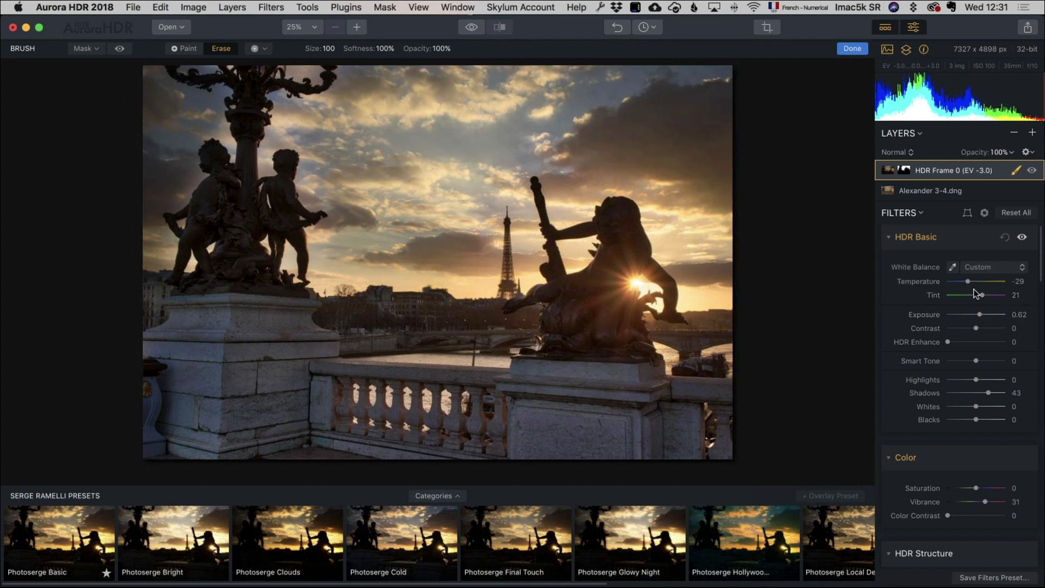
drag(955, 280, 962, 281)
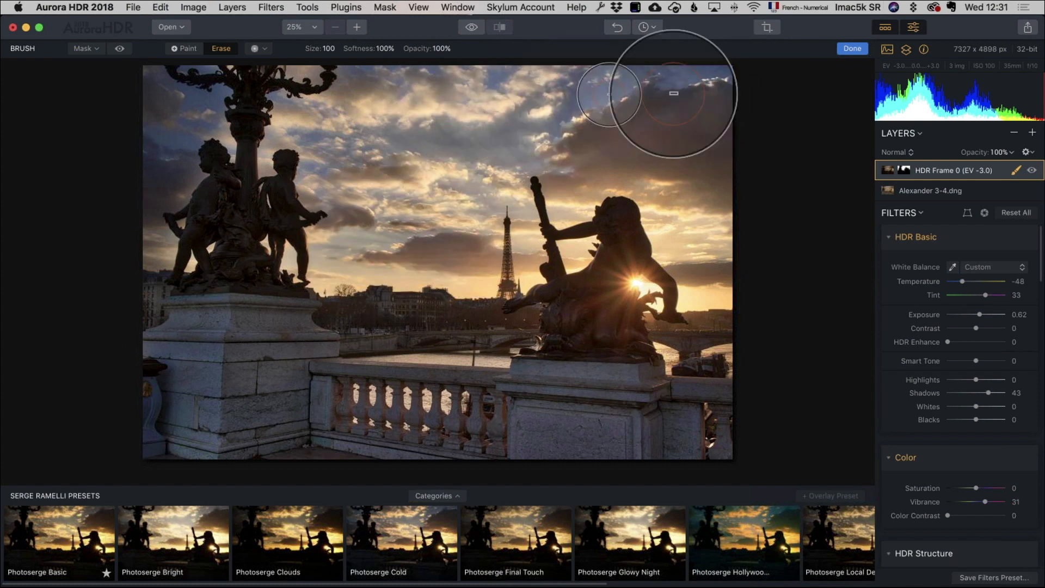
Switch the mask brush to Paint and set the sky layer's Saturation to 14, Vibrance to 40, Exposure to 0.55 and Contrast to 1
click(186, 49)
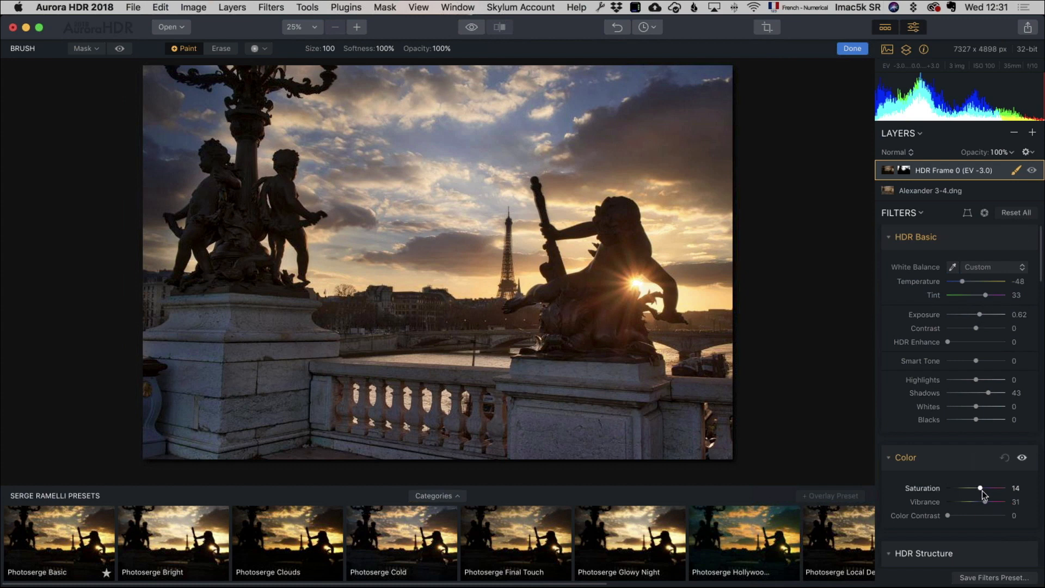
drag(987, 501, 985, 501)
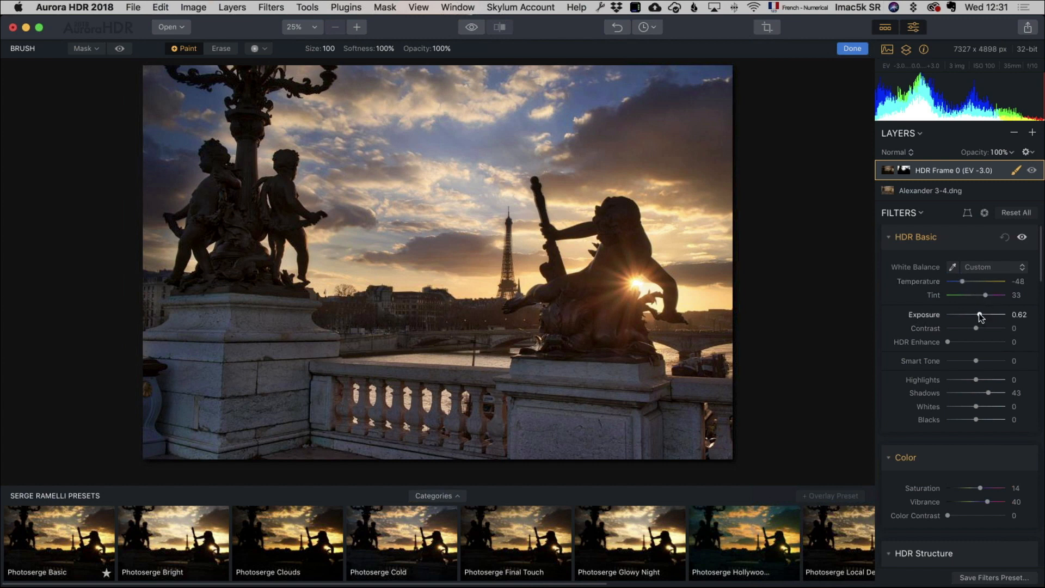
drag(981, 316, 978, 313)
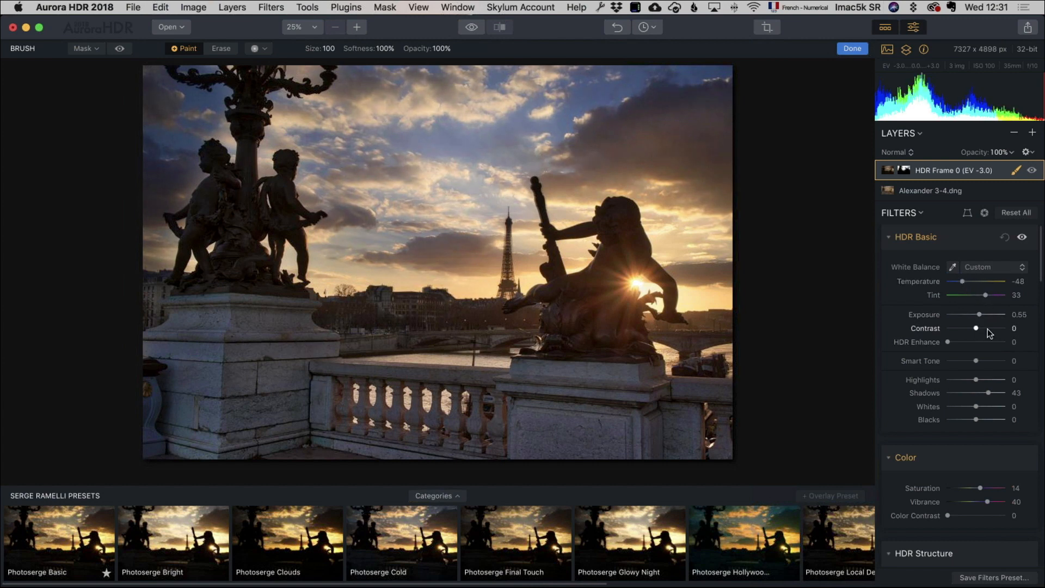
click(988, 329)
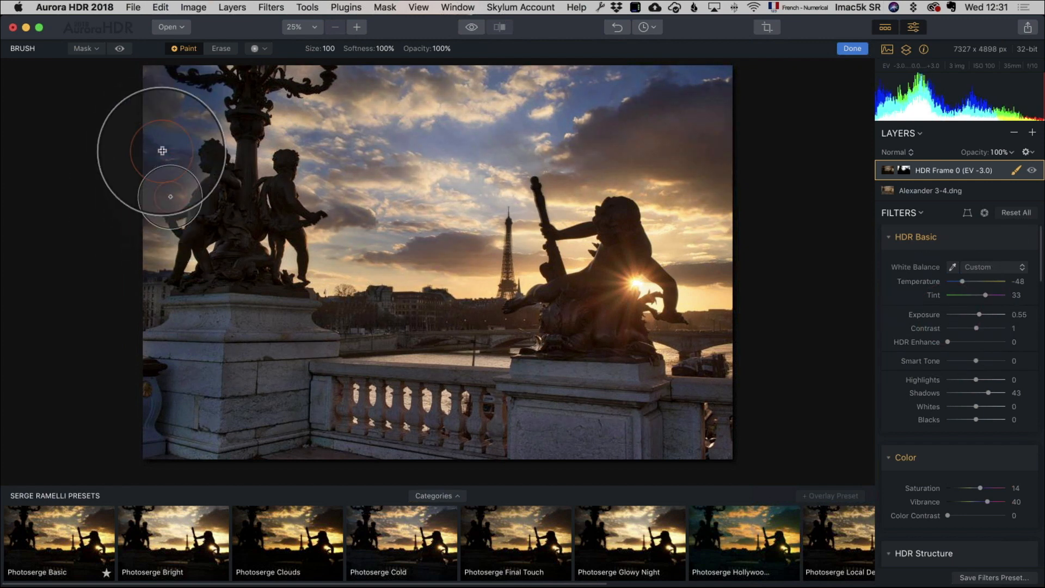
Erase the sky layer's mask from the lamppost statues and compare the image with the layer hidden and shown
click(221, 48)
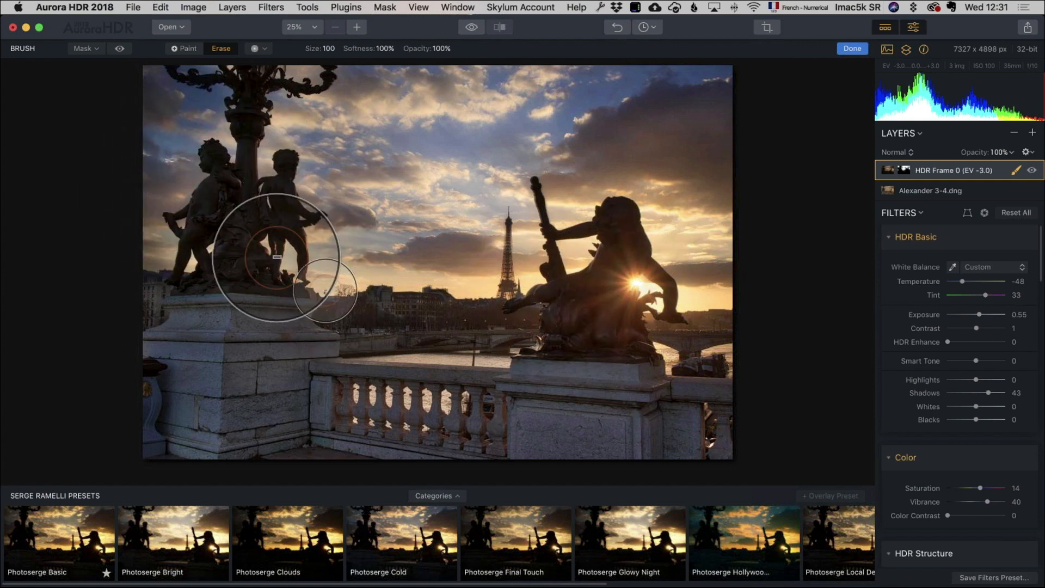
click(1032, 171)
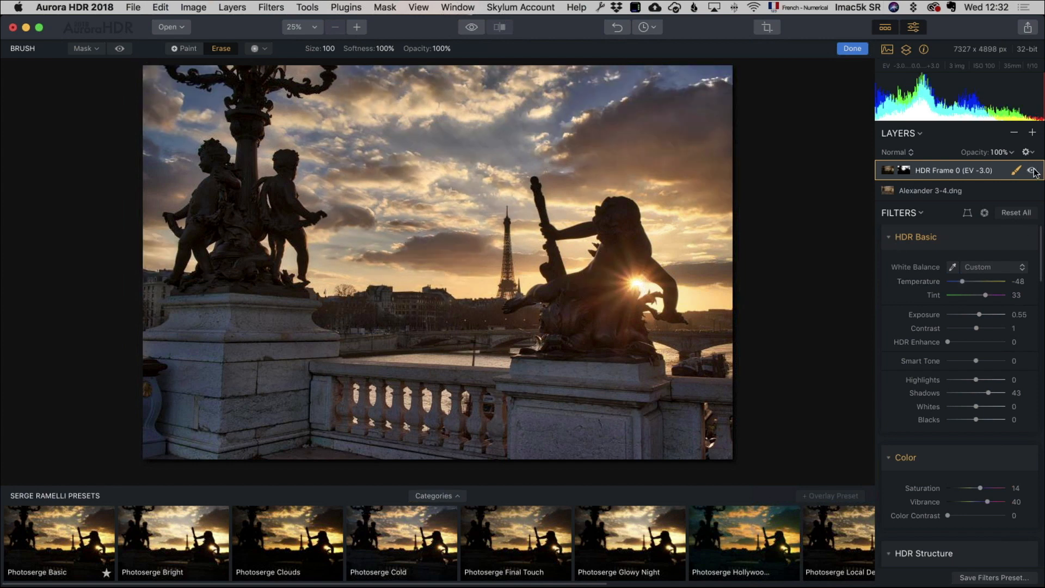
click(1033, 171)
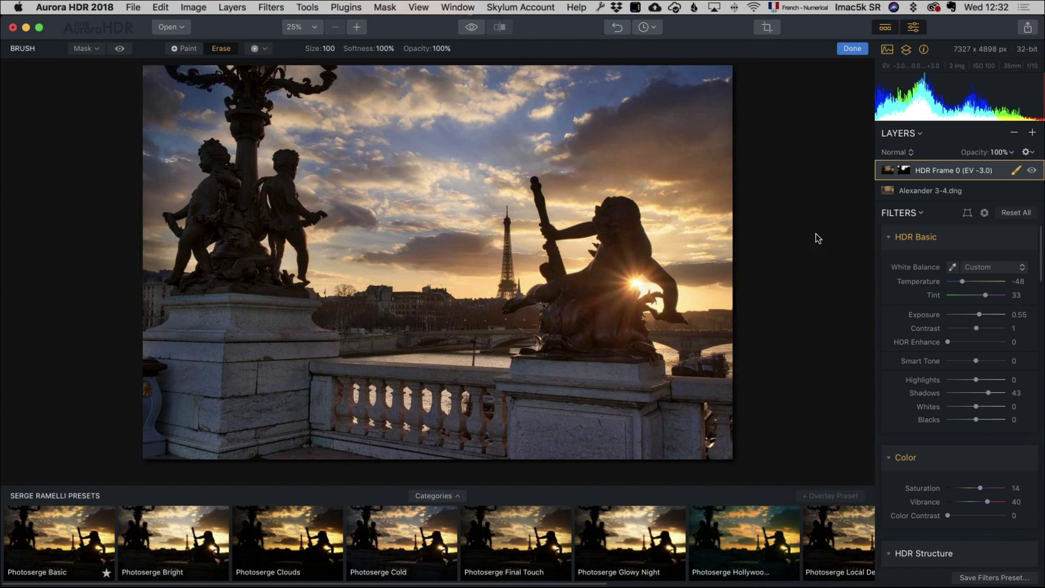
Add a new adjustment layer, try HDR Enhance and return it to 0, and set Smart Tone to 9
click(1034, 134)
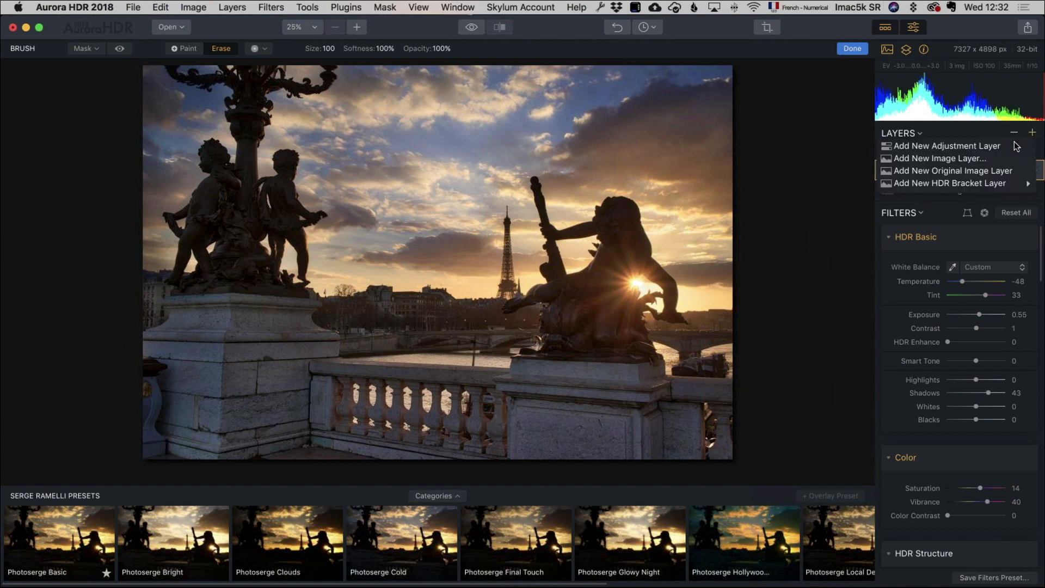
click(1014, 147)
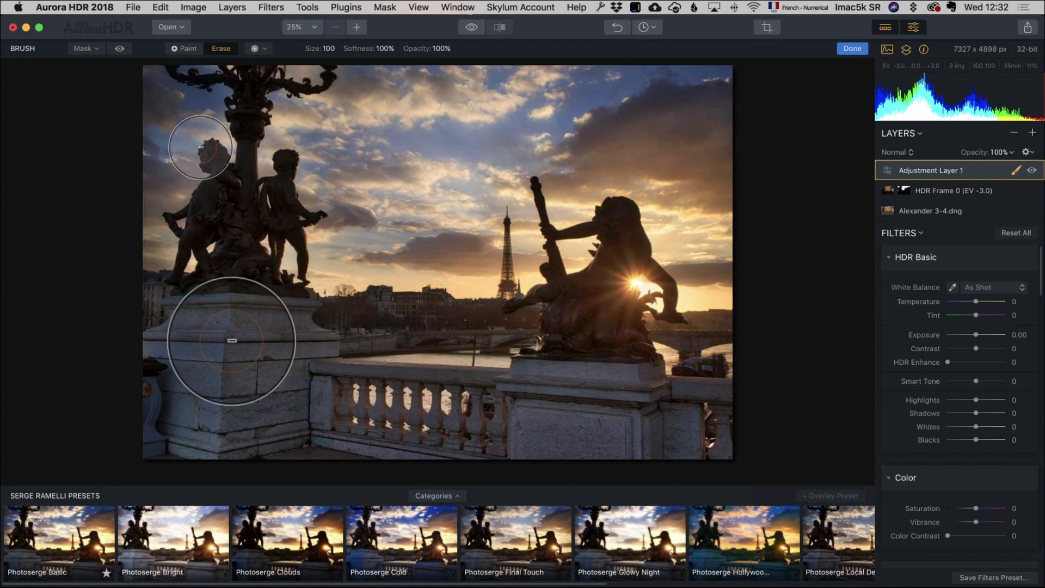
scroll(988, 353, down, 5)
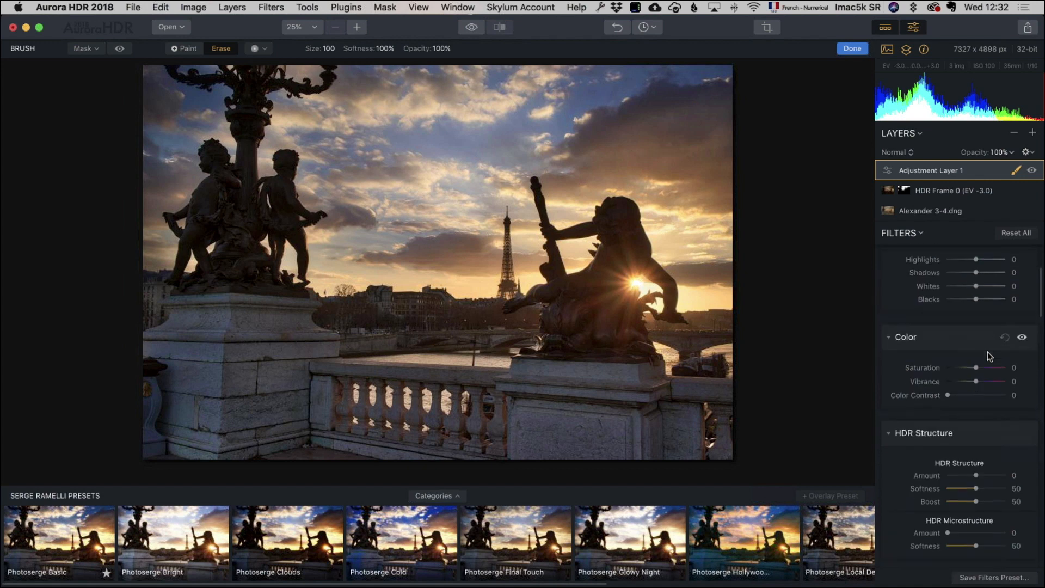
scroll(979, 327, up, 4)
scroll(979, 326, up, 2)
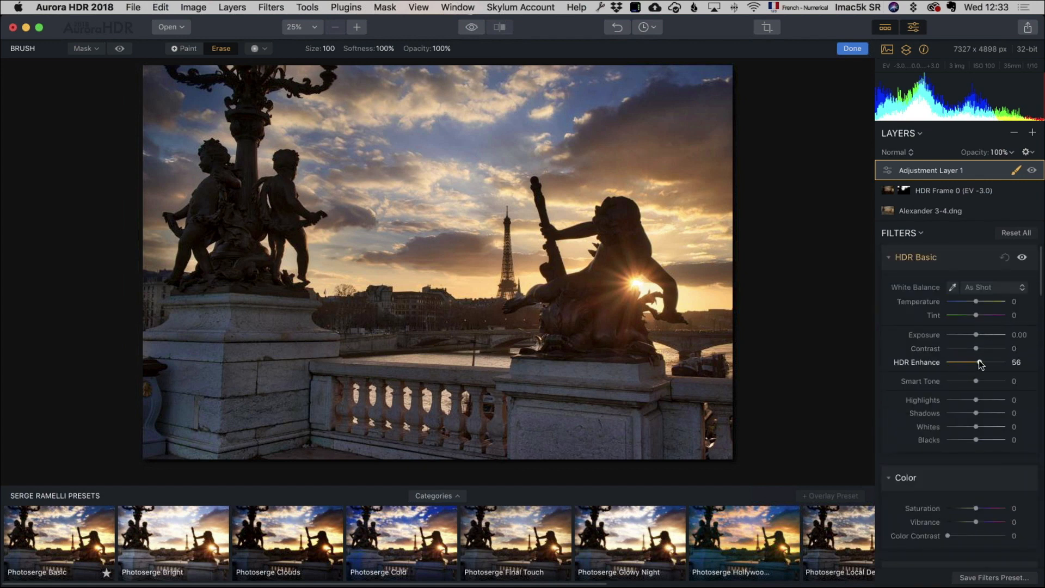
drag(977, 358, 951, 360)
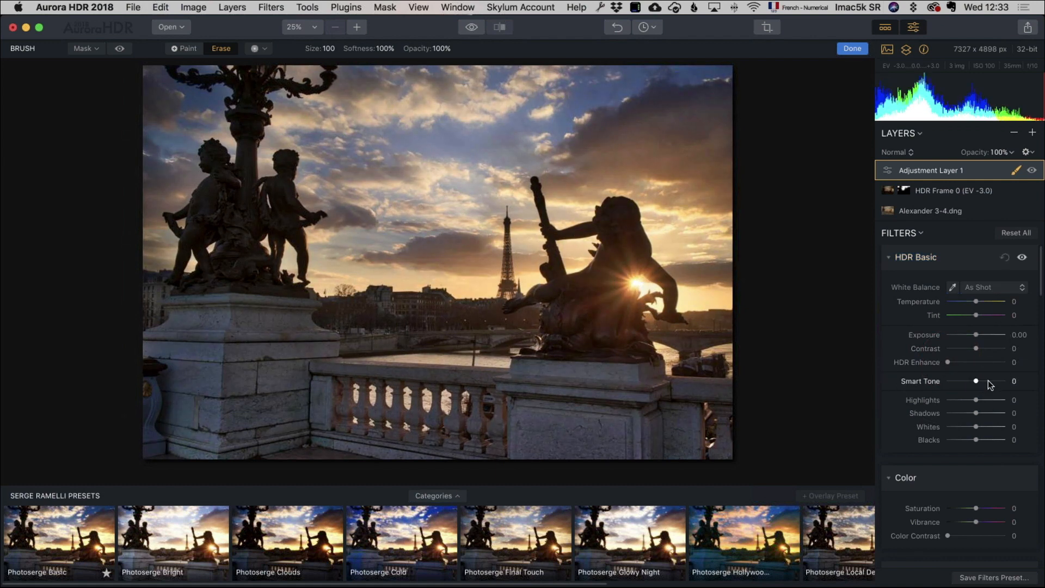
drag(988, 380, 982, 381)
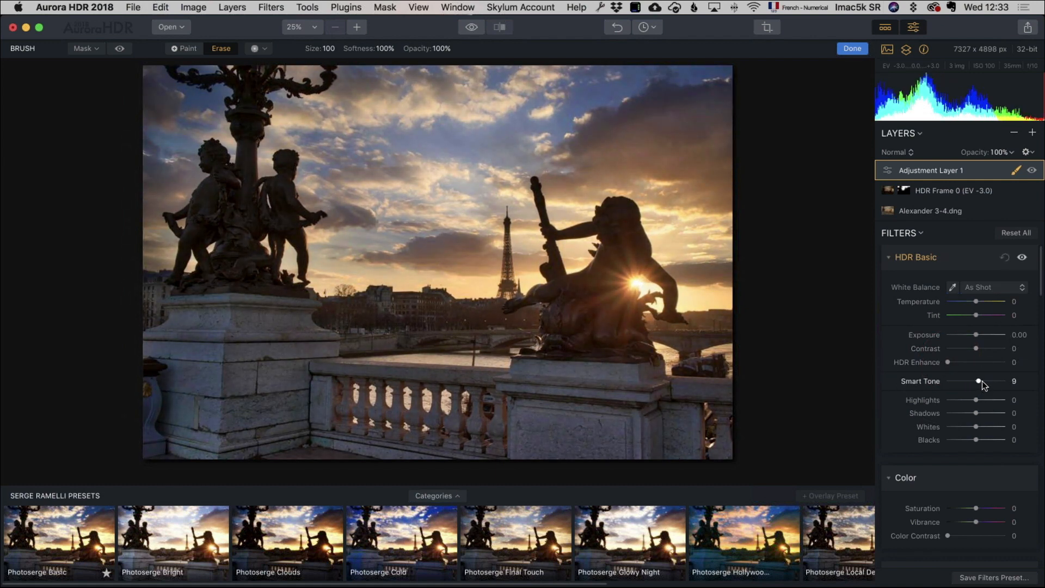
scroll(983, 380, down, 5)
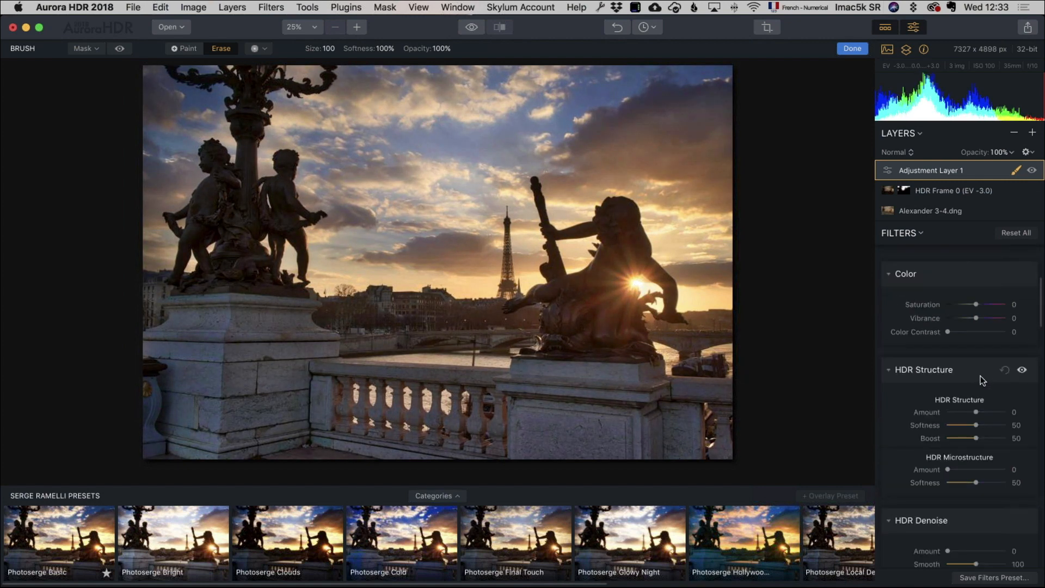
Set the adjustment layer's HDR Details Boost to Small 12, Medium 13 and Large 7
drag(975, 412, 983, 411)
scroll(978, 409, down, 5)
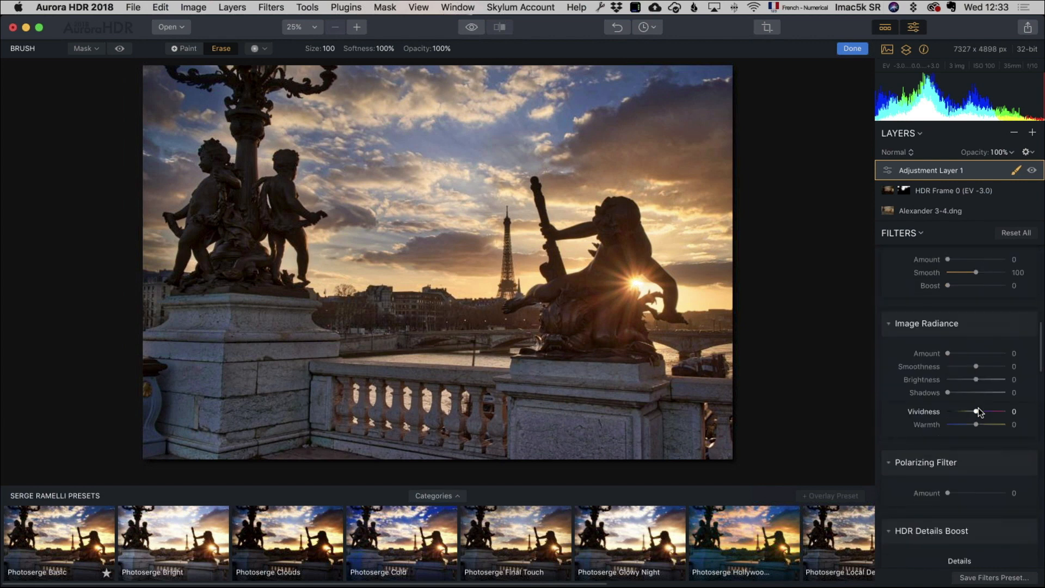
scroll(975, 405, down, 2)
drag(976, 429, 979, 455)
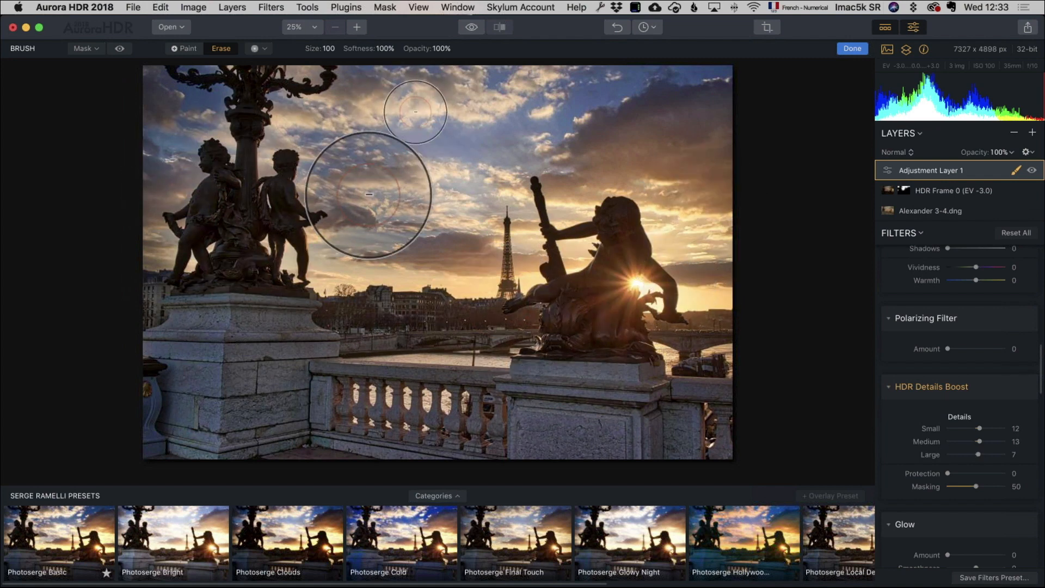
Erase the adjustment layer's mask over both statues and invert it to confine the details boost to them
click(1016, 174)
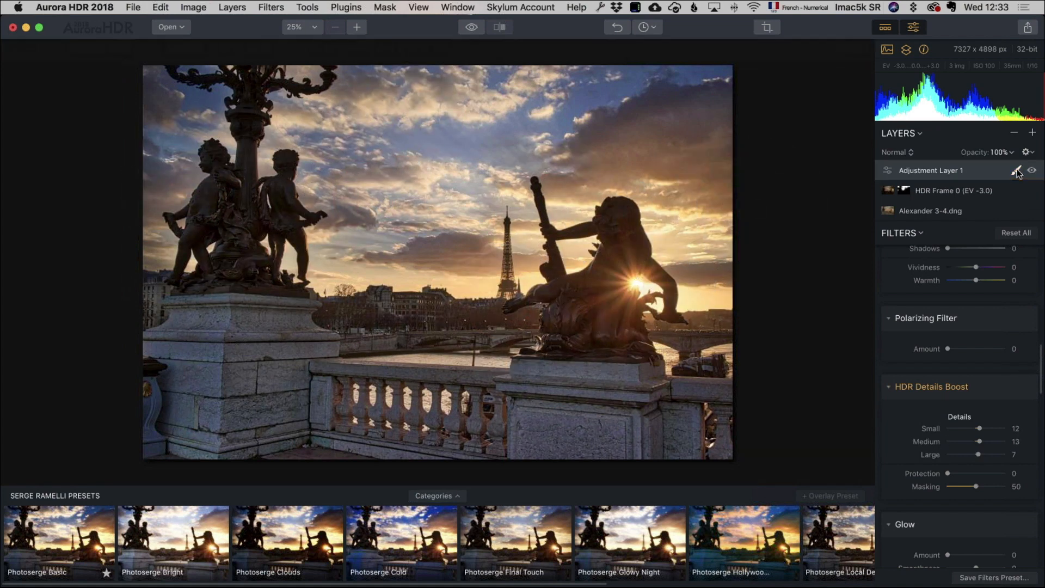
click(1017, 172)
click(950, 187)
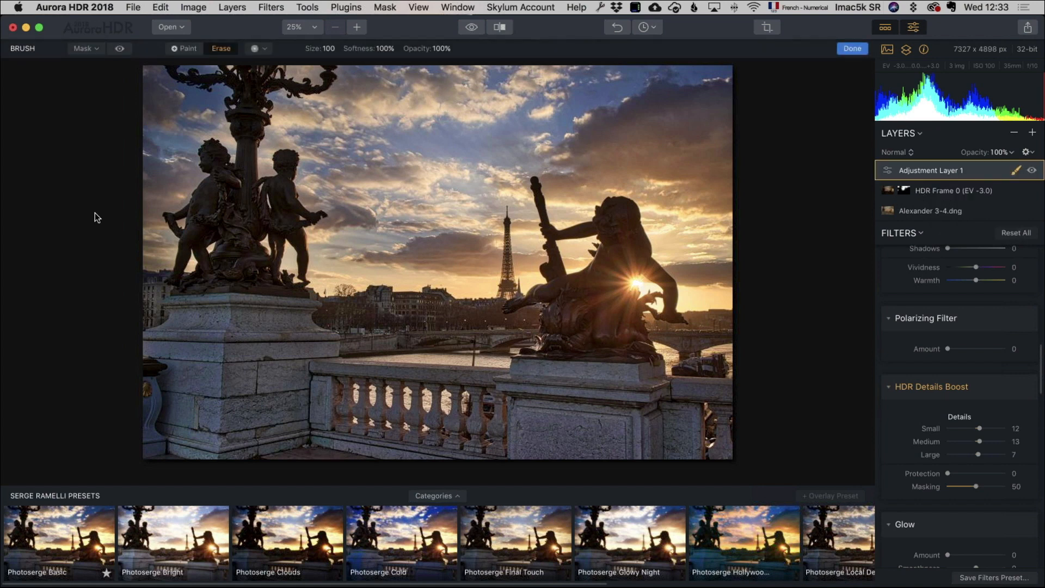
mouse_move(233, 275)
mouse_down()
mouse_move(260, 237)
mouse_move(252, 211)
mouse_move(251, 303)
mouse_move(238, 210)
mouse_move(251, 258)
mouse_move(250, 239)
mouse_move(283, 262)
mouse_up()
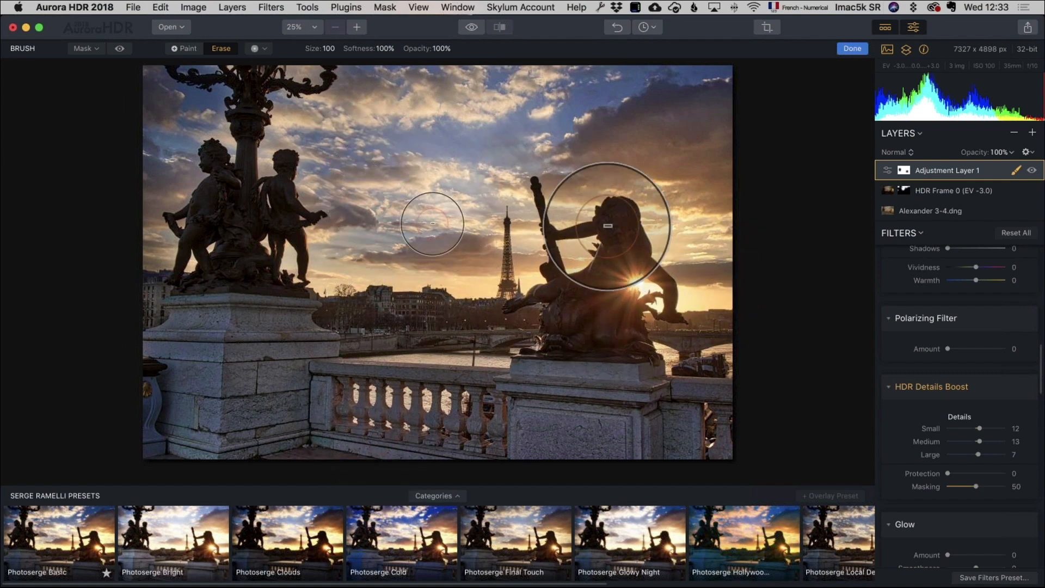
click(1033, 172)
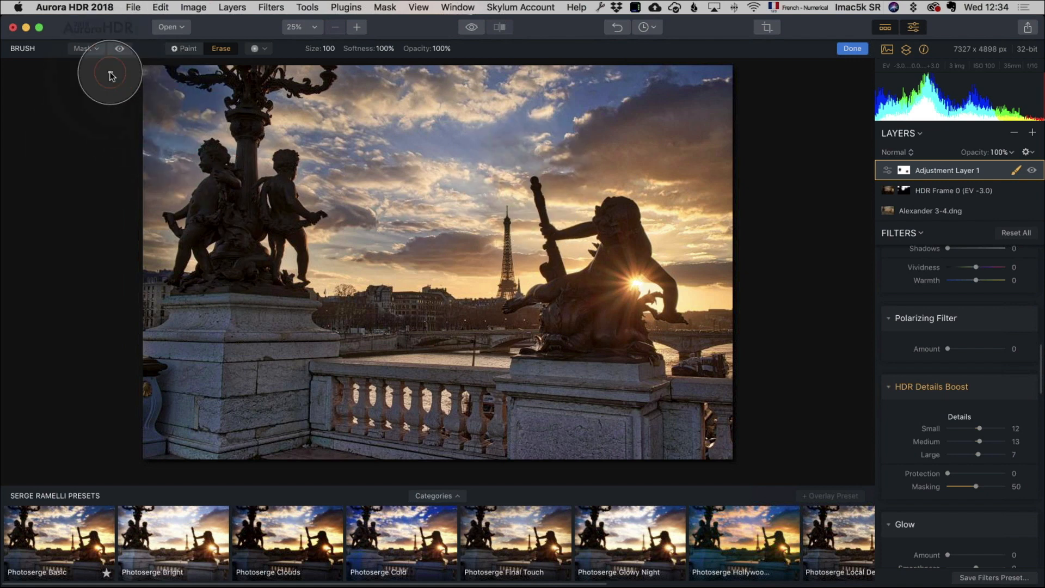
click(98, 50)
click(105, 79)
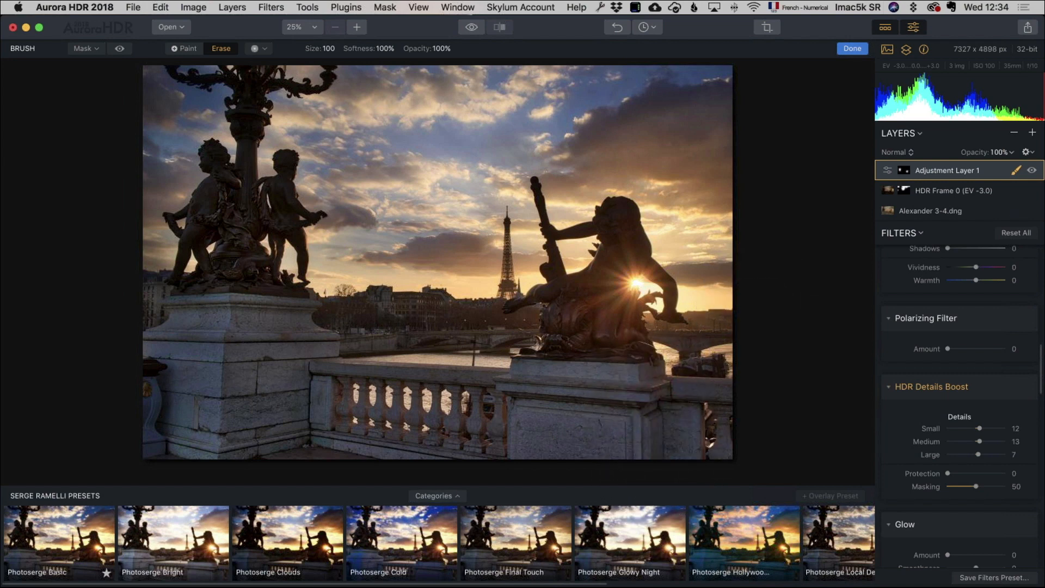
Add a new adjustment layer and set its Image Radiance Amount to 18 and Vividness to 25
click(1033, 134)
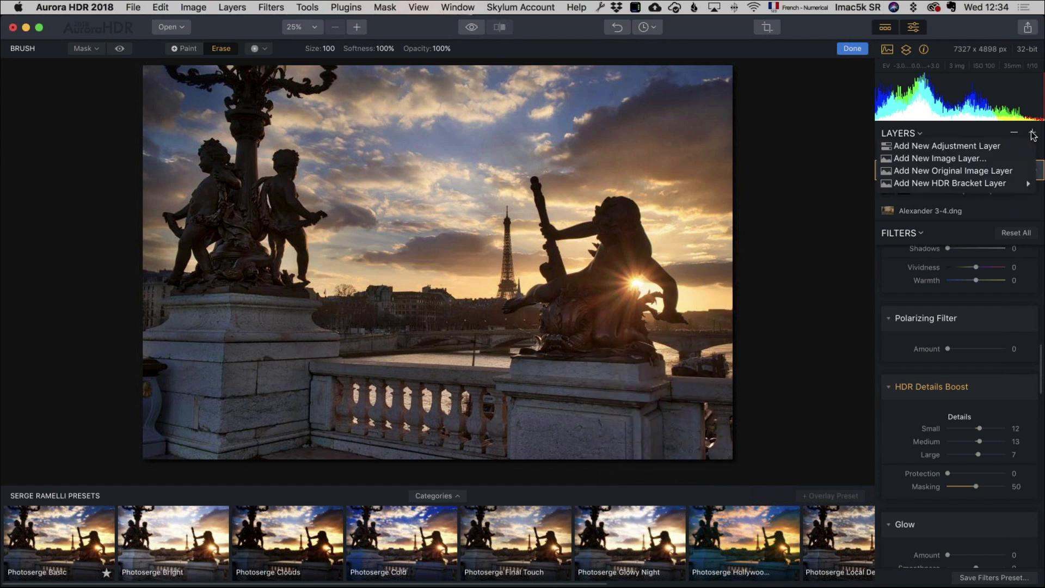
click(1007, 145)
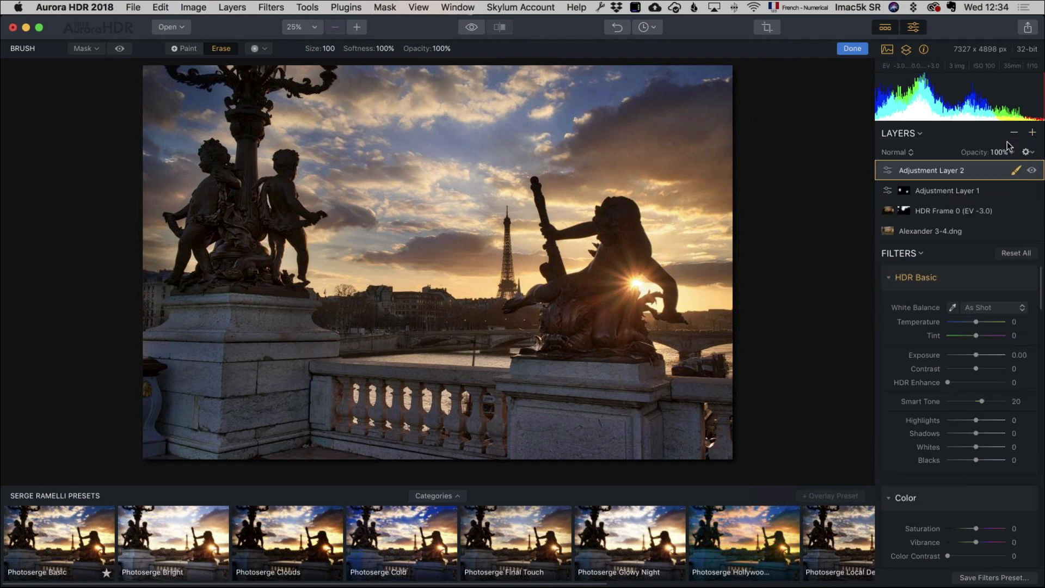
scroll(923, 366, down, 10)
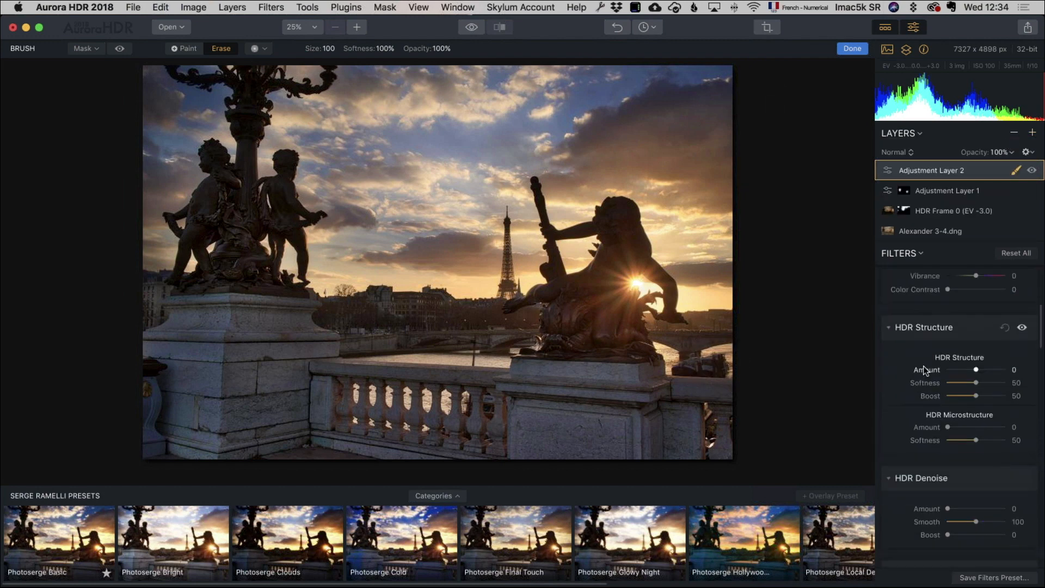
scroll(923, 367, down, 2)
mouse_move(950, 452)
mouse_down()
mouse_move(968, 453)
mouse_move(958, 454)
mouse_up()
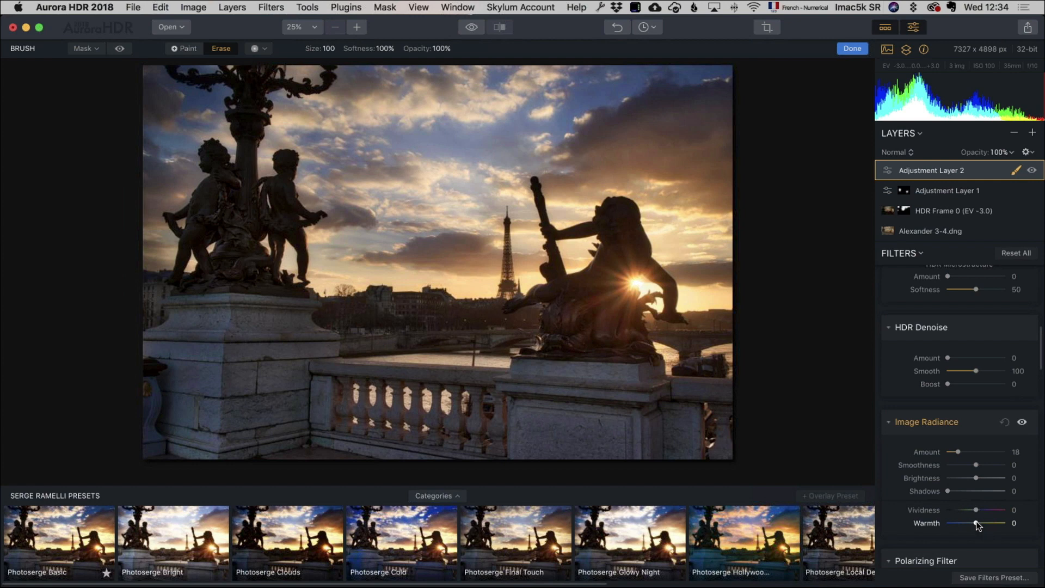
drag(987, 511, 983, 511)
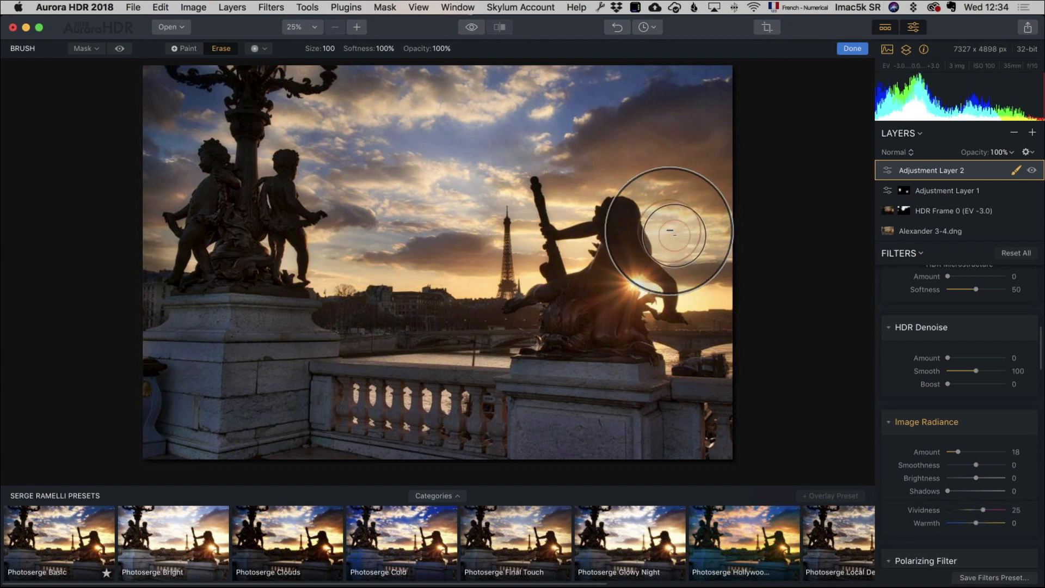
Erase the radiance layer's mask around the sunlit statue, invert it and paint the effect across more of the sky
drag(674, 262, 644, 212)
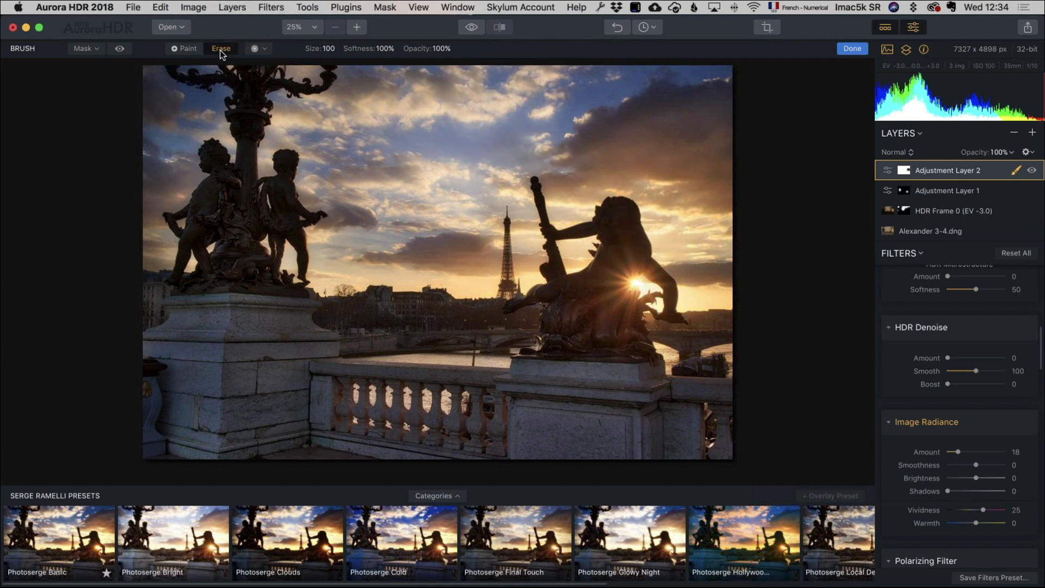
click(86, 48)
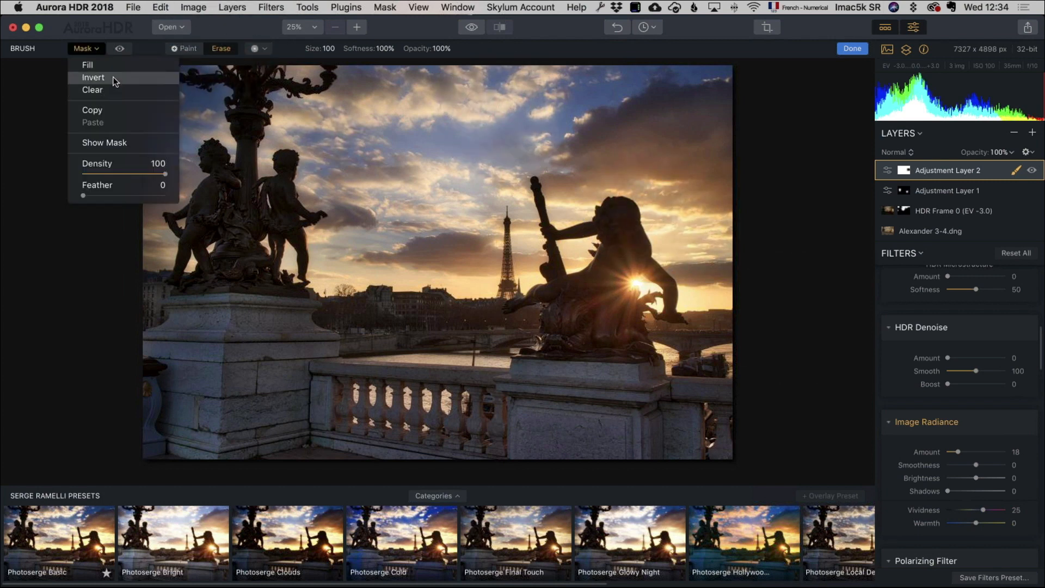
click(93, 77)
click(184, 48)
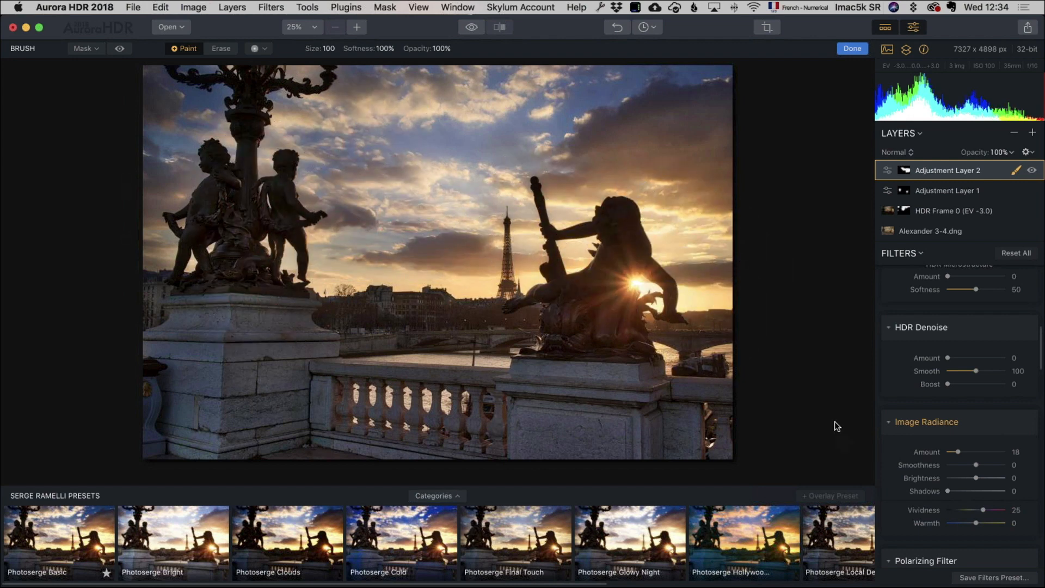
Add a third adjustment layer and set its Contrast to 31 and Shadows to 62
click(1033, 135)
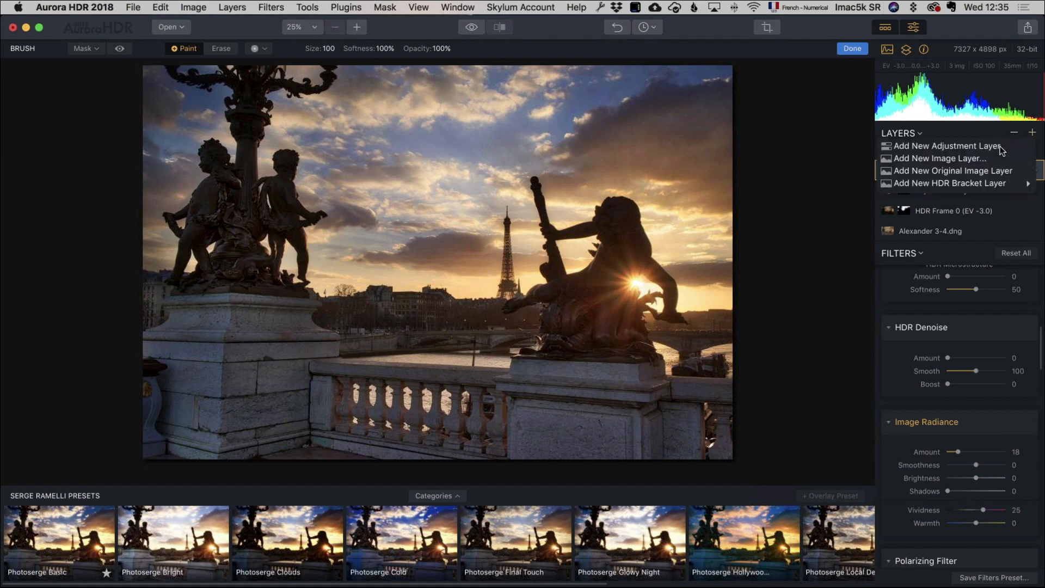
click(997, 146)
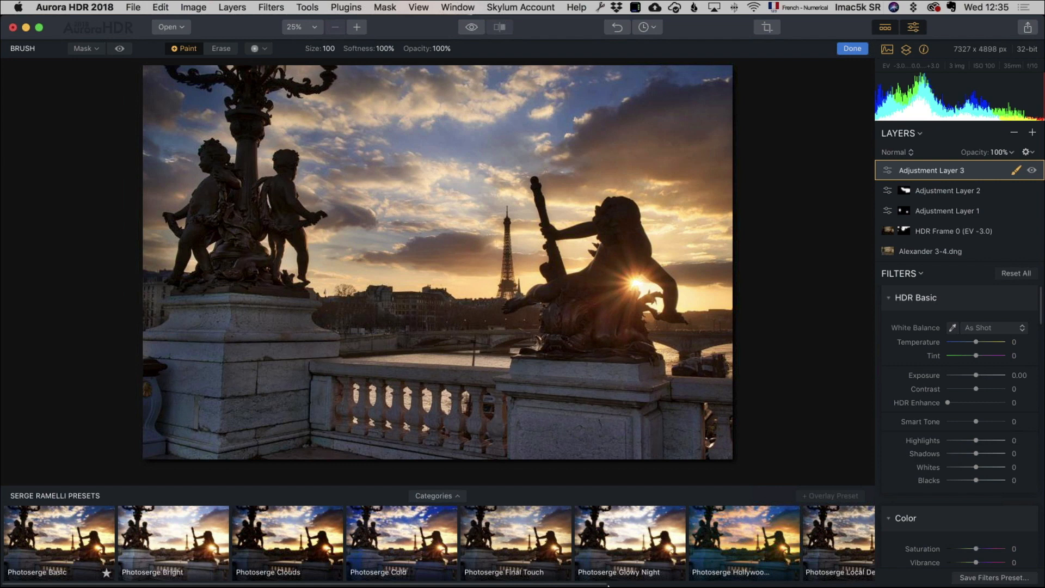
click(986, 388)
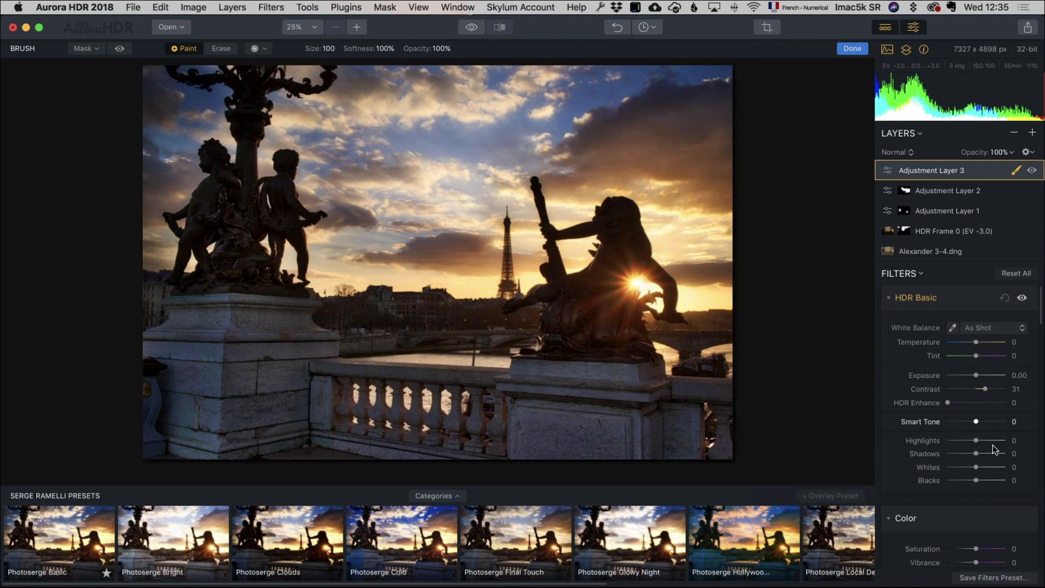
click(985, 453)
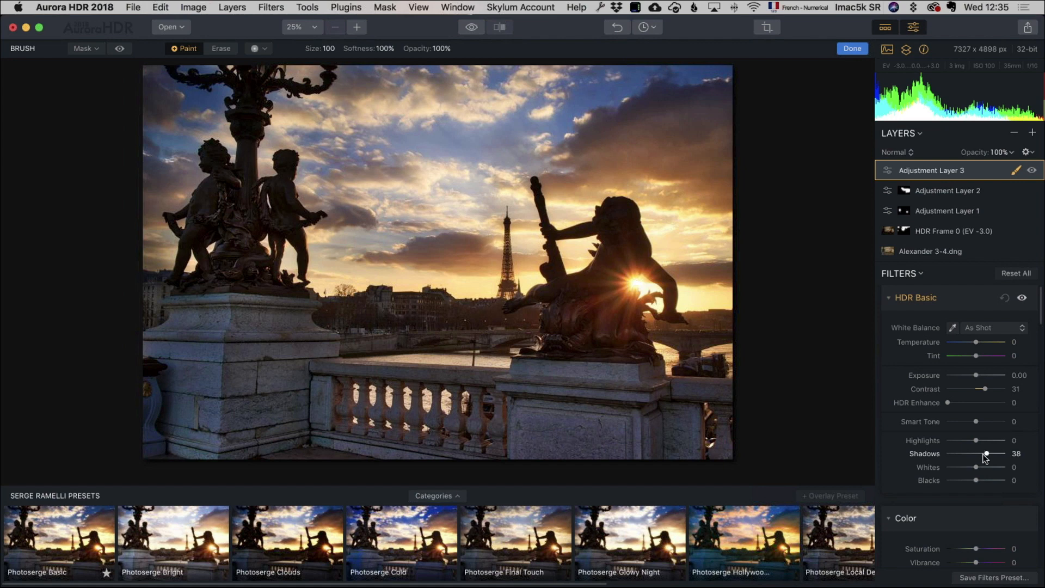
scroll(986, 456, down, 2)
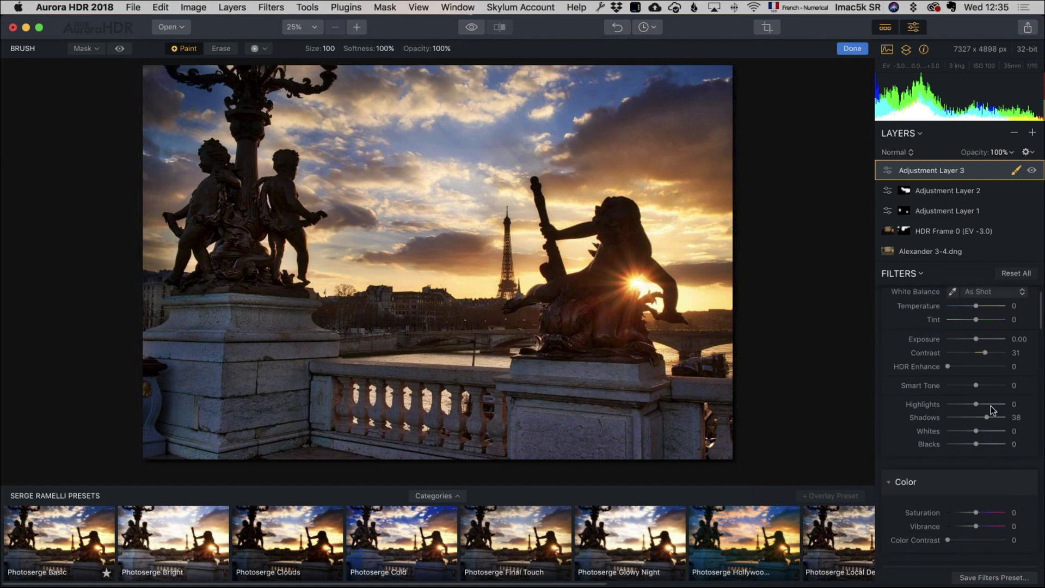
click(996, 417)
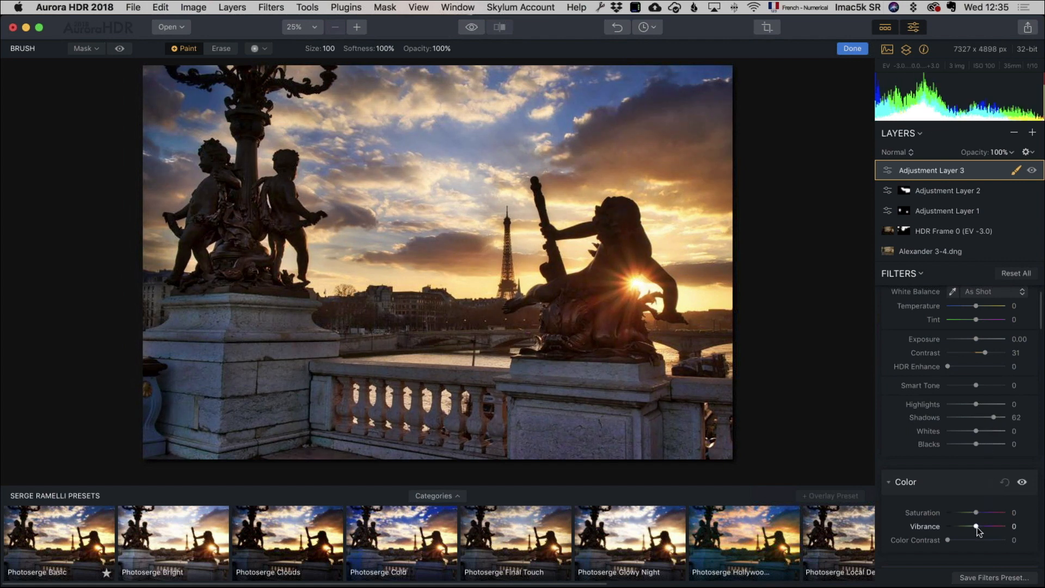
Set the third adjustment layer's Saturation to -4 and Vibrance to -8, and compare the image with the layer hidden and shown
click(975, 512)
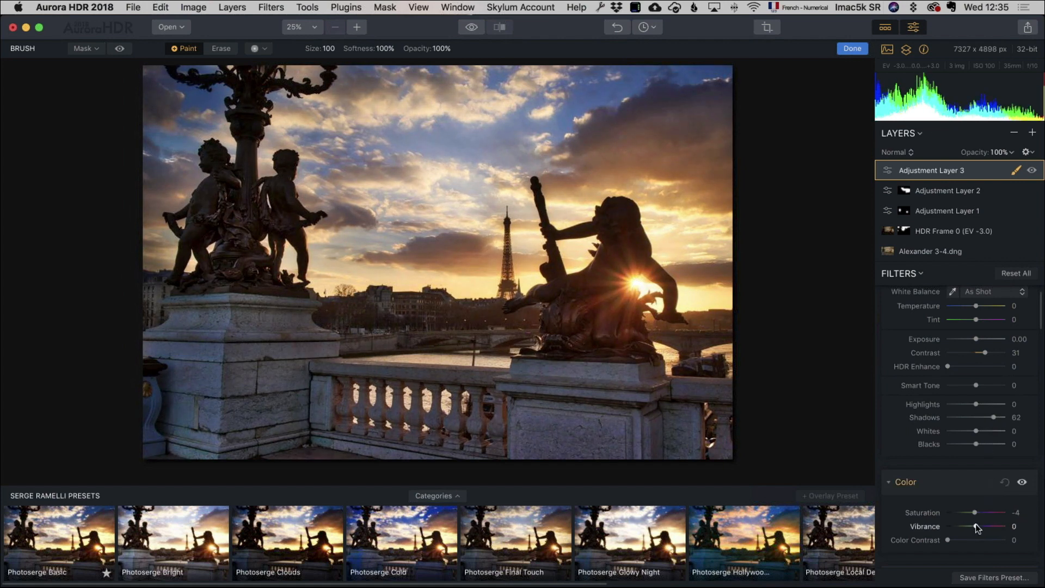
click(975, 524)
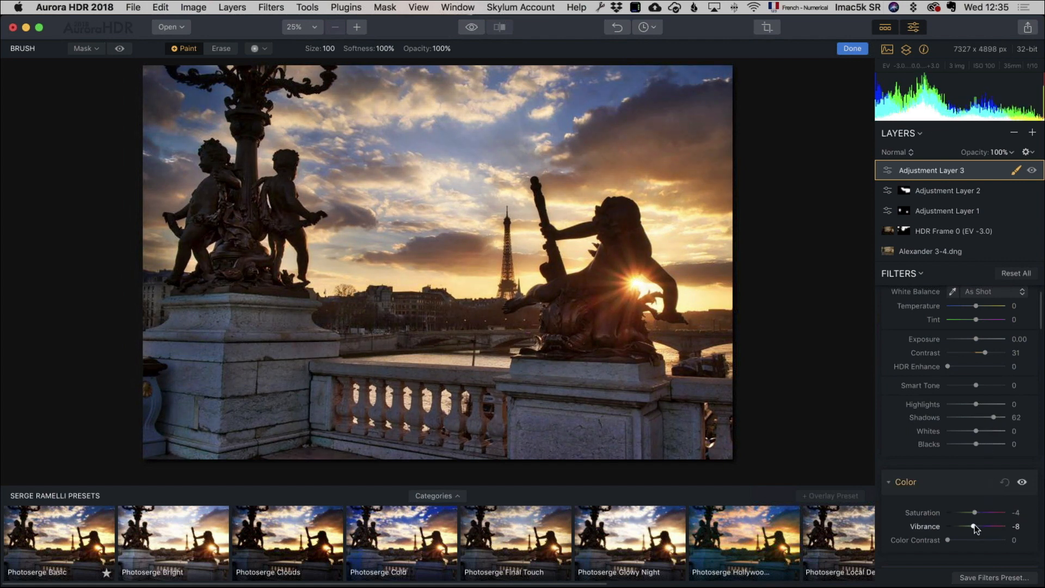
click(1032, 171)
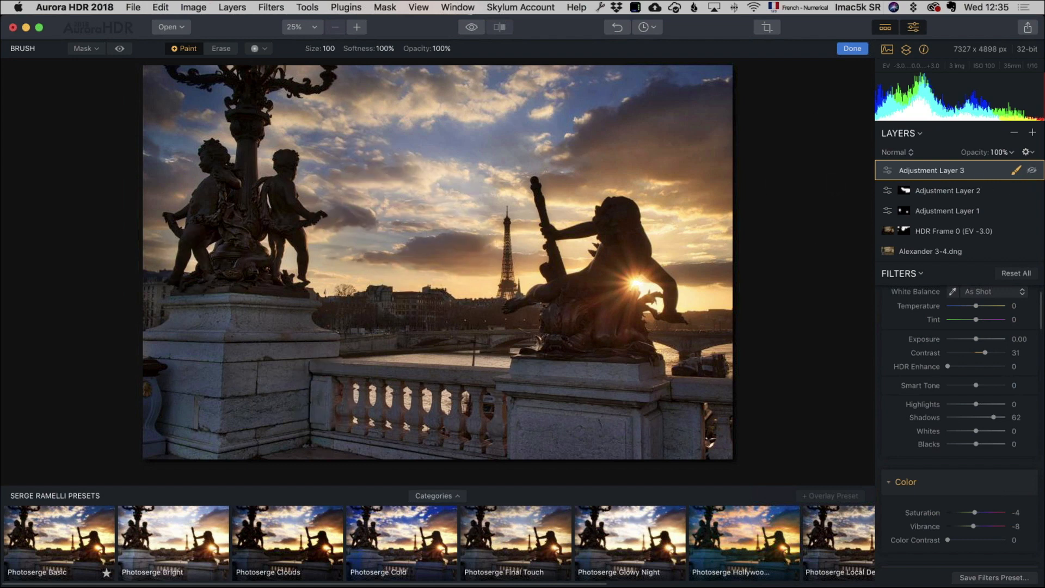
click(1032, 171)
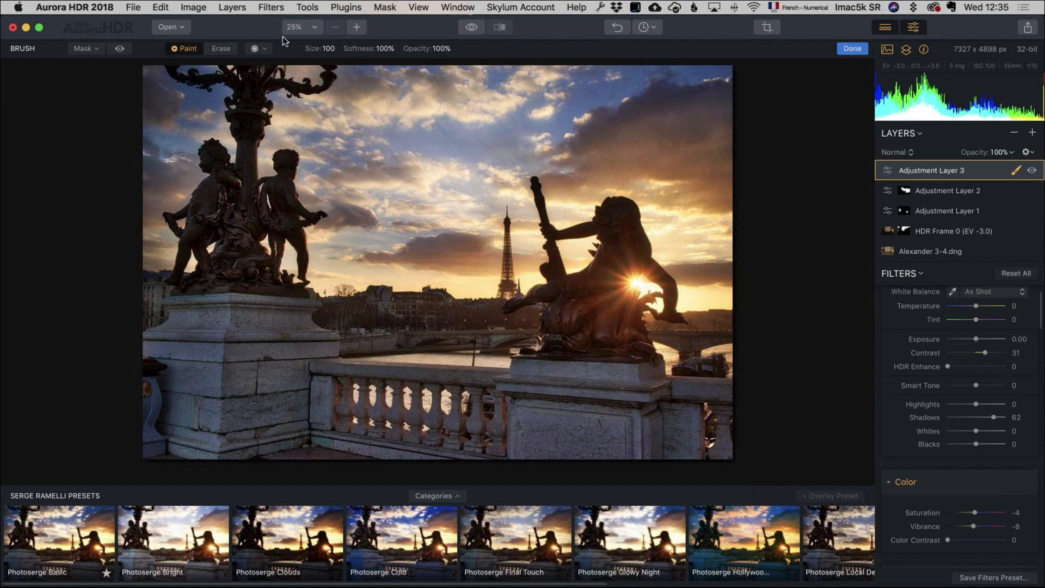
Leave mask brushing and compare the graded image with the original several times
click(852, 48)
click(471, 27)
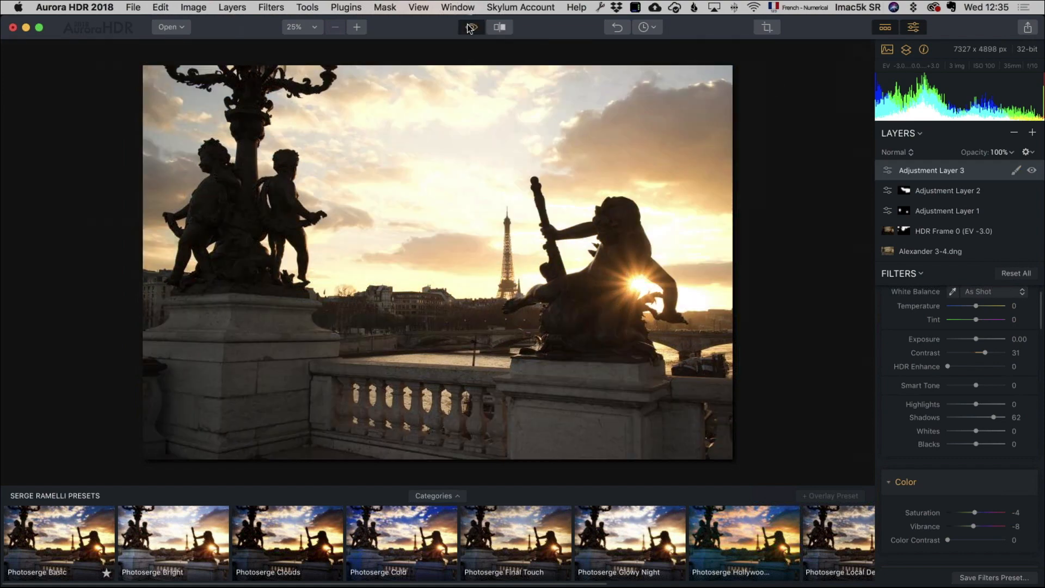
click(470, 27)
click(470, 27)
click(471, 27)
click(470, 27)
click(470, 28)
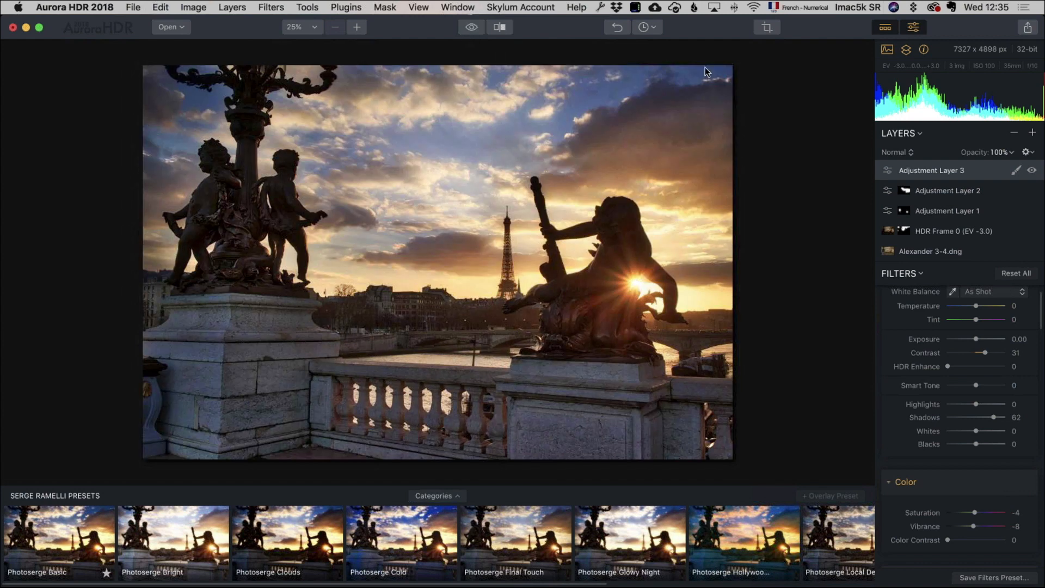
Crop the image to about 7209 x 4162 px, trimming its top, bottom and left edge
click(768, 27)
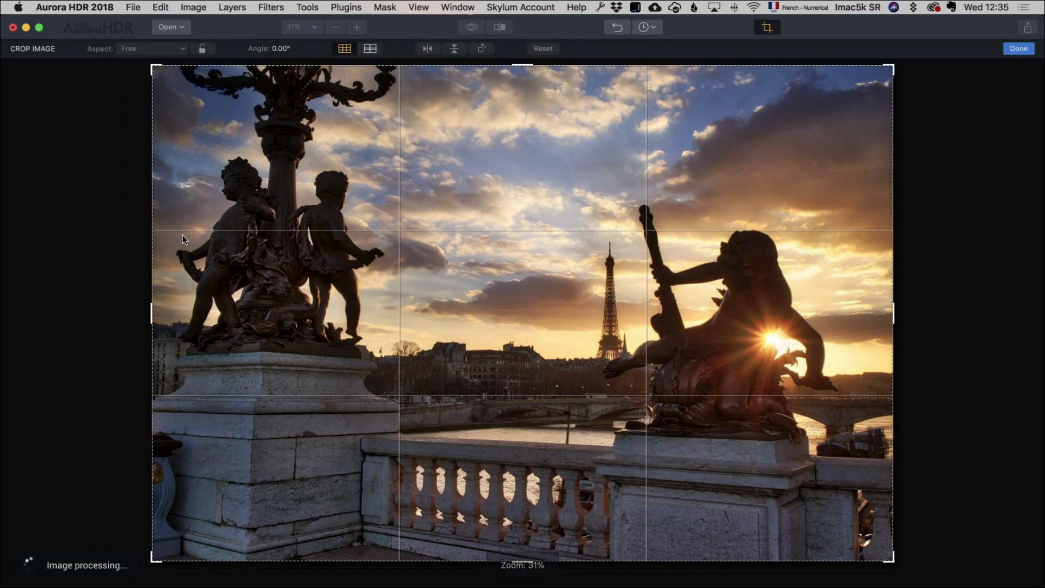
drag(523, 65, 522, 95)
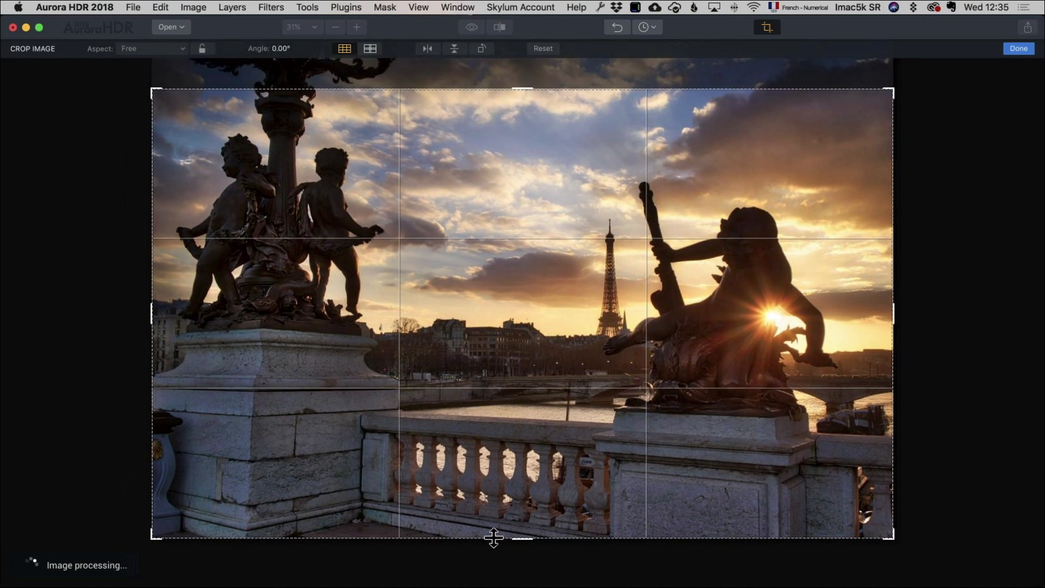
drag(522, 539, 523, 533)
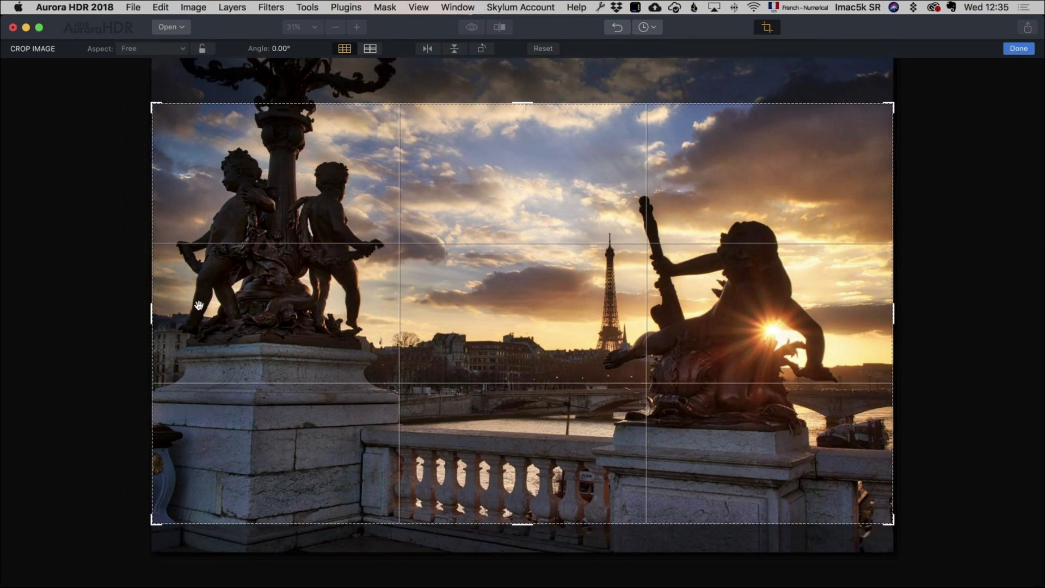
drag(146, 311, 157, 310)
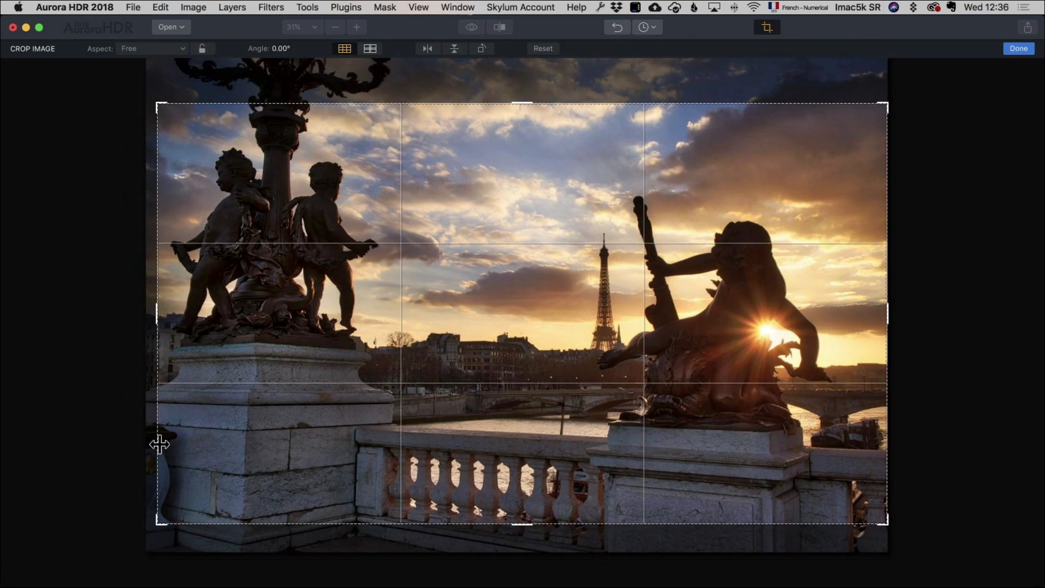
click(157, 312)
key(Return)
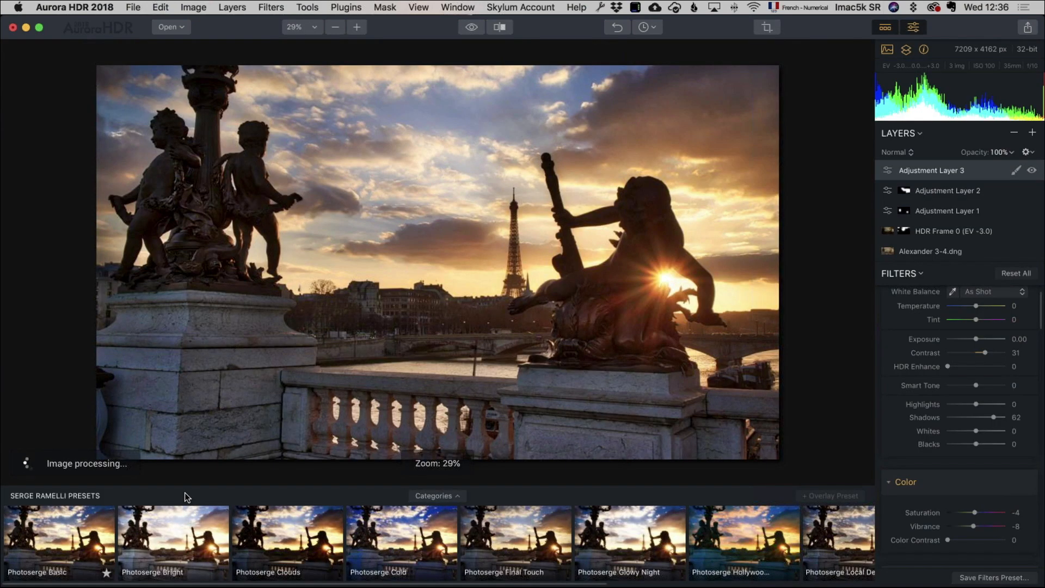
Compare the cropped image with the original and reselect the third adjustment layer
click(472, 28)
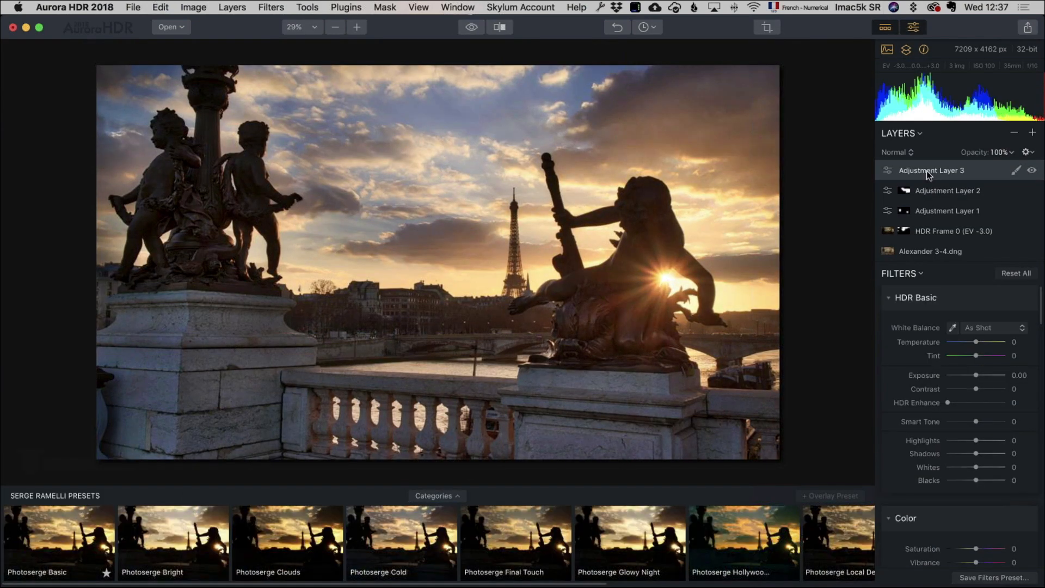
click(927, 171)
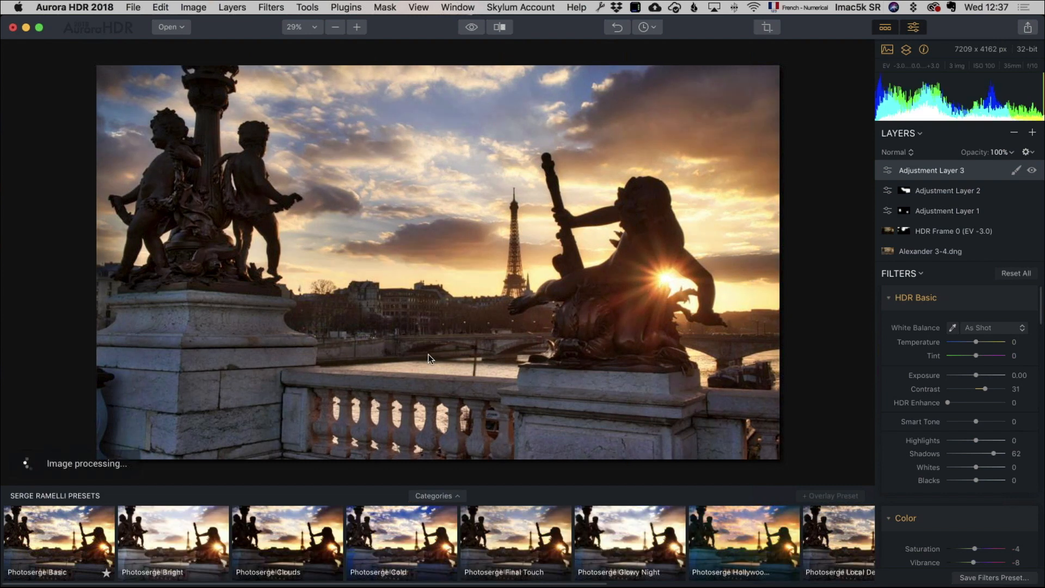
Review the options for saving the layered project file and cancel without saving
click(135, 8)
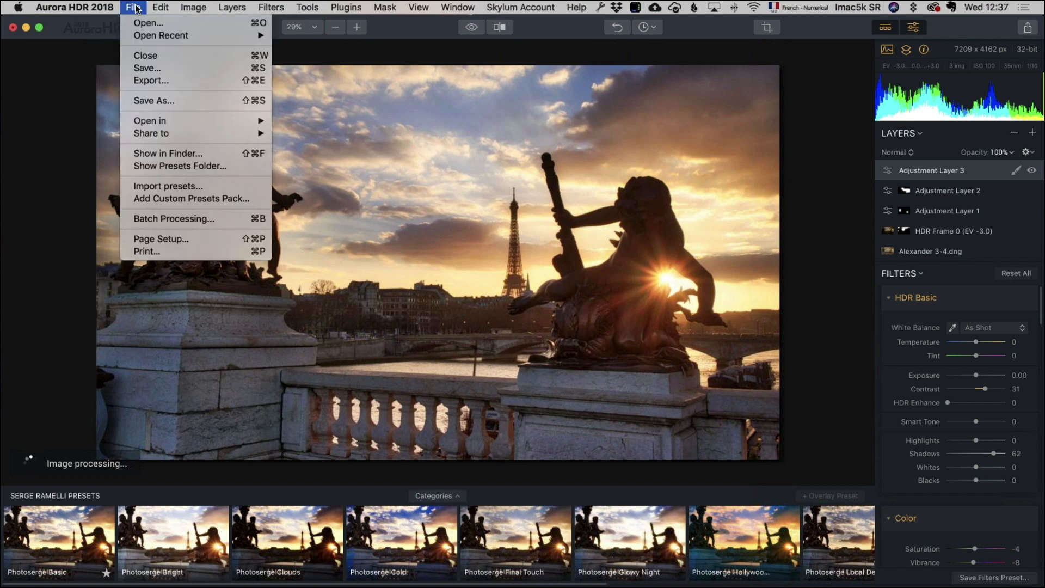
click(134, 8)
click(134, 8)
click(170, 70)
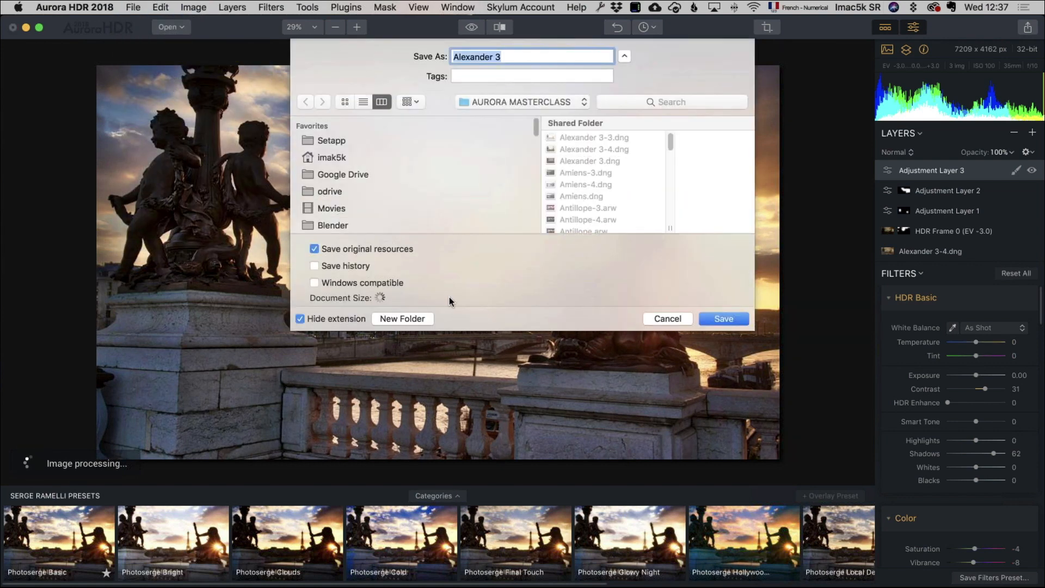
click(679, 319)
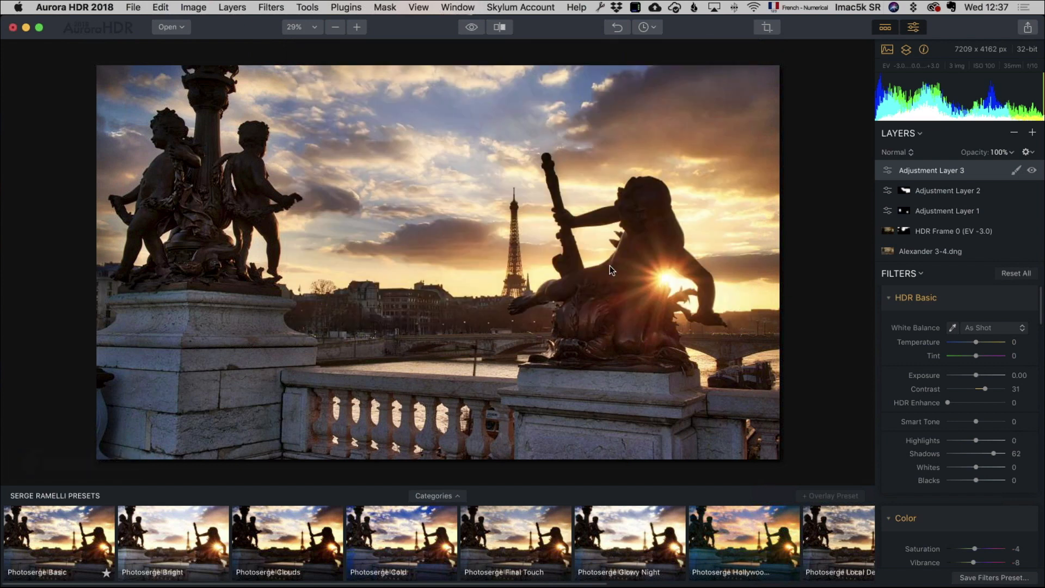
Review the export settings and the available file formats, and cancel without exporting the image
click(138, 12)
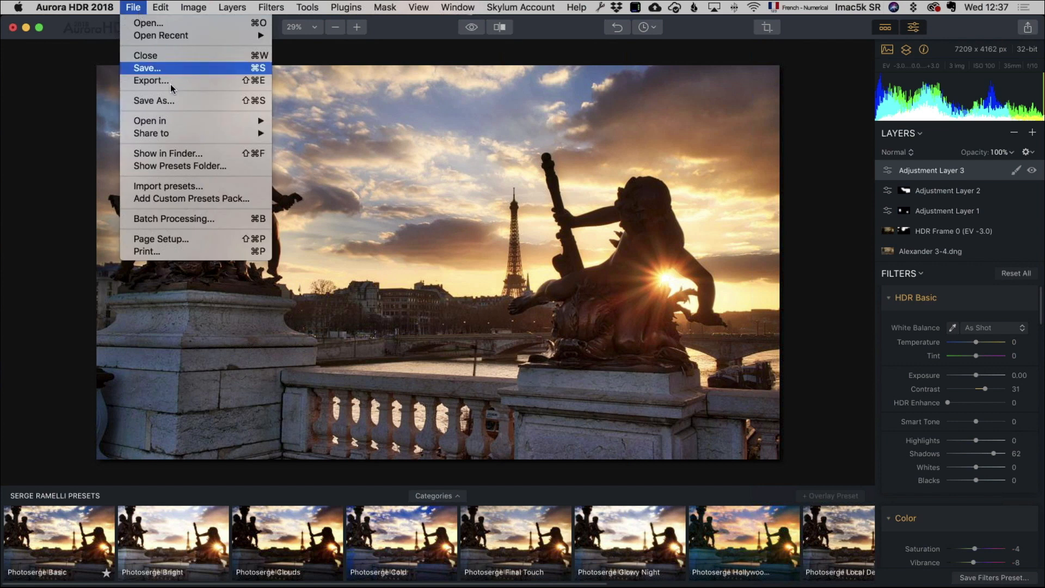
click(177, 81)
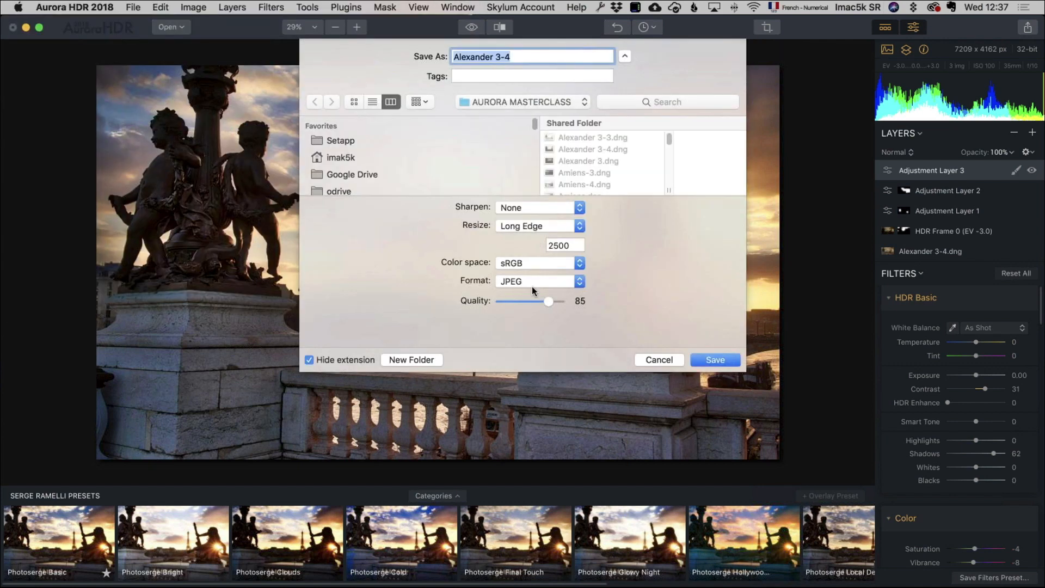
click(531, 281)
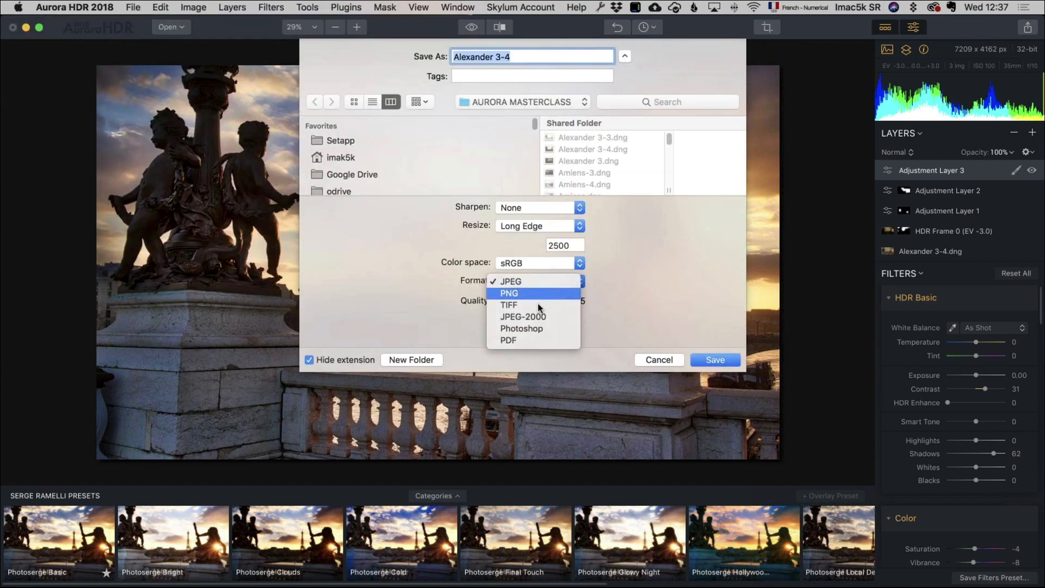
click(651, 292)
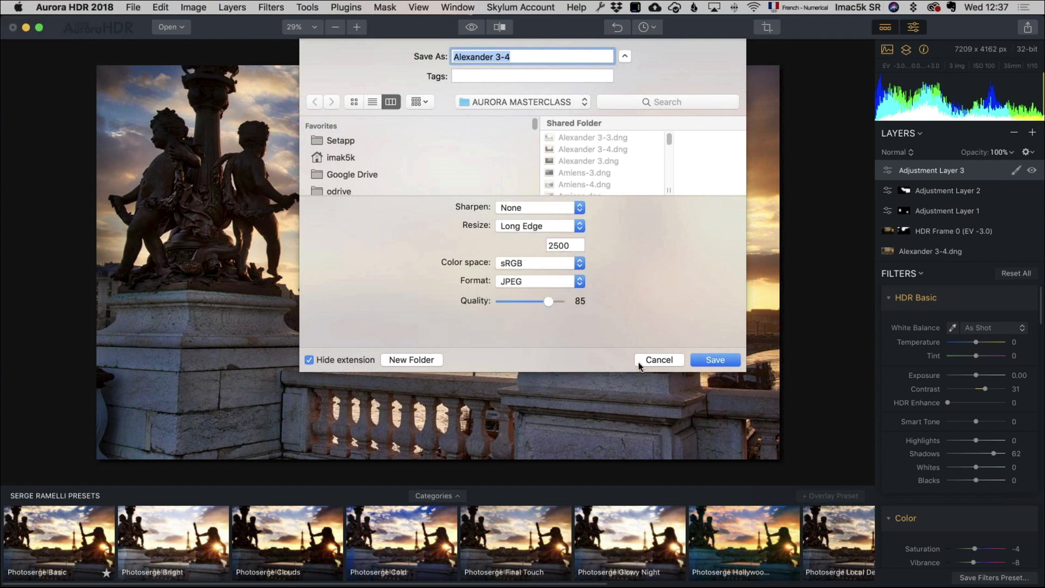
click(654, 356)
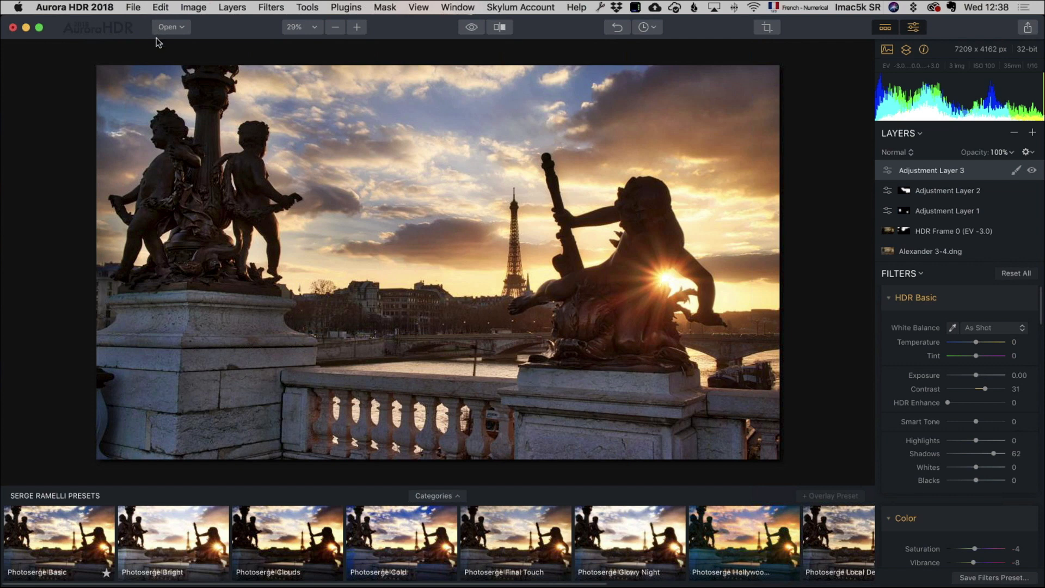
Open the bracketed photos Hollywood-3.dng, Hollywood-4.dng and Hollywood.dng together from the AURORA MASTERCLASS folder
click(181, 23)
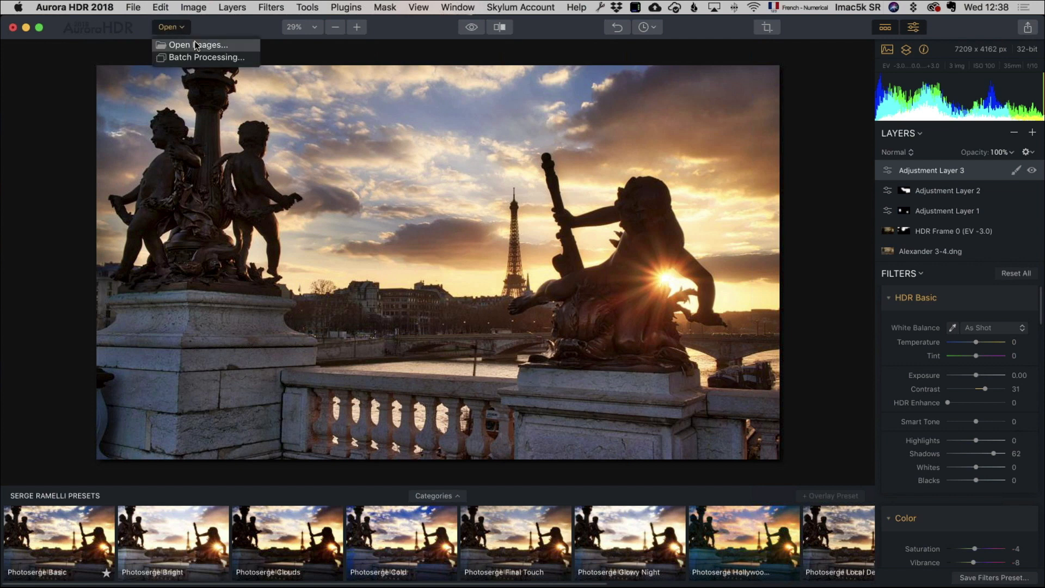
click(195, 44)
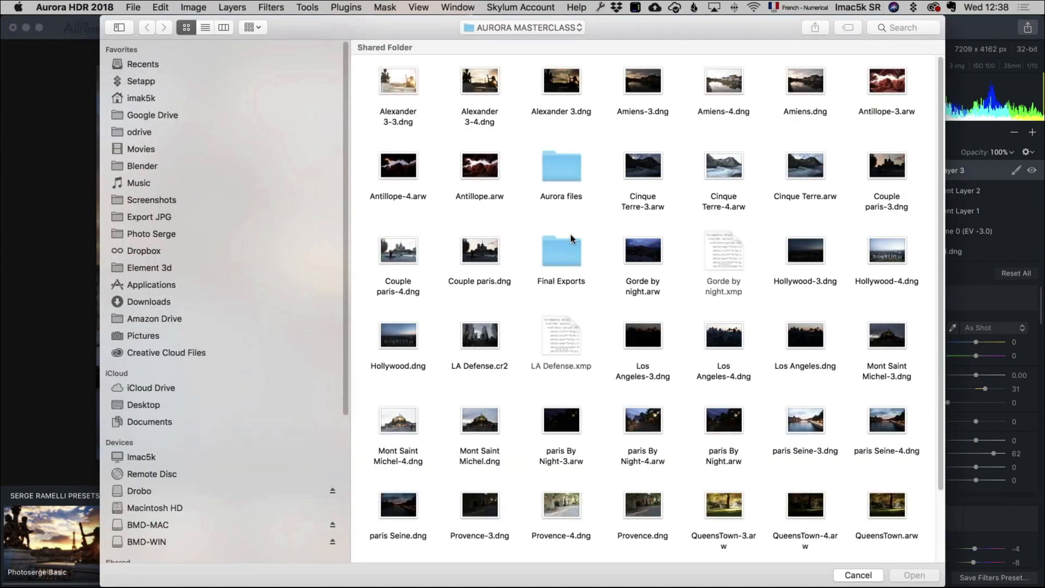
scroll(705, 339, down, 3)
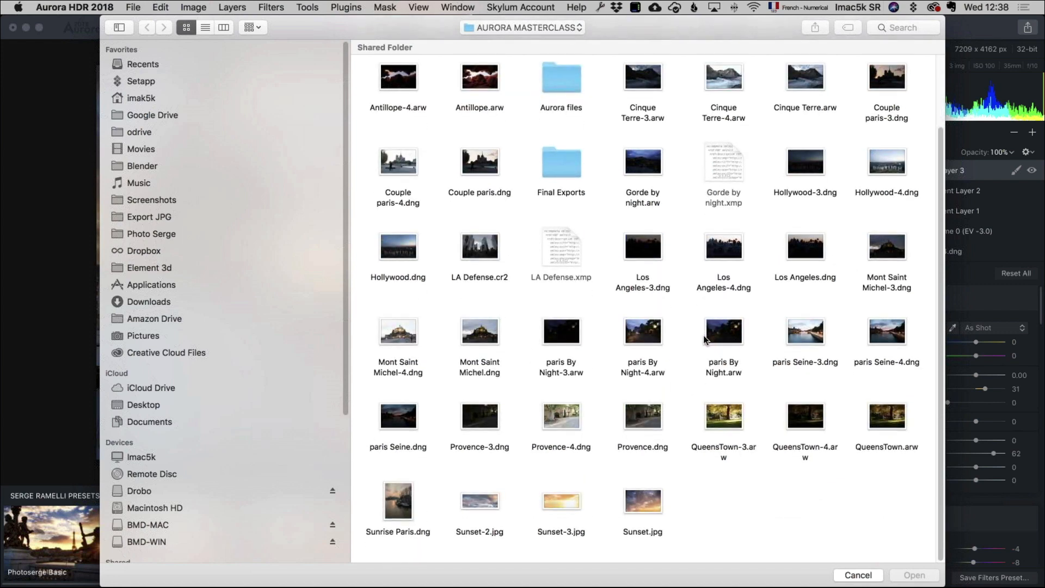
scroll(705, 339, up, 2)
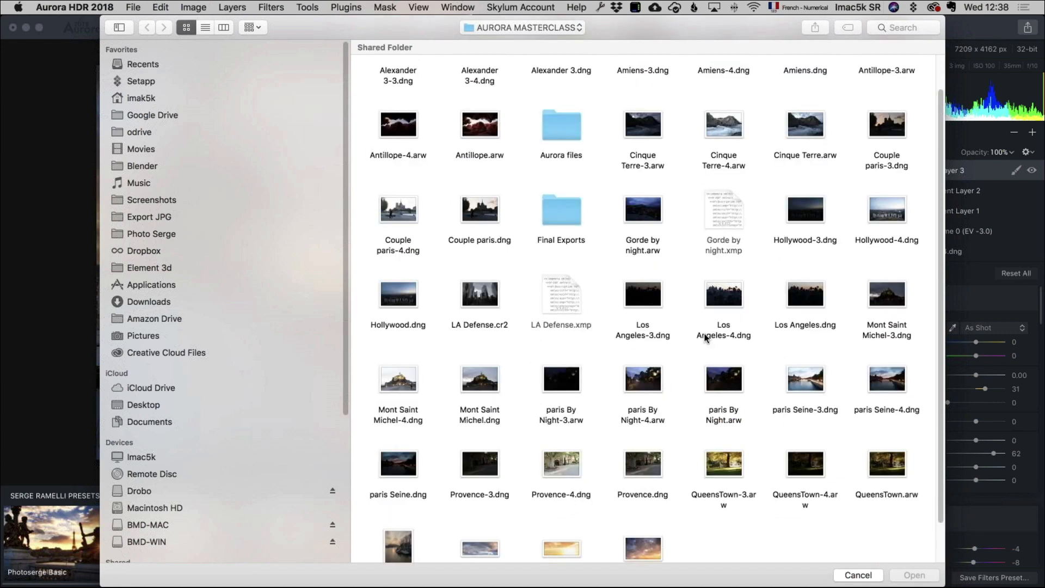
scroll(705, 340, up, 2)
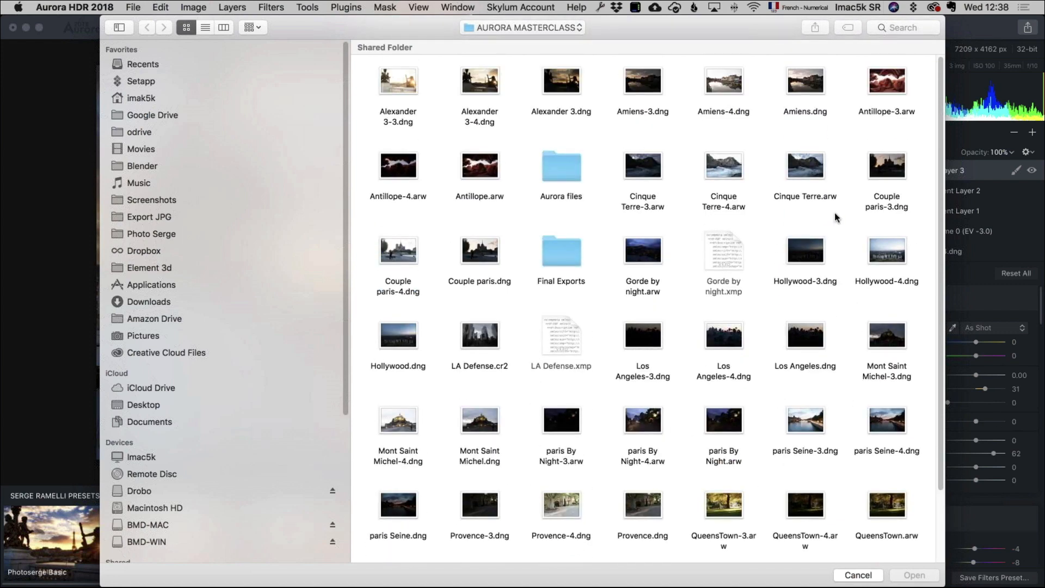
click(813, 254)
super+click(896, 256)
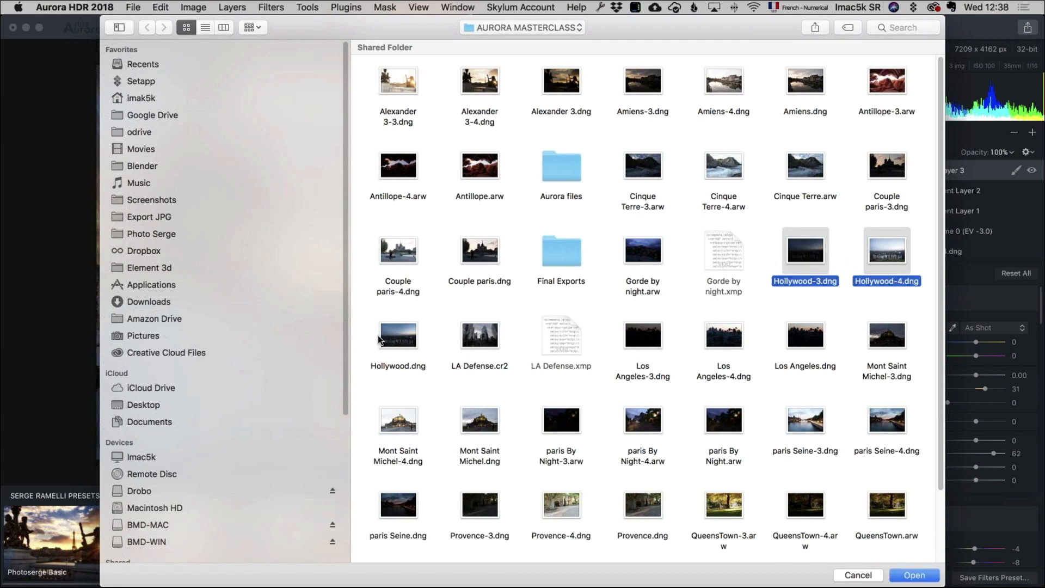
super+click(380, 342)
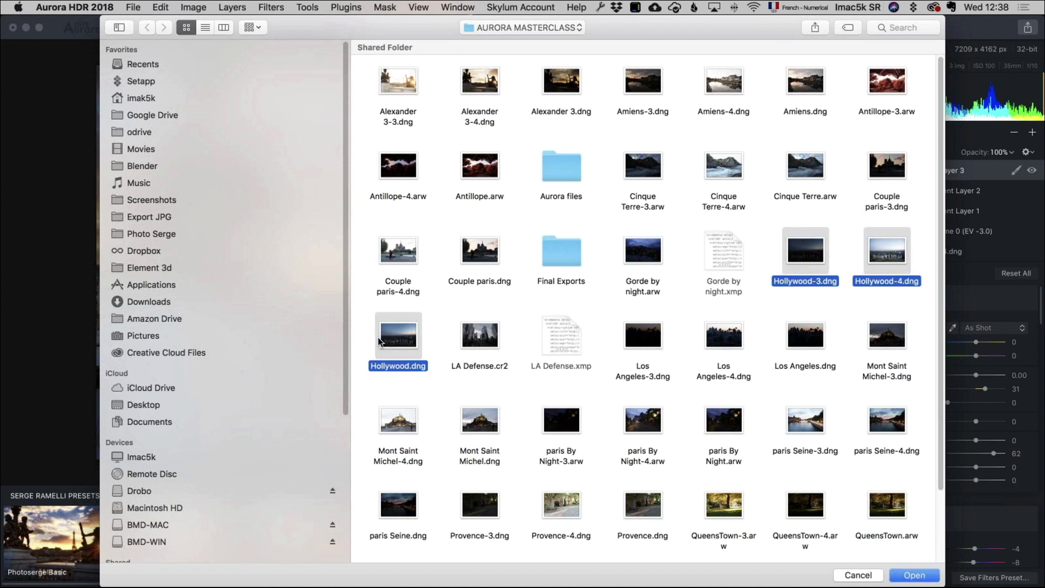
Open the three selected Hollywood brackets, discard the changes to Alexander 3.dng, and create the HDR image without alignment
click(922, 576)
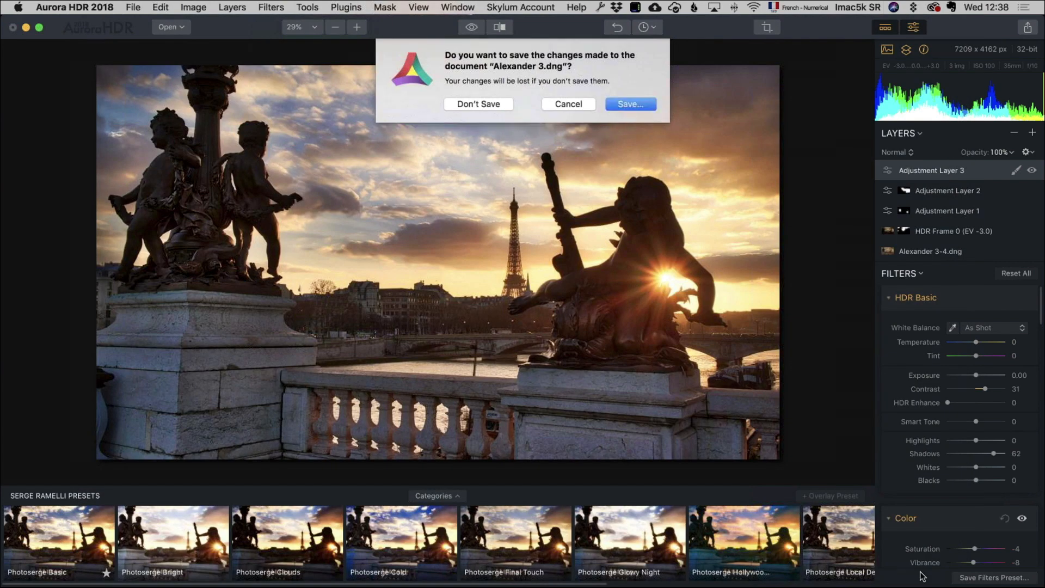
click(473, 106)
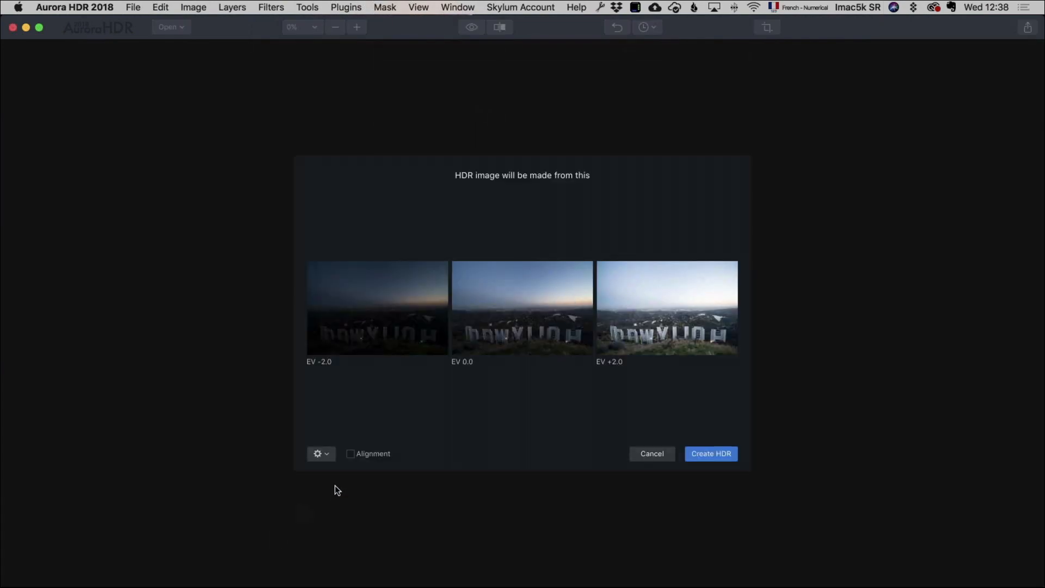
click(730, 454)
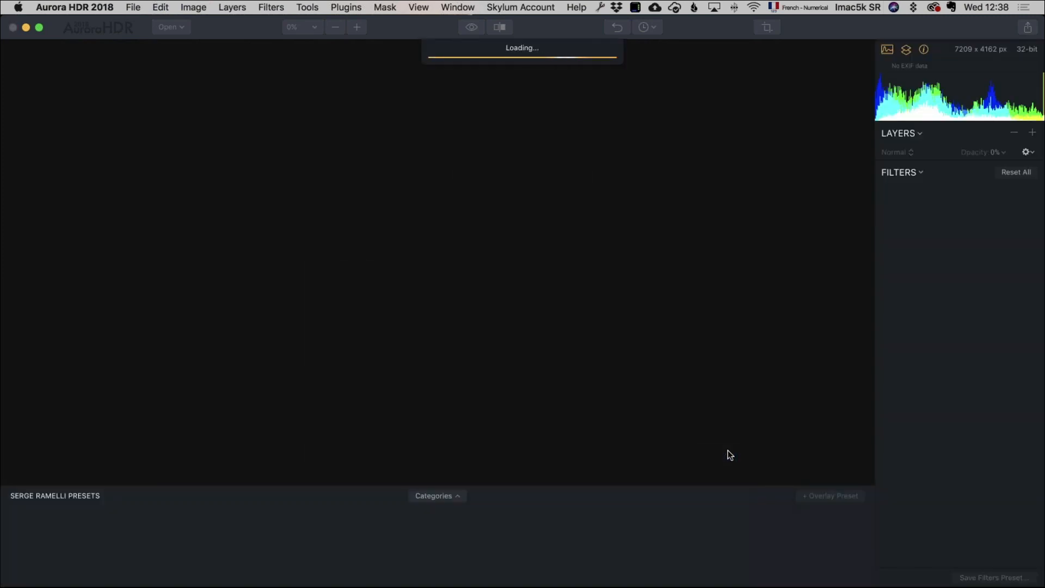
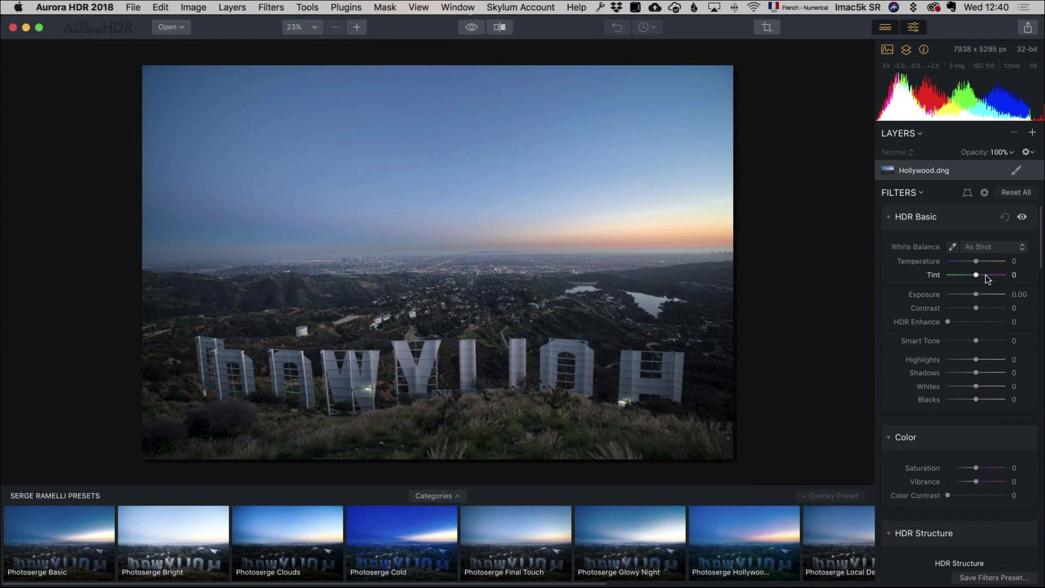
In HDR Basic, set Tint to 34, Contrast to 42, Shadows to 53, Highlights to -59, Whites to 25 and Blacks to -20
drag(980, 275, 986, 275)
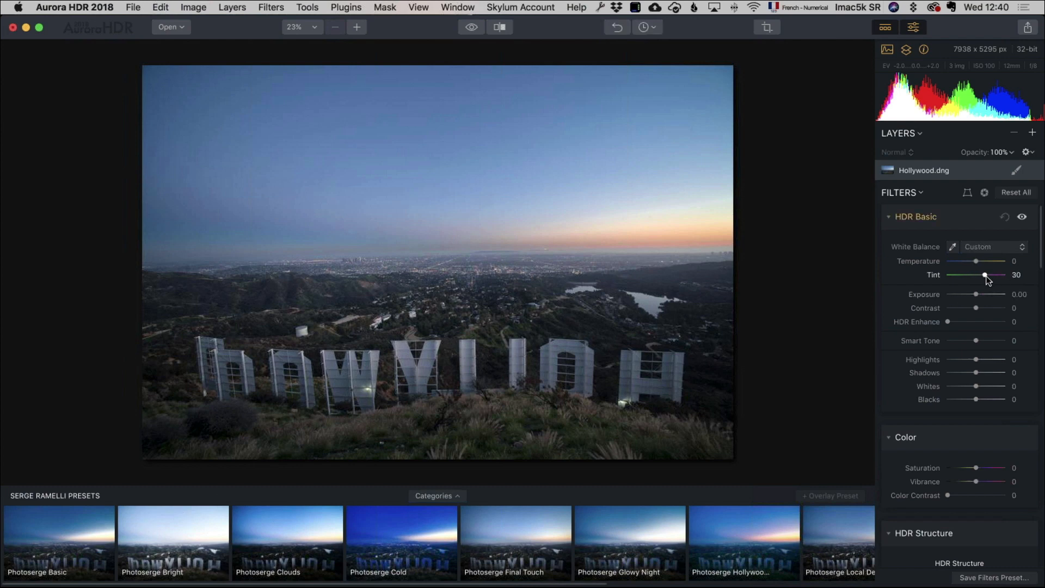
click(989, 307)
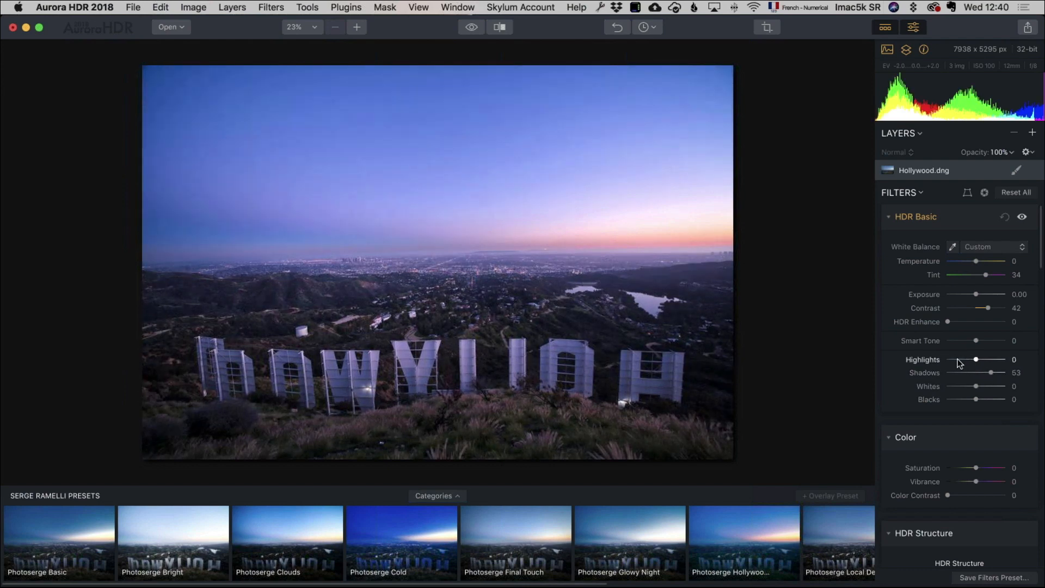
click(958, 358)
drag(977, 400, 982, 383)
click(977, 386)
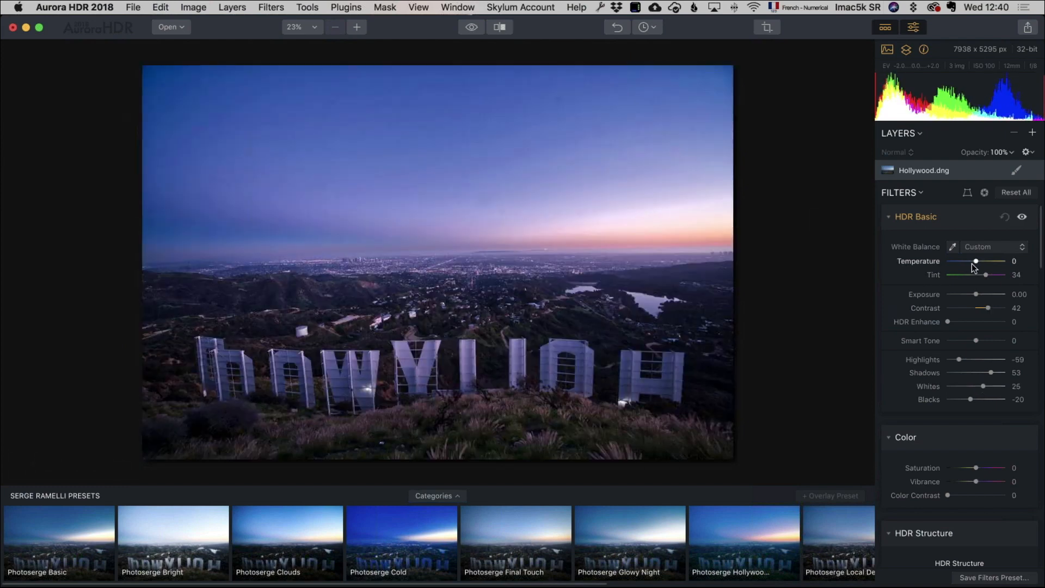
Warm the Temperature to 5, raise Smart Tone to 51 and set Contrast to 83
drag(976, 262, 977, 262)
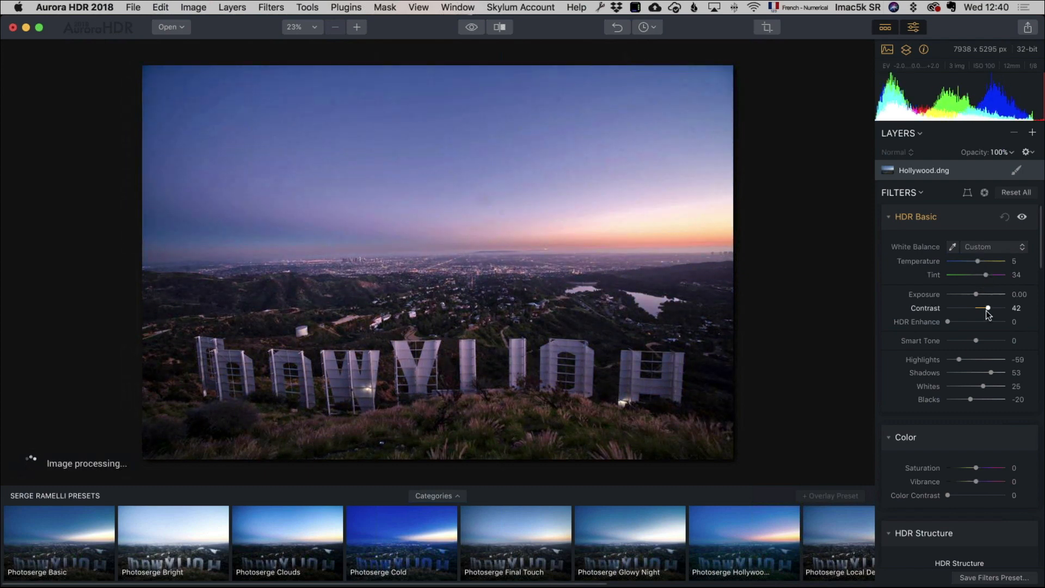
drag(982, 340, 991, 340)
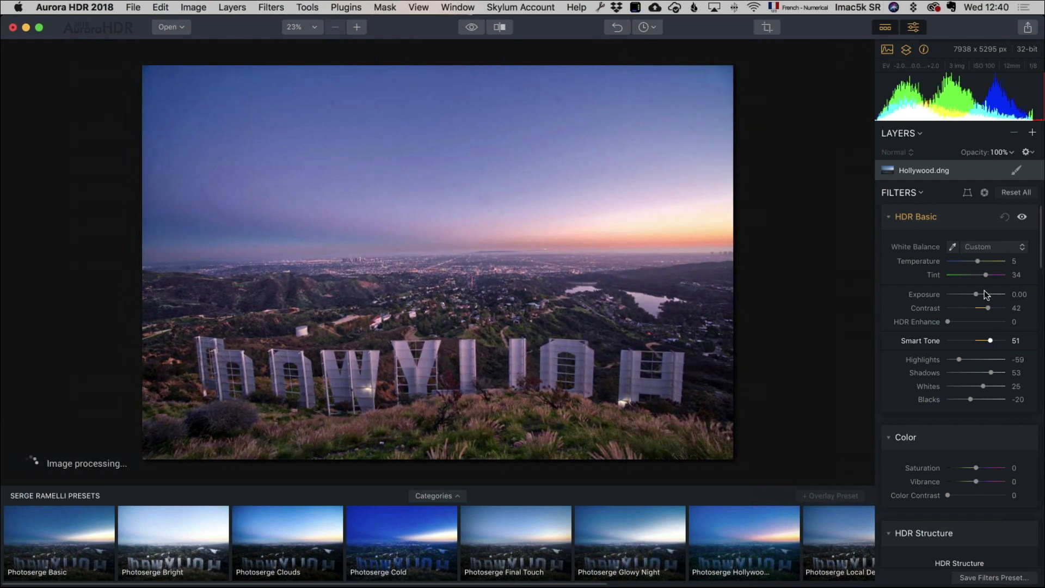
mouse_move(988, 307)
mouse_down()
mouse_move(1003, 307)
mouse_move(994, 308)
mouse_up()
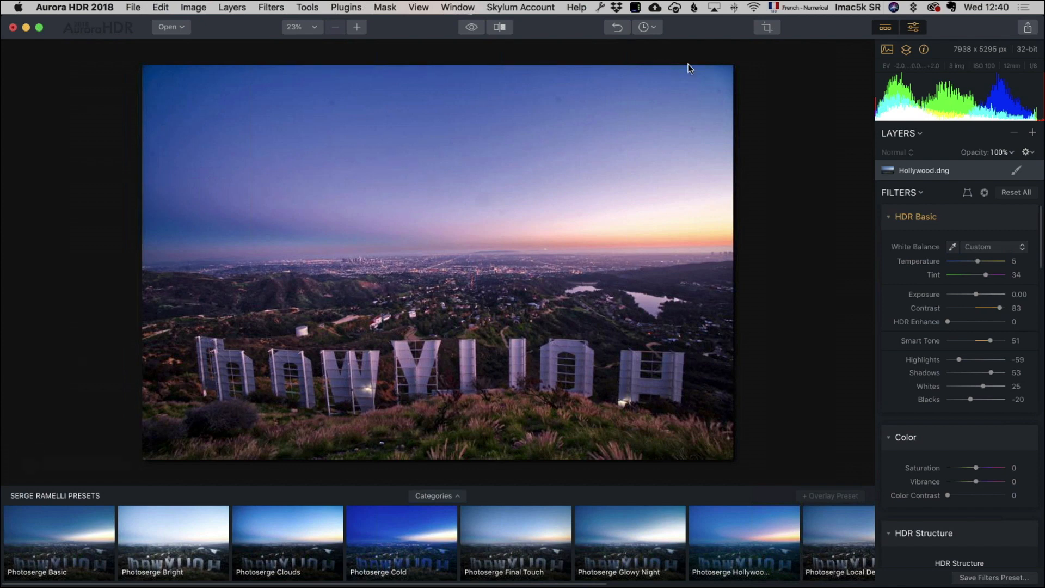
Straighten the image slightly and crop away the upper part of the sky, to about 7803 x 4013 px
click(766, 27)
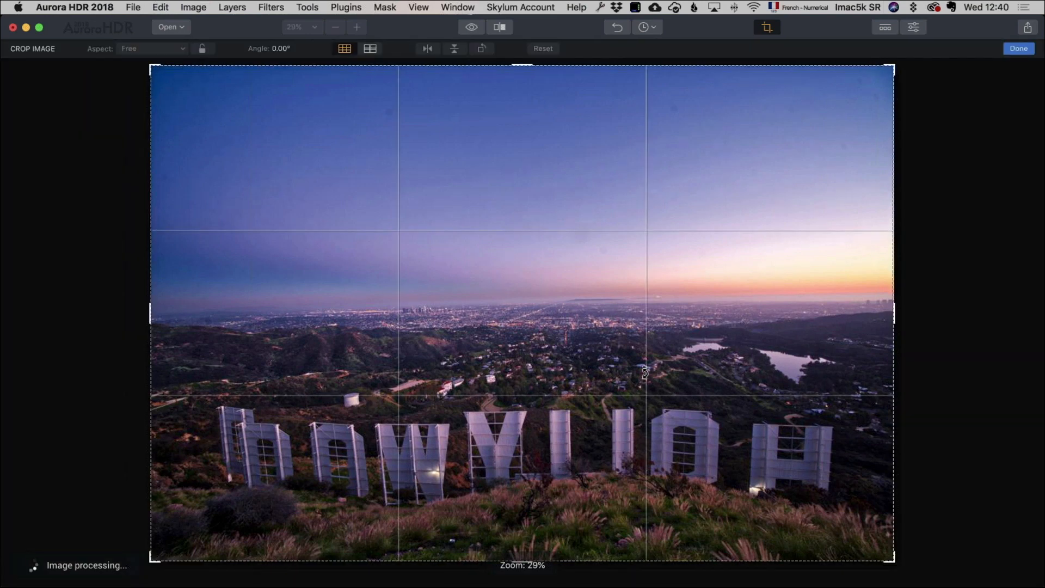
drag(984, 303, 984, 312)
drag(523, 68, 528, 126)
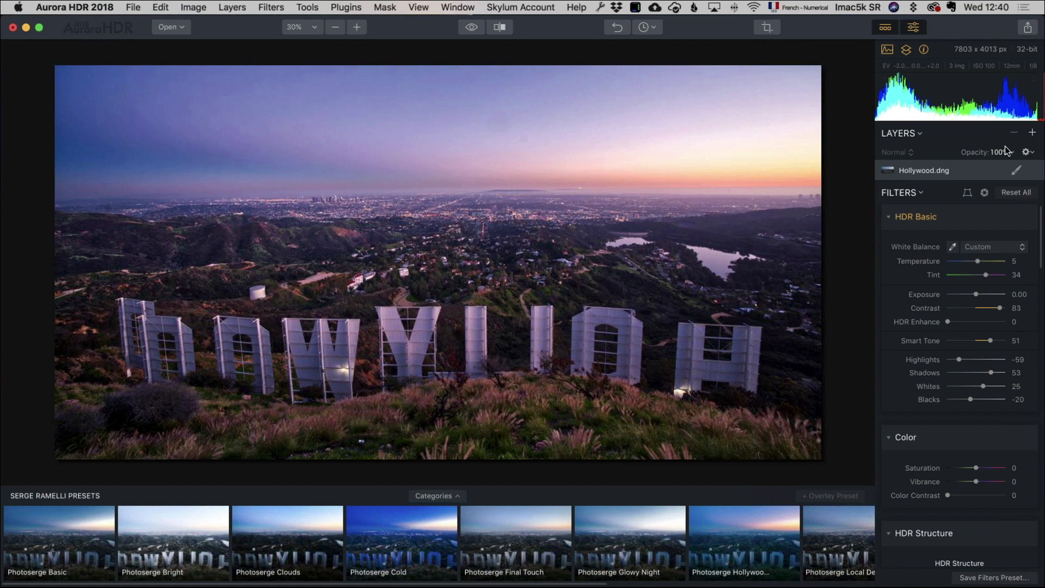
Add Sunset.jpg from the AURORA MASTERCLASS folder as a new image layer above Hollywood.dng
click(1032, 134)
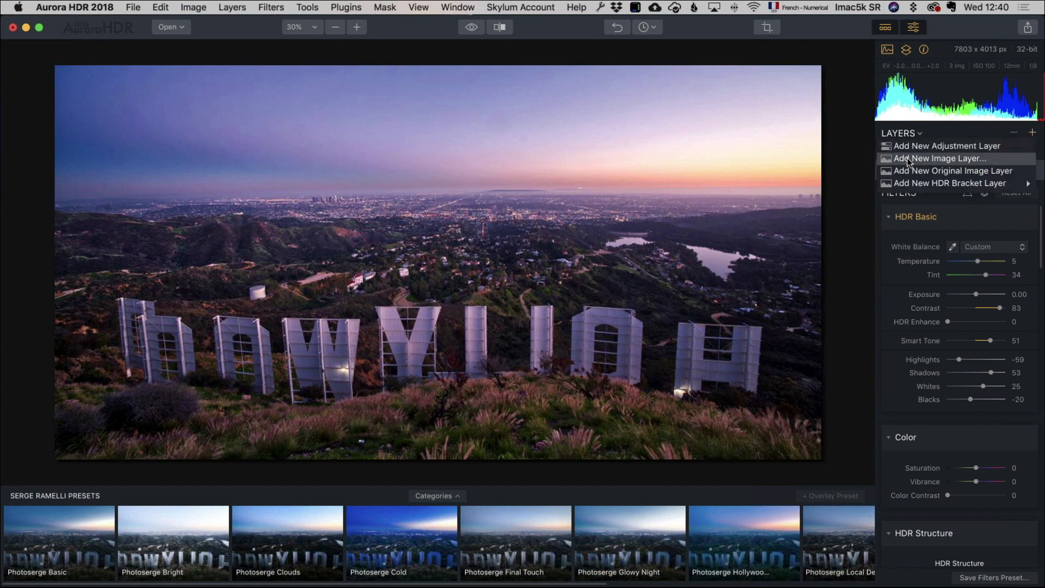
click(953, 158)
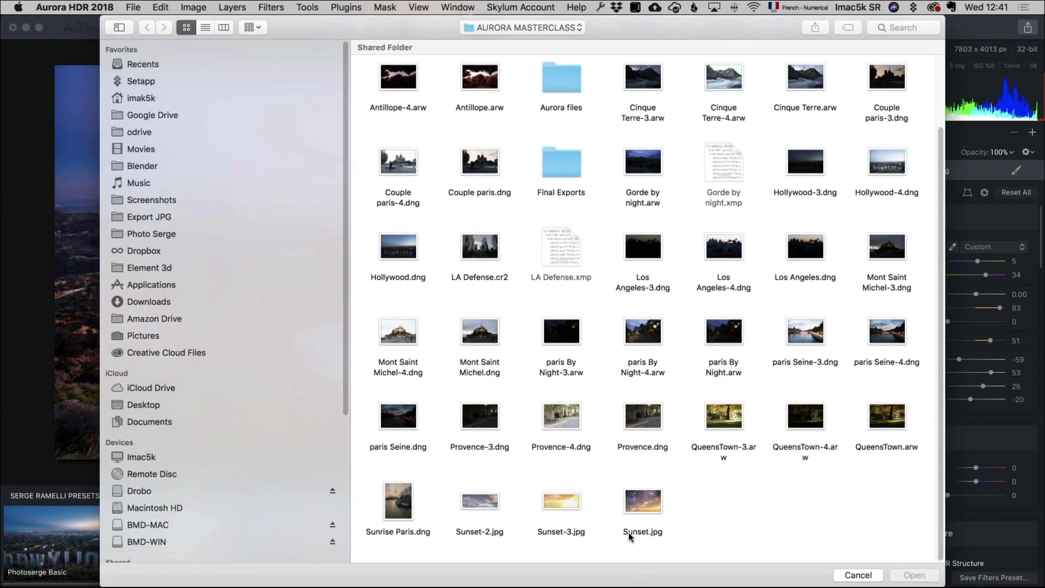
click(650, 512)
click(915, 575)
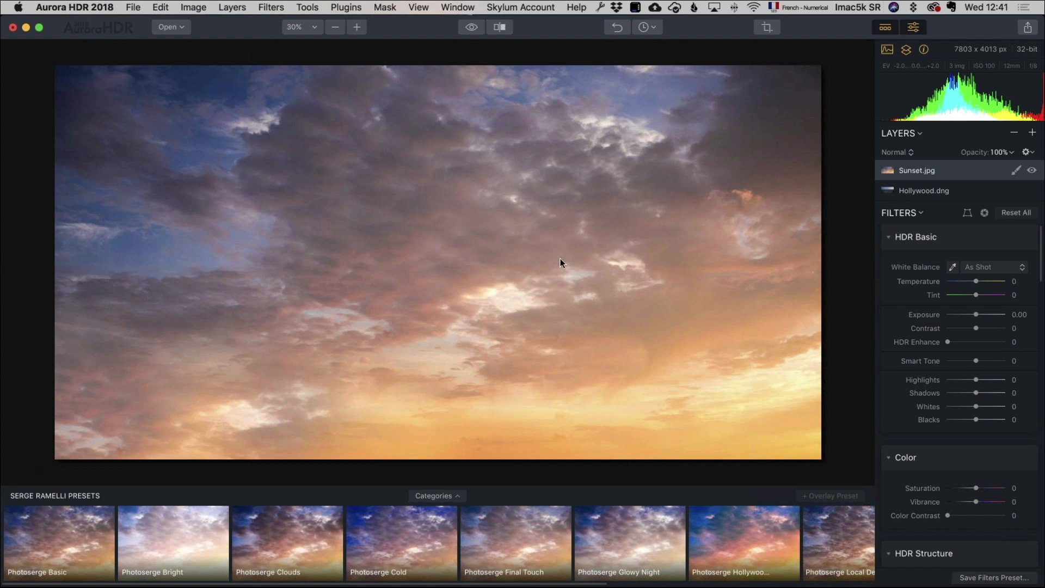
Blend the Sunset.jpg layer with Multiply and raise its Exposure to 0.57
click(906, 157)
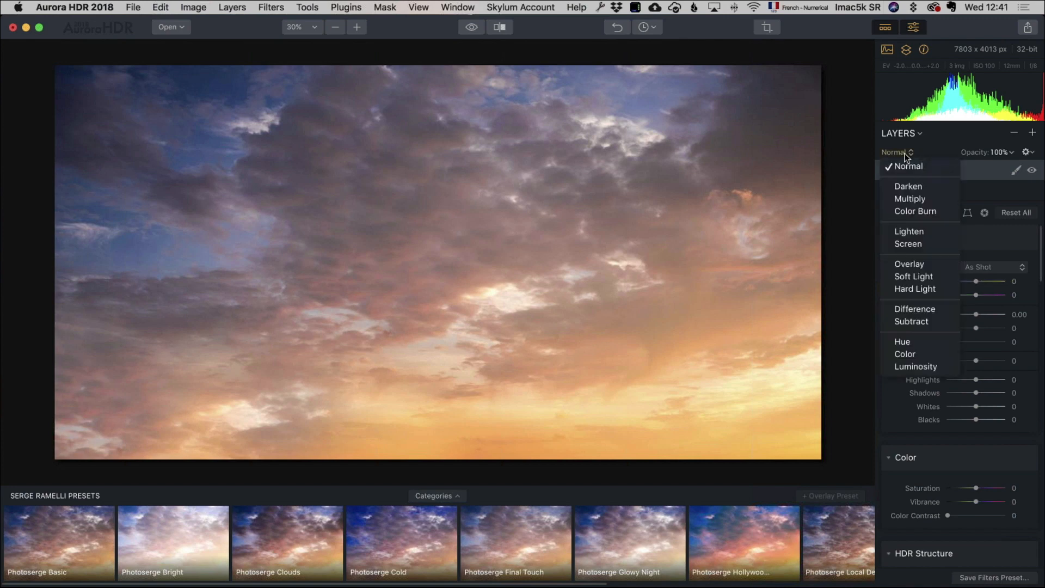
click(923, 201)
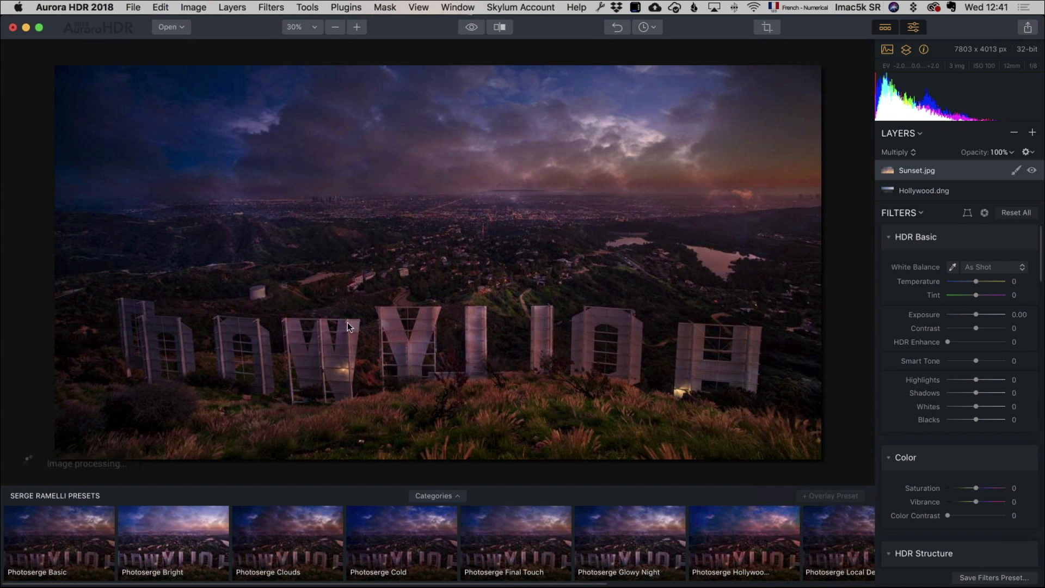
drag(976, 315, 980, 319)
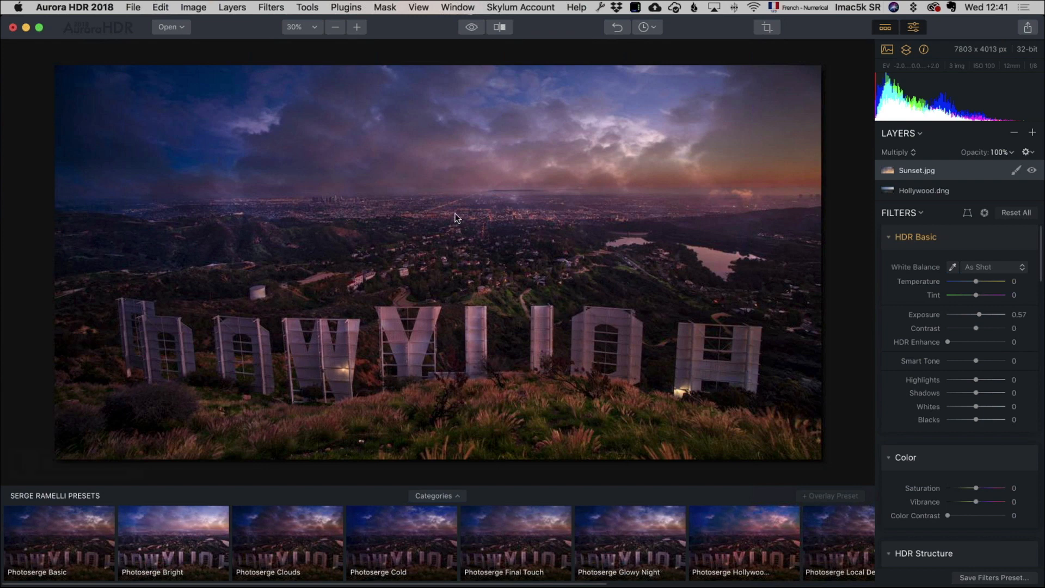
Brush the Sunset.jpg clouds into the sky at size 127 and 18% opacity, and compare the image with the layer hidden
click(1016, 171)
click(996, 184)
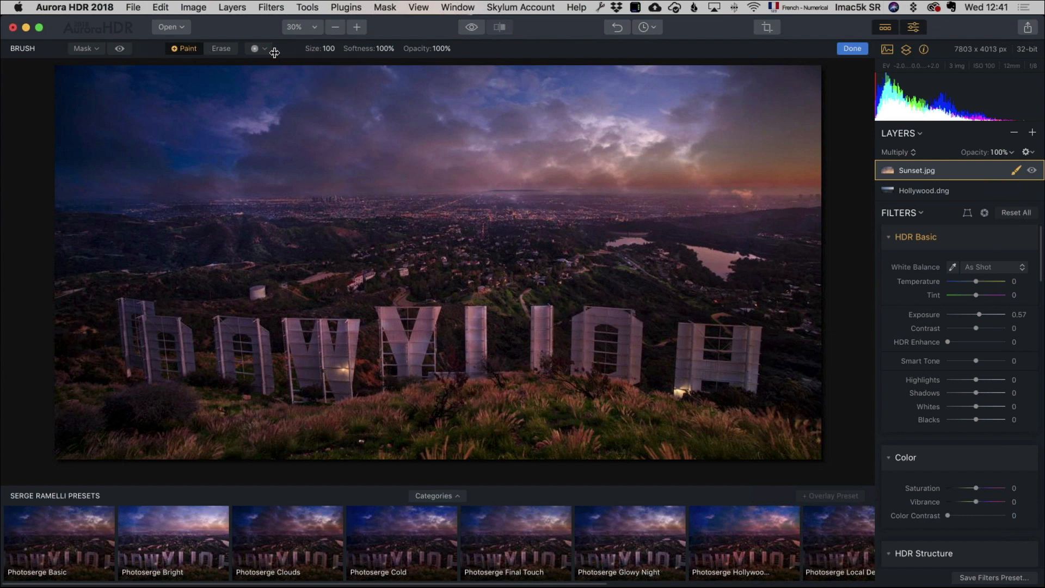
click(442, 48)
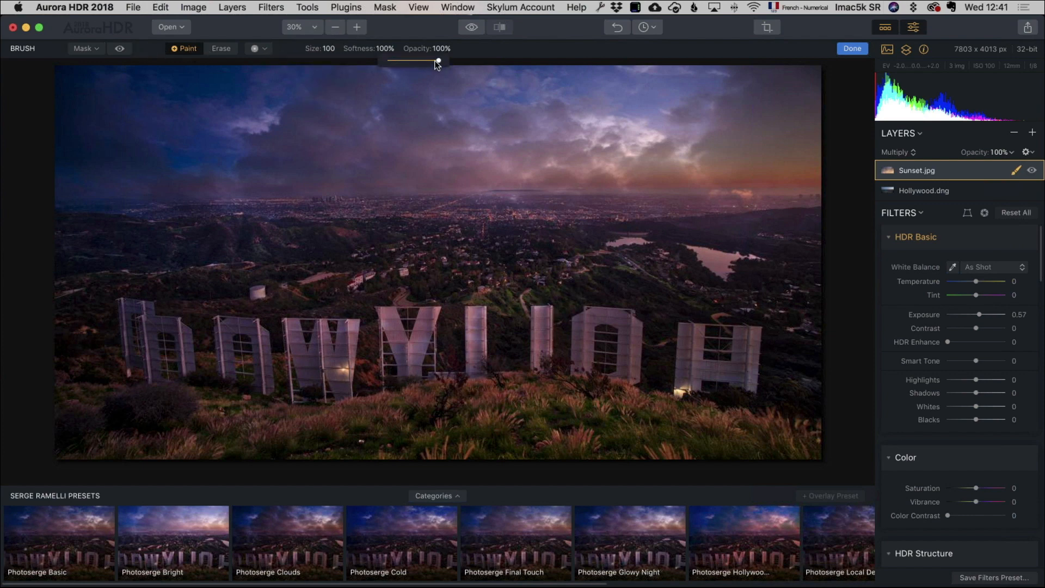
drag(437, 64, 395, 61)
right_click(431, 110)
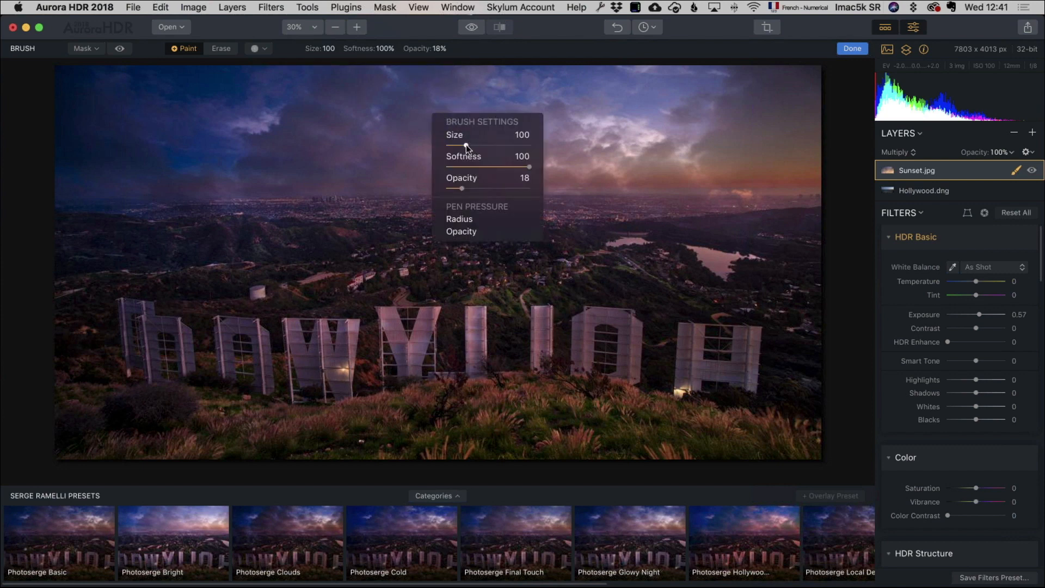
click(466, 145)
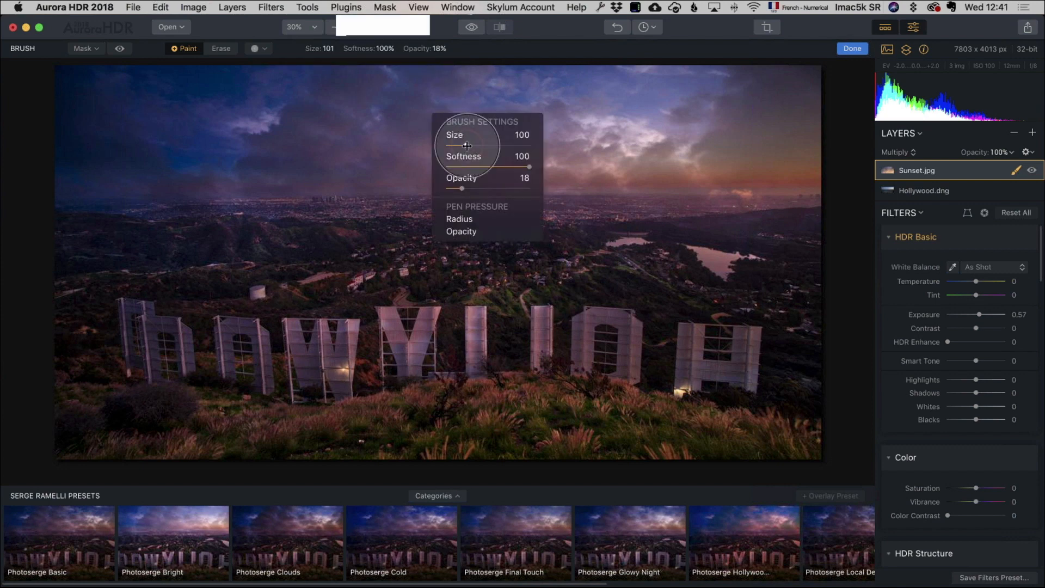
drag(467, 146, 473, 146)
mouse_move(484, 147)
mouse_down()
mouse_move(690, 138)
mouse_move(195, 164)
mouse_move(699, 124)
mouse_move(19, 147)
mouse_move(397, 136)
mouse_move(15, 129)
mouse_move(747, 118)
mouse_move(427, 168)
mouse_move(695, 133)
mouse_move(576, 187)
mouse_move(673, 106)
mouse_move(793, 100)
mouse_move(256, 155)
mouse_move(11, 112)
mouse_move(283, 94)
mouse_move(921, 132)
mouse_move(758, 90)
mouse_move(631, 116)
mouse_move(3, 130)
mouse_move(2, 153)
mouse_up()
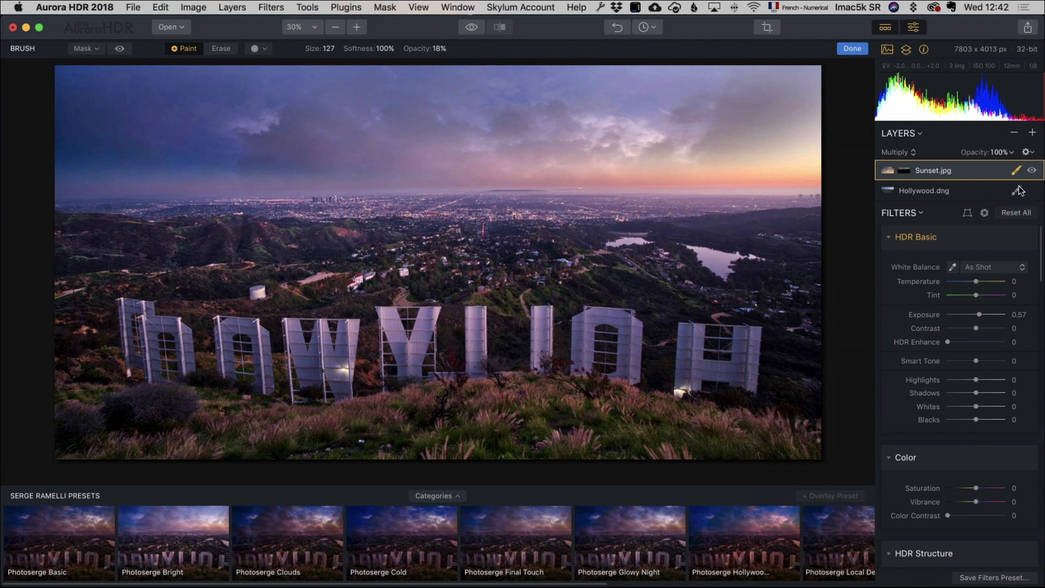
click(1032, 171)
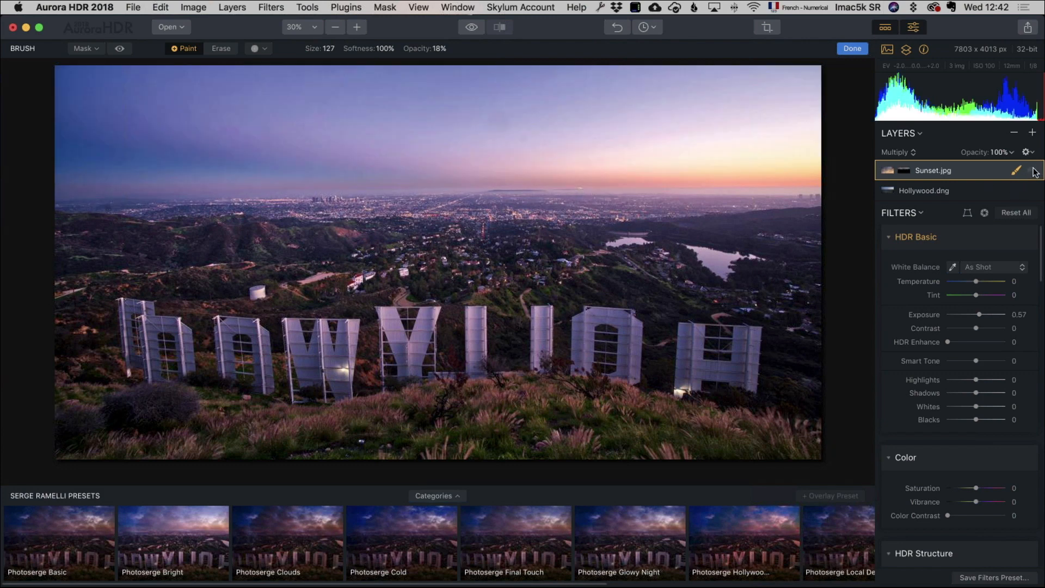
click(1032, 171)
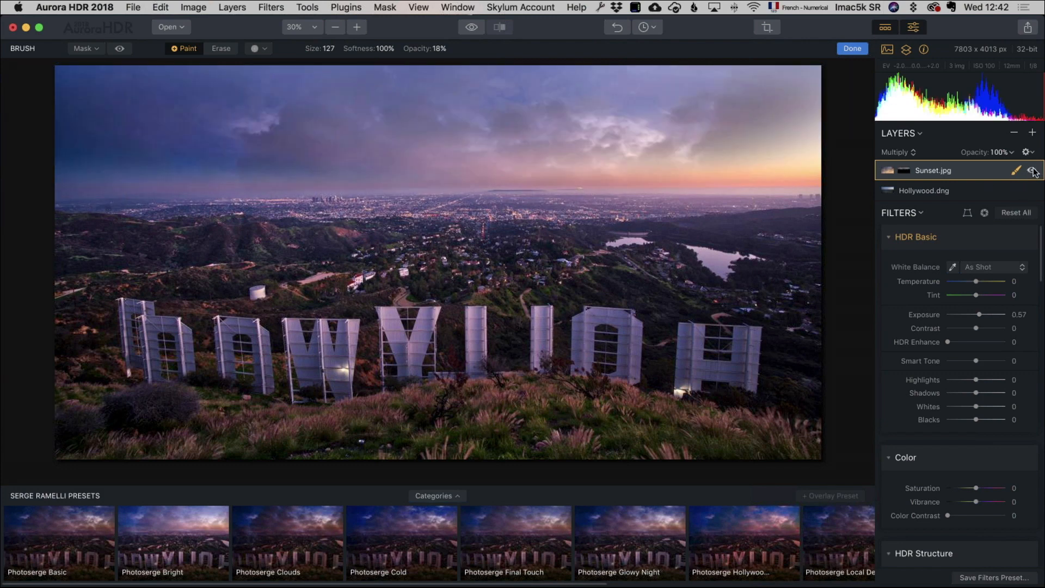
Add an adjustment layer above Sunset.jpg with Contrast 42, Vibrance -5 and Exposure -0.04
click(1033, 133)
click(1022, 145)
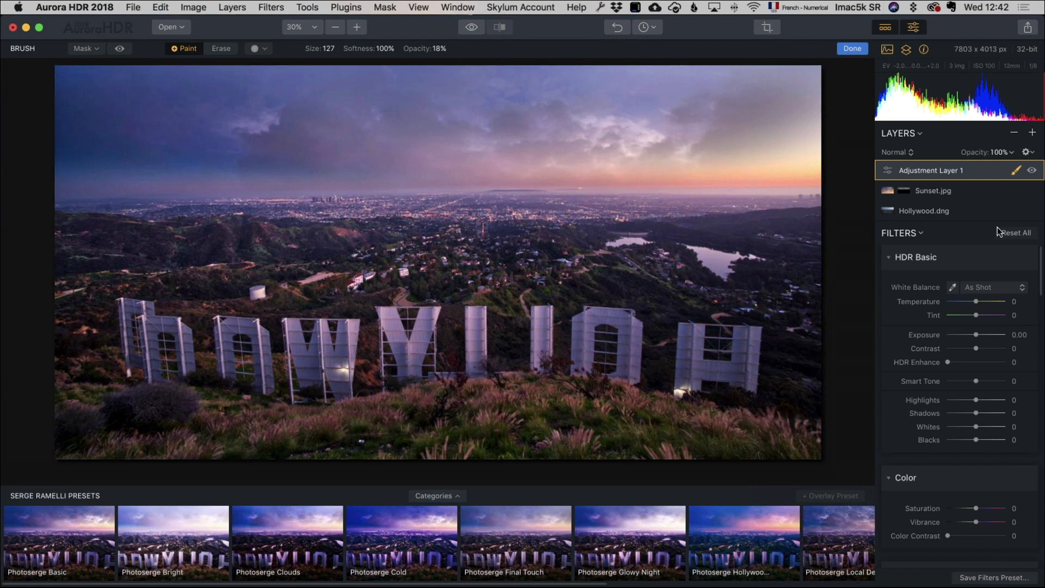
click(988, 348)
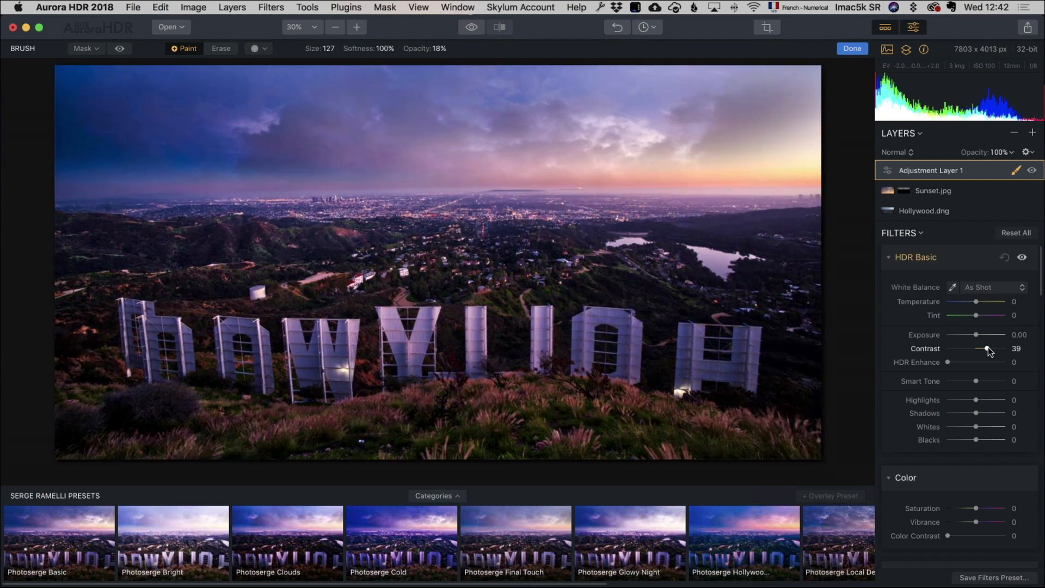
drag(989, 347, 990, 348)
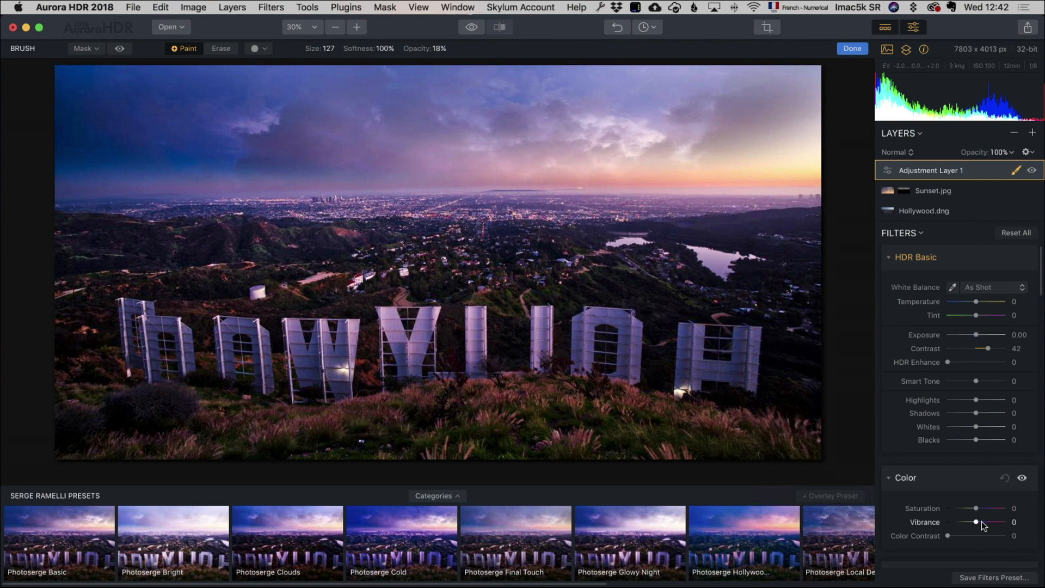
drag(977, 523, 975, 524)
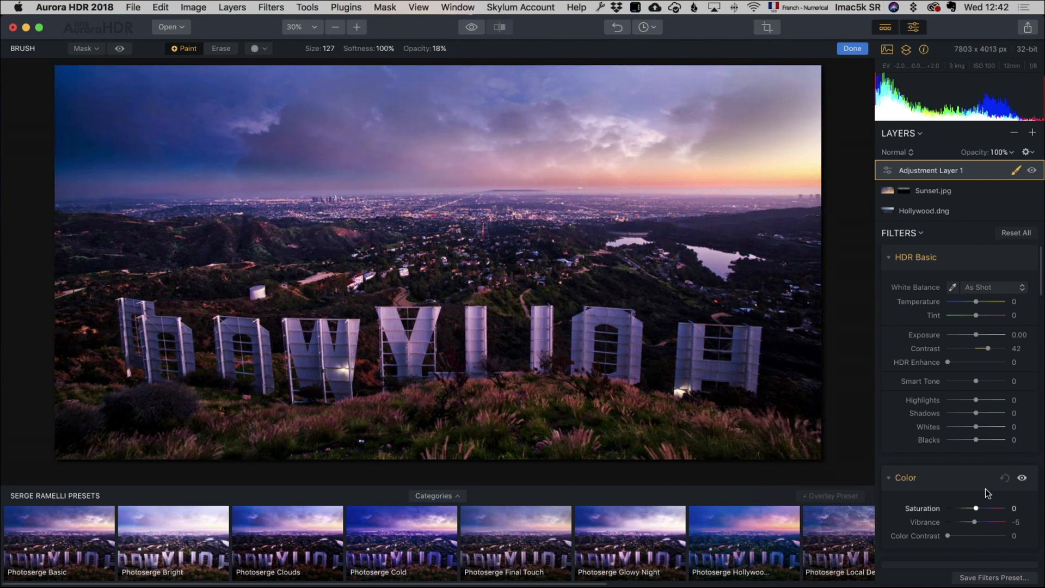
drag(976, 338, 975, 337)
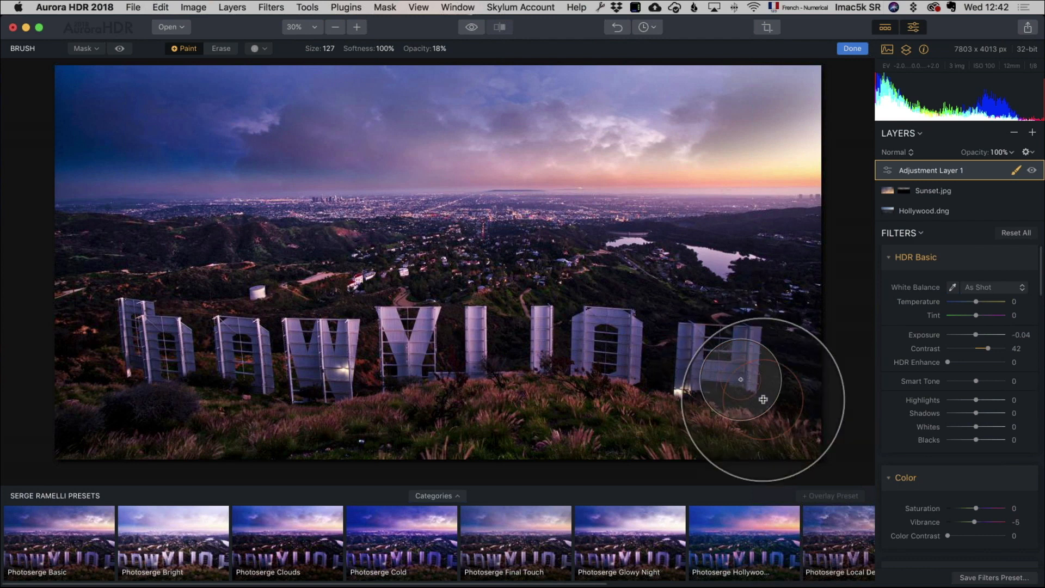
Add an adjustment layer on top of the stack with Temperature 25, Tint 30 and Vibrance 31
click(1032, 133)
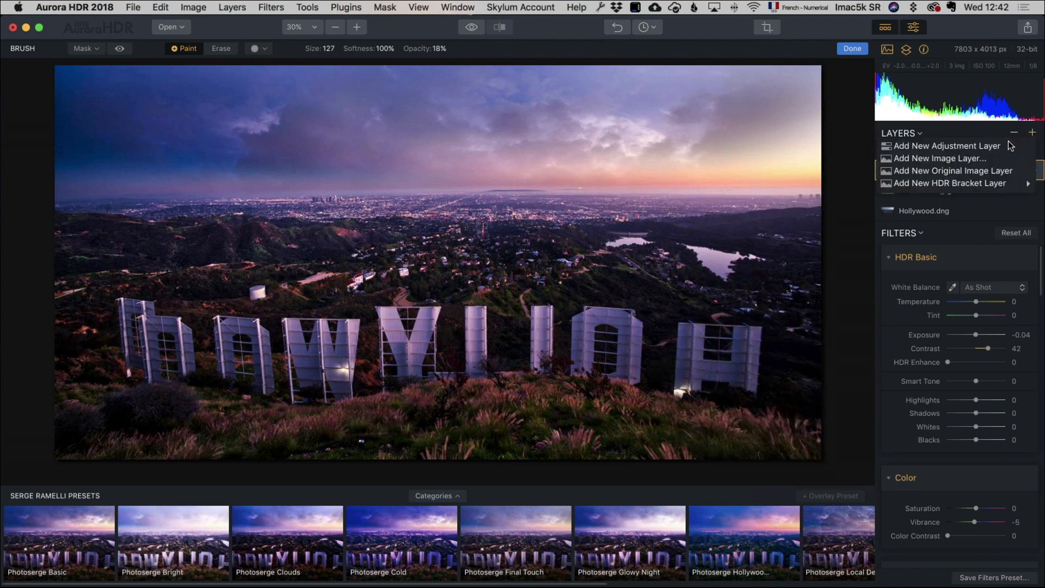
click(1012, 145)
scroll(968, 368, down, 5)
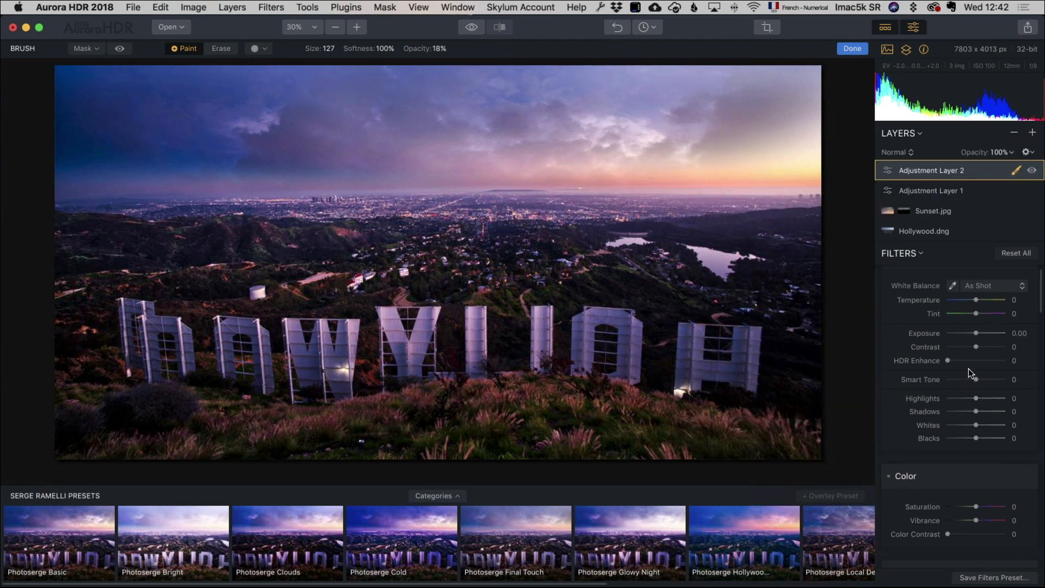
scroll(942, 345, up, 5)
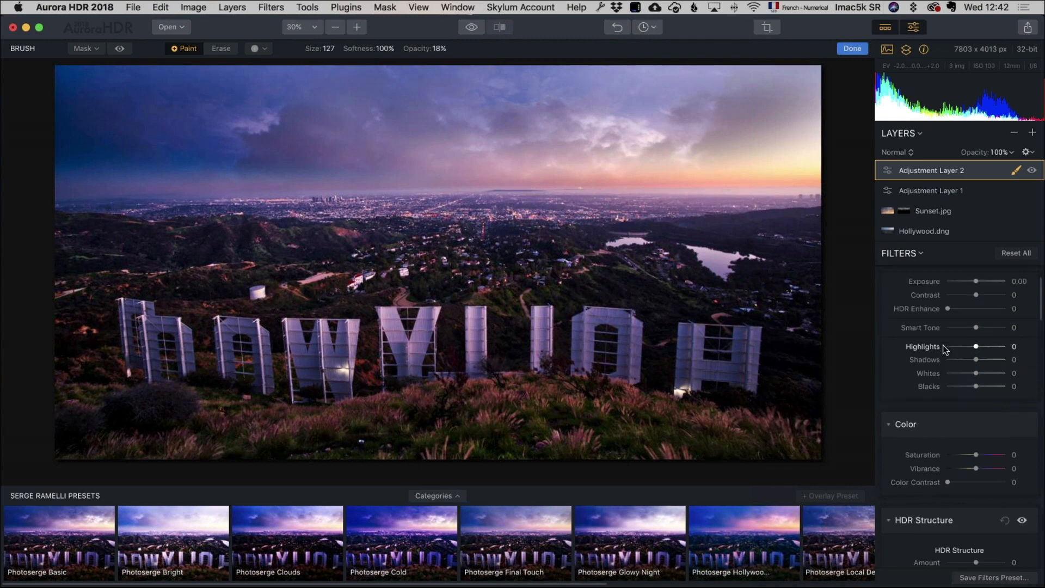
drag(976, 322, 984, 320)
click(986, 334)
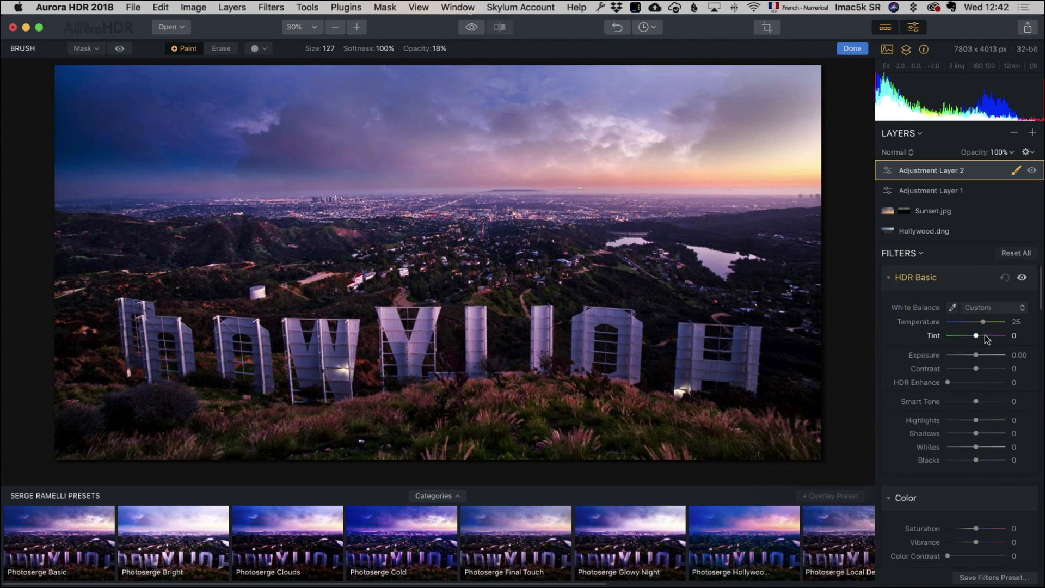
scroll(974, 389, down, 2)
scroll(975, 397, down, 2)
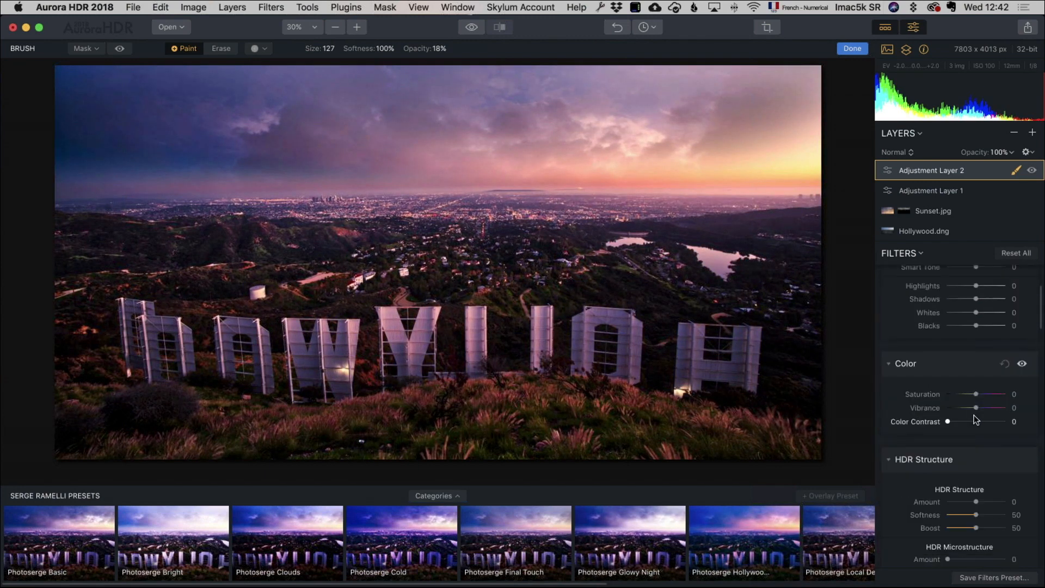
click(985, 407)
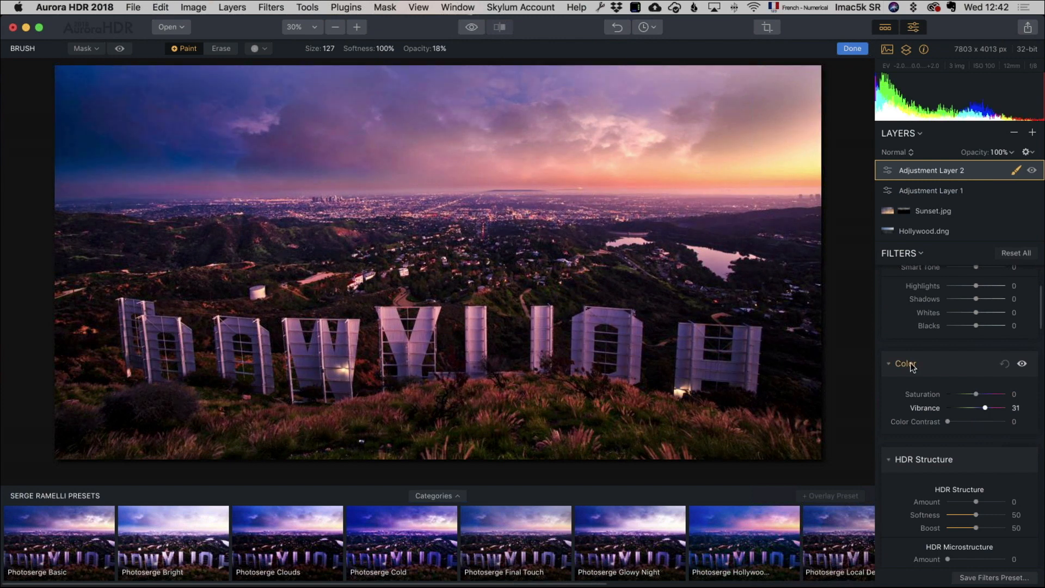
scroll(988, 419, down, 2)
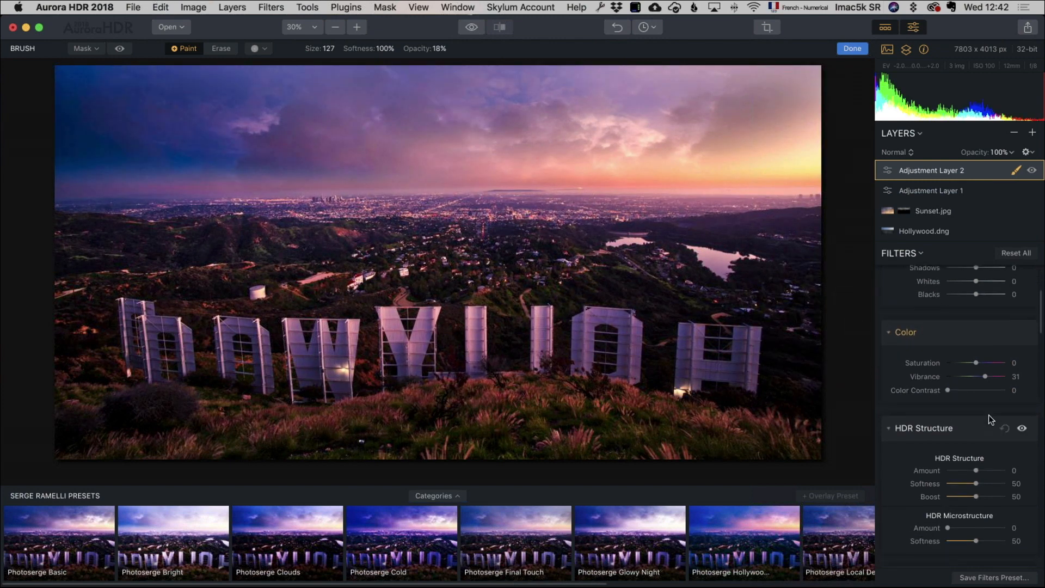
scroll(974, 326, up, 5)
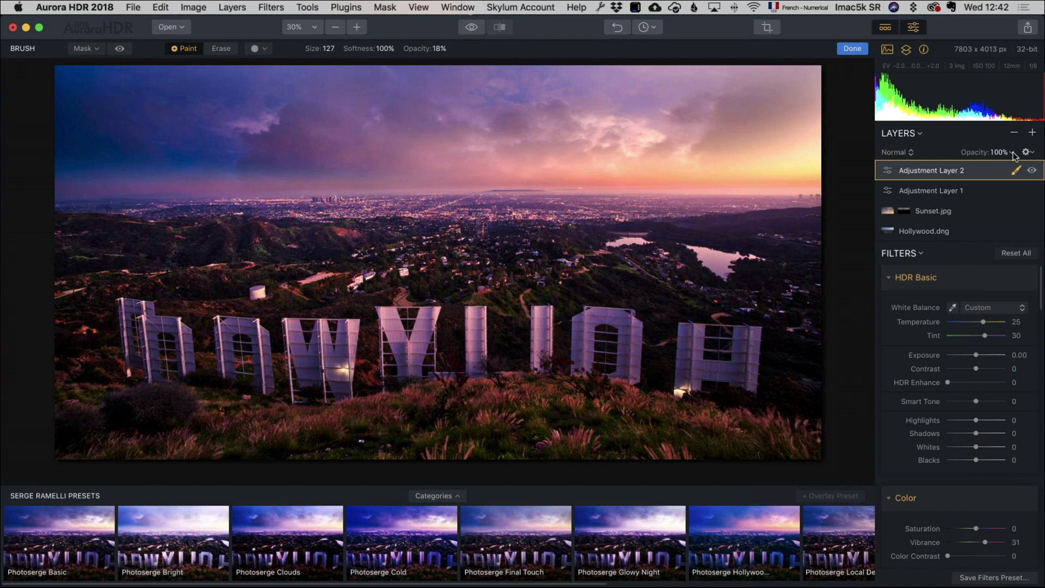
Mask the warm adjustment layer with a nearly horizontal gradient centred on the horizon, so it affects mainly the sky
click(1018, 172)
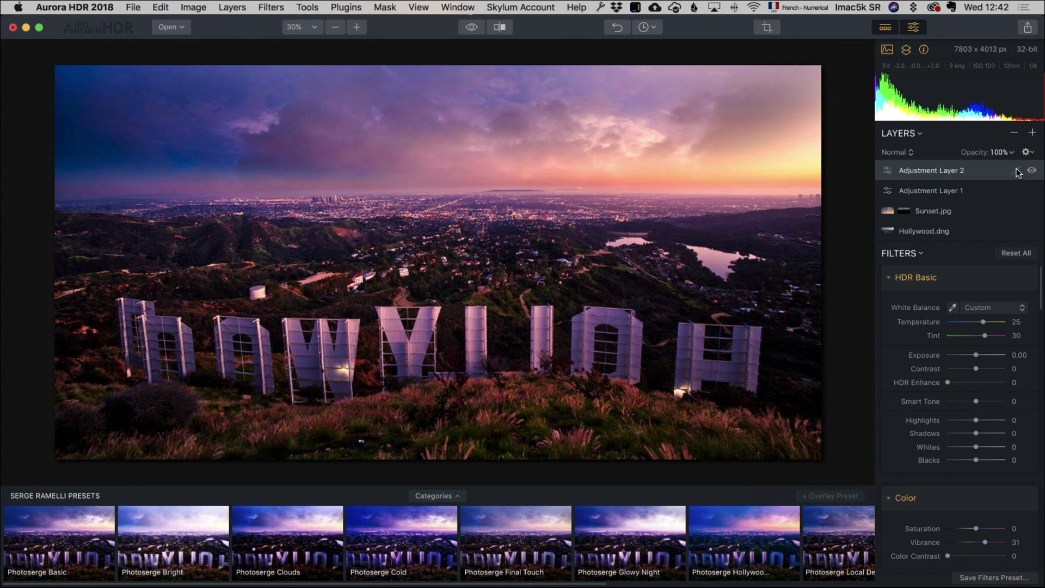
click(1016, 171)
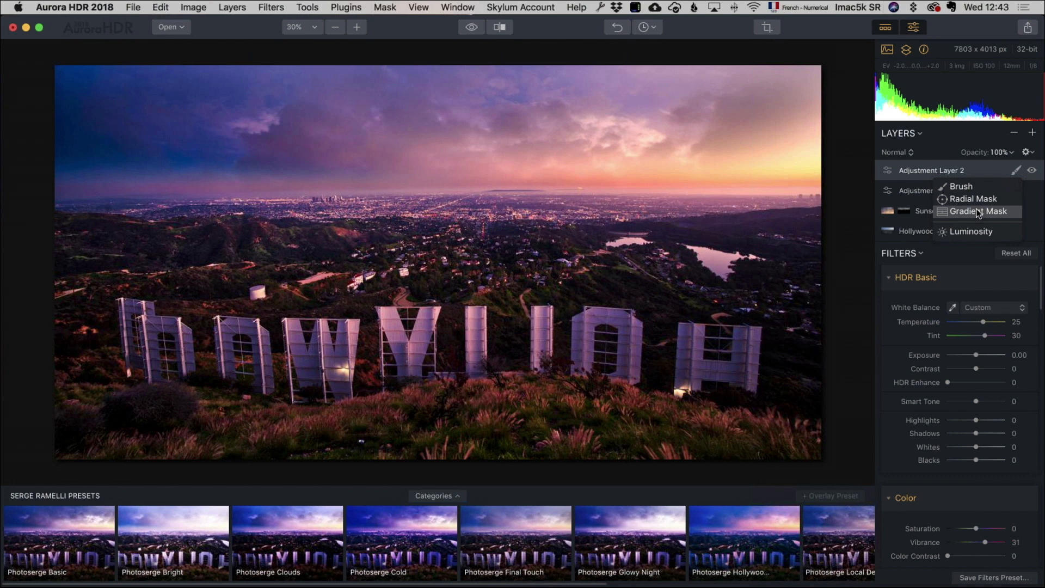
click(978, 211)
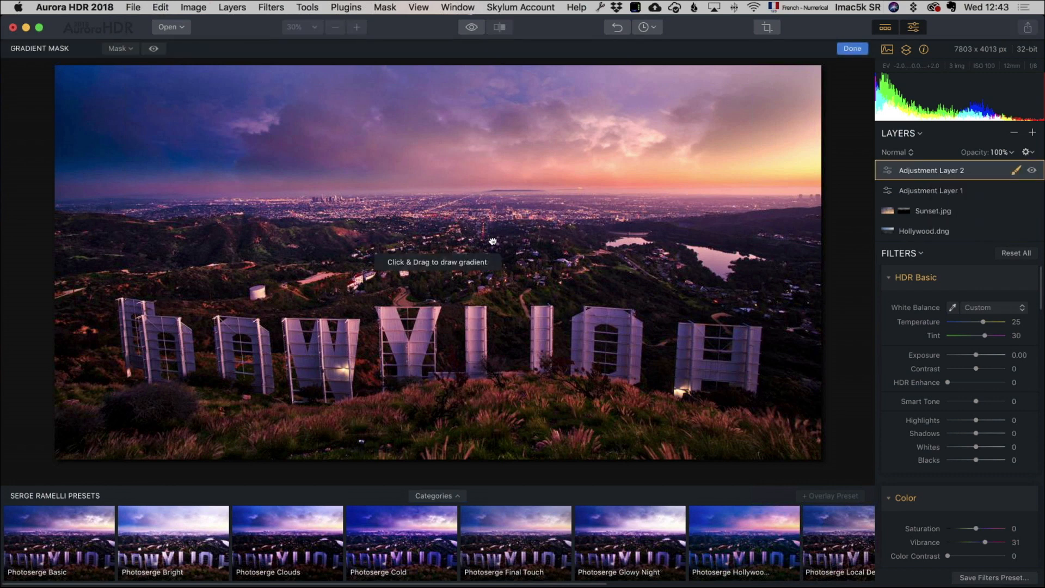
drag(493, 242, 482, 339)
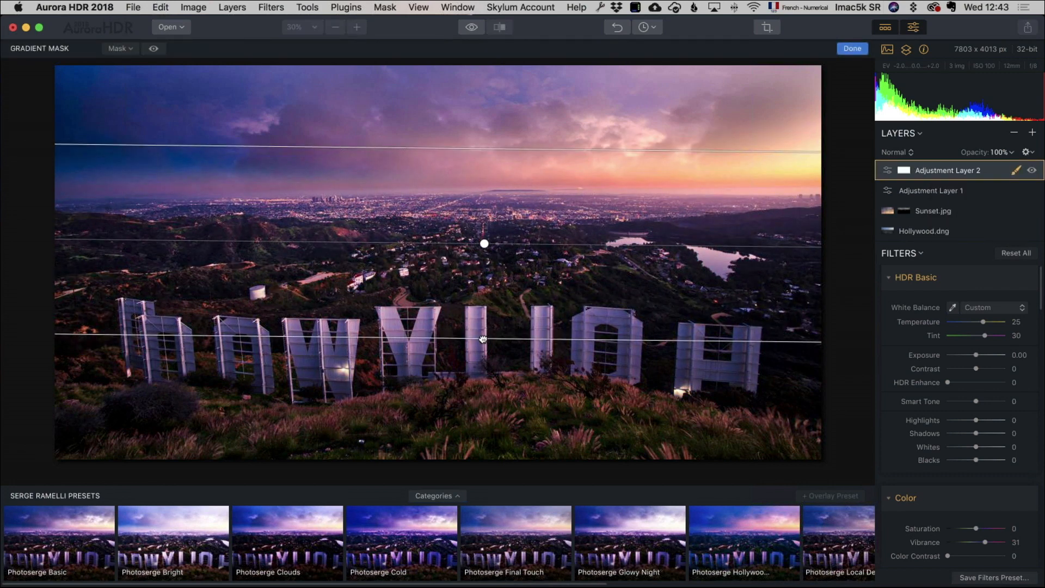
drag(484, 243, 534, 200)
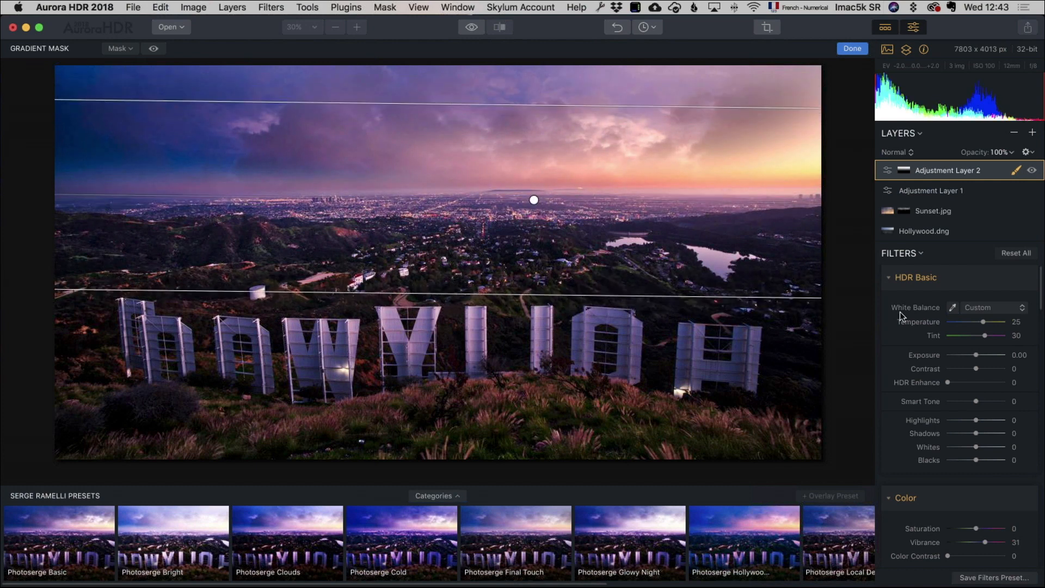
Add another adjustment layer on top with HDR Enhance 20, Exposure 0.30 and HDR Structure Amount 31
click(1034, 136)
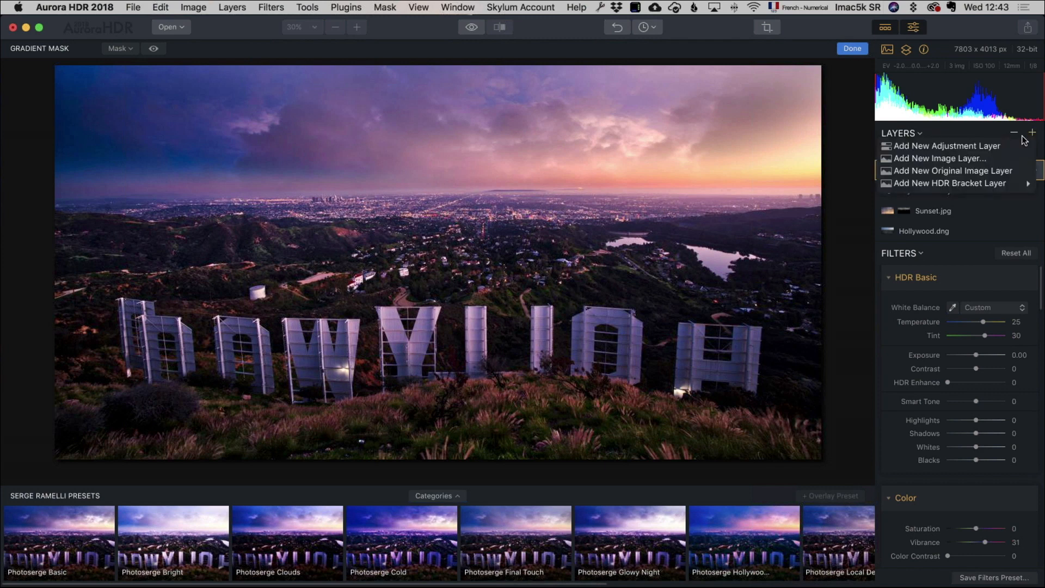
click(1010, 144)
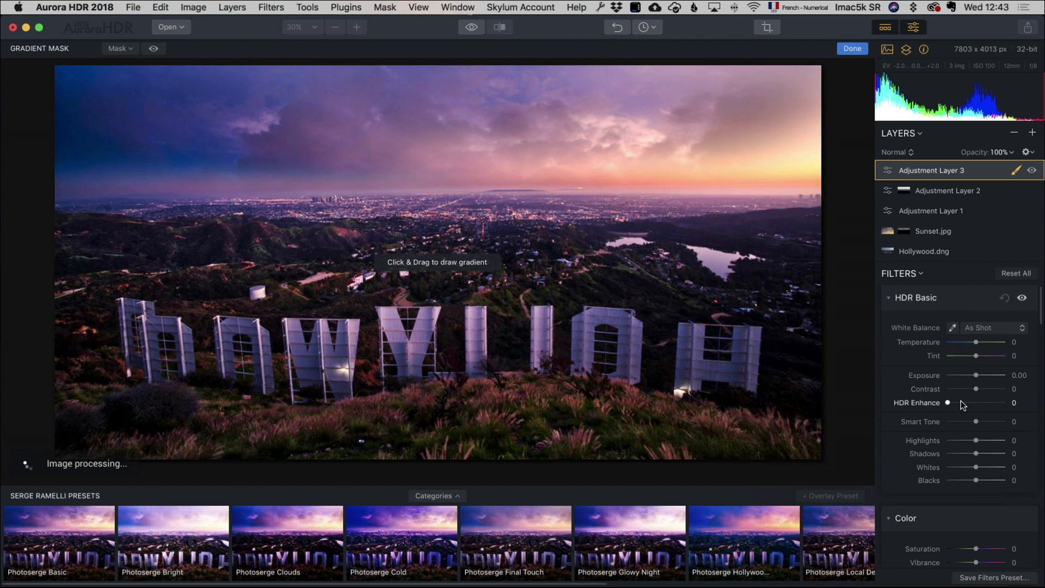
drag(948, 403, 978, 377)
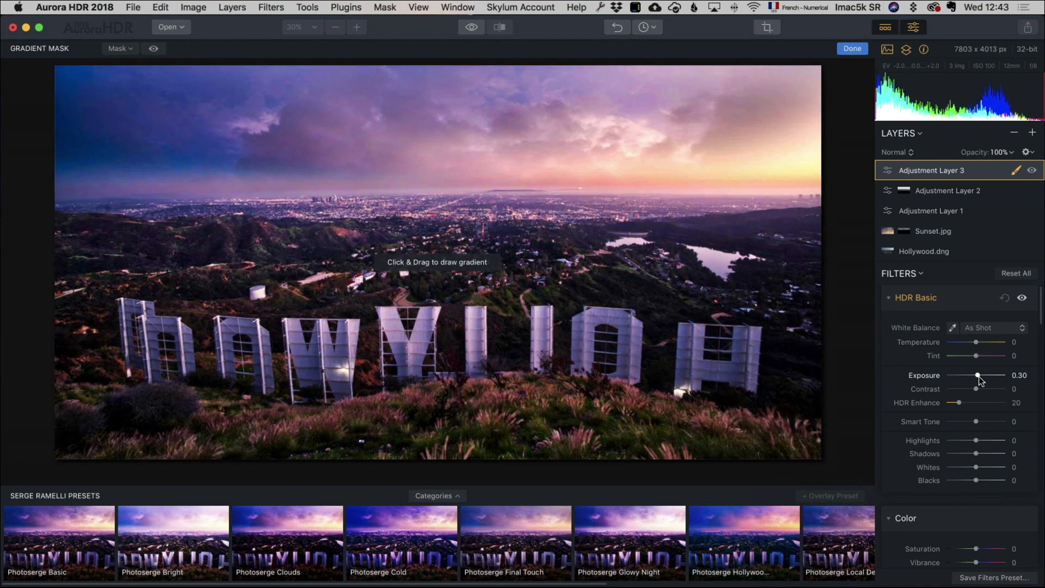
scroll(981, 400, down, 2)
scroll(979, 400, down, 8)
drag(976, 431, 986, 434)
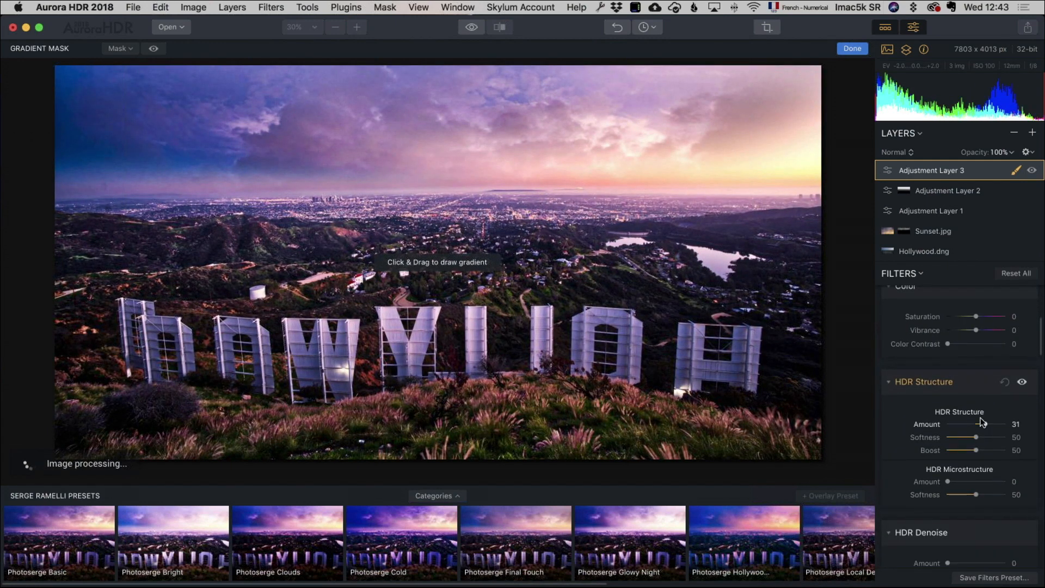
Set the top adjustment layer's HDR Details Boost to Small 10, Medium 8 and Large 6
scroll(983, 423, down, 10)
scroll(982, 423, down, 5)
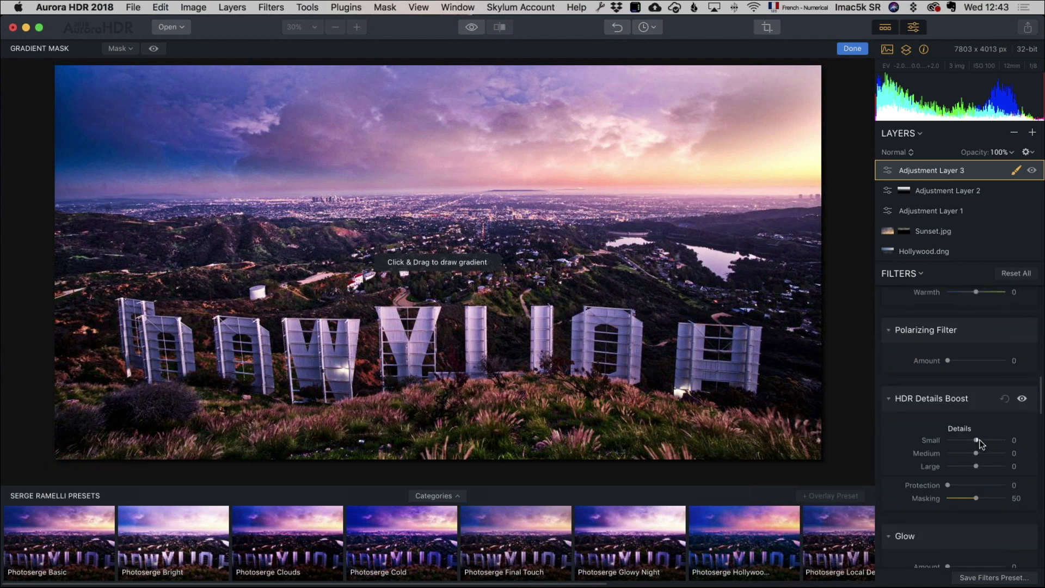
drag(976, 440, 978, 453)
drag(976, 466, 978, 466)
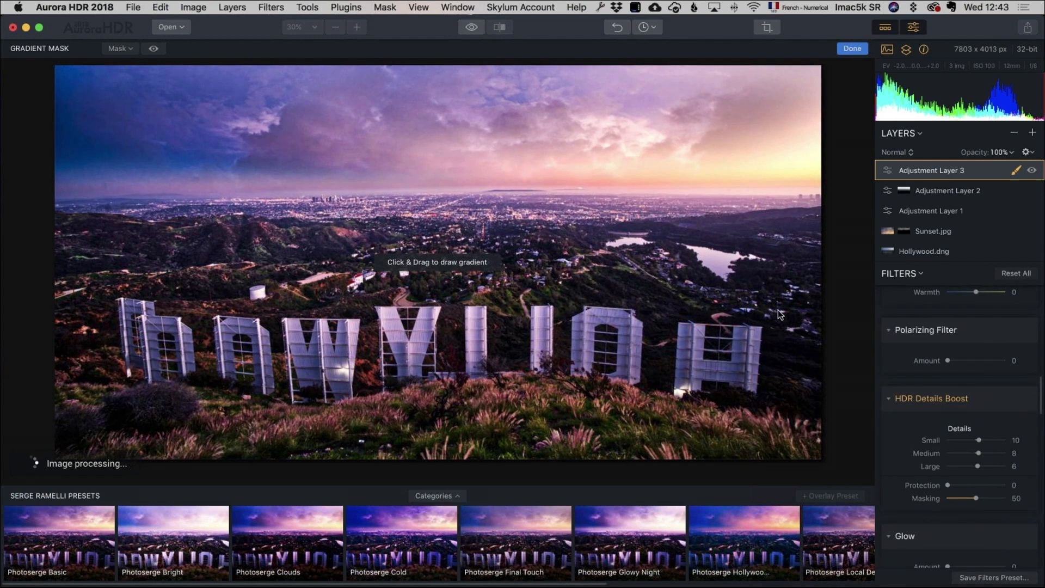
Brush the top adjustment layer's effect onto the Hollywood letters at size 127 and 81% opacity
click(1015, 171)
click(1017, 171)
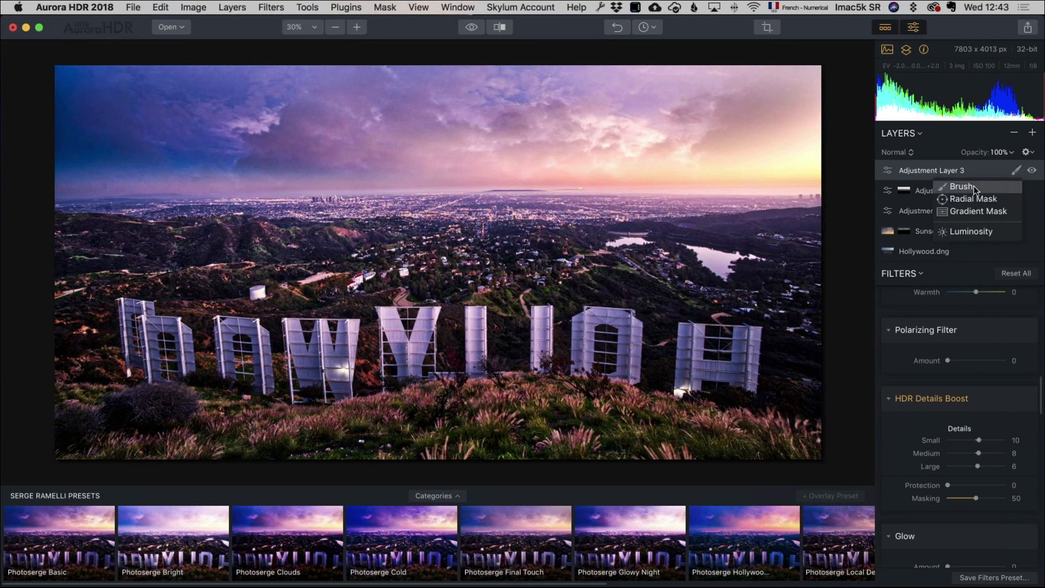
click(976, 186)
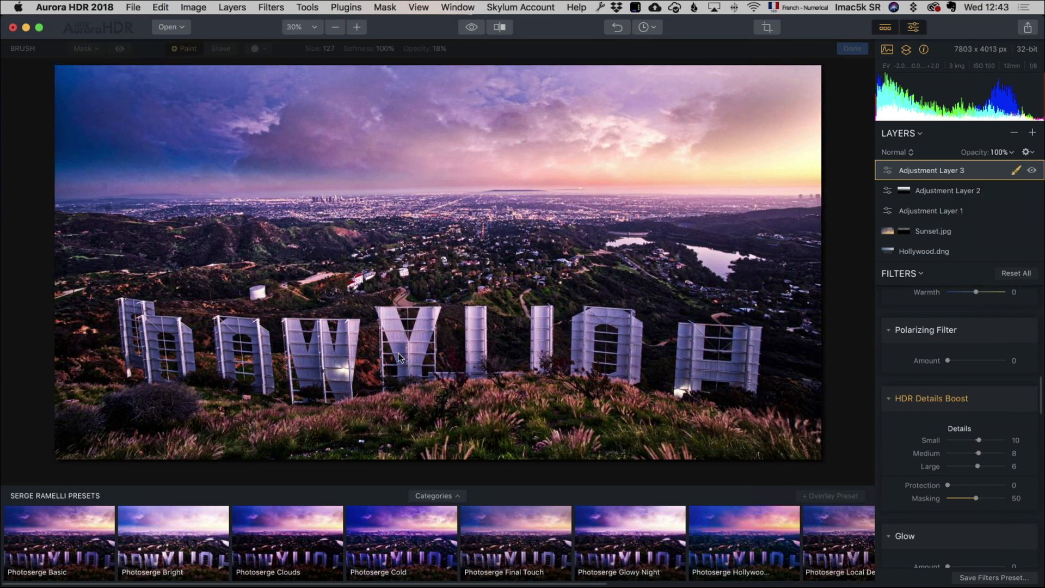
click(439, 48)
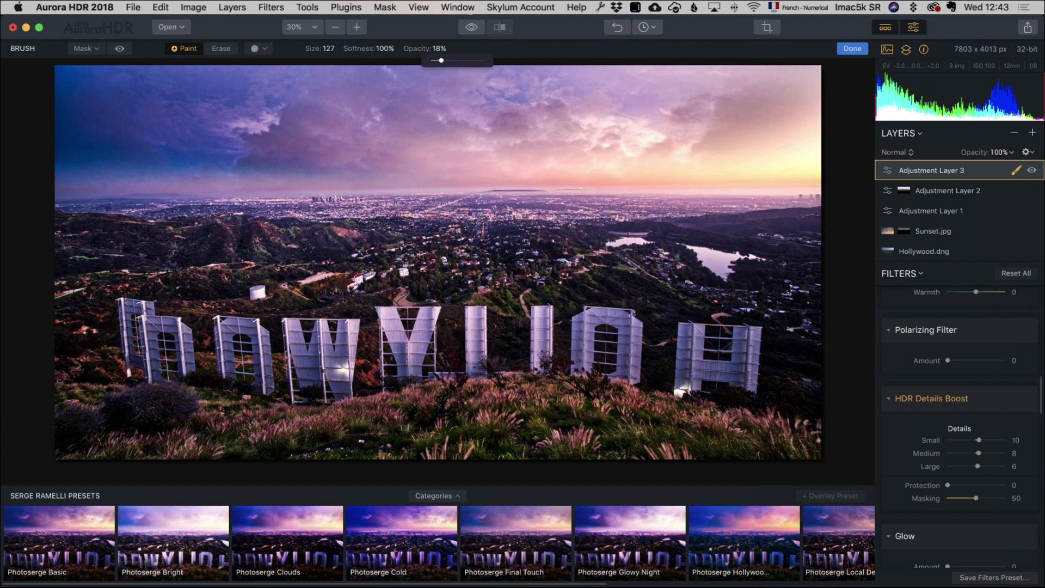
drag(441, 60, 474, 60)
mouse_move(134, 334)
mouse_down()
mouse_move(777, 378)
mouse_move(182, 345)
mouse_move(719, 345)
mouse_move(107, 325)
mouse_move(730, 345)
mouse_move(150, 346)
mouse_move(215, 327)
mouse_move(742, 350)
mouse_move(747, 320)
mouse_up()
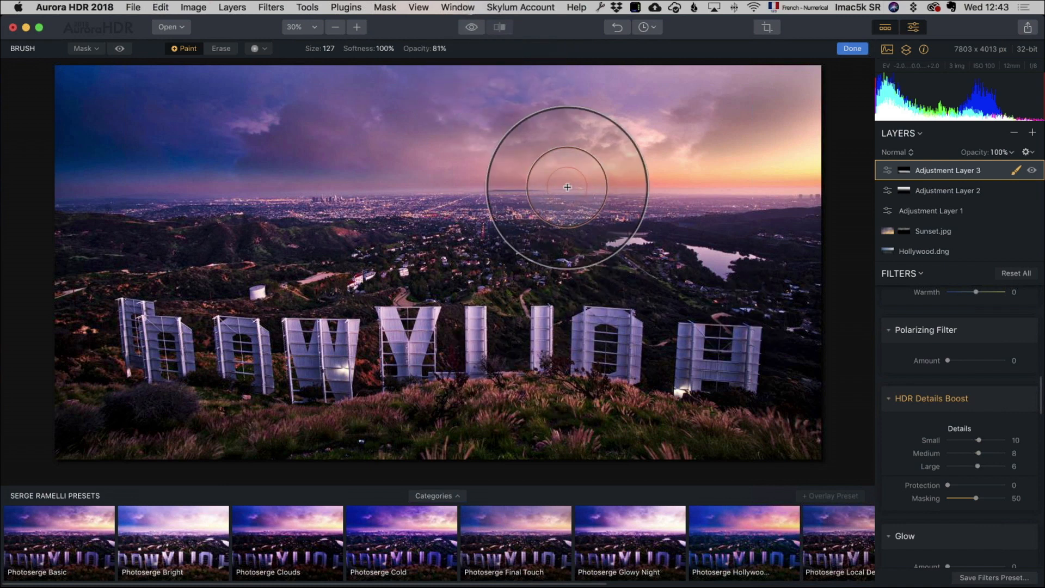
Compare the edited photo with the original, and finish the brush masking
click(465, 28)
click(465, 29)
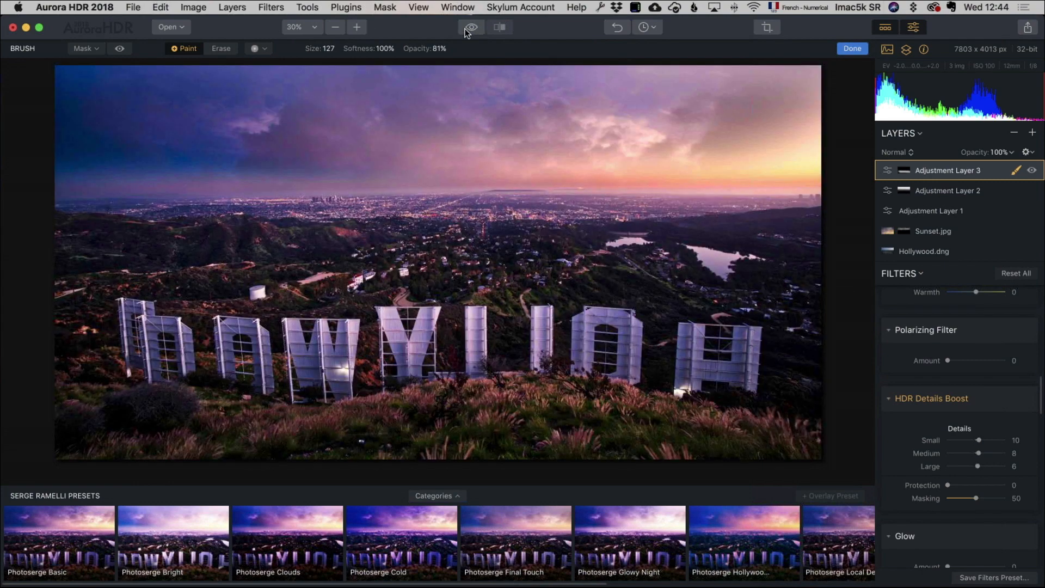
click(465, 29)
click(465, 28)
click(853, 48)
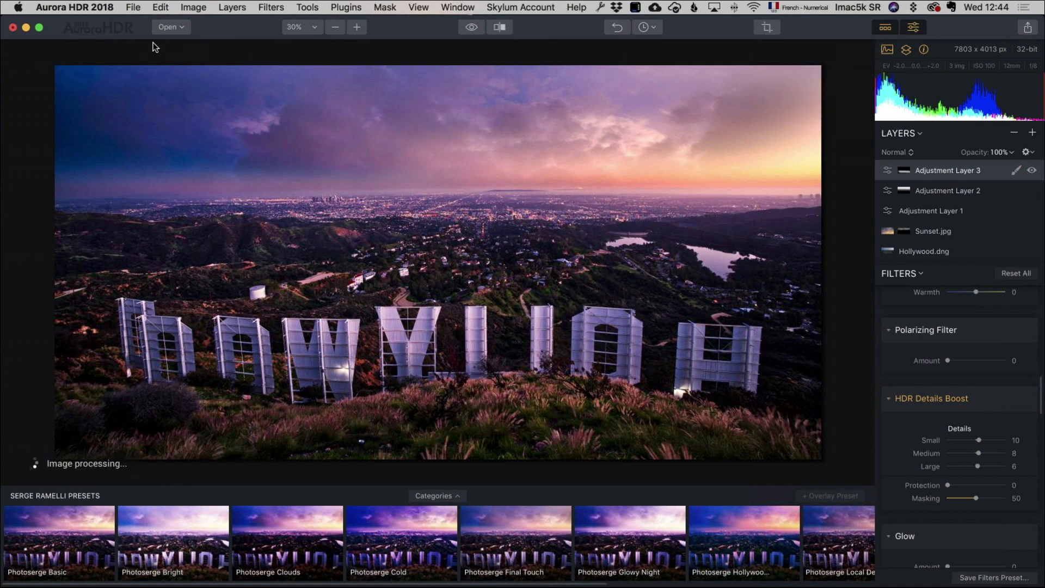
Export the photo to the Desktop as Hollywood, an sRGB JPEG at quality 85 with a 2500 long edge and no sharpening
click(134, 8)
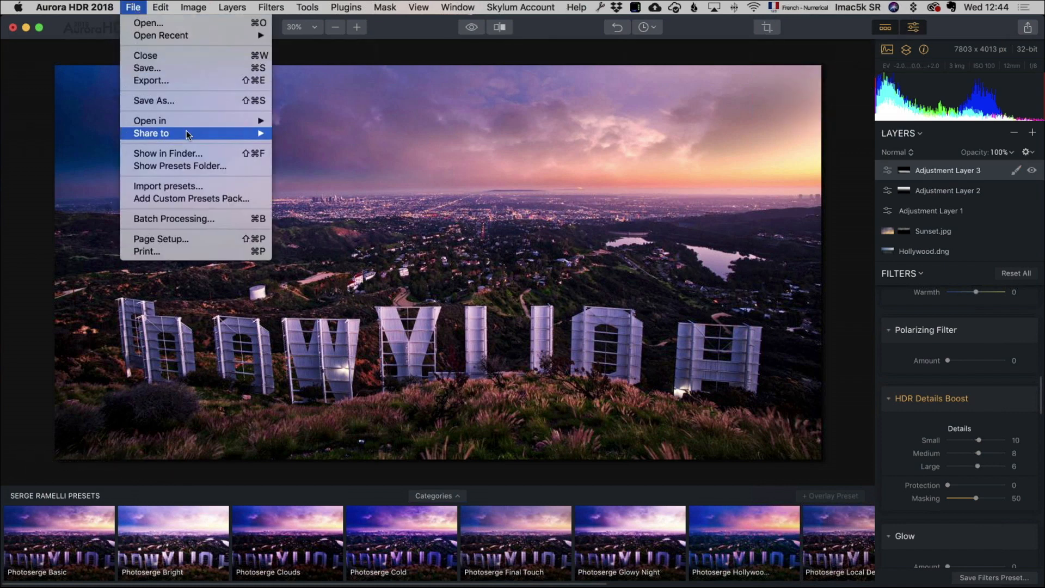
mouse_move(183, 121)
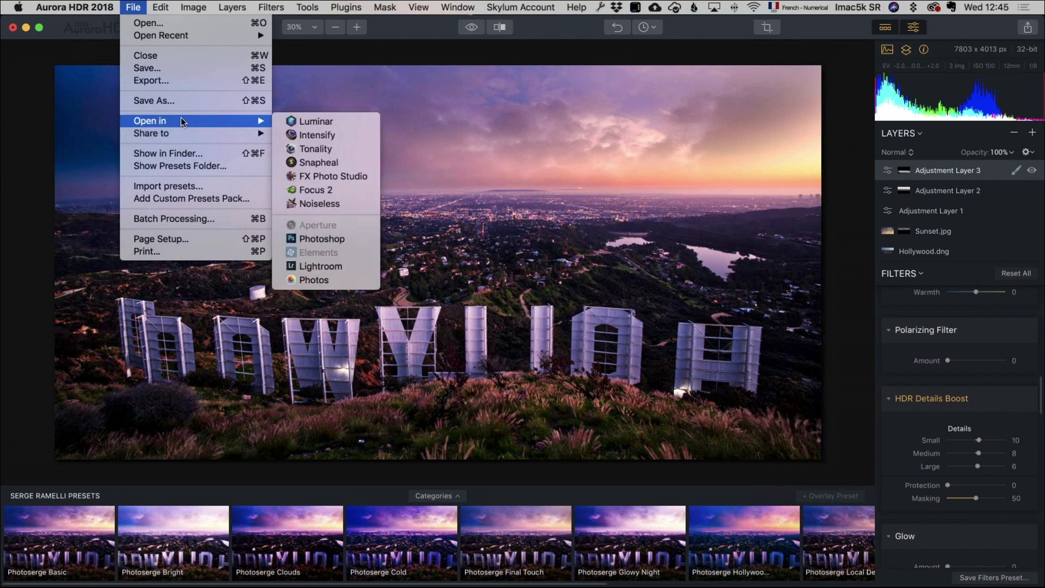
click(180, 81)
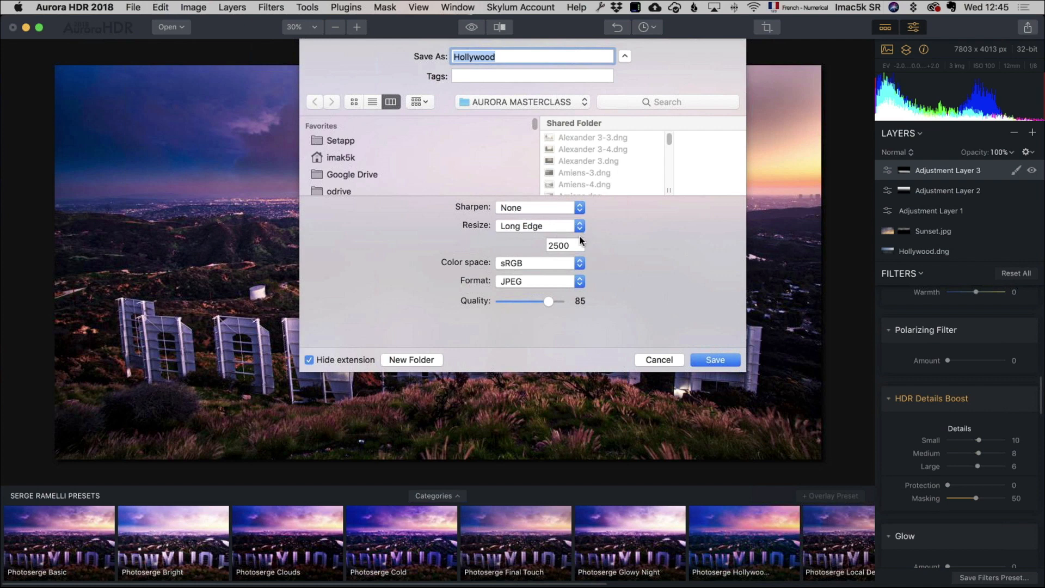
double_click(573, 245)
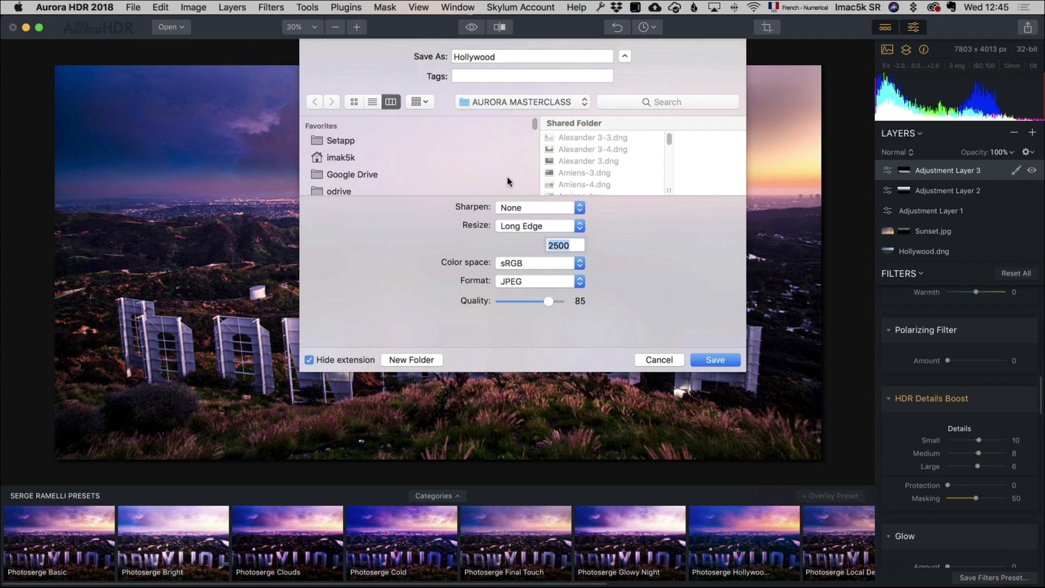
scroll(507, 174, down, 5)
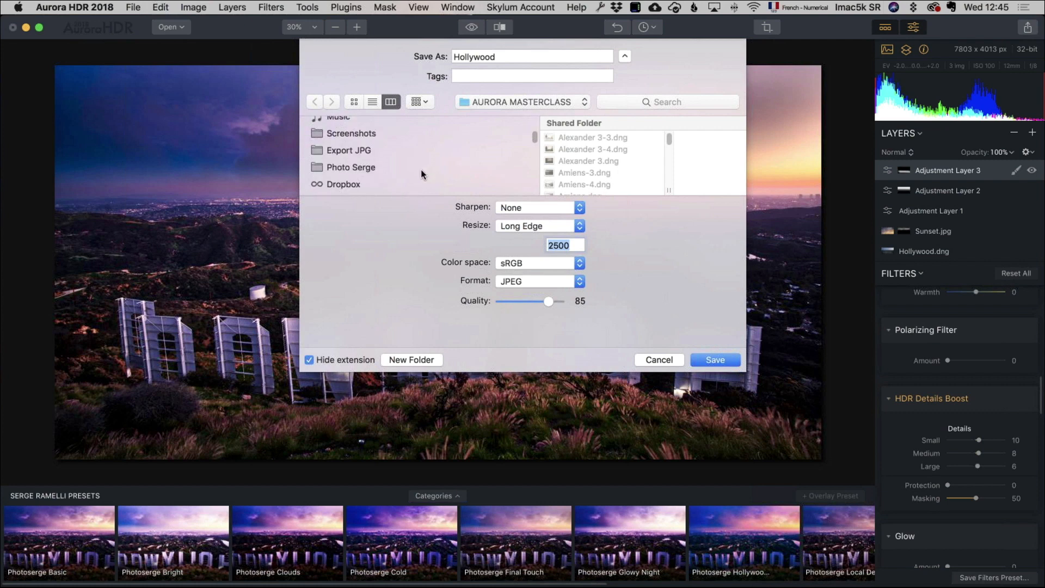
scroll(420, 169, down, 5)
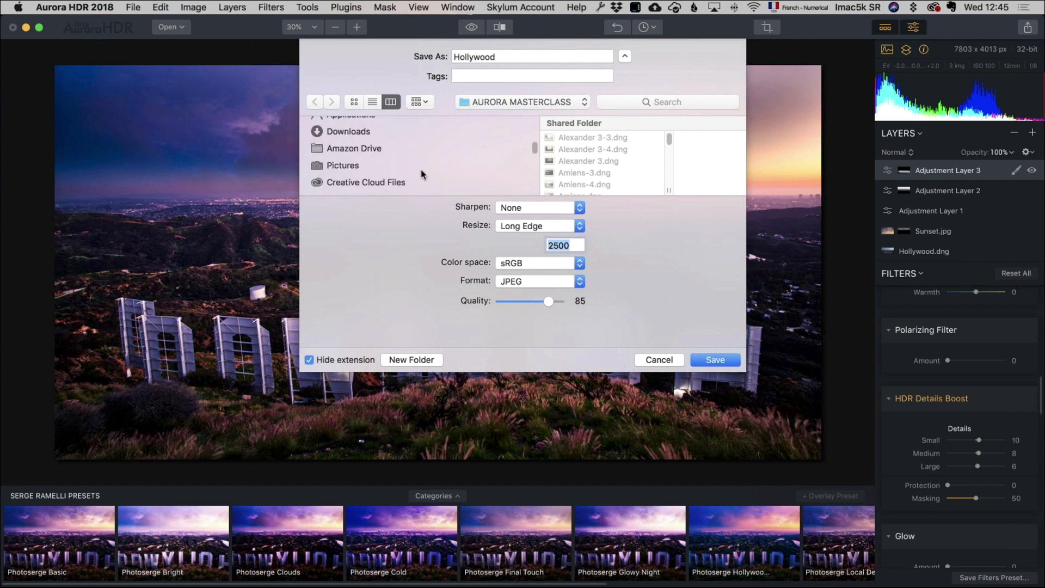
key(super+shift+d)
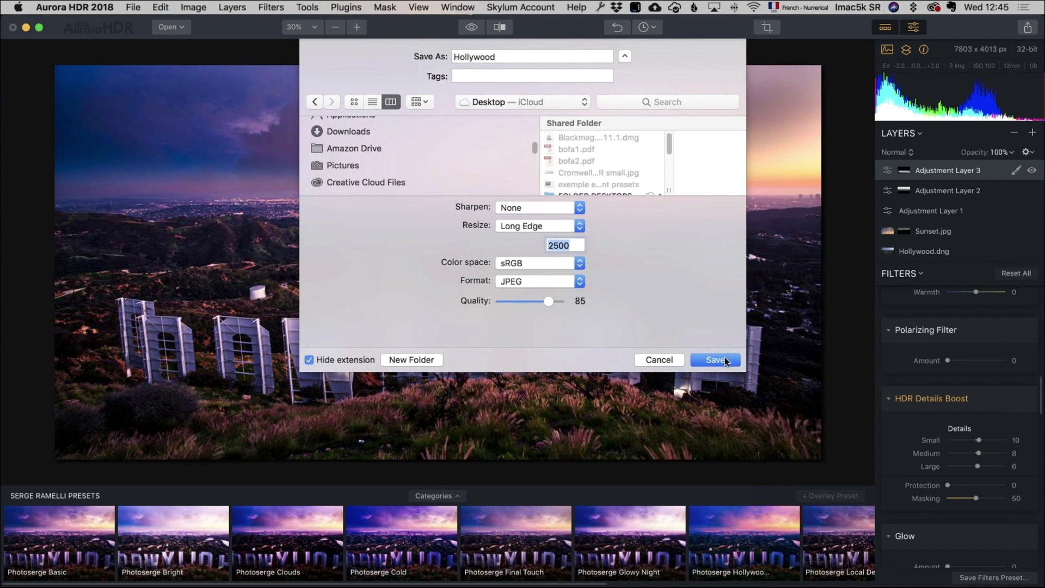
click(724, 360)
Open LA Defense.cr2 from the AURORA MASTERCLASS folder without saving the current document, and create its HDR with Tone Mapping on
click(134, 7)
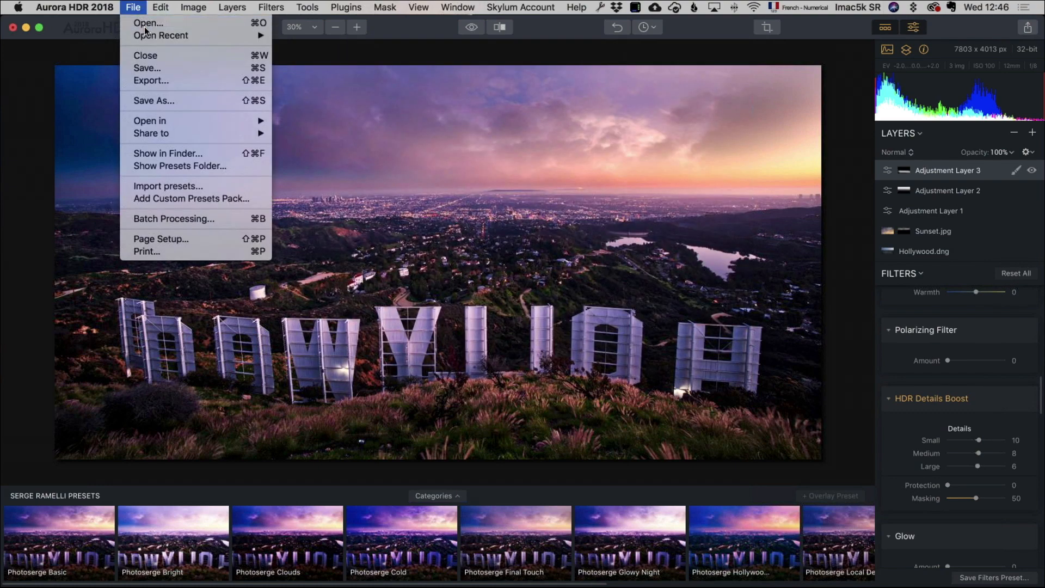
click(145, 27)
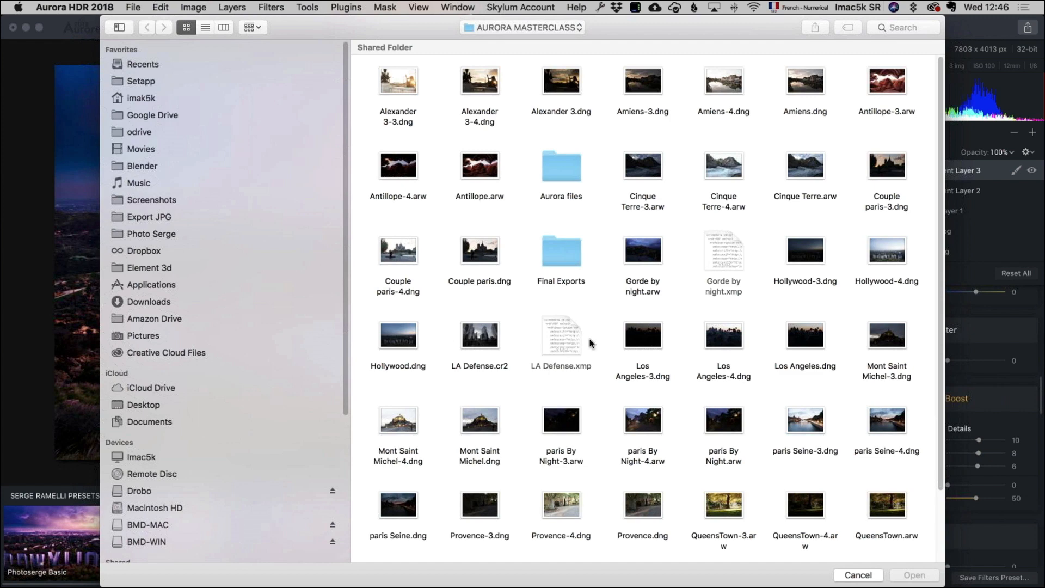
scroll(654, 325, down, 3)
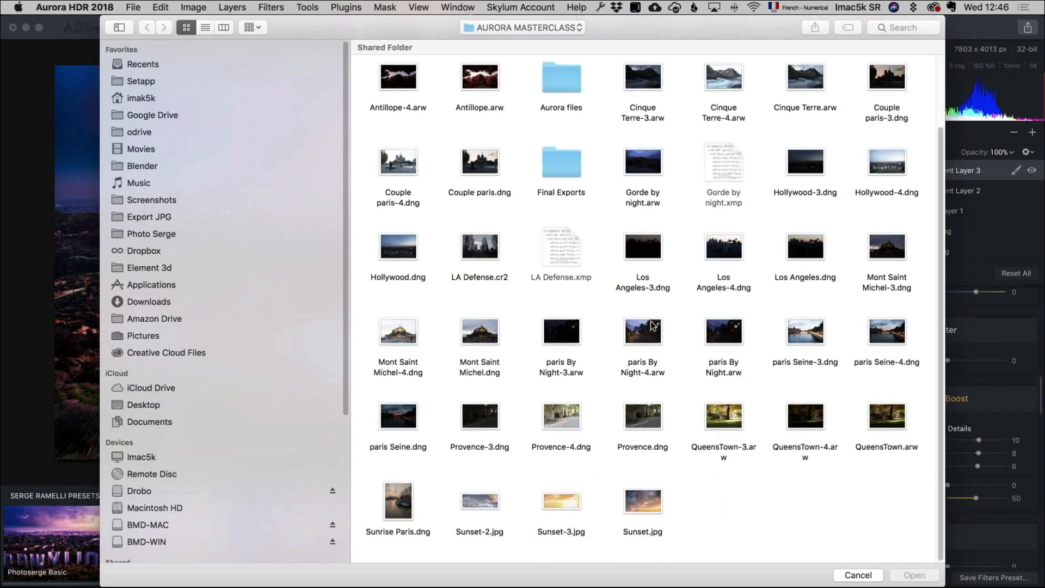
scroll(653, 326, up, 2)
click(480, 335)
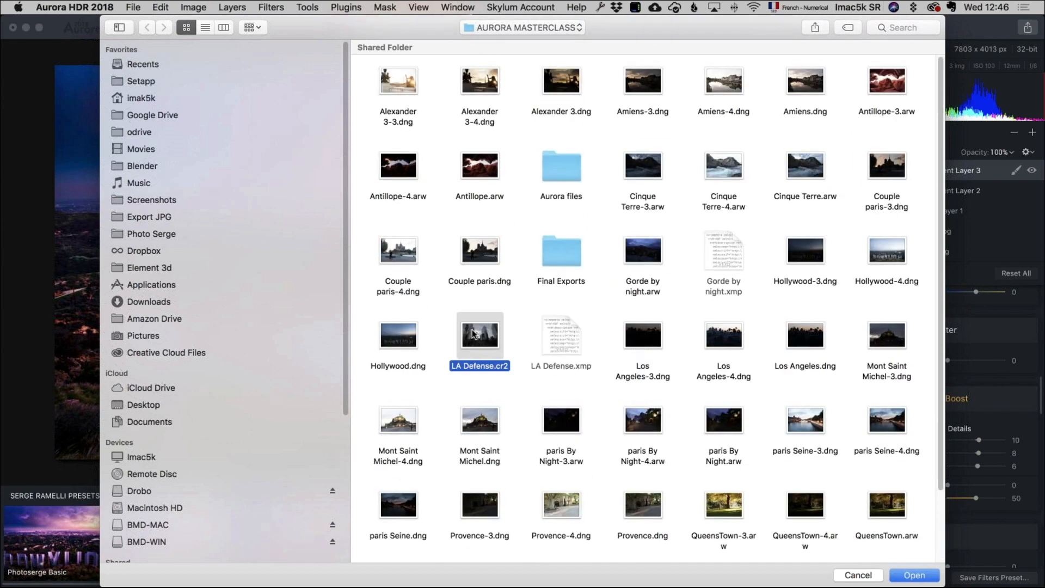
click(915, 575)
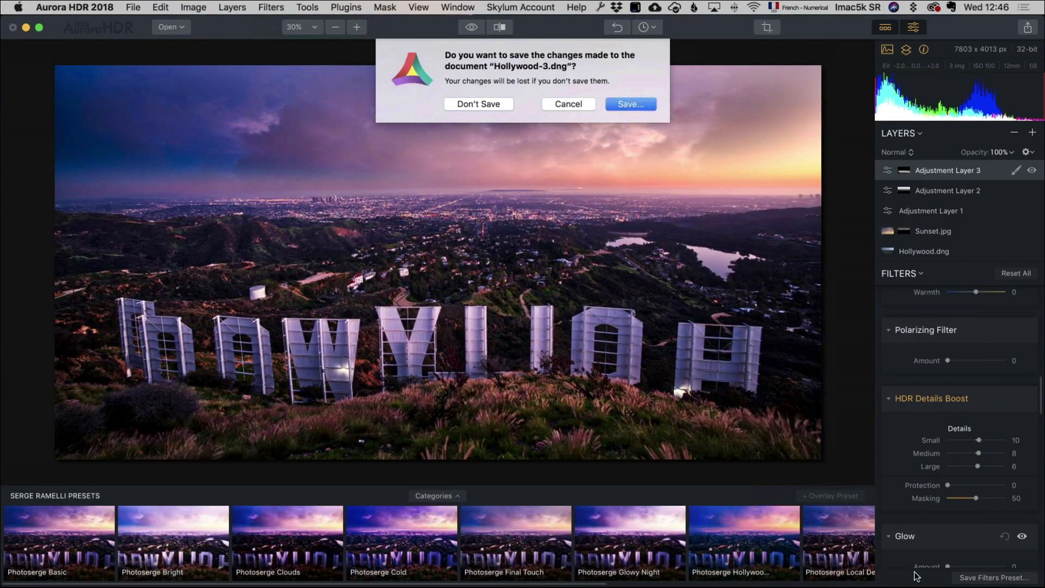
click(459, 104)
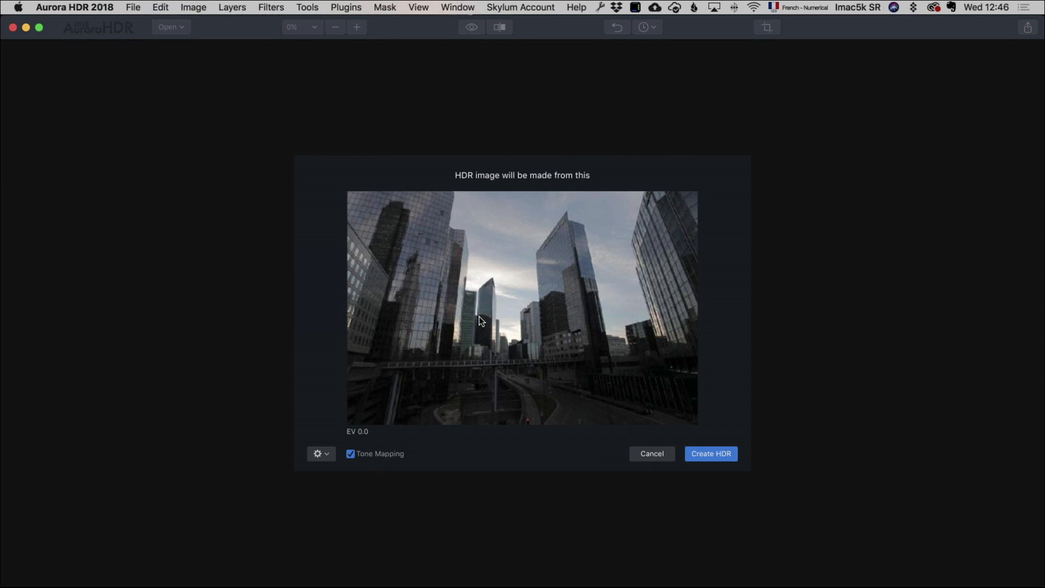
click(712, 454)
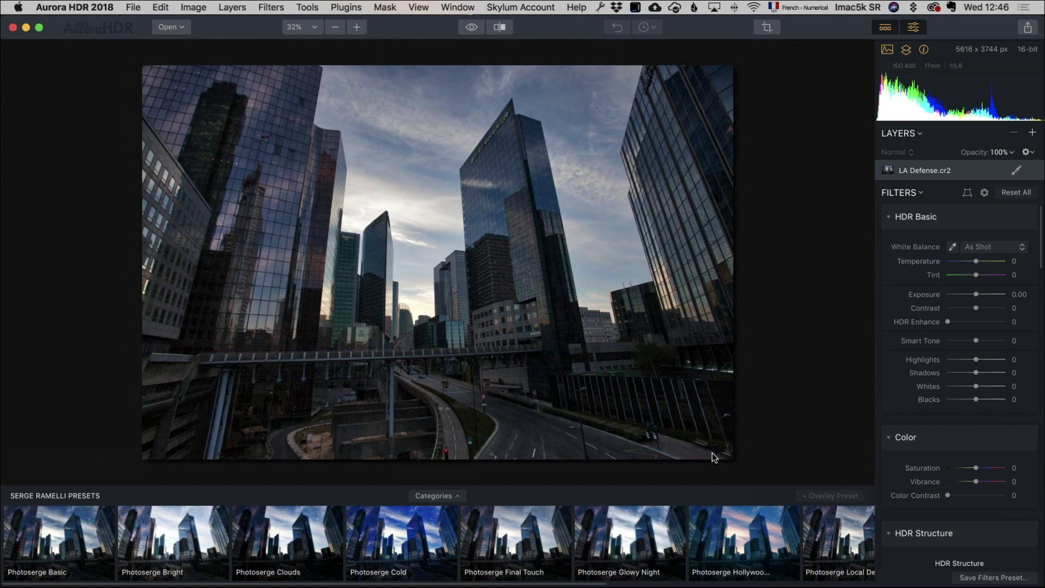
Try the Photoserge Basic preset against the original photo, and reset all filters
click(59, 546)
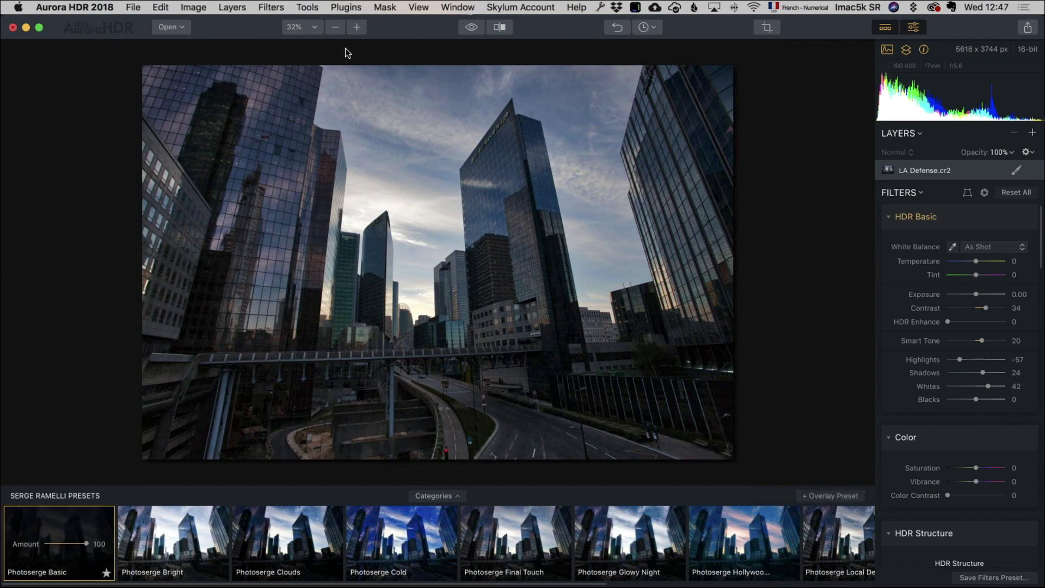
click(473, 29)
click(472, 28)
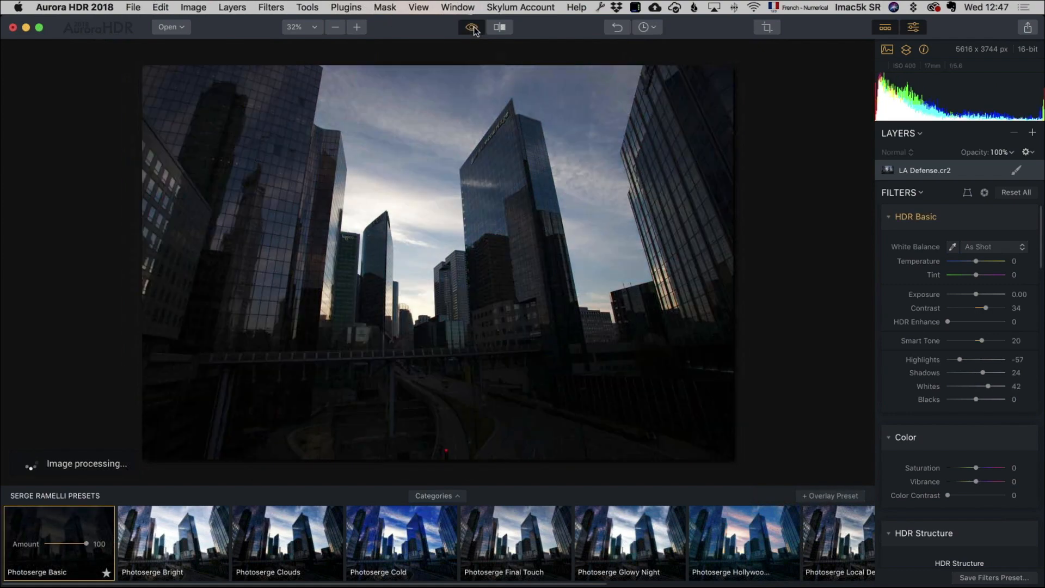
click(472, 28)
click(472, 28)
click(1027, 193)
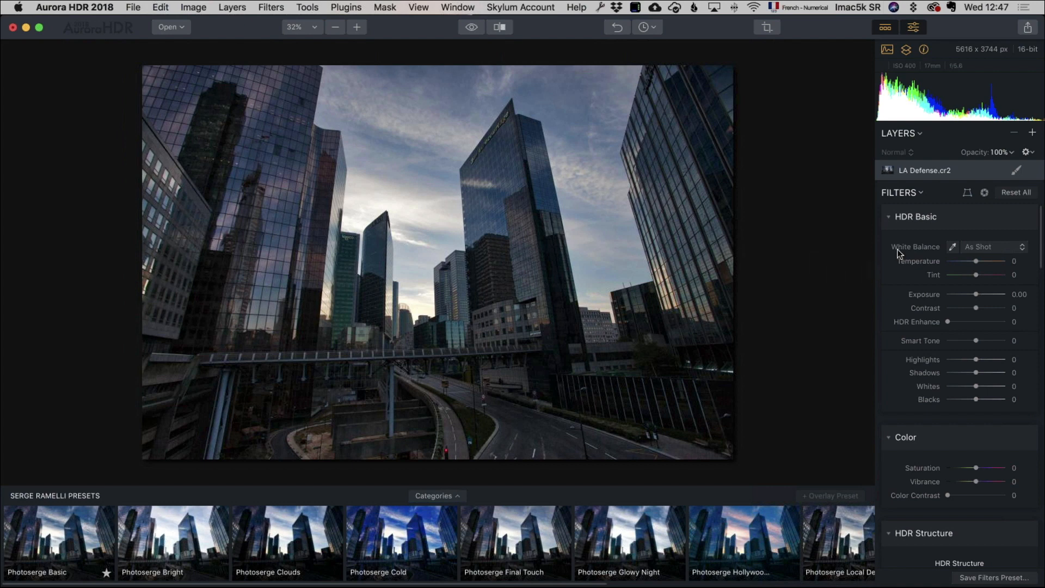
Straighten the buildings' perspective with Transform set to Vertical -44, Rotate 24, Aspect 10 and Y Offset -44
click(967, 194)
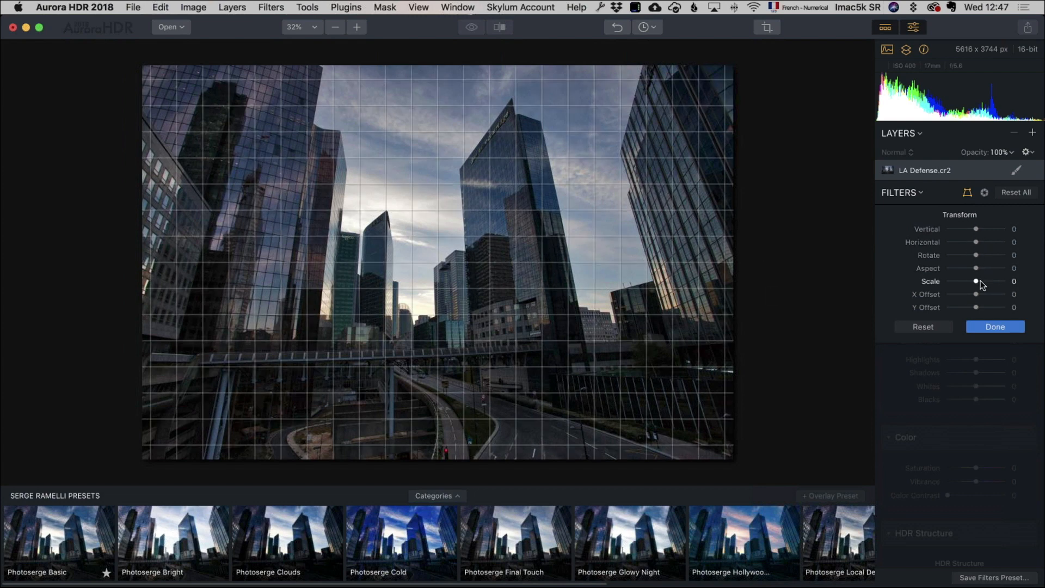
drag(975, 255, 981, 255)
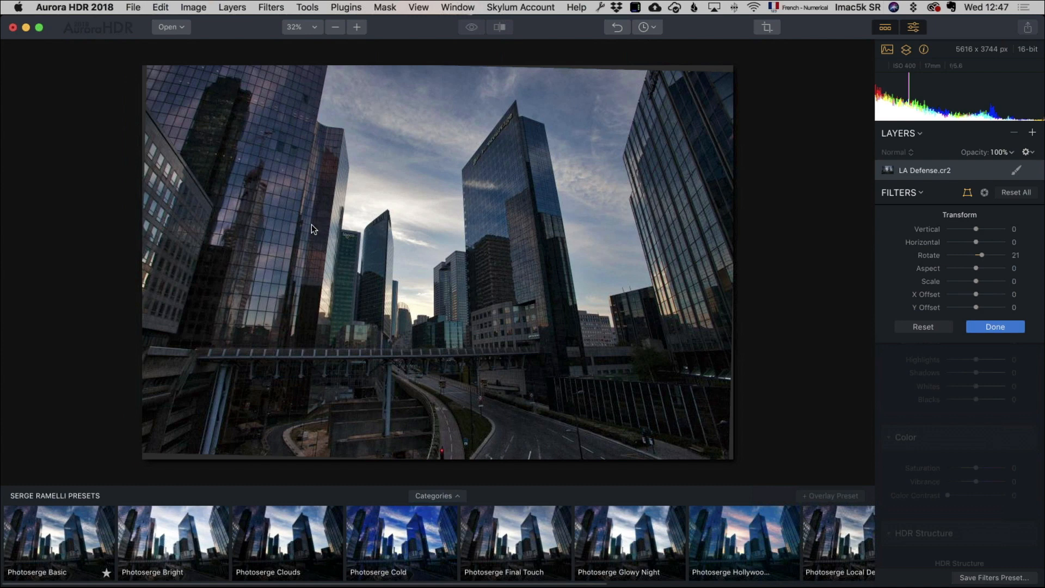
drag(981, 254, 978, 253)
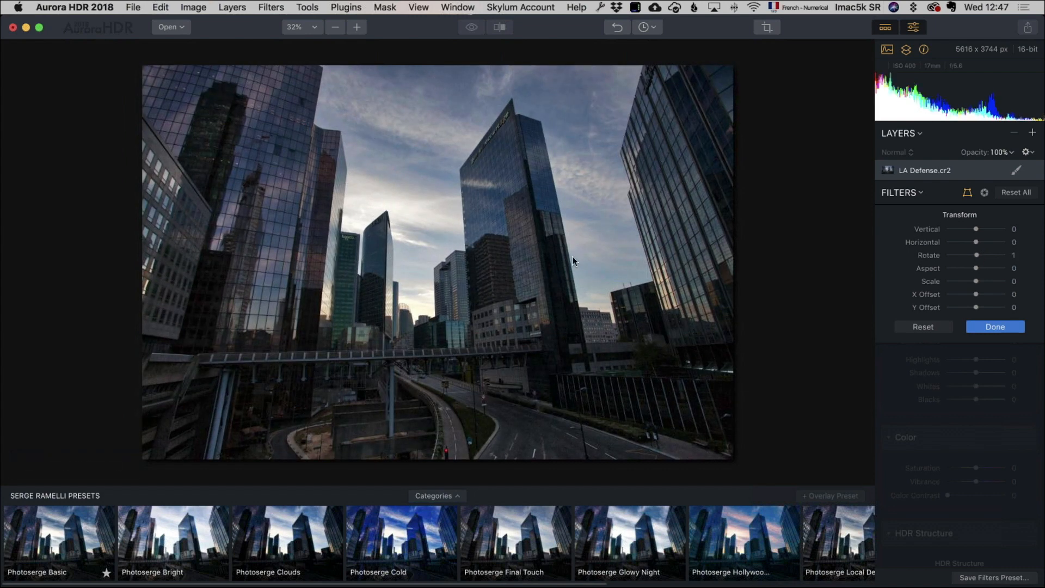
drag(975, 255, 969, 230)
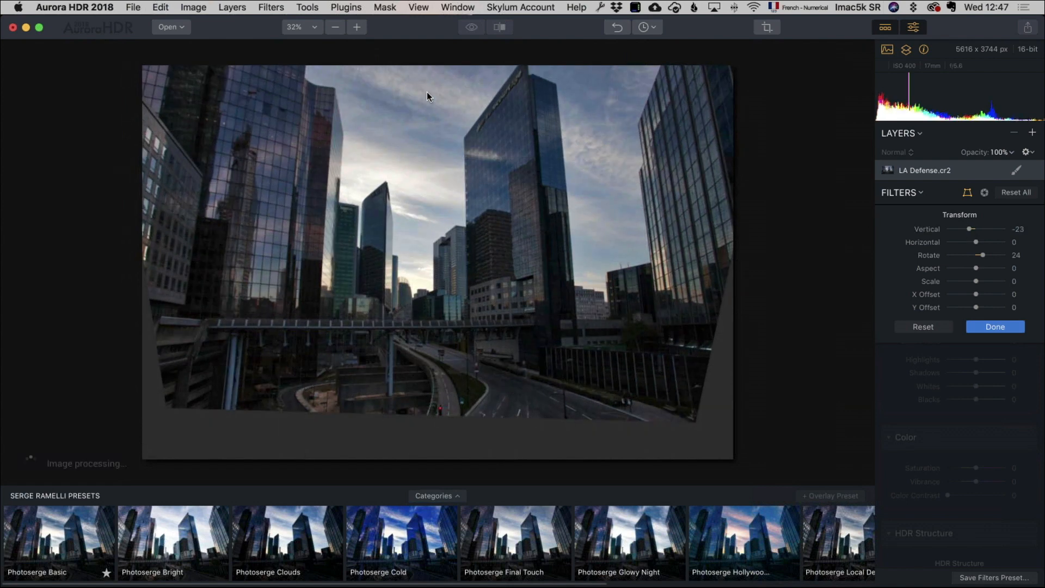
drag(969, 229, 963, 229)
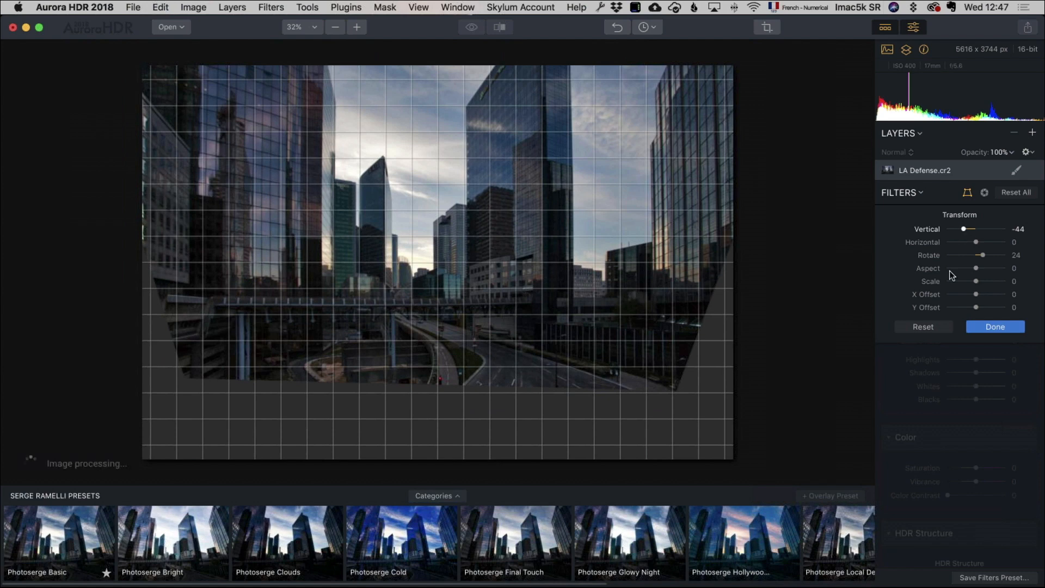
drag(971, 306, 963, 307)
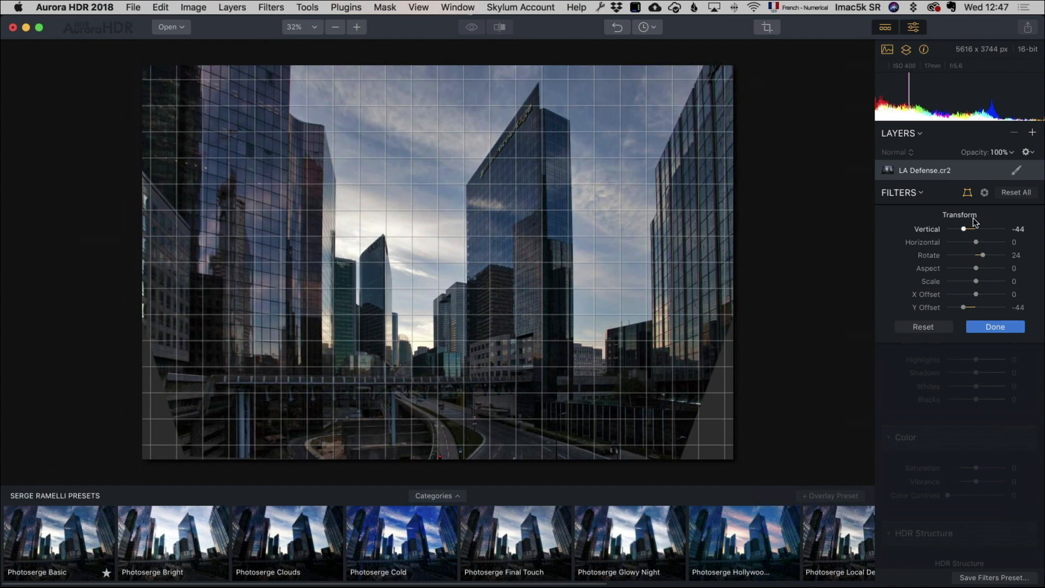
drag(976, 268, 983, 269)
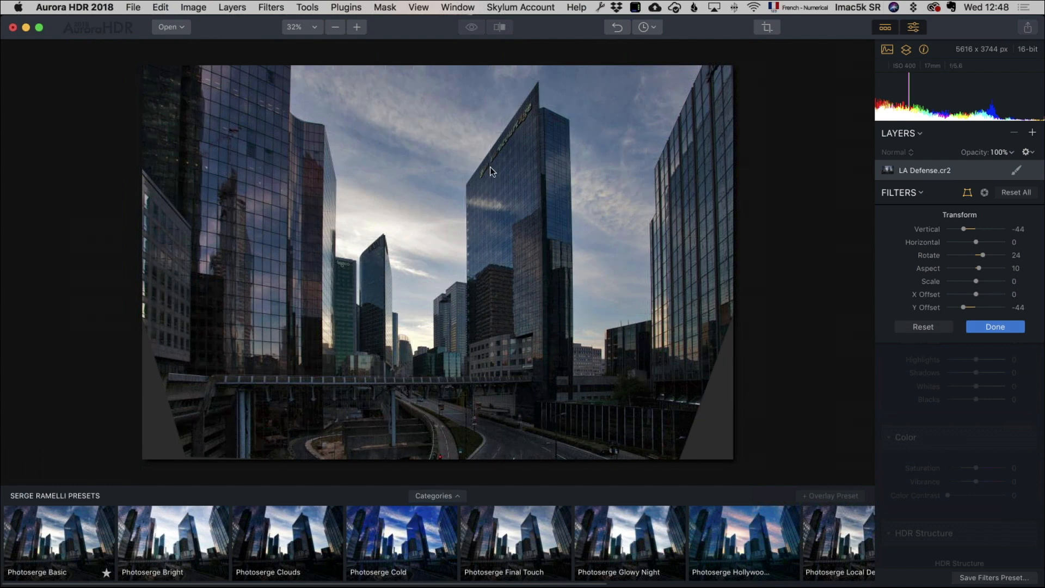
click(1004, 326)
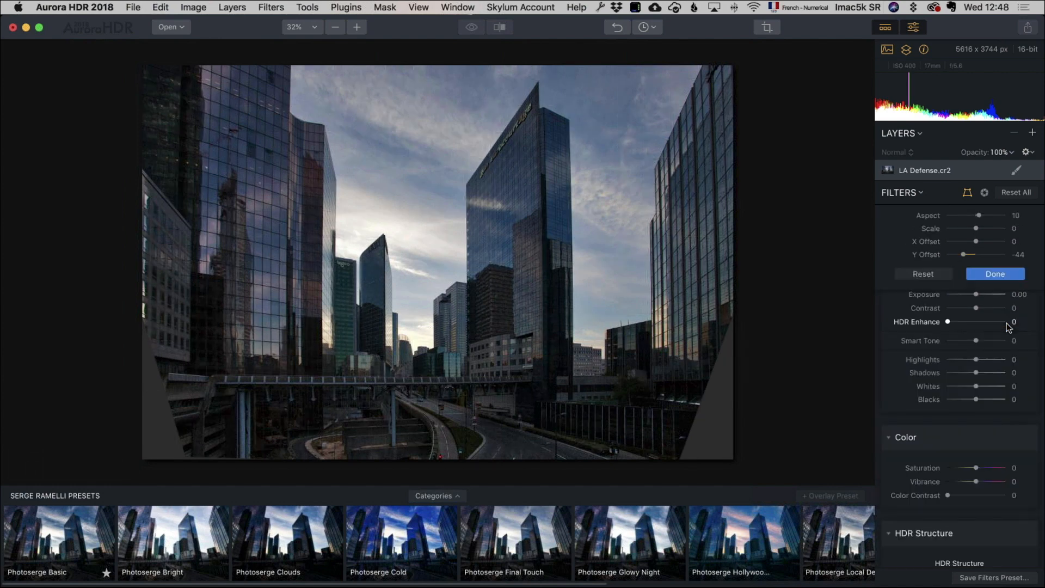
Set the Lens Correction to Distortion 25 and Remove CA 78, checking the building edges at 100% zoom
click(984, 193)
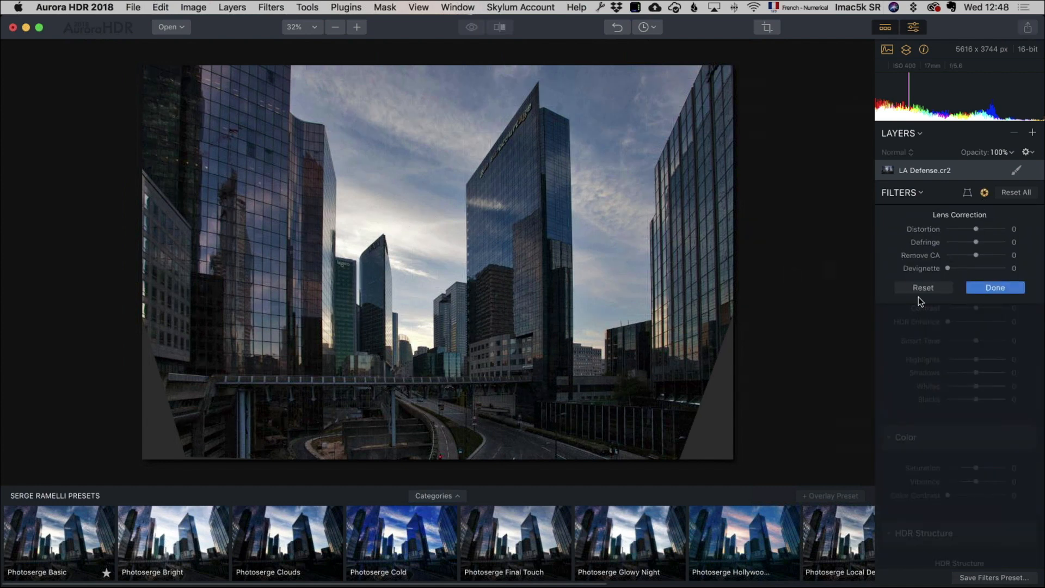
drag(975, 229, 981, 227)
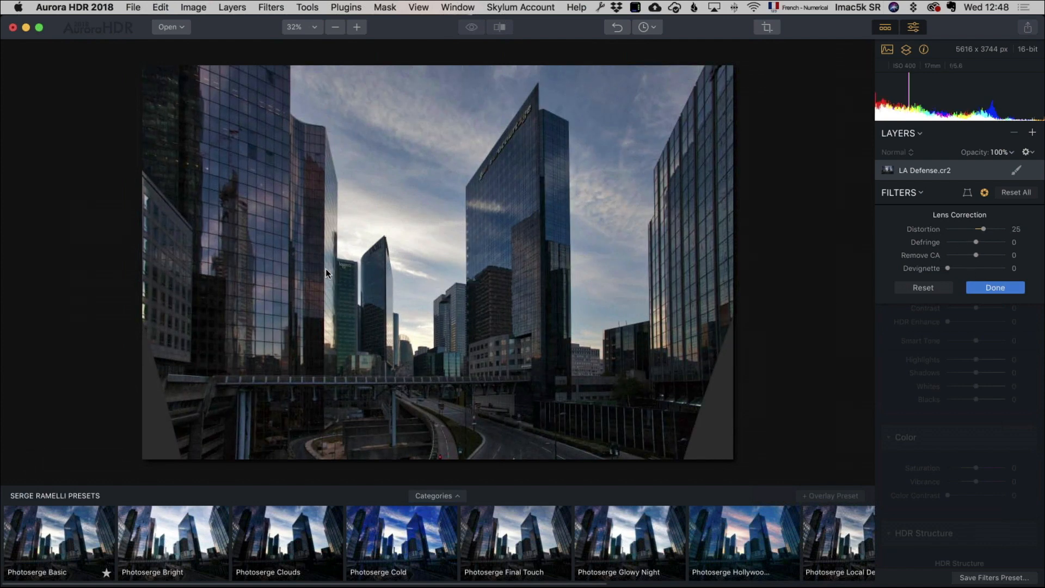
click(296, 27)
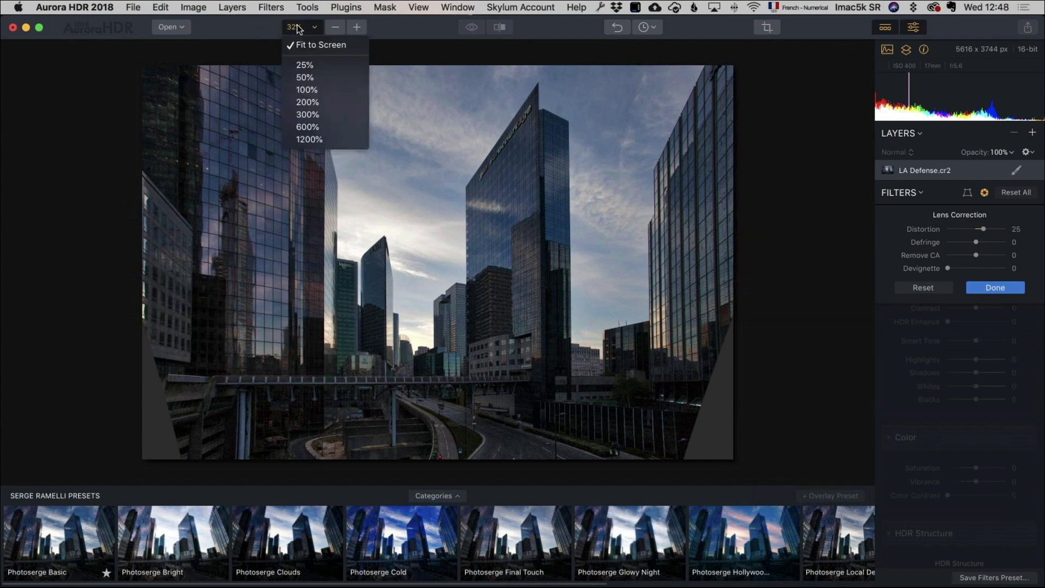
click(308, 90)
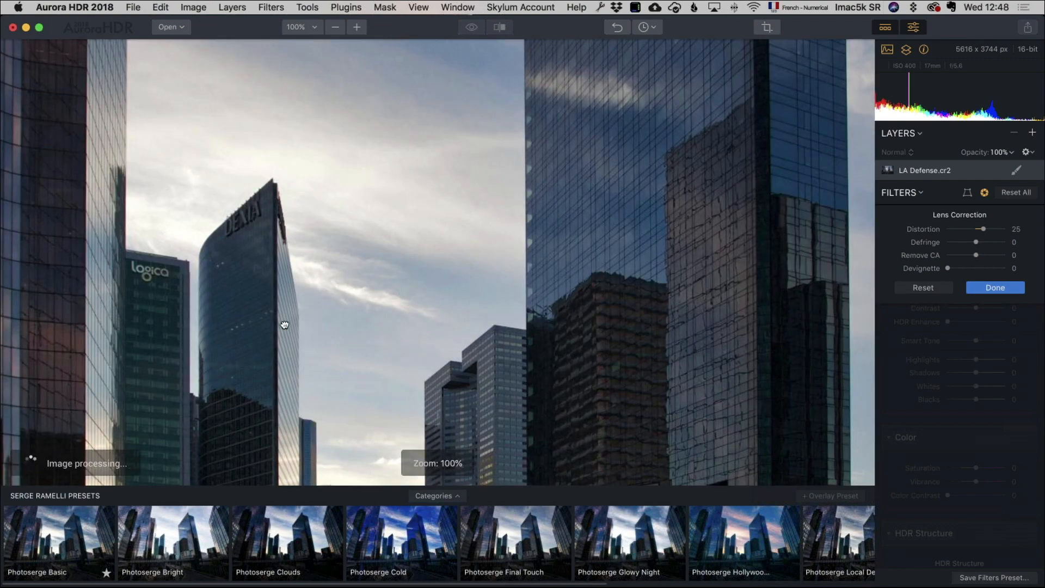
drag(285, 325, 541, 310)
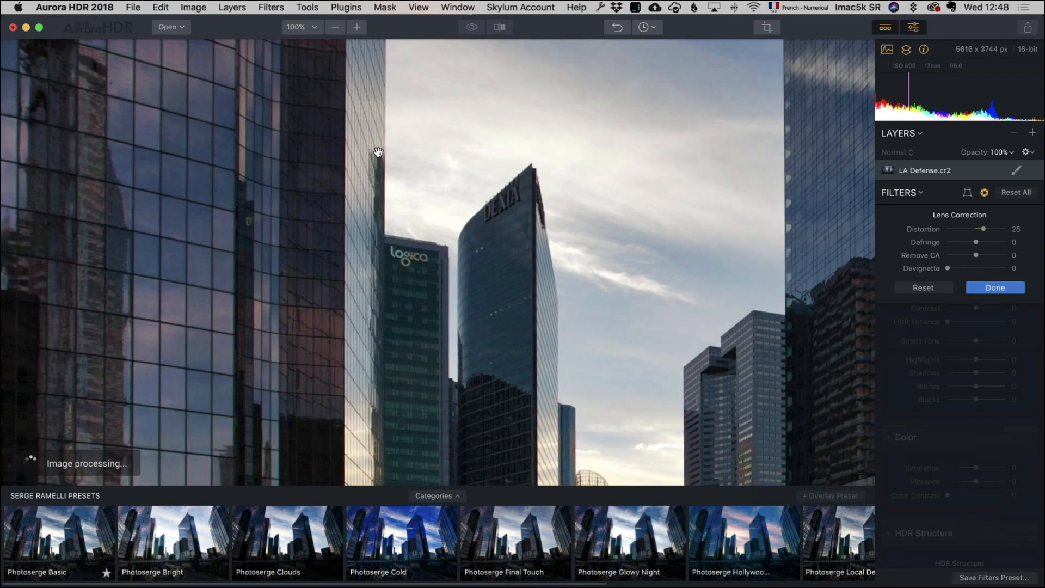
drag(977, 255, 980, 255)
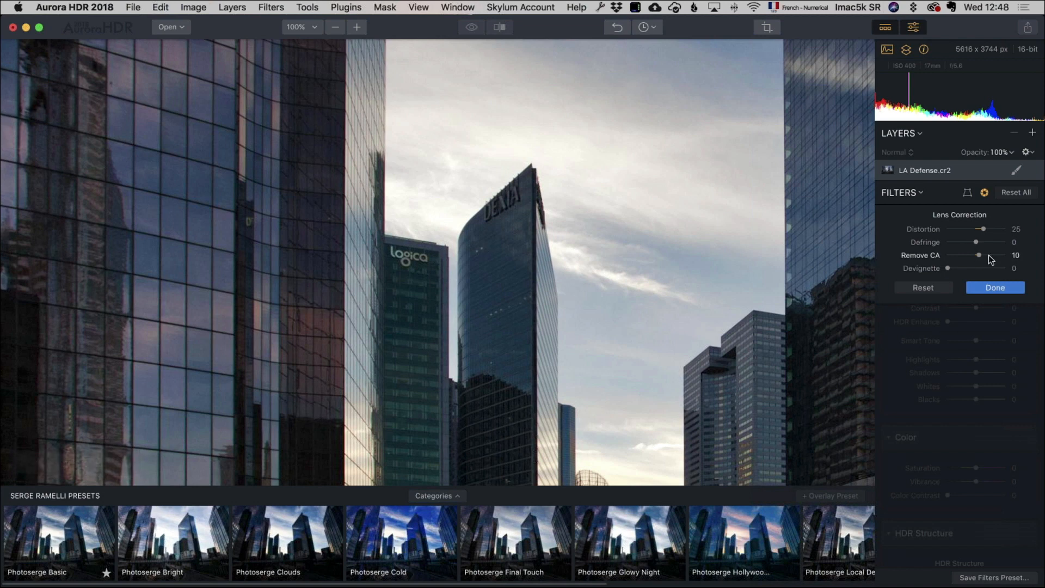
click(989, 254)
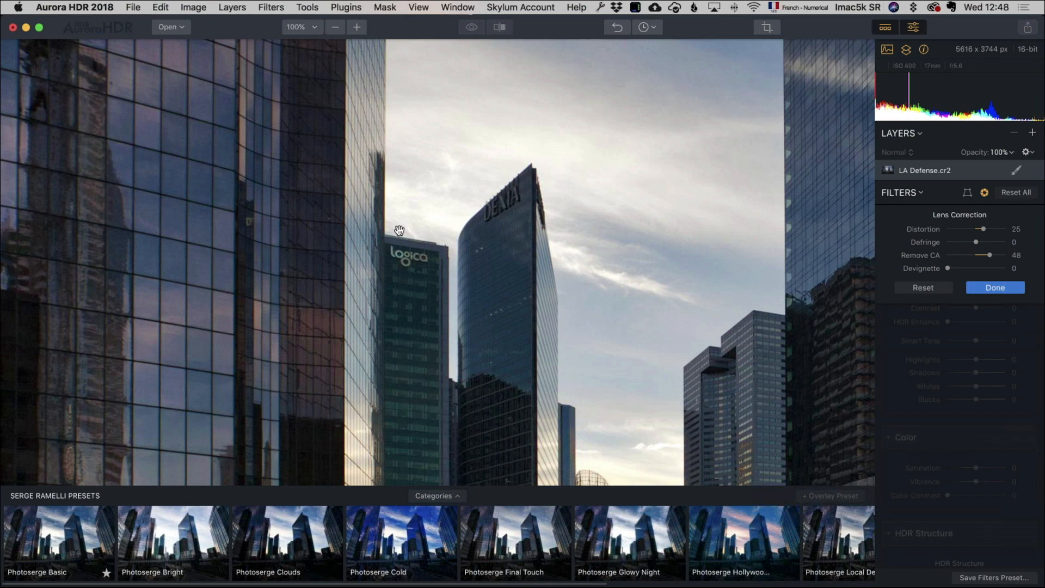
drag(399, 231, 403, 262)
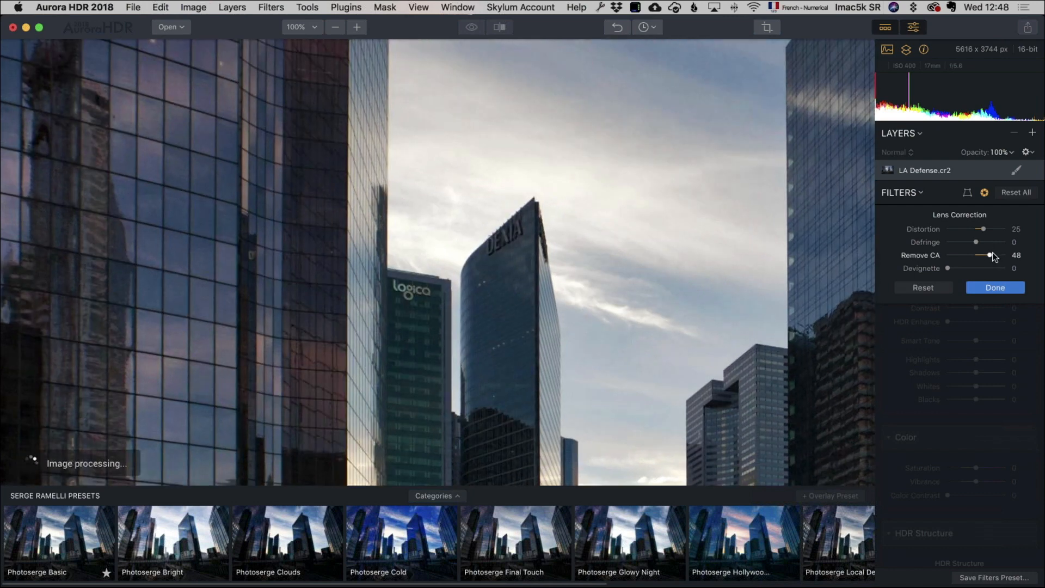
drag(992, 254, 997, 254)
drag(750, 265, 664, 251)
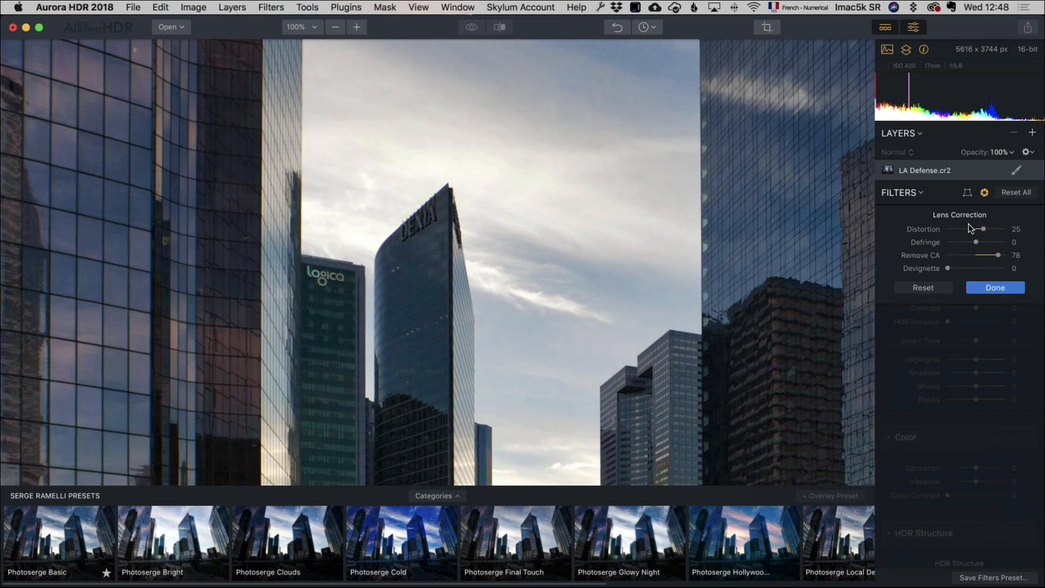
click(290, 28)
click(305, 41)
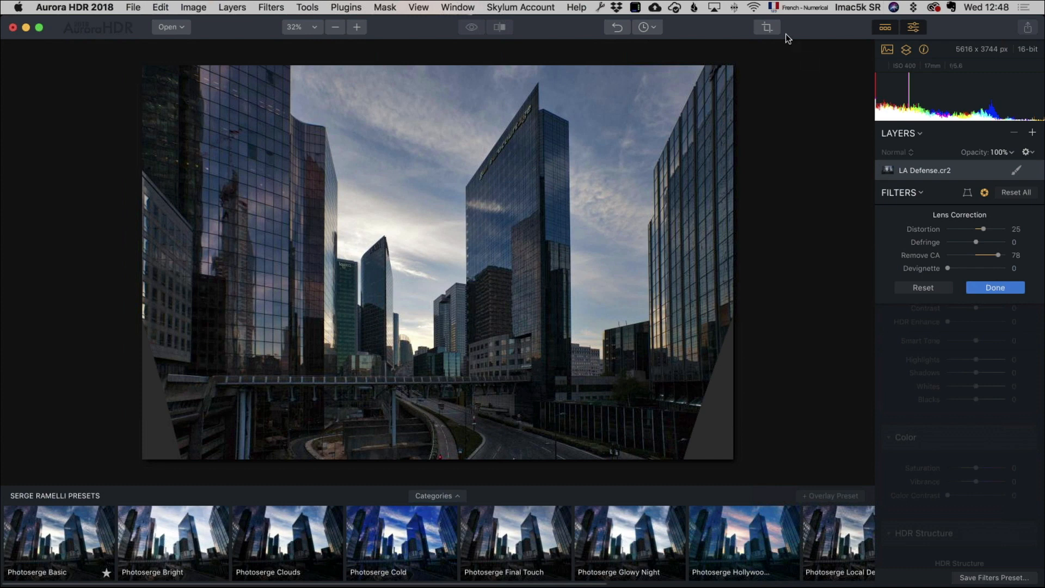
Crop both sides of the photo to about 4707 x 3744 px, cutting off the grey wedges in the lower corners
click(773, 26)
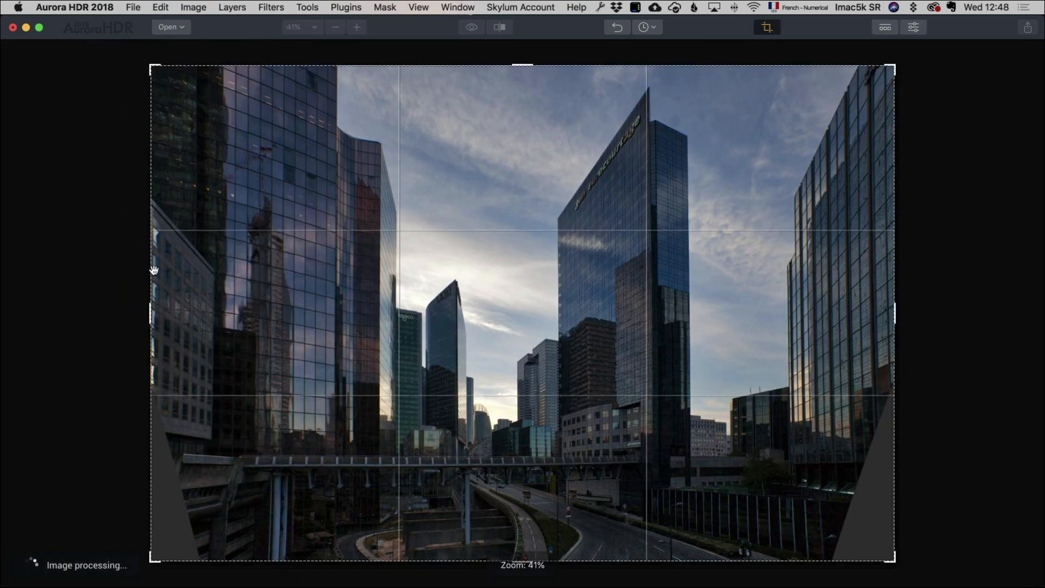
drag(151, 314, 180, 313)
drag(868, 315, 802, 315)
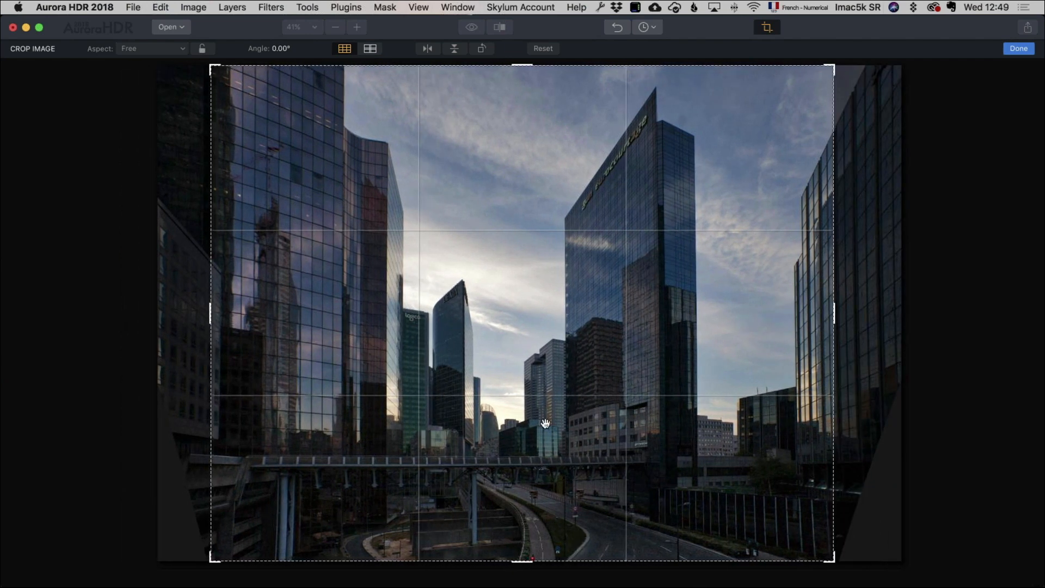
key(Return)
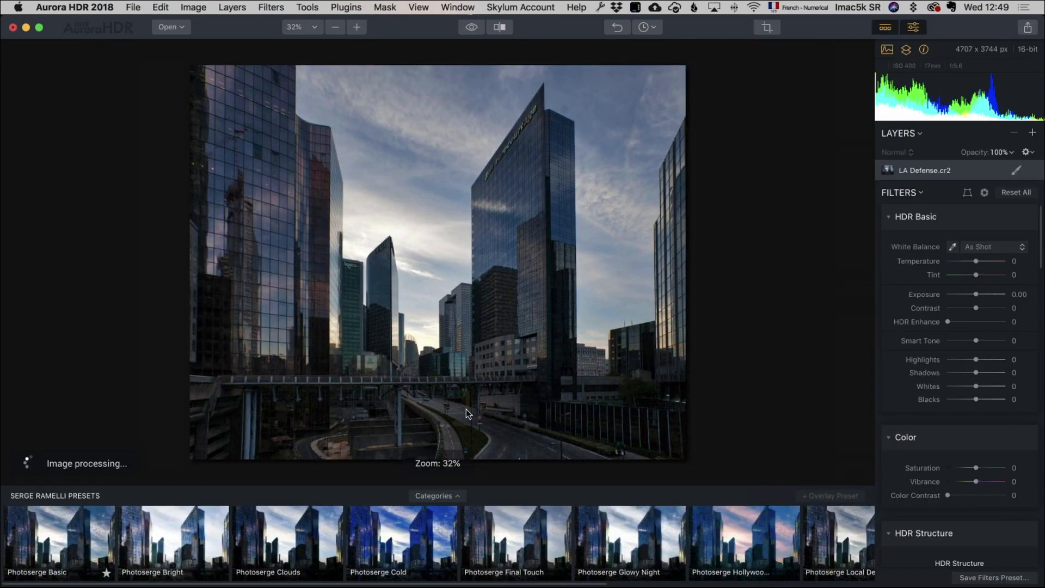
Set the HDR Denoise Amount to 20, examining the road and dark building areas at 100% zoom
click(314, 27)
click(320, 90)
scroll(453, 409, down, 10)
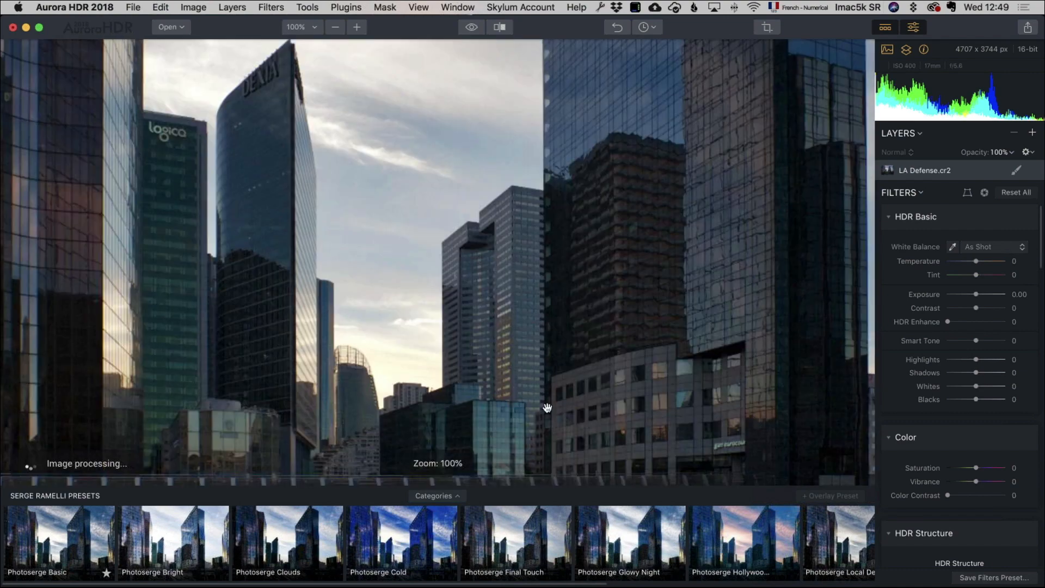
scroll(322, 302, left, 10)
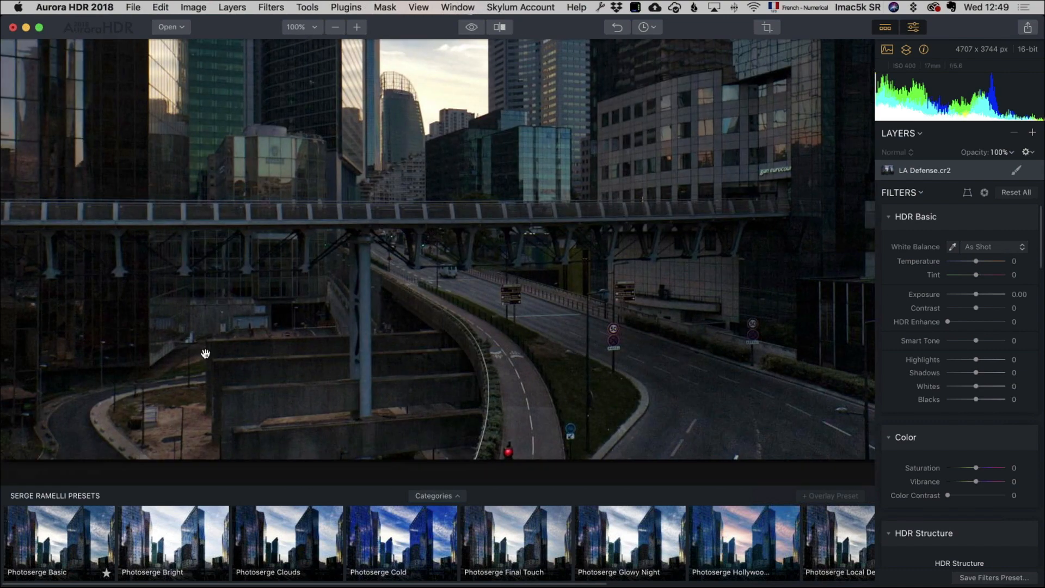
scroll(625, 319, right, 8)
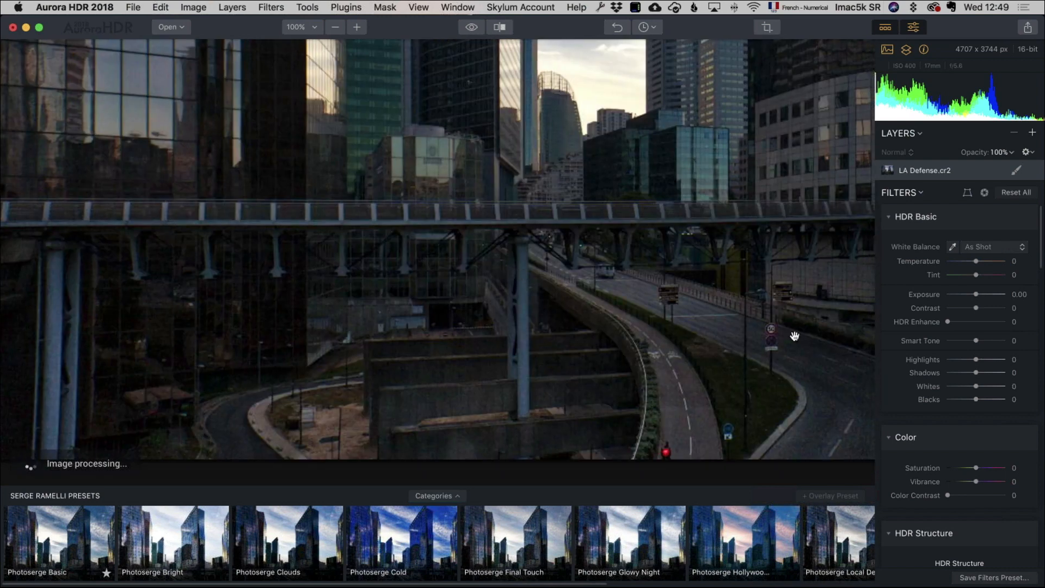
scroll(988, 337, down, 15)
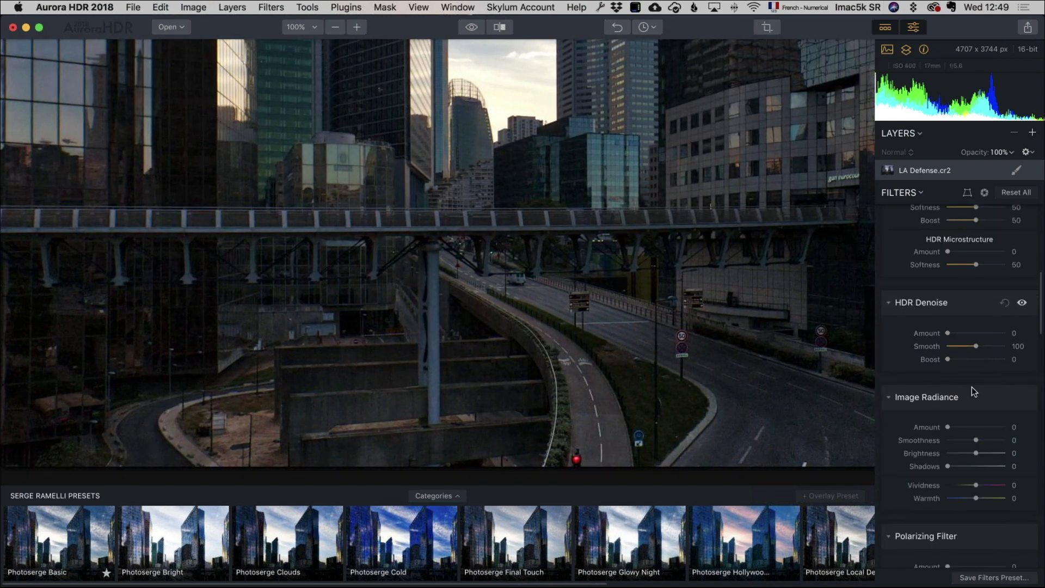
drag(952, 332, 959, 333)
drag(571, 336, 239, 349)
drag(647, 319, 658, 374)
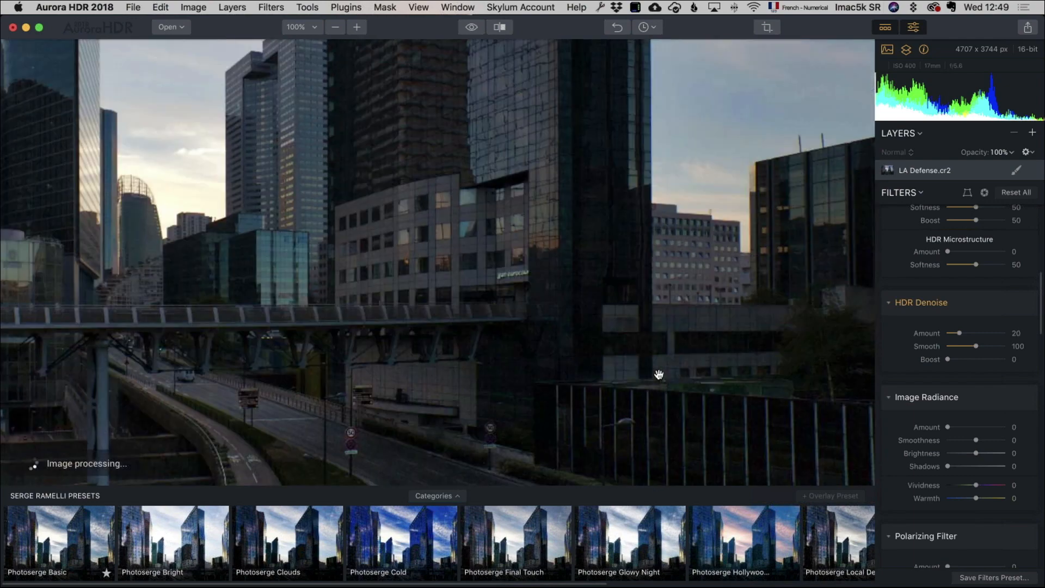
drag(508, 231, 806, 384)
key(super+0)
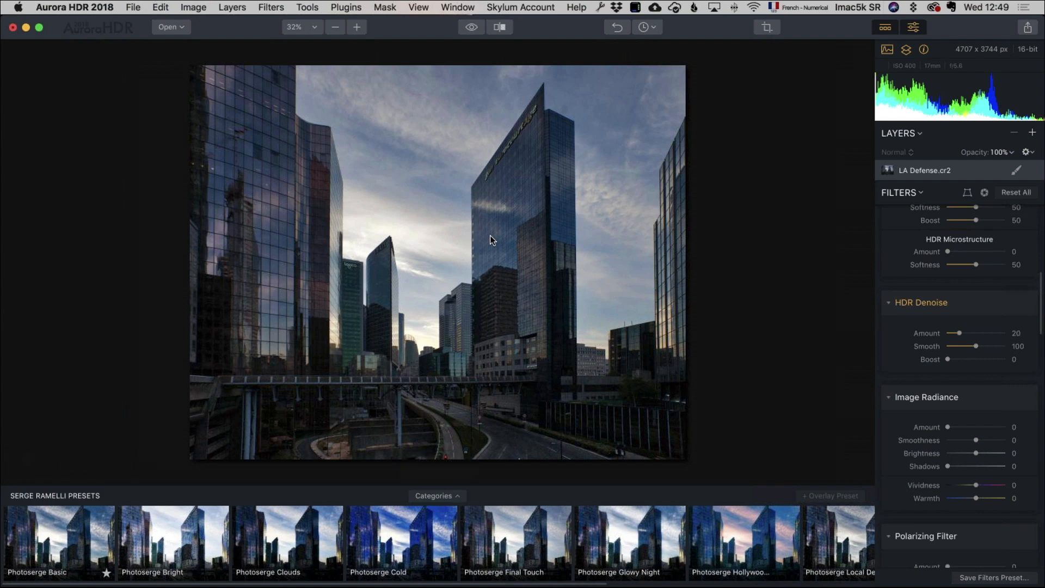
Balance the tones in HDR Basic with Smart Tone 42, Contrast 38, Shadows 42, Highlights -45, Whites 13 and Blacks -21
scroll(937, 297, up, 10)
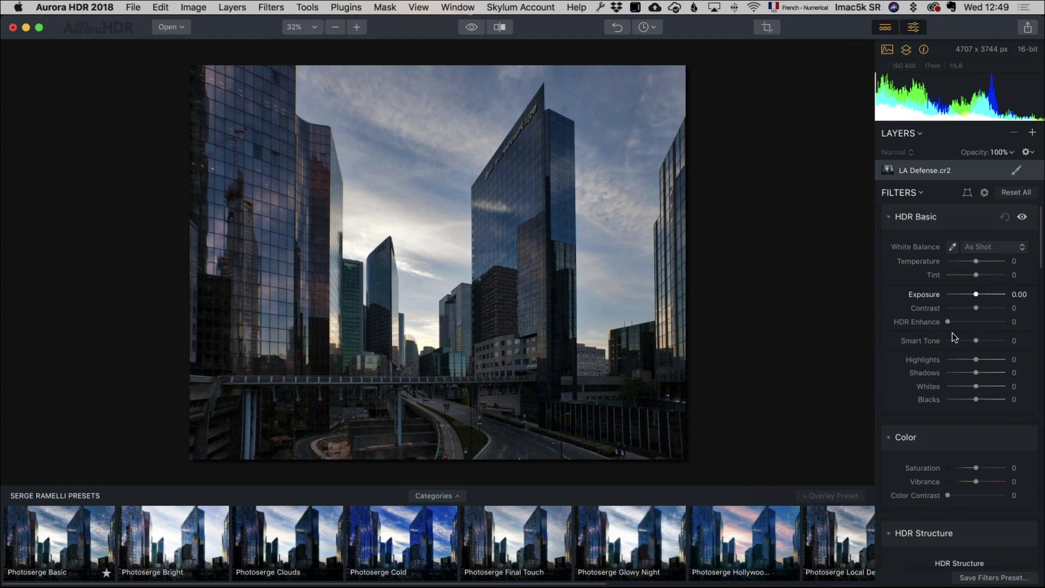
drag(981, 338, 987, 308)
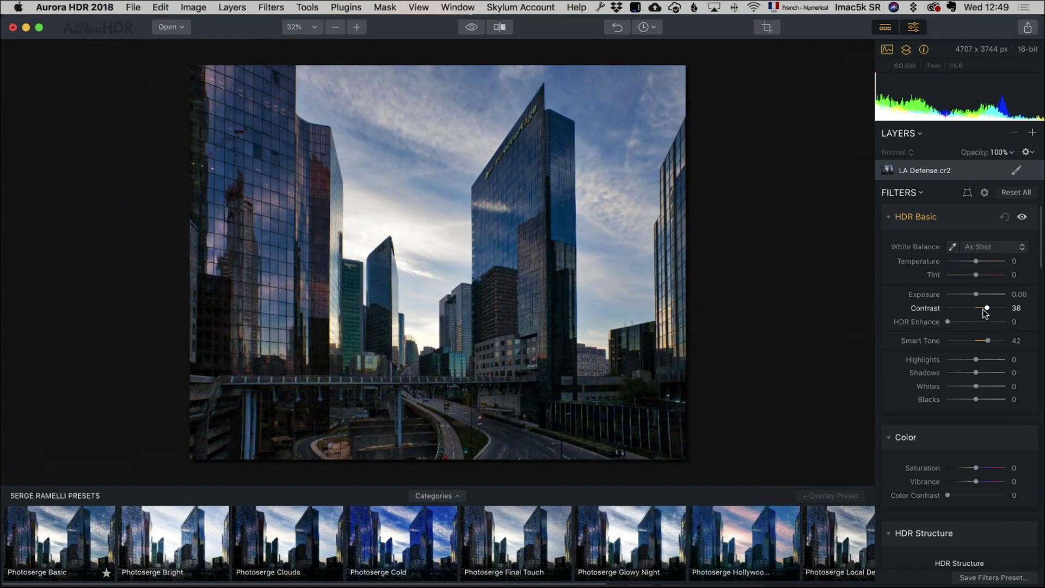
click(987, 373)
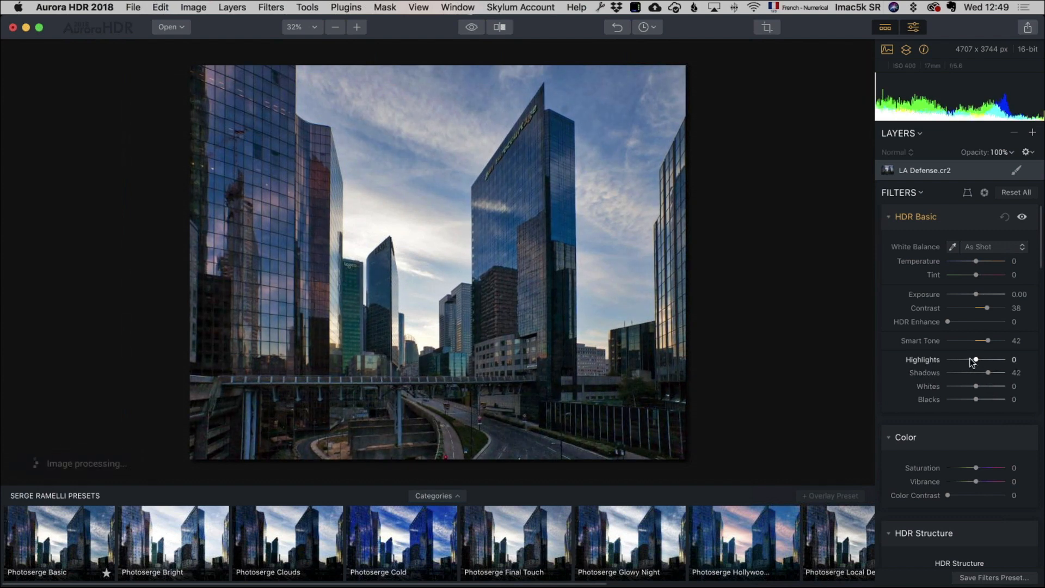
drag(971, 359, 961, 359)
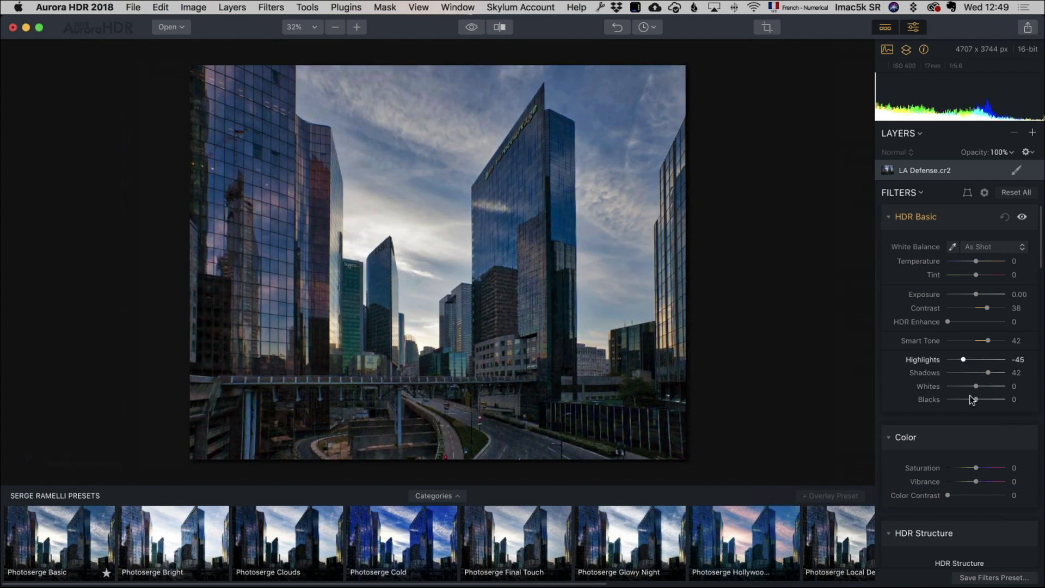
mouse_move(977, 400)
mouse_down()
mouse_move(978, 384)
mouse_move(983, 399)
mouse_up()
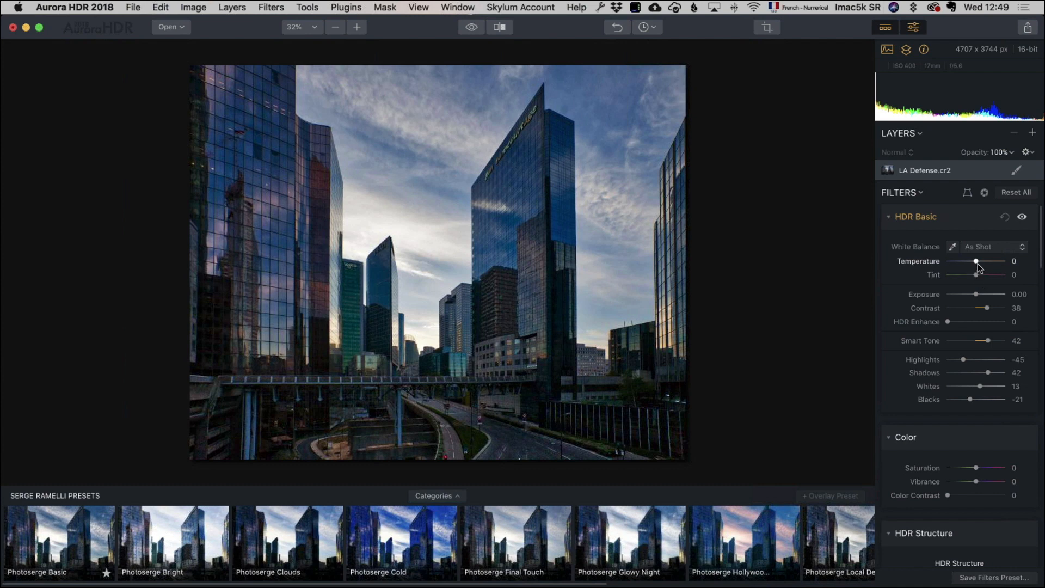
Warm the white balance with Temperature 6 and Tint 16, and compare the edit with the original photo
drag(977, 261, 986, 283)
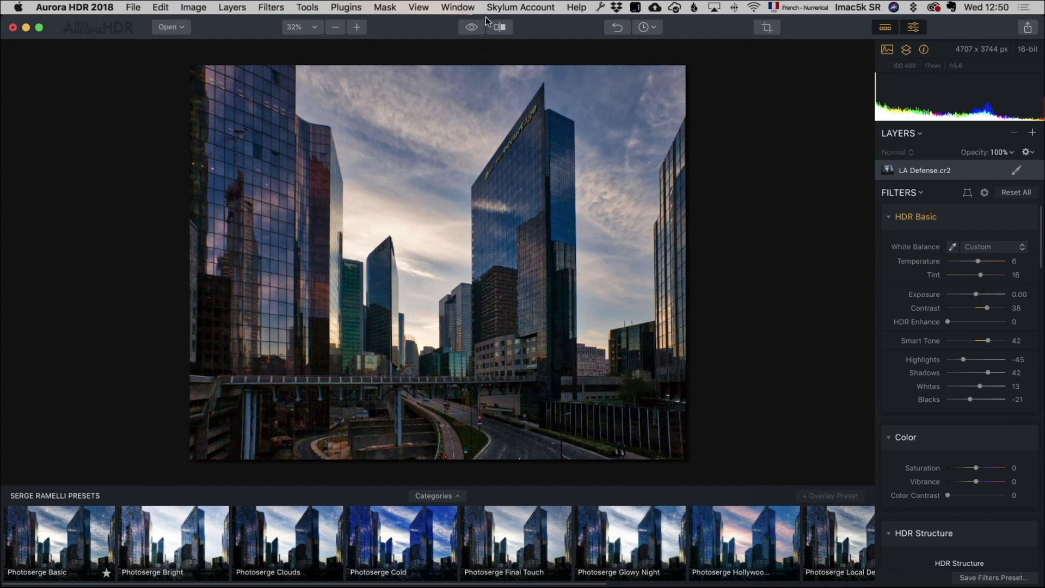
click(471, 28)
click(471, 27)
click(473, 27)
Add a new adjustment layer and set its Image Radiance Amount to 37
click(1033, 134)
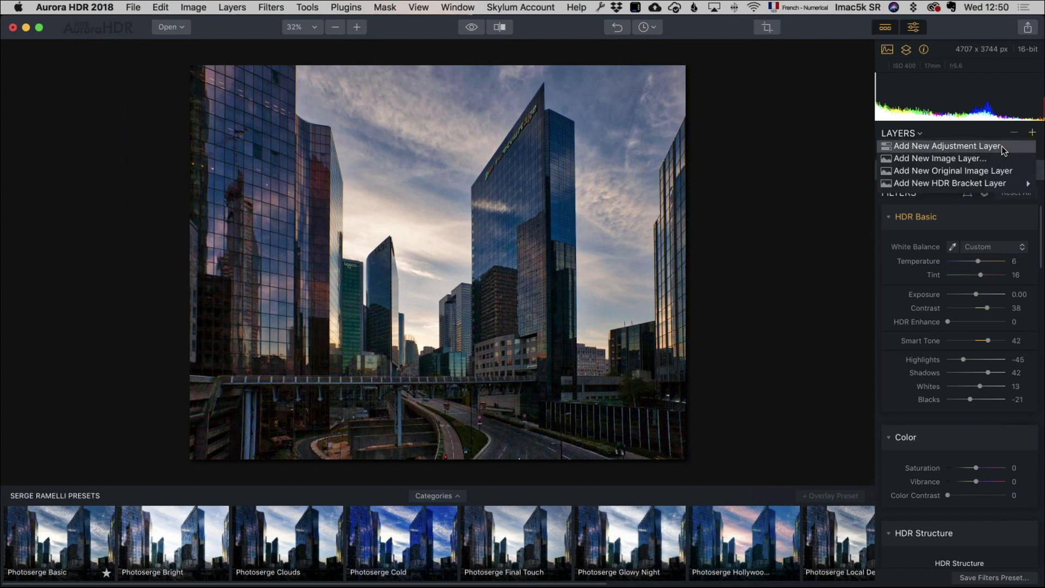
click(1012, 142)
scroll(952, 422, down, 10)
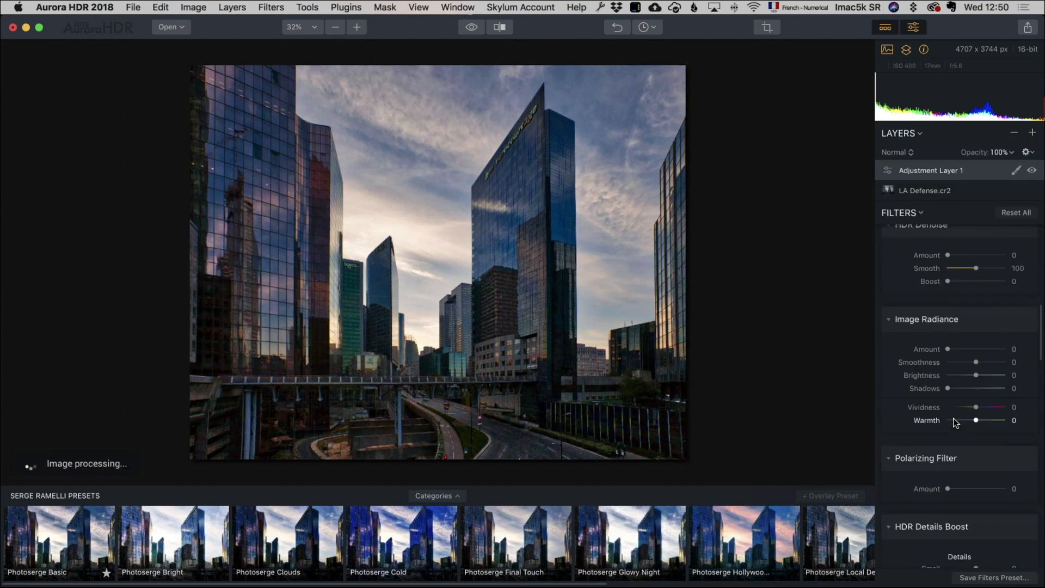
drag(950, 348, 971, 348)
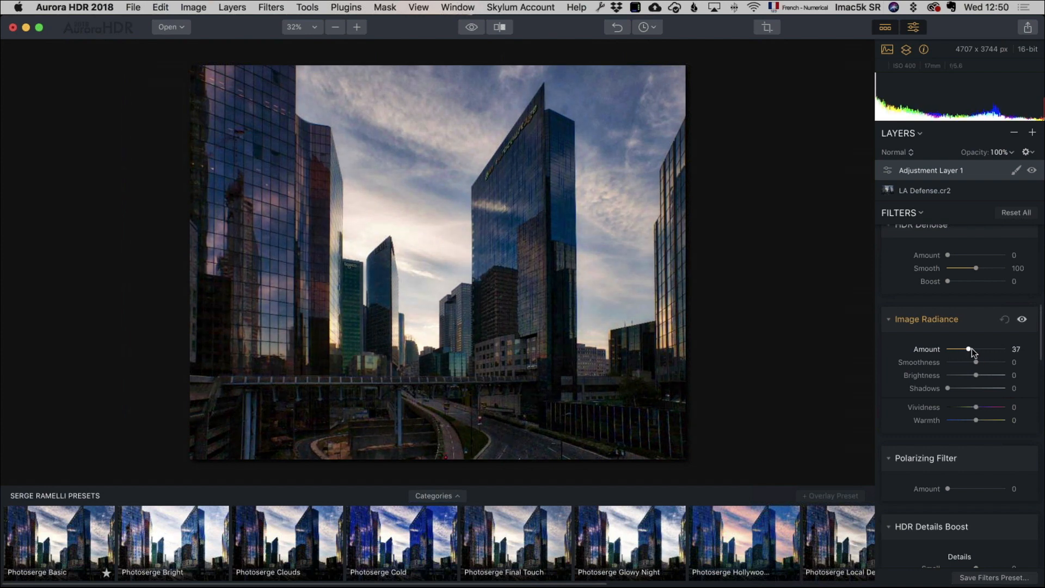
Brush the Image Radiance layer's mask over the sky at size 100 and 100% opacity
click(1013, 169)
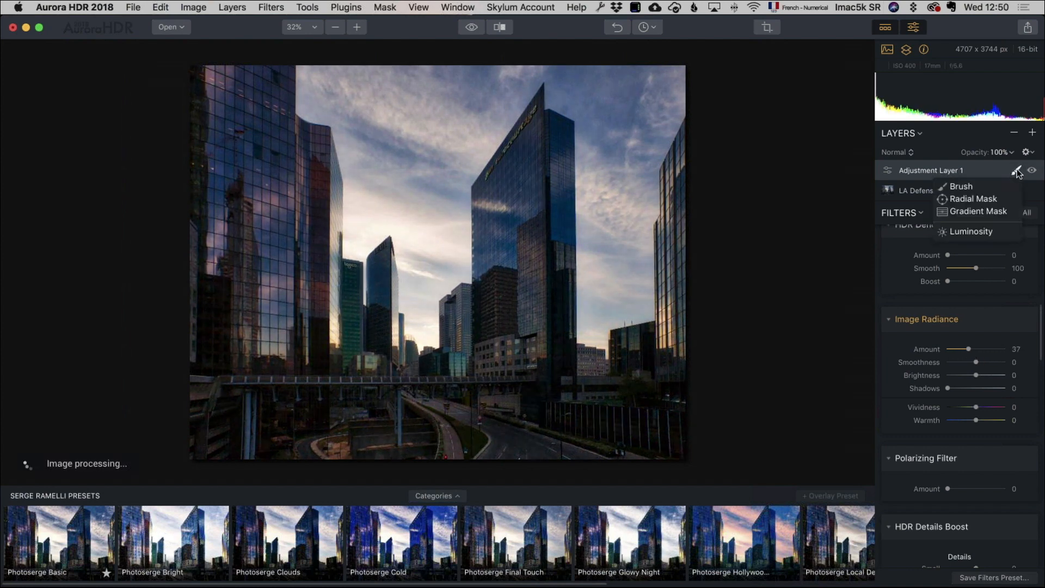
click(926, 186)
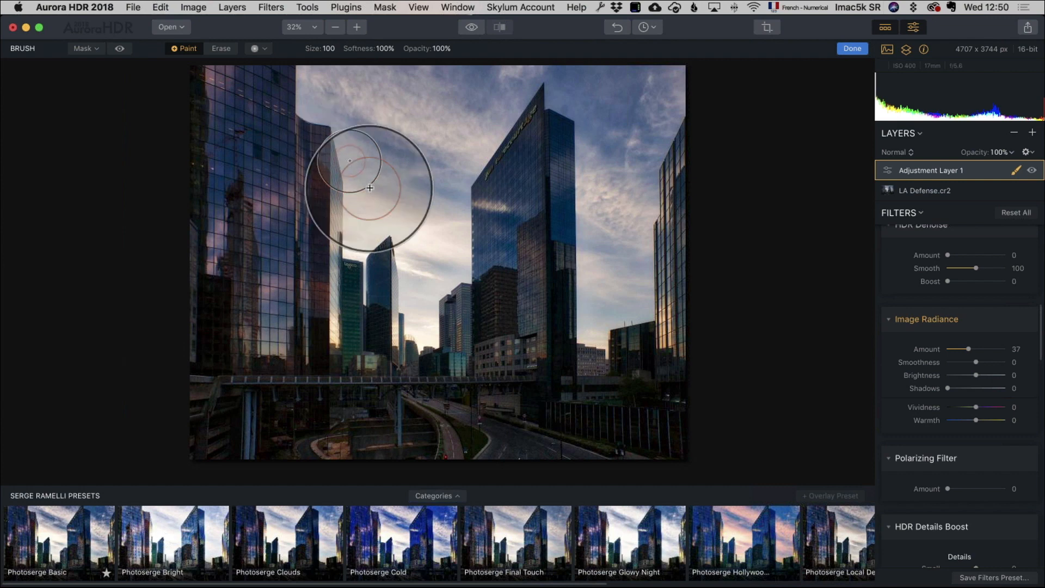
mouse_move(430, 185)
mouse_down()
mouse_move(430, 98)
mouse_move(470, 91)
mouse_move(472, 172)
mouse_move(509, 76)
mouse_move(381, 121)
mouse_move(372, 82)
mouse_move(586, 62)
mouse_move(633, 235)
mouse_move(645, 73)
mouse_move(646, 171)
mouse_move(653, 105)
mouse_up()
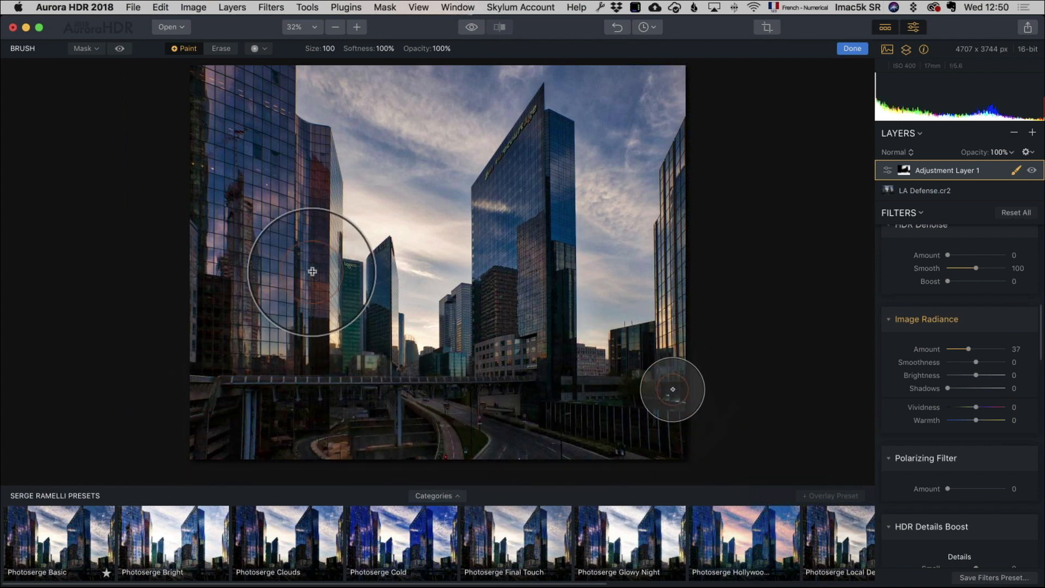
Add a second adjustment layer with HDR Enhance at about 21 and an HDR Structure Amount of 27
click(1033, 133)
click(1014, 146)
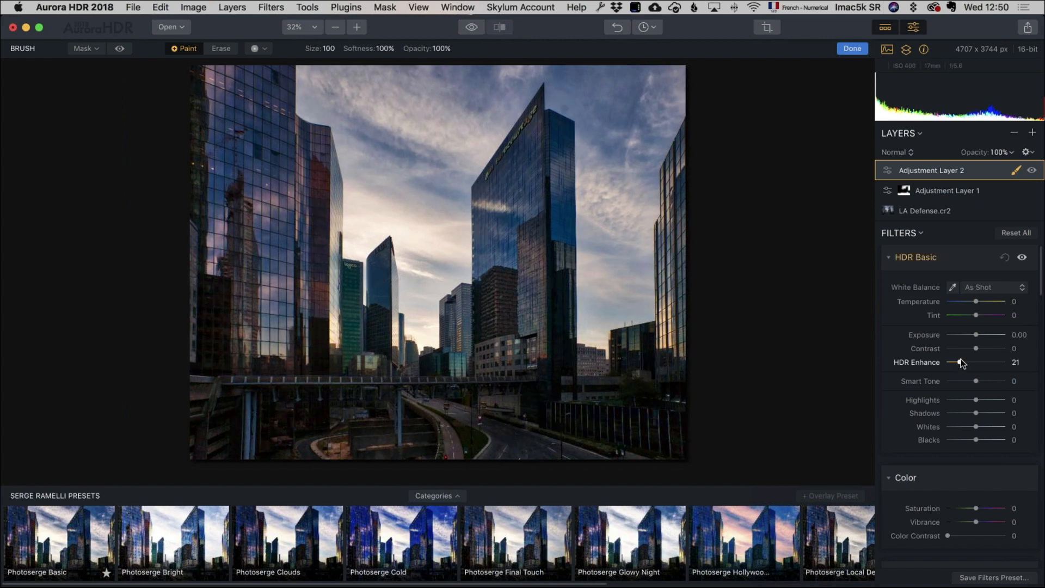
scroll(961, 358, down, 5)
drag(976, 450, 984, 449)
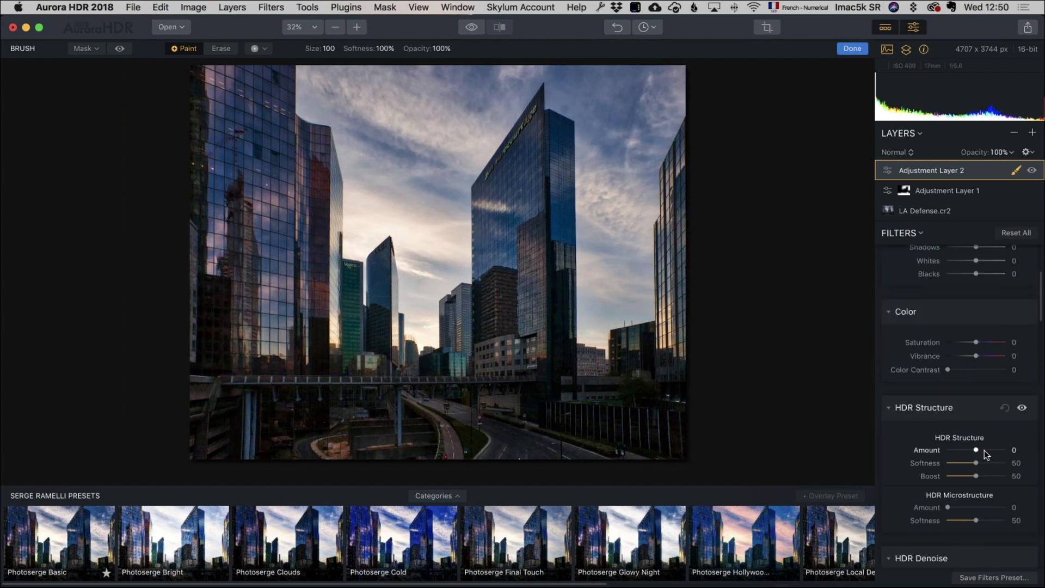
Sharpen the second adjustment layer with HDR Details Boost at Small 12, Medium 10 and Large 9
scroll(977, 433, down, 1)
scroll(975, 427, down, 5)
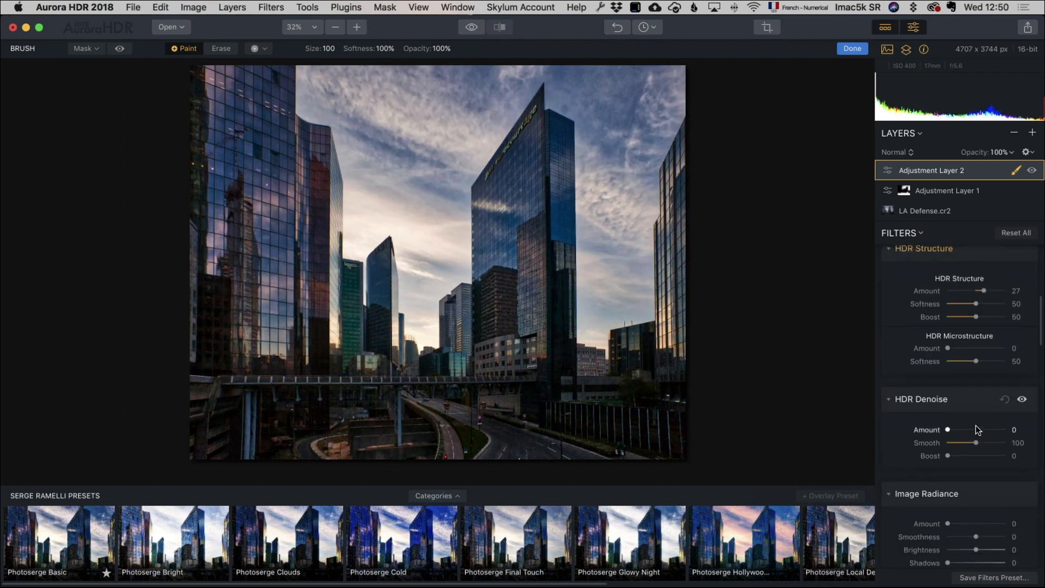
scroll(972, 433, down, 10)
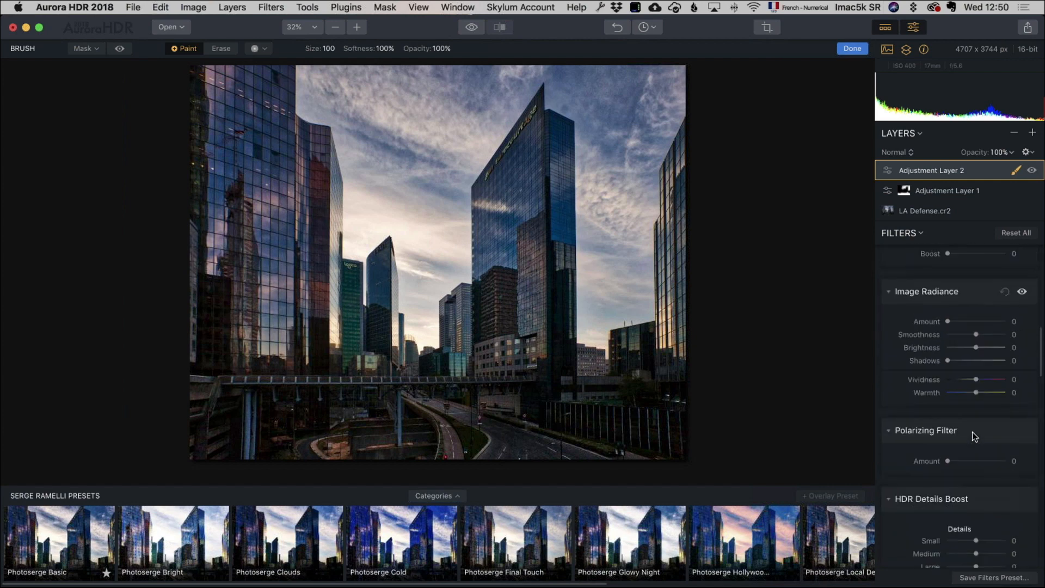
drag(976, 439, 979, 464)
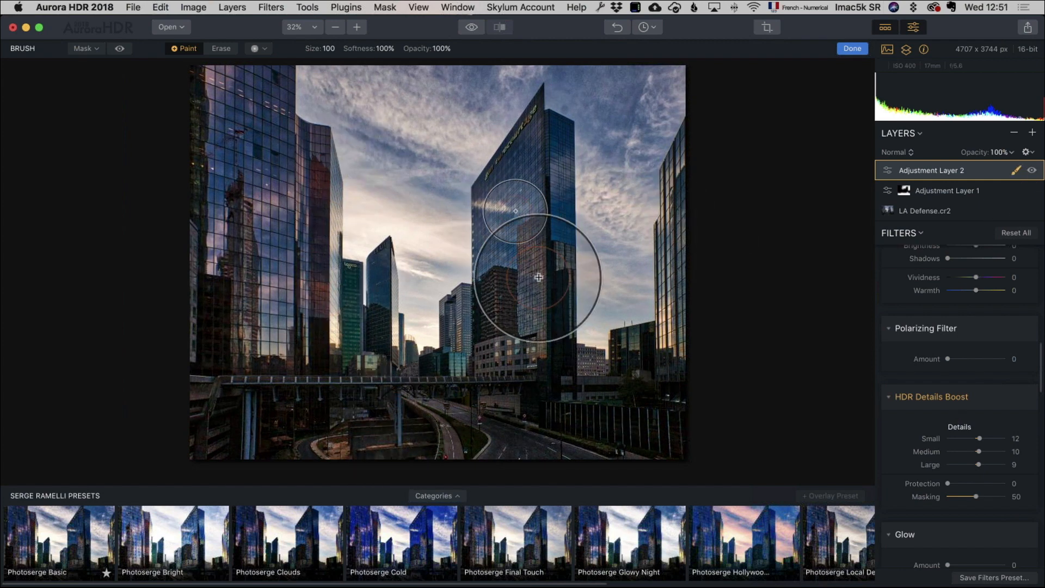
Brush the second adjustment layer's detail effect over the buildings at 38% brush opacity
click(1015, 171)
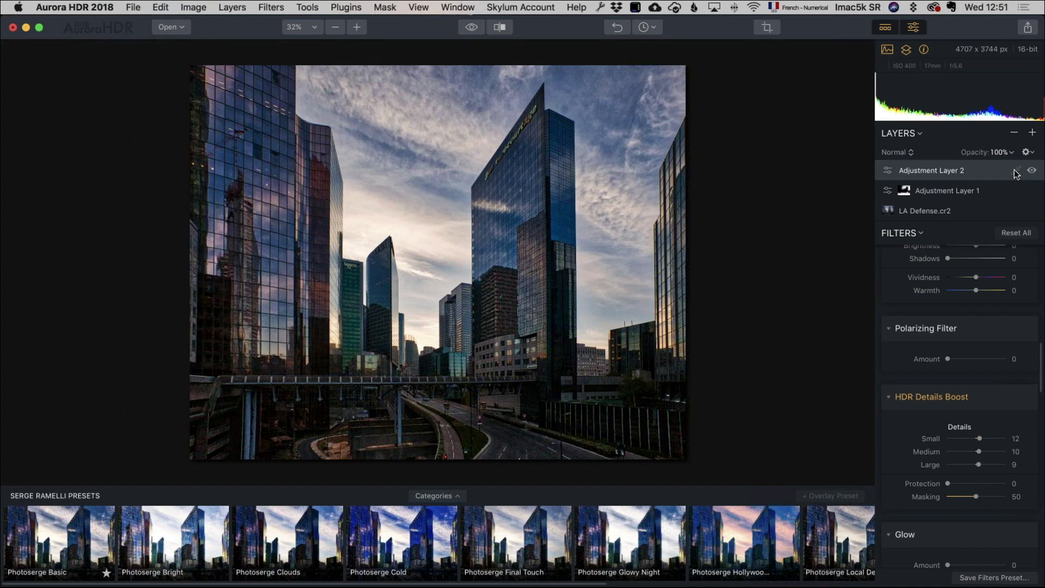
click(1015, 171)
click(987, 186)
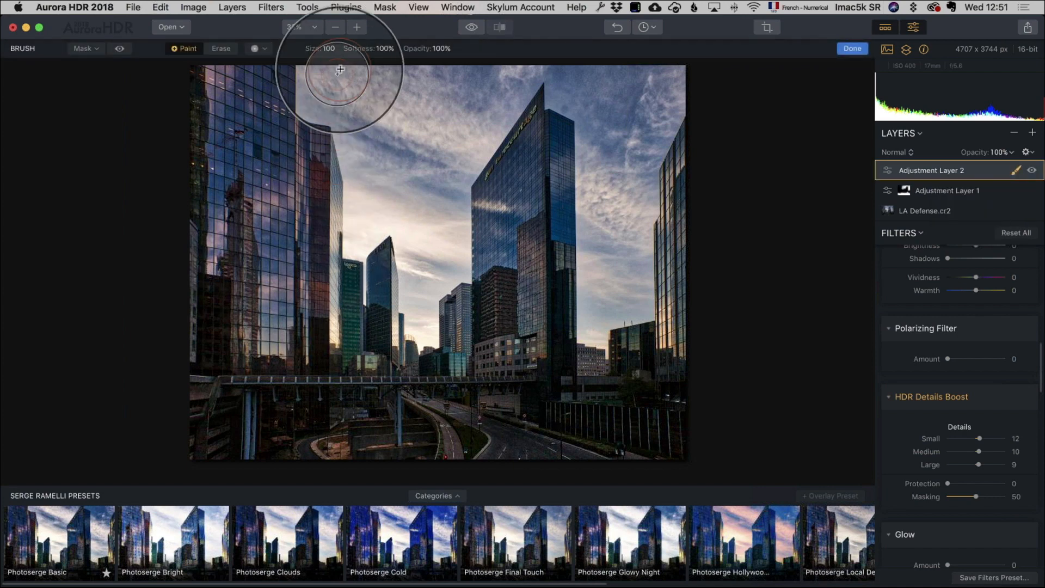
click(446, 49)
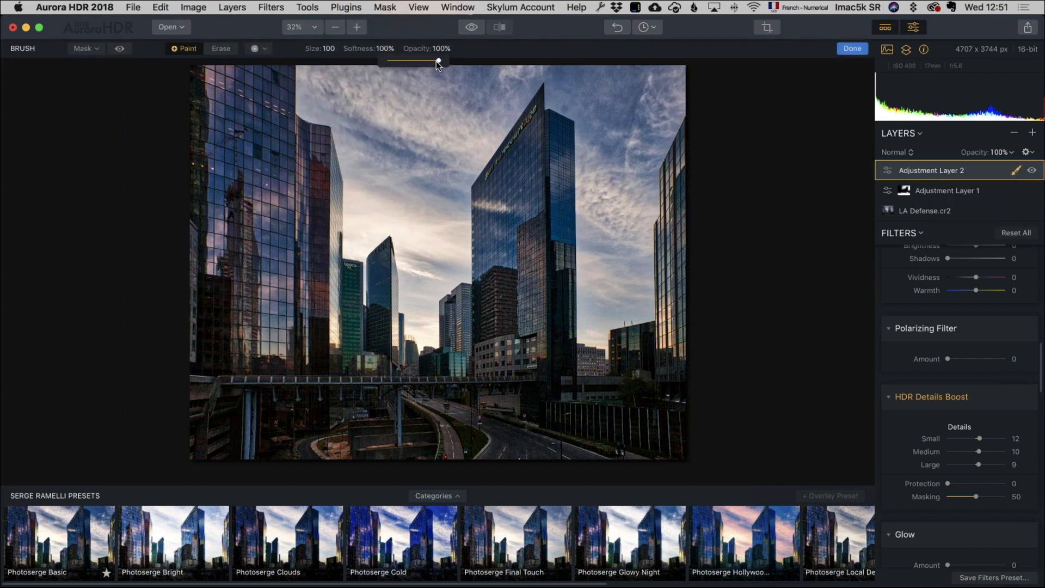
drag(439, 64, 407, 62)
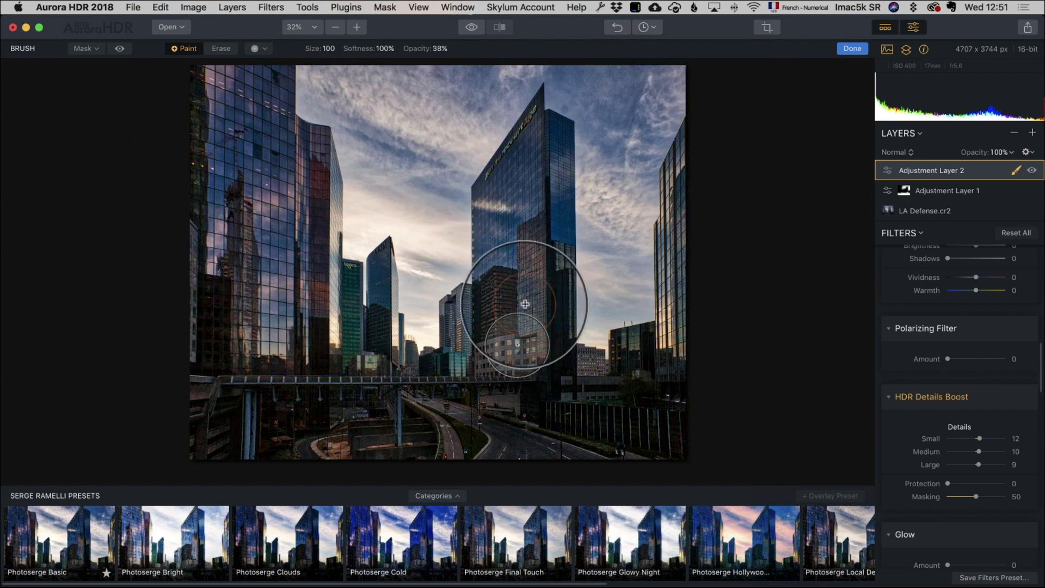
mouse_move(522, 275)
mouse_down()
mouse_move(530, 338)
mouse_move(531, 215)
mouse_move(527, 358)
mouse_up()
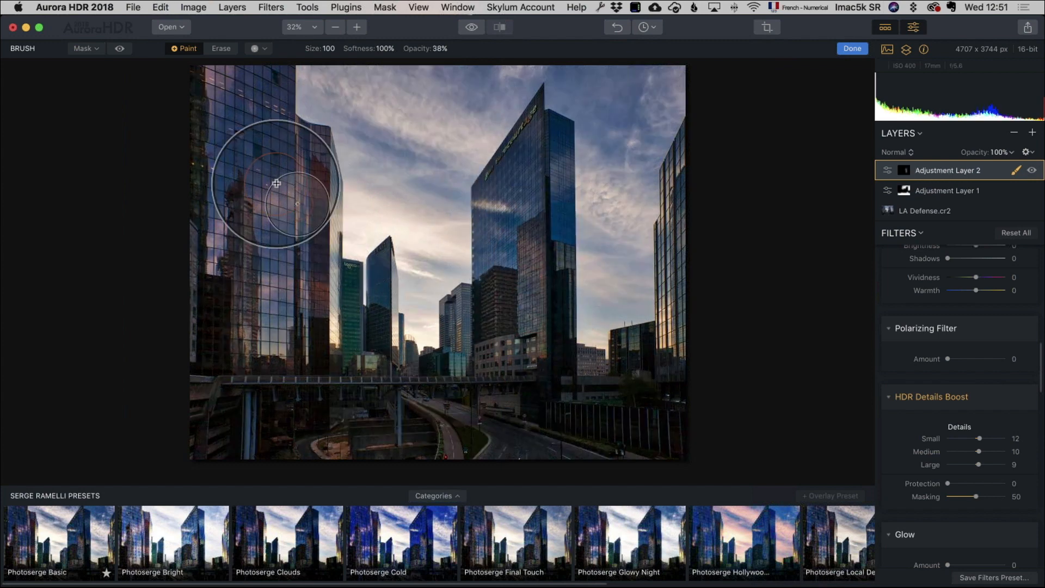
mouse_move(256, 159)
mouse_down()
mouse_move(280, 350)
mouse_move(300, 185)
mouse_move(317, 340)
mouse_move(322, 289)
mouse_move(362, 343)
mouse_move(366, 296)
mouse_move(369, 374)
mouse_up()
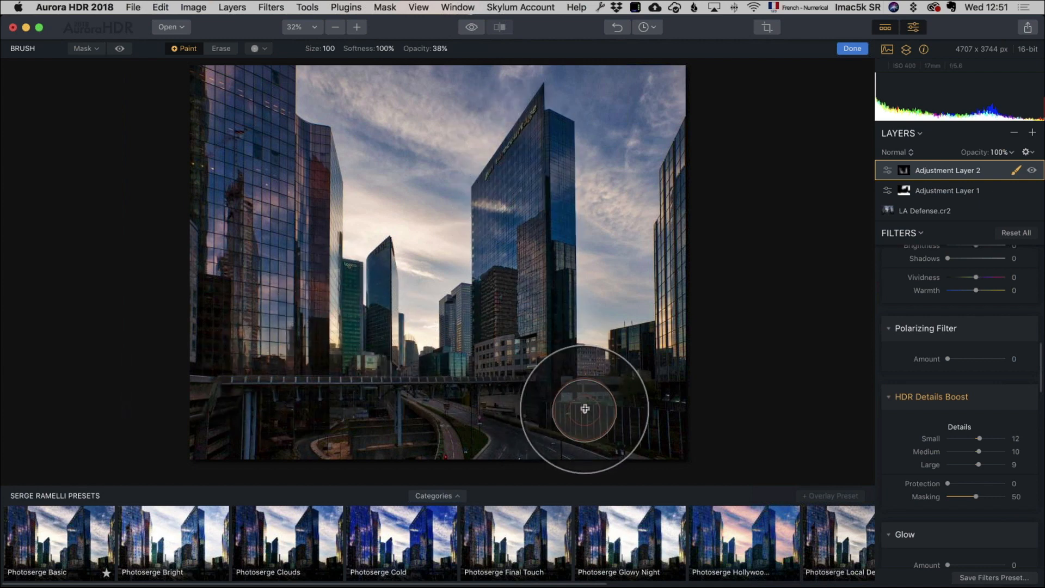
Compare the edit with the original photo, and examine the sky and tower details at 100% zoom
click(473, 27)
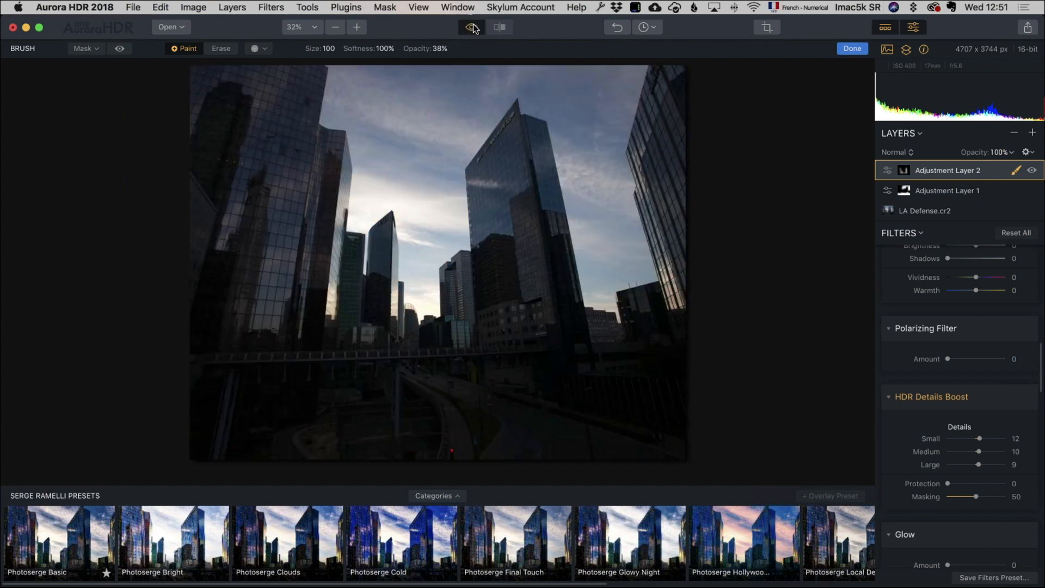
click(473, 27)
click(473, 27)
click(473, 28)
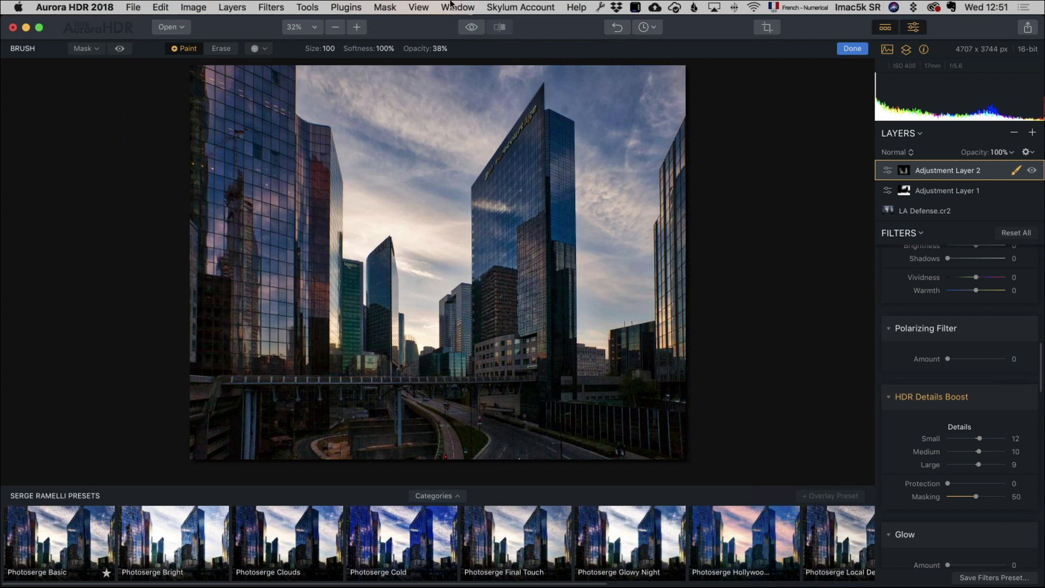
click(310, 27)
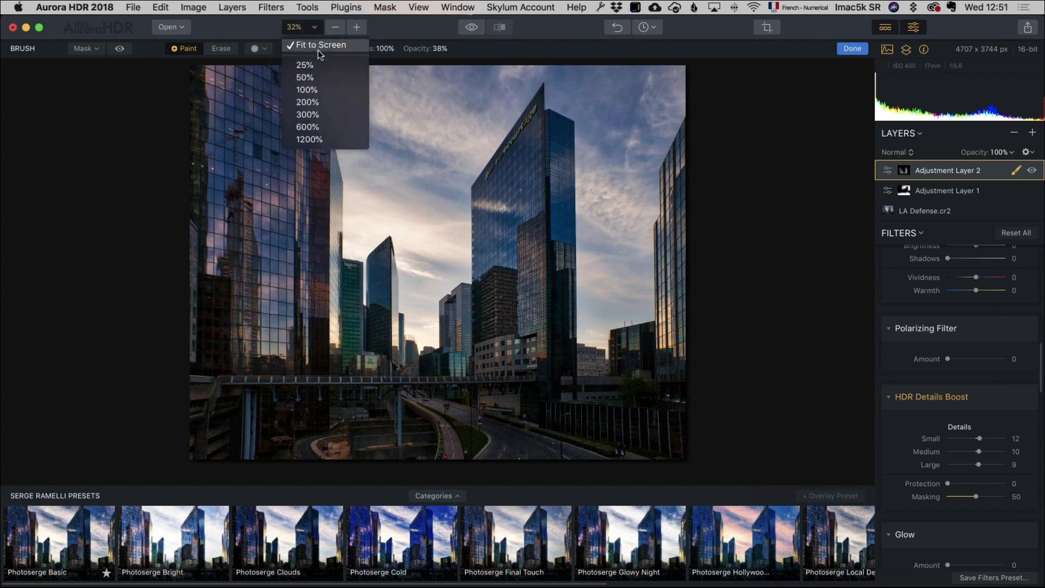
click(331, 90)
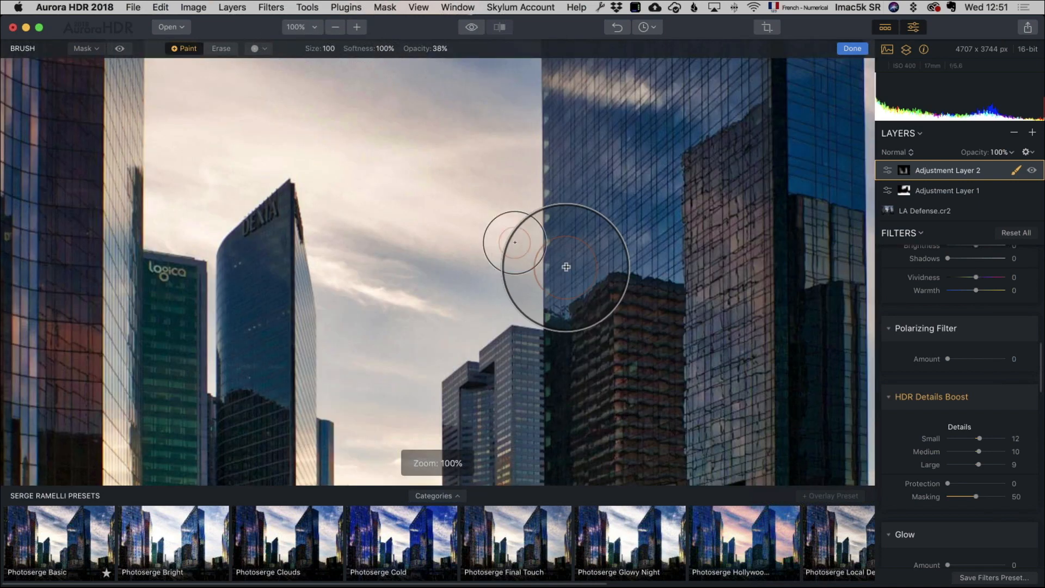
drag(689, 211, 454, 291)
drag(841, 150, 713, 211)
scroll(636, 167, up, 3)
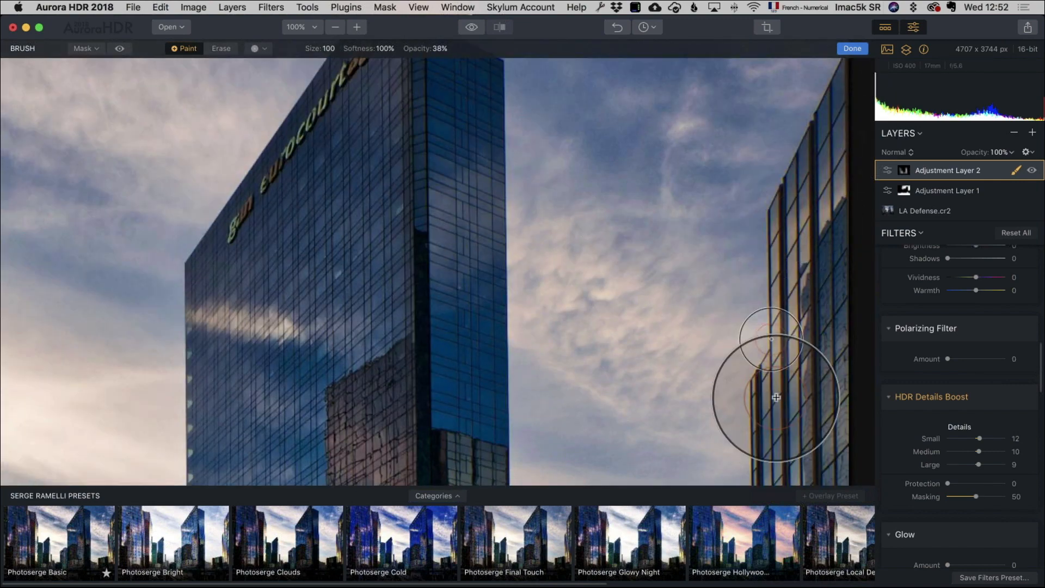
drag(594, 269, 871, 281)
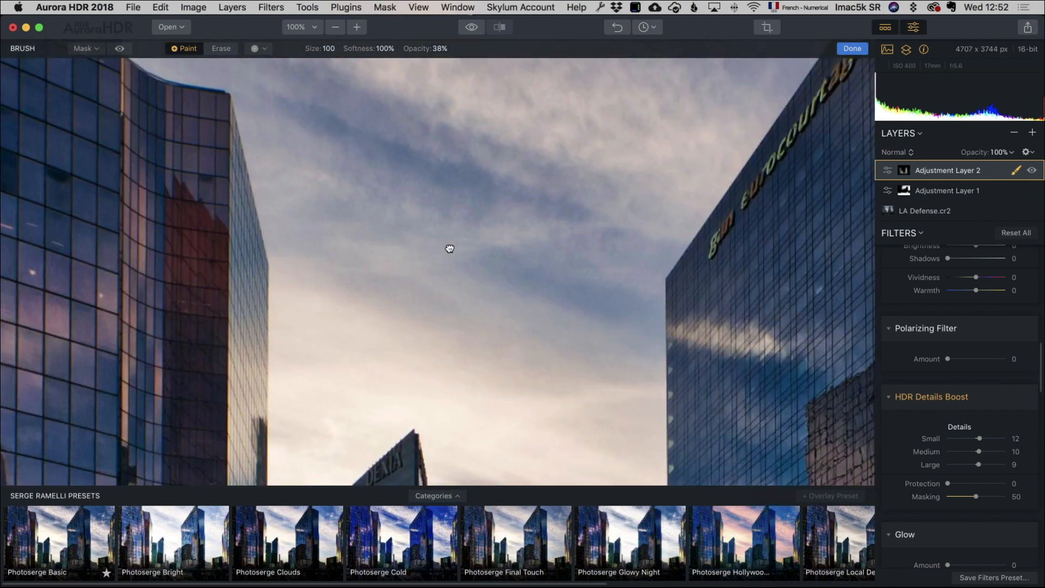
Examine the central towers and surrounding building facades at 100% zoom, and return to the full image
drag(448, 247, 520, 217)
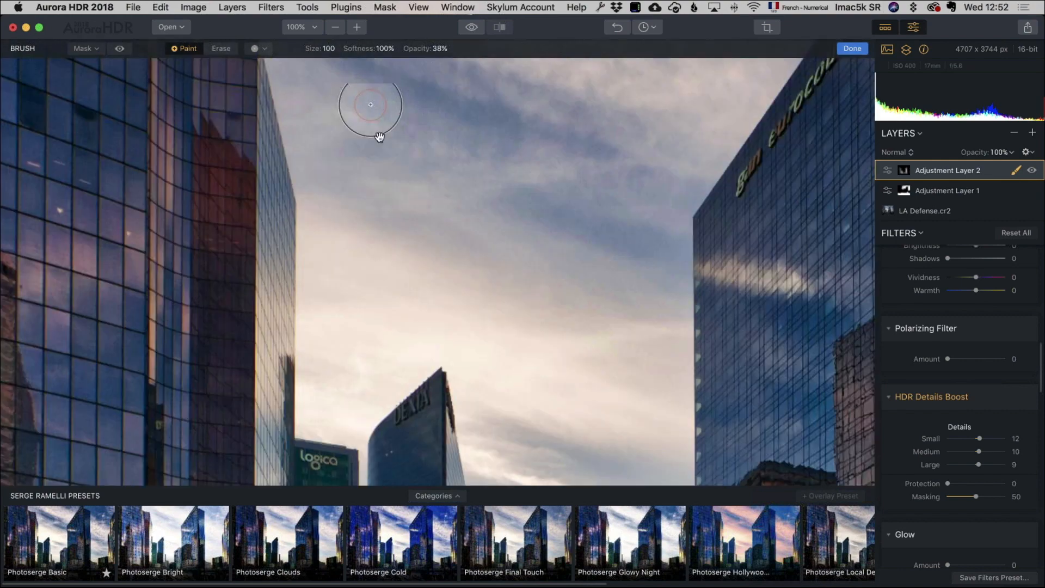
drag(381, 138, 300, 38)
mouse_move(661, 343)
mouse_down()
mouse_move(594, 235)
mouse_move(657, 341)
mouse_up()
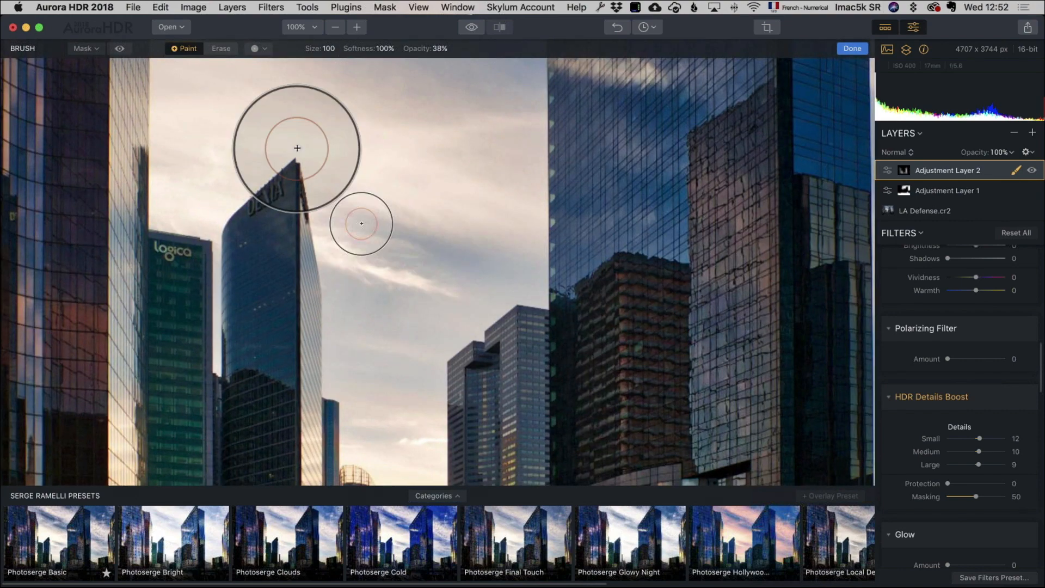
click(305, 30)
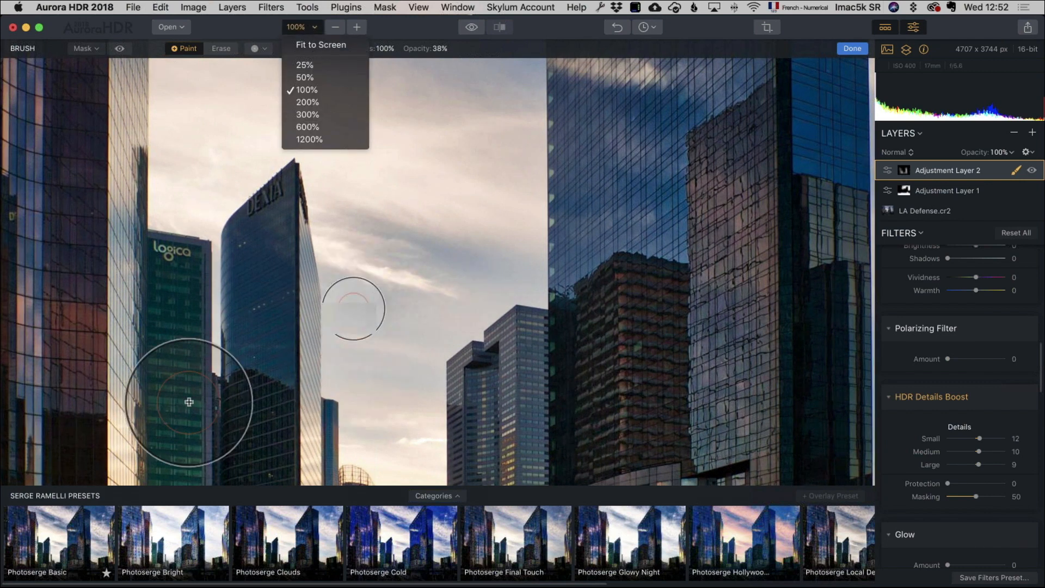
click(318, 45)
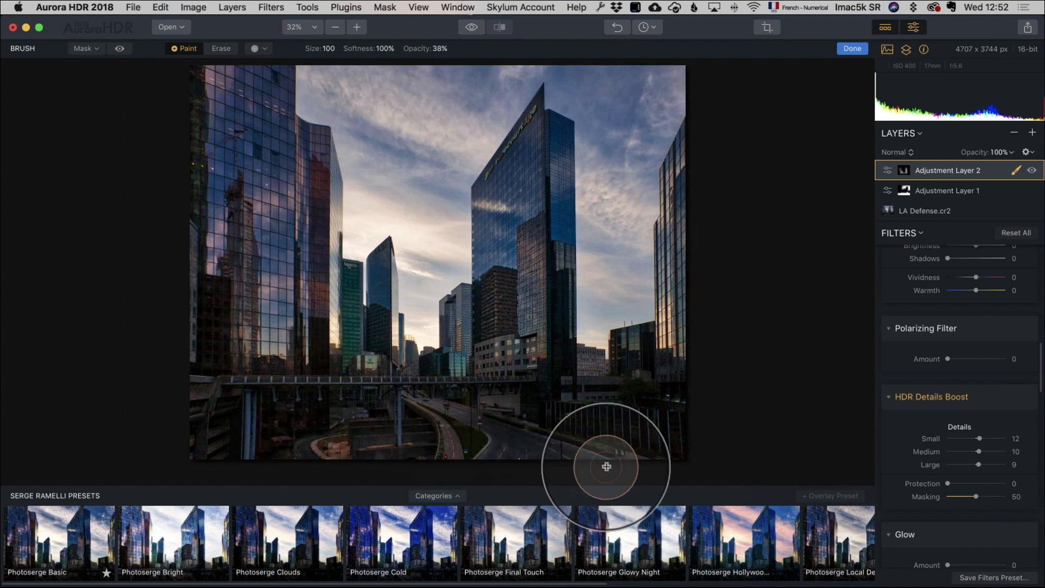
Add a third adjustment layer with an HDR Denoise Amount of 30 to clean up the dark street area
click(1032, 133)
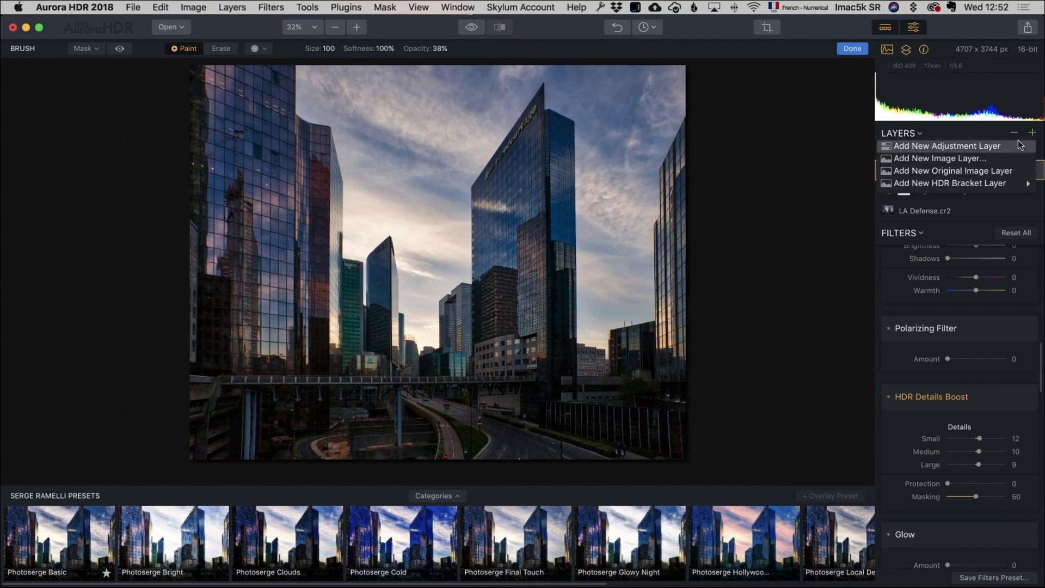
click(1020, 145)
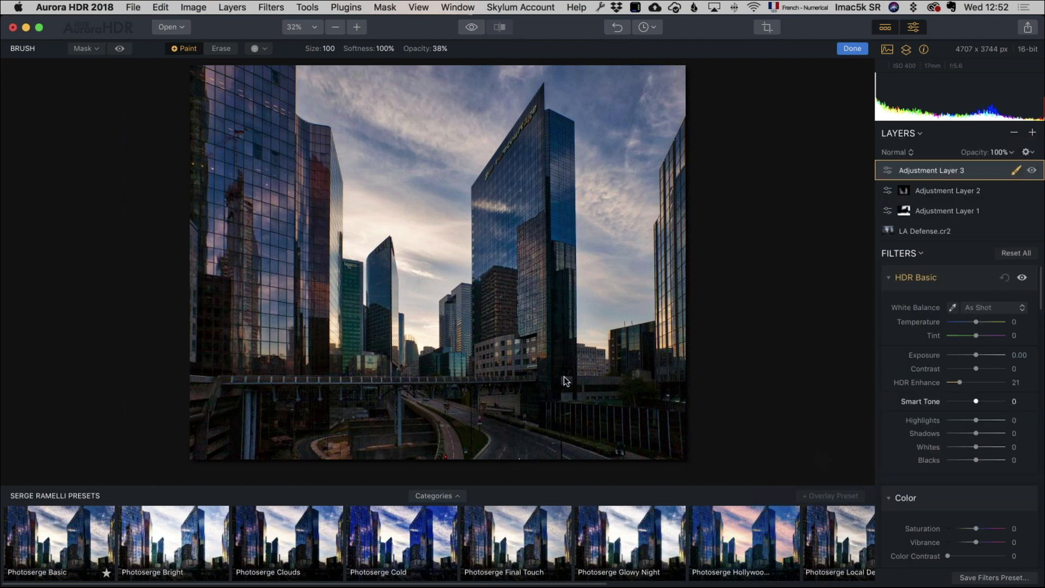
click(318, 28)
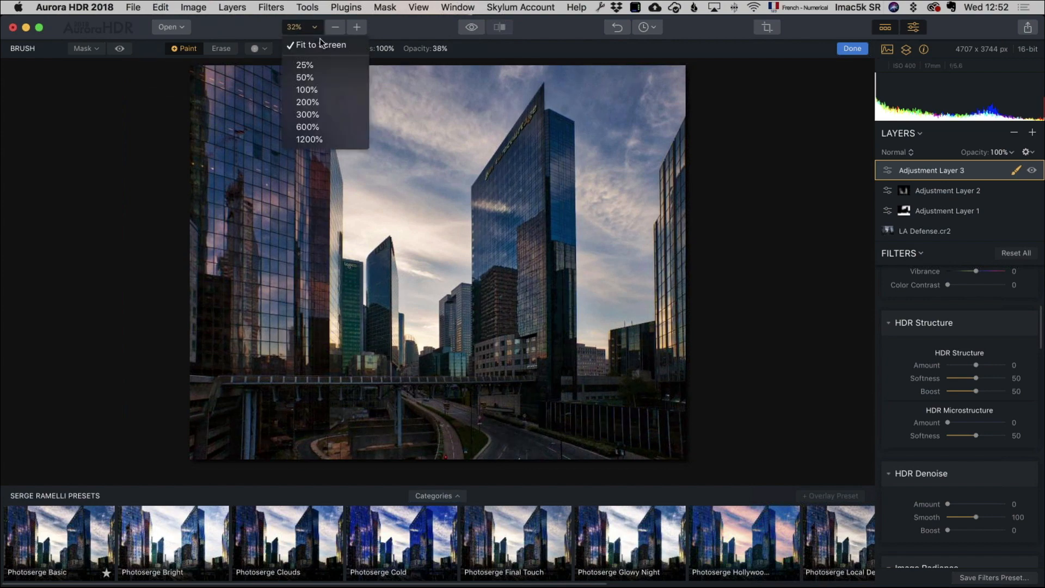
click(327, 90)
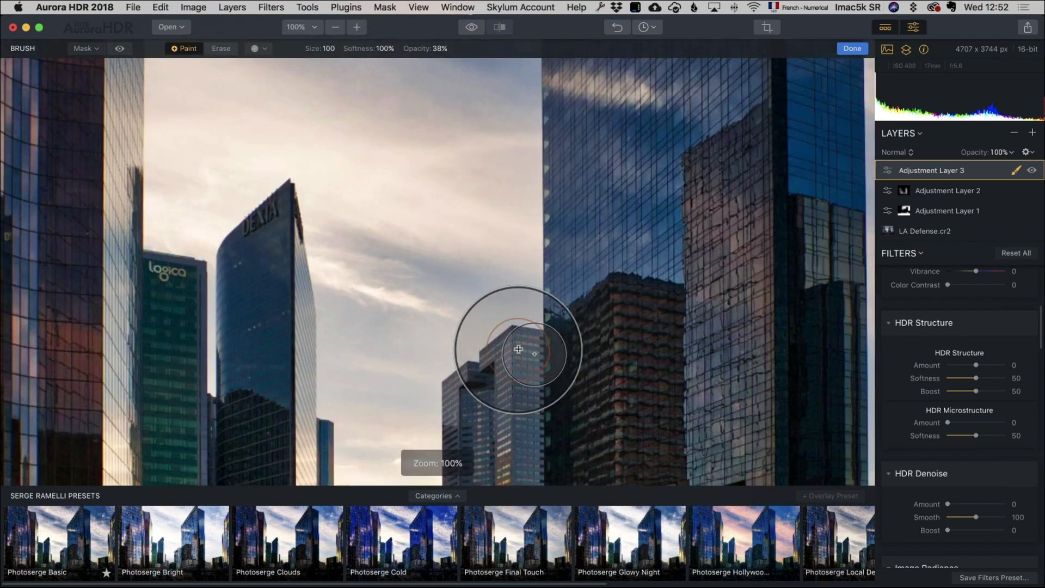
scroll(497, 283, down, 10)
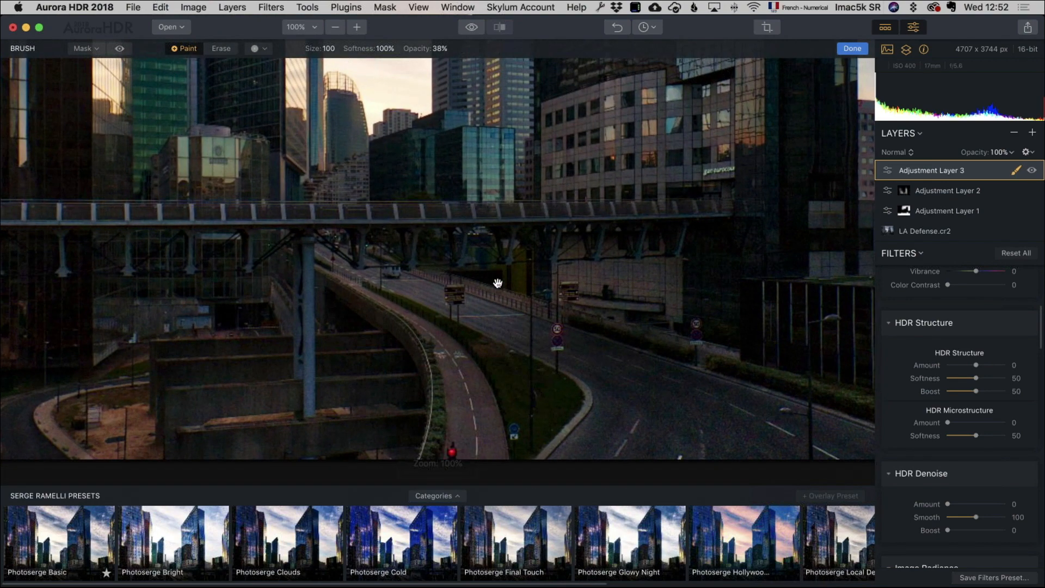
scroll(985, 355, down, 5)
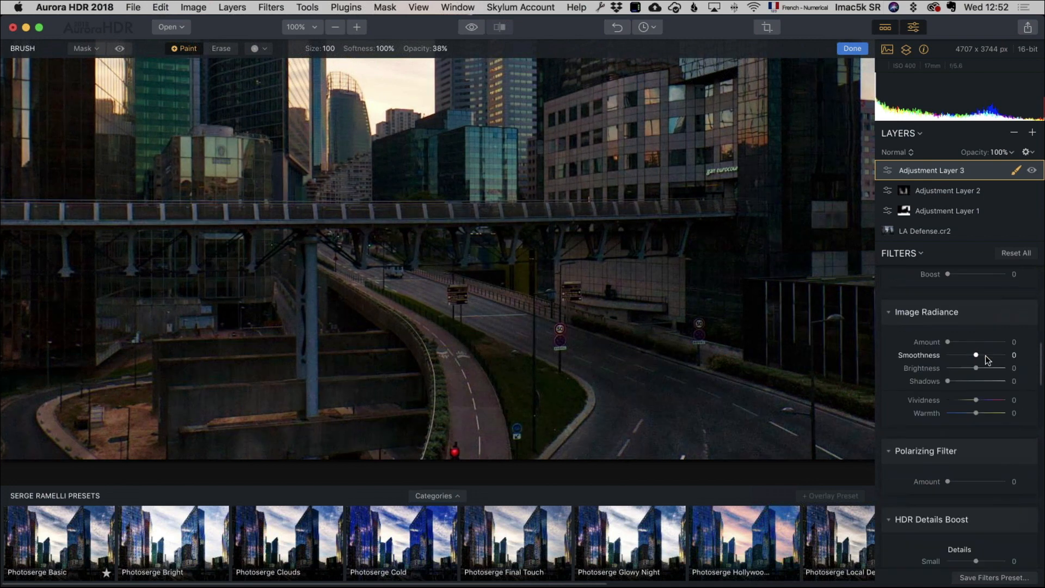
scroll(986, 355, down, 15)
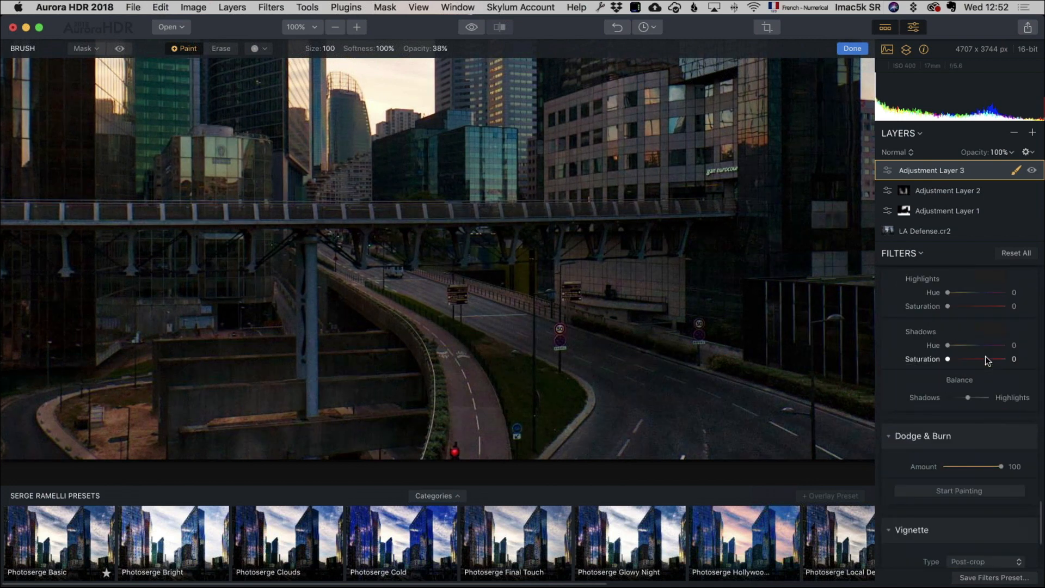
scroll(986, 357, down, 3)
scroll(986, 357, up, 10)
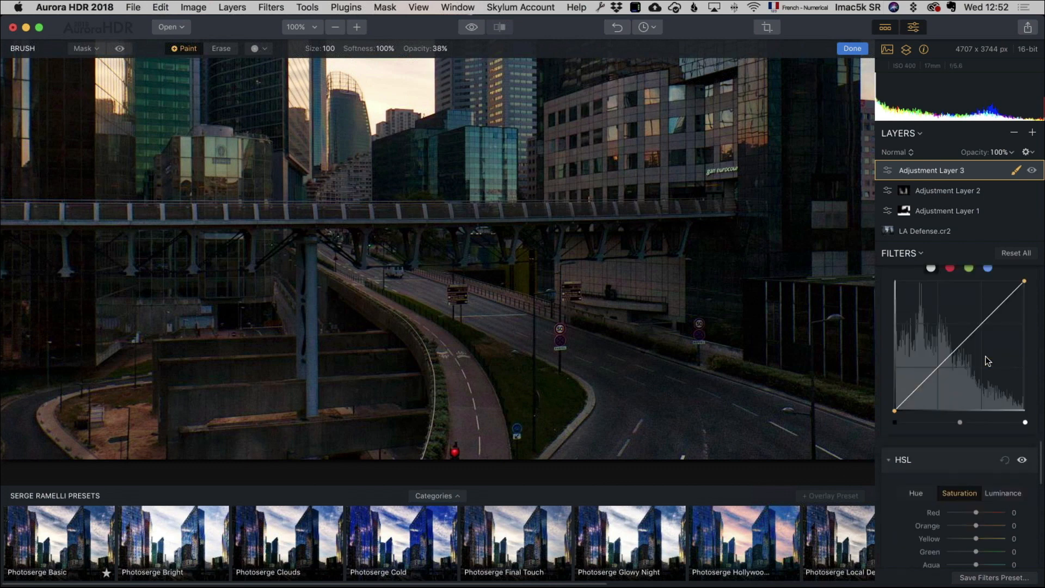
scroll(985, 358, up, 10)
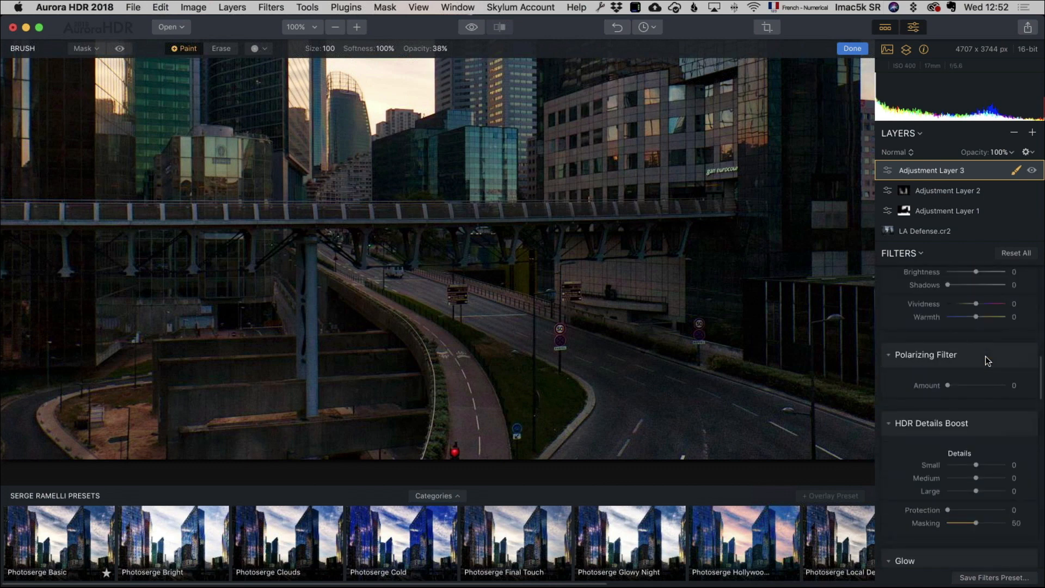
scroll(985, 356, up, 6)
scroll(980, 381, up, 1)
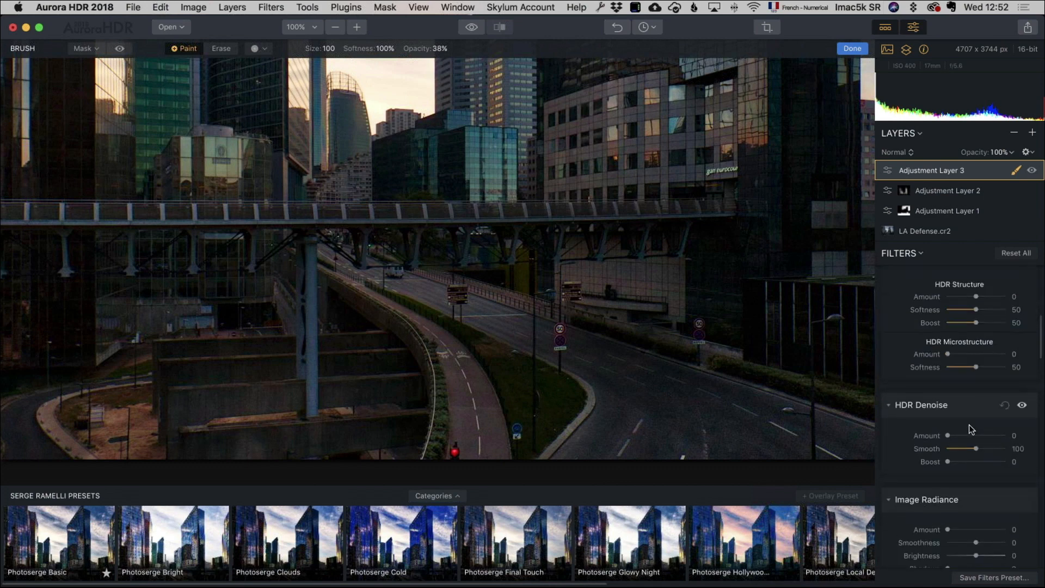
drag(958, 438, 969, 438)
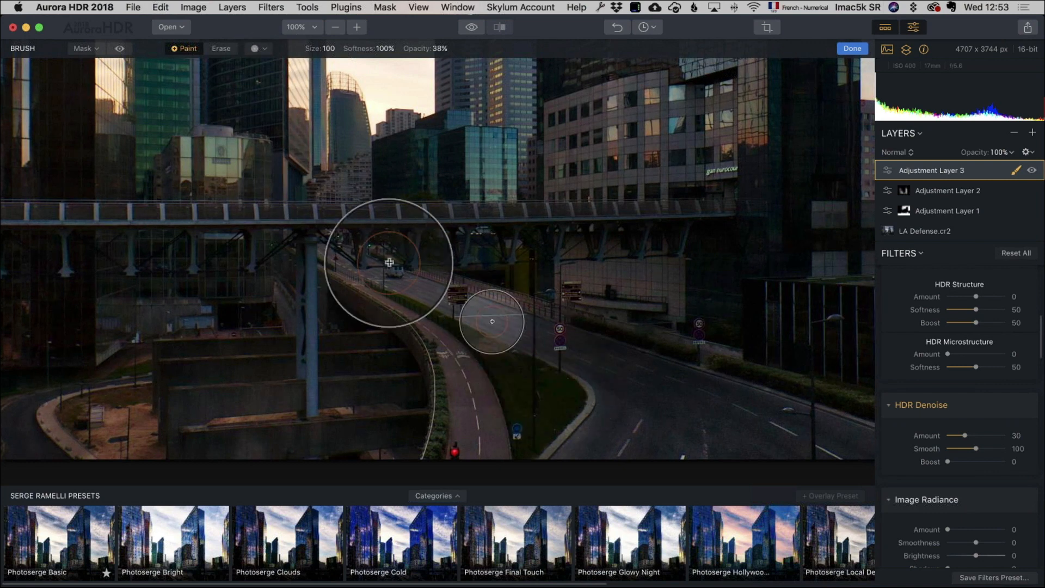
Brush the third layer's noise reduction over the road, underpass and dark lower buildings at 38% brush opacity
drag(383, 266, 708, 407)
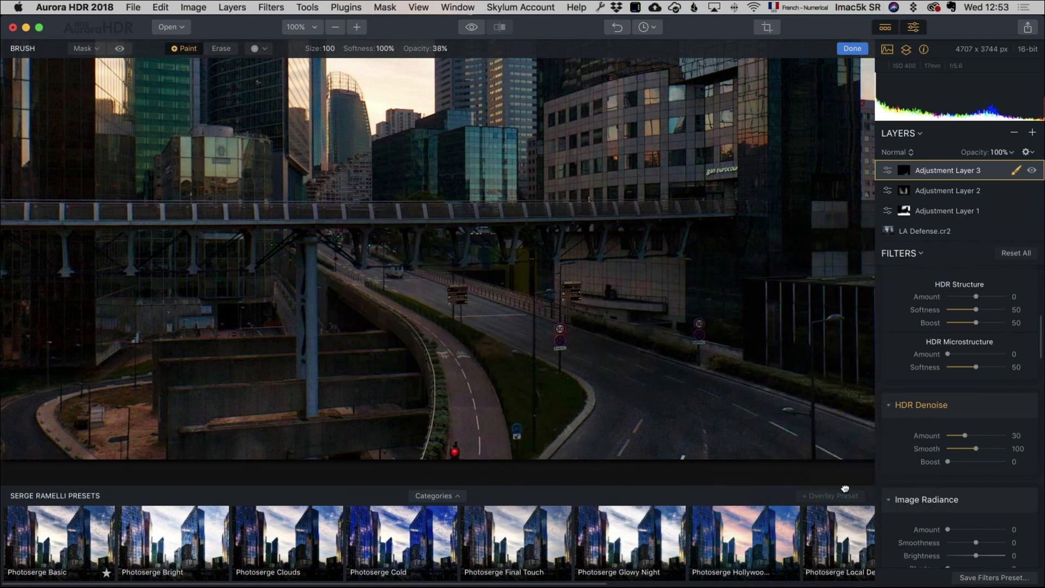
scroll(729, 365, left, 10)
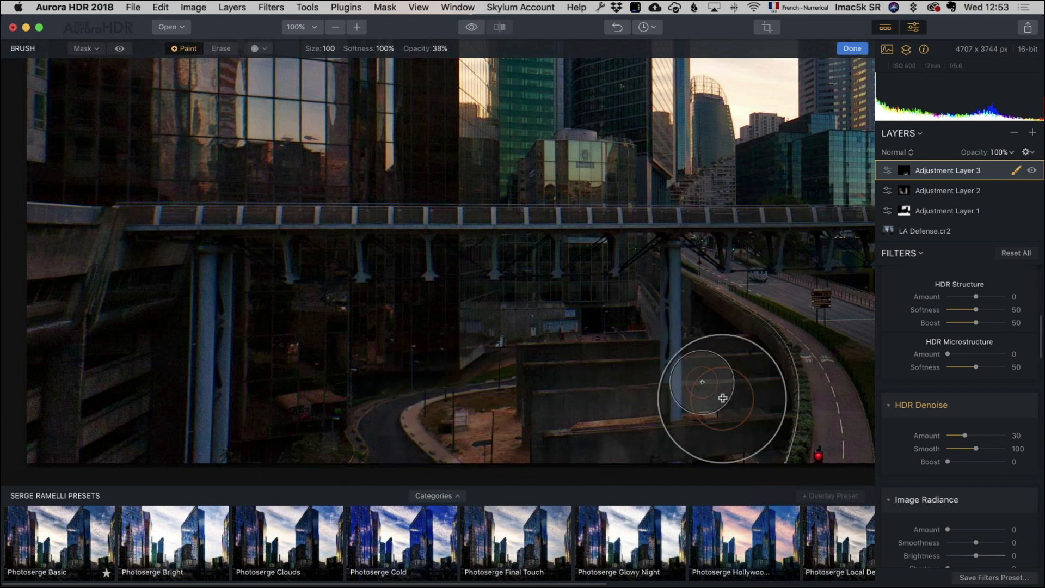
drag(724, 399, 514, 361)
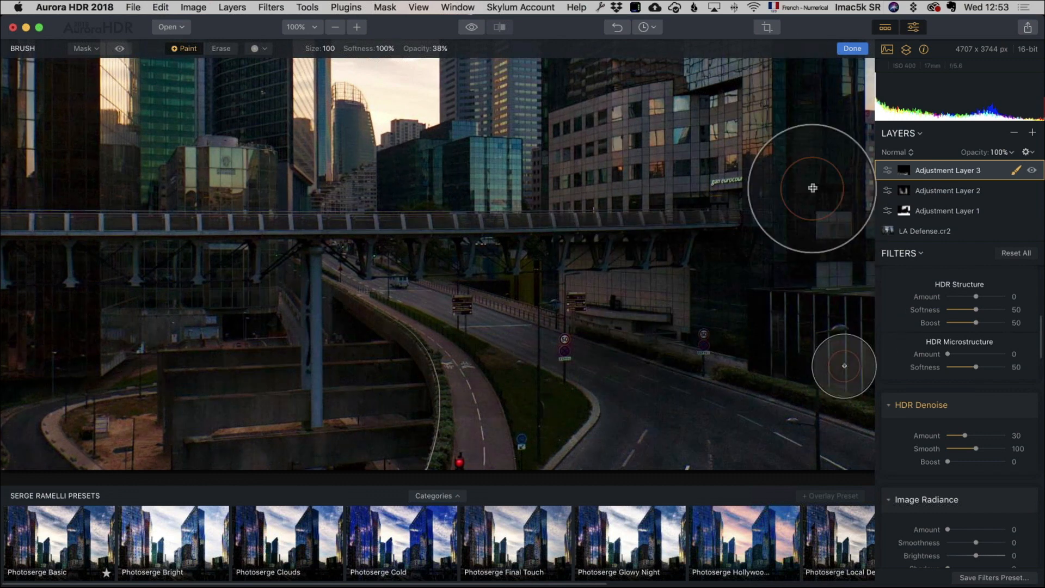
drag(665, 338, 525, 337)
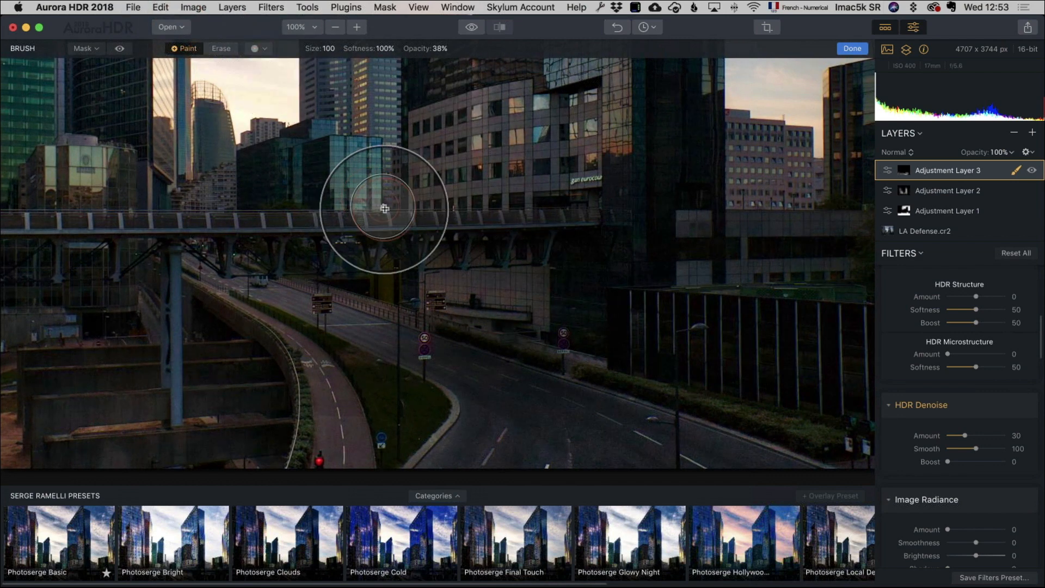
Compare the full edited image with the original photo twice
click(314, 27)
click(312, 38)
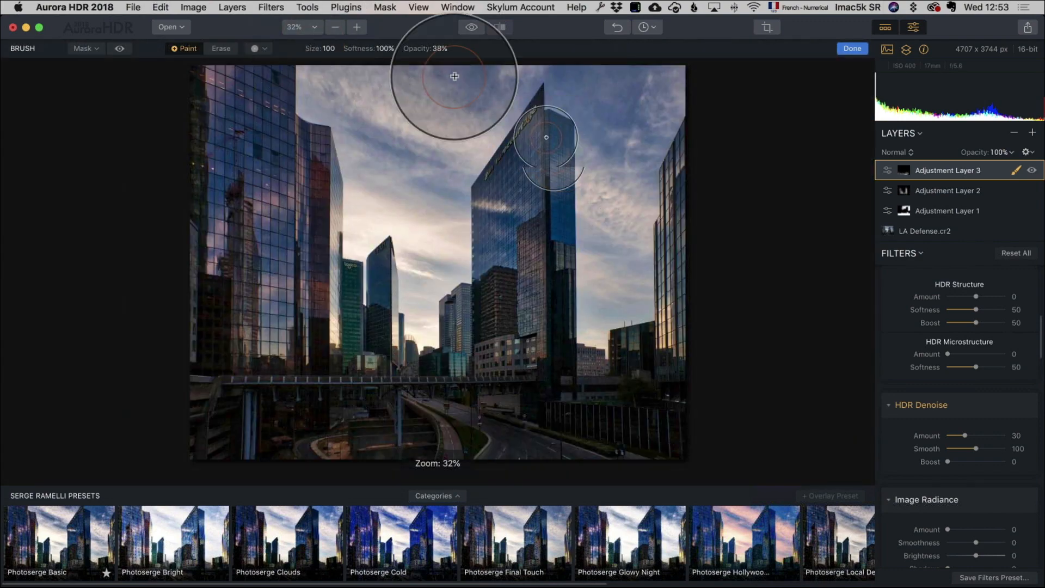
click(472, 30)
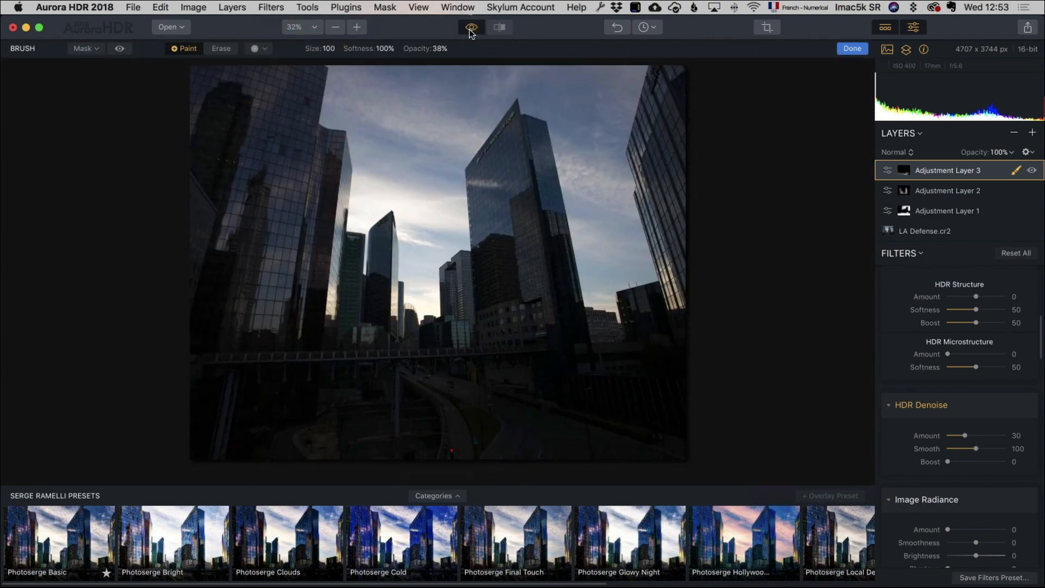
click(471, 29)
click(471, 28)
click(471, 28)
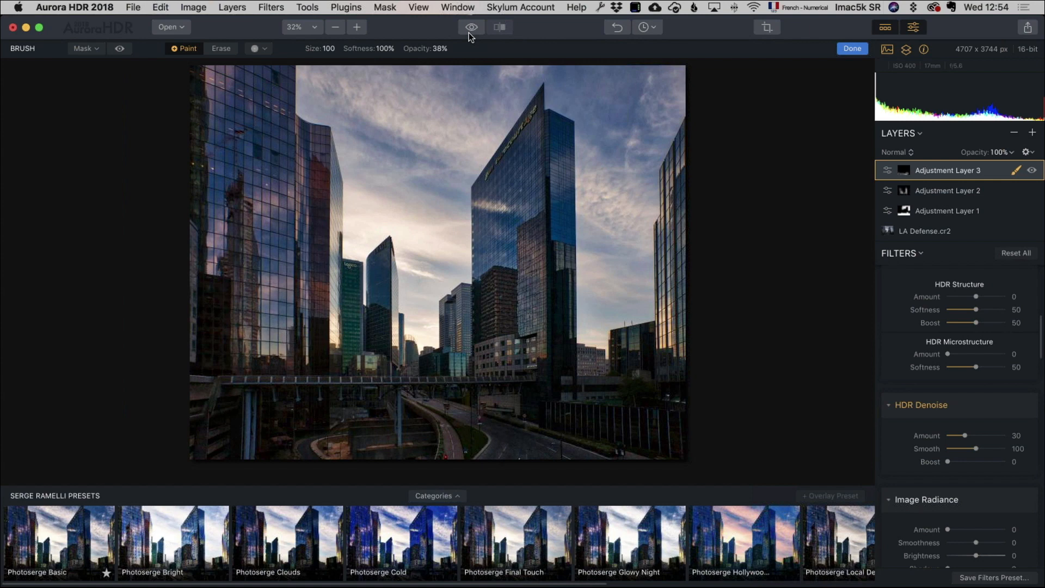
Send the edited LA Defense image to Luminar and switch to Luminar 2018
click(131, 6)
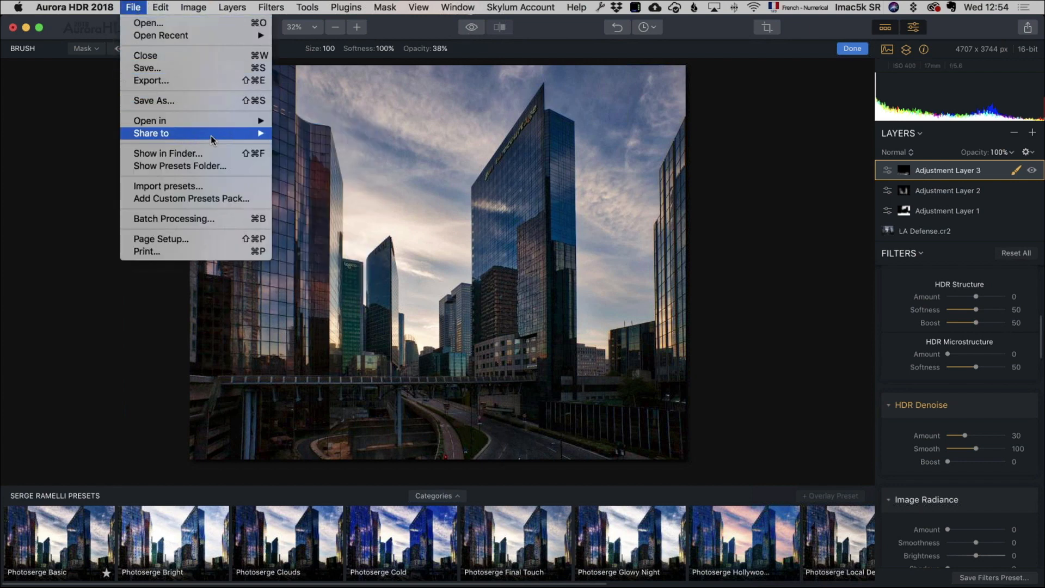
mouse_move(211, 124)
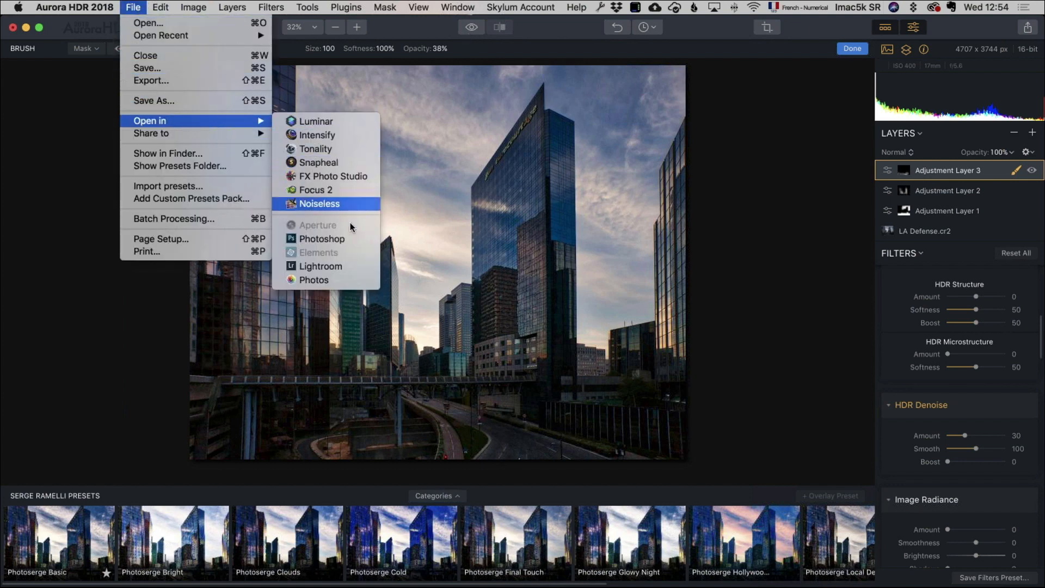
click(351, 123)
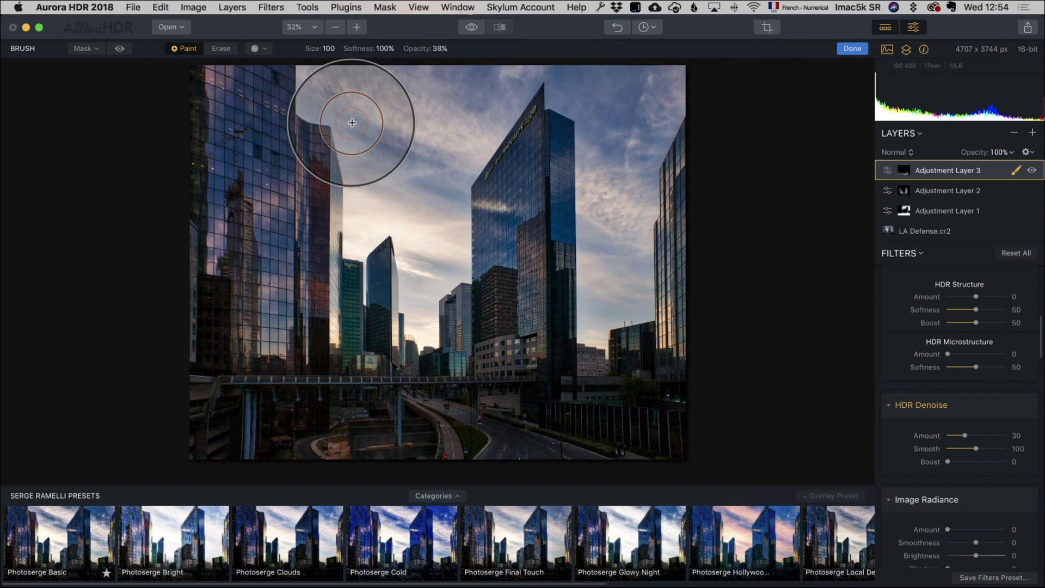
key(super+Tab)
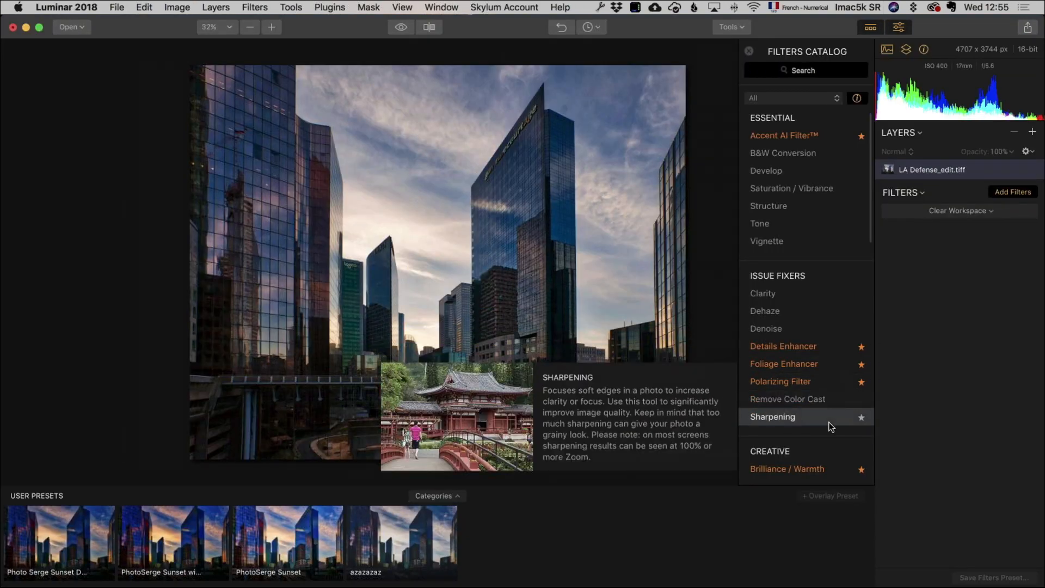
Add an Advanced Contrast filter with Amounts of 52 for highlights, 13 for midtones and 24 for shadows
scroll(841, 426, down, 3)
scroll(840, 427, down, 3)
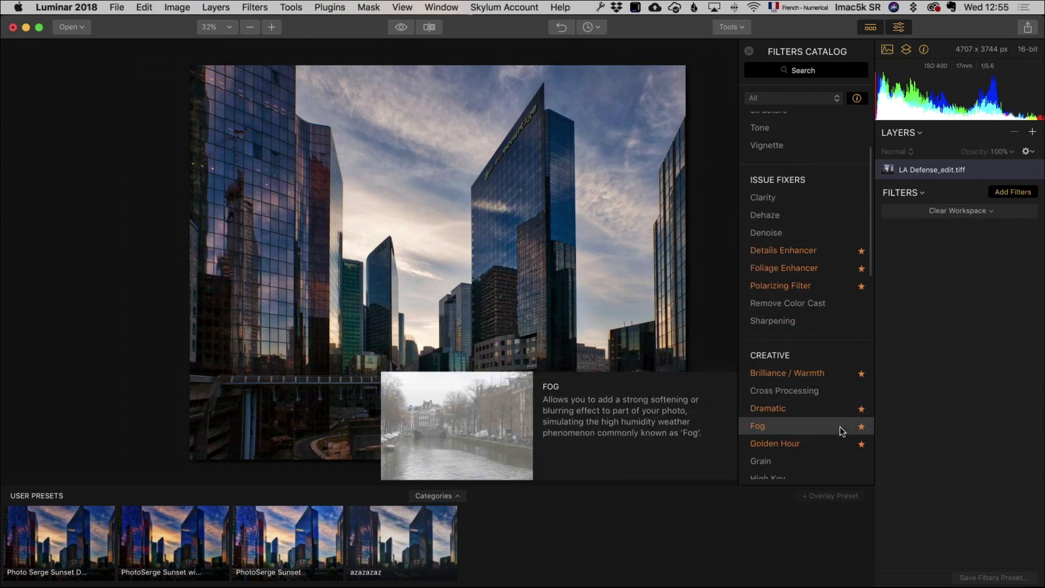
scroll(840, 425, down, 5)
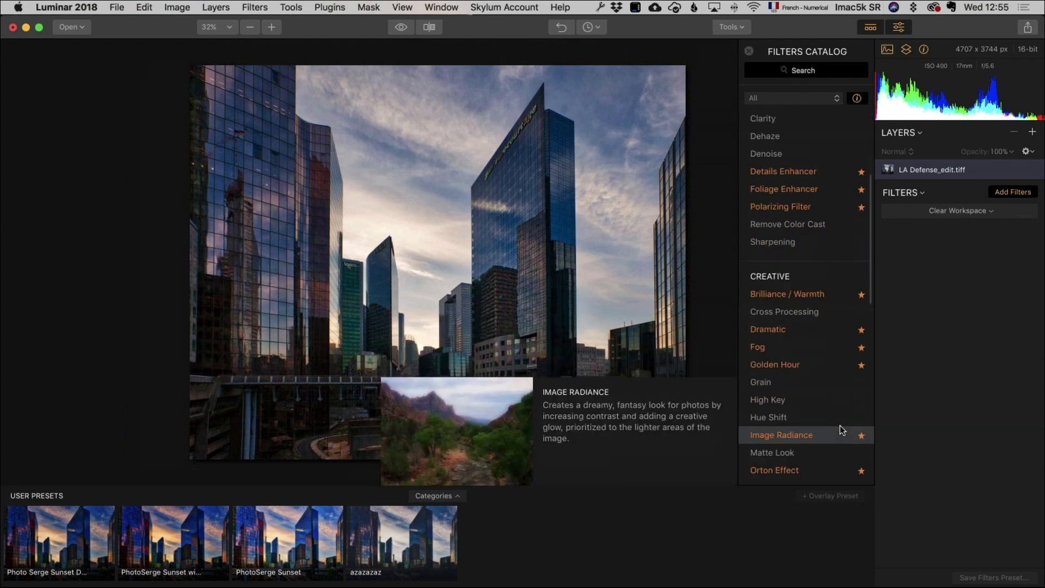
scroll(840, 426, up, 10)
scroll(841, 452, down, 6)
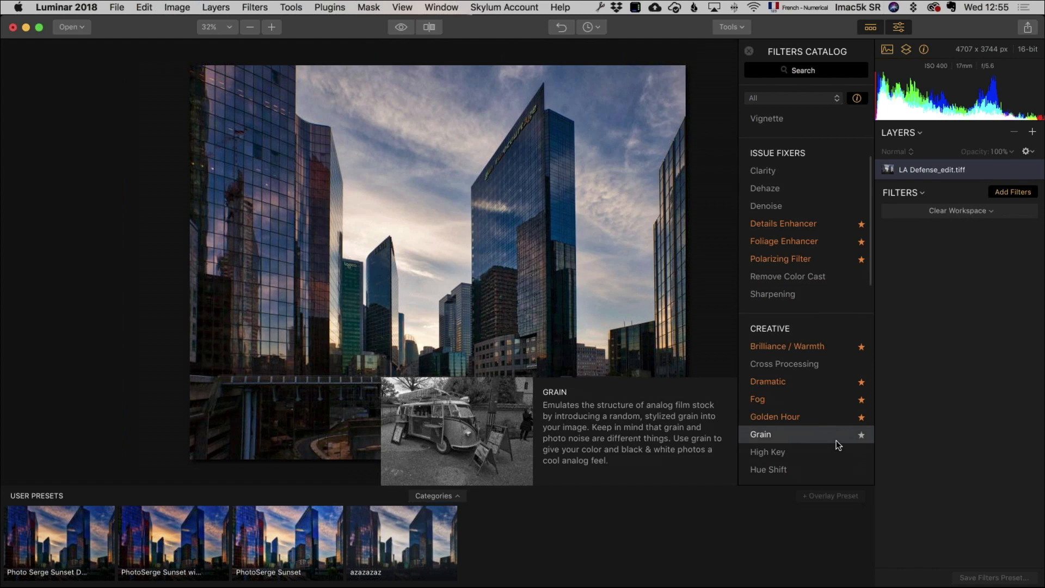
scroll(836, 441, down, 12)
click(841, 453)
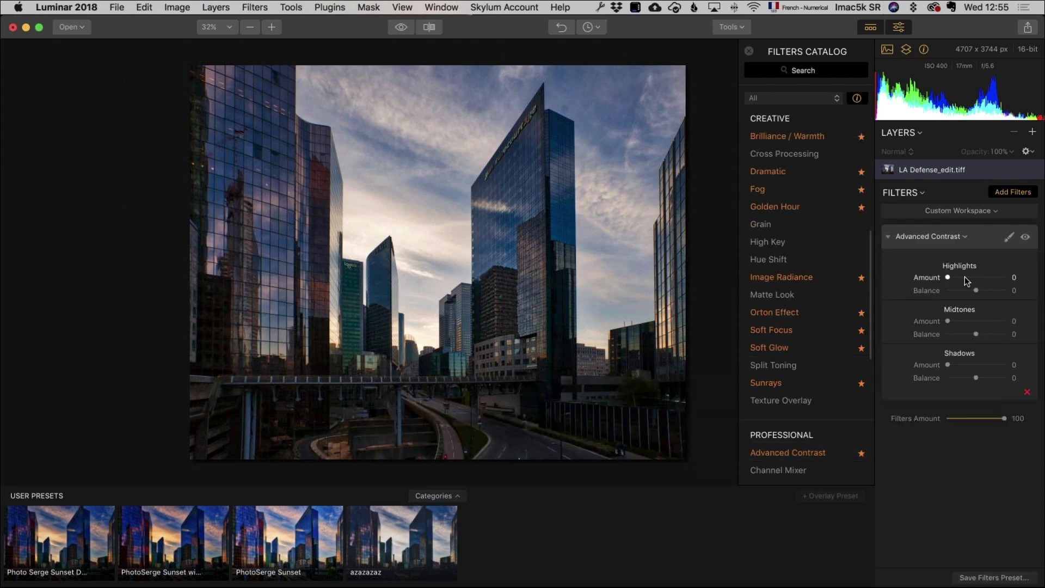
drag(960, 279, 1006, 278)
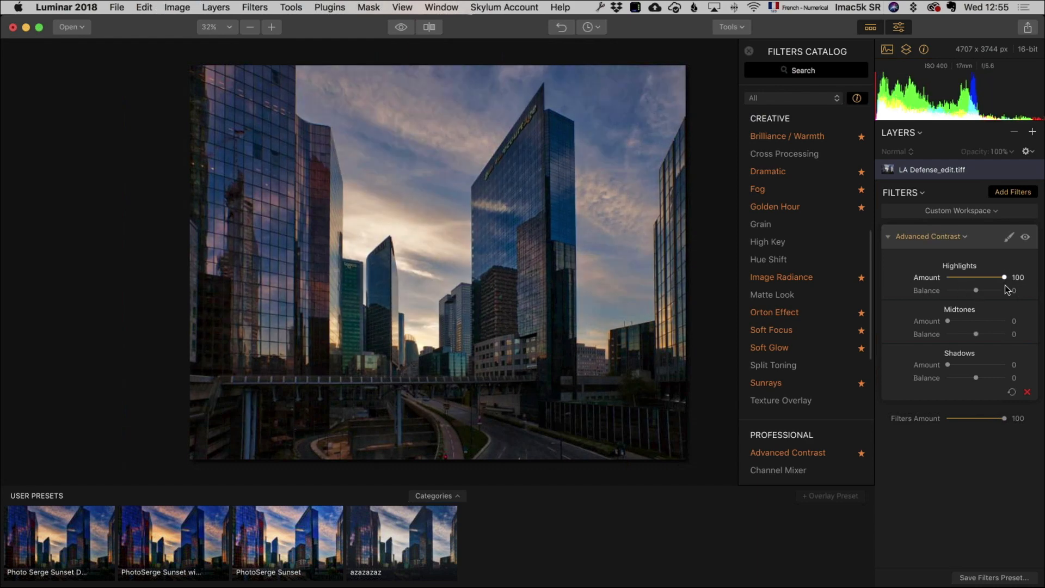
drag(1003, 279, 979, 290)
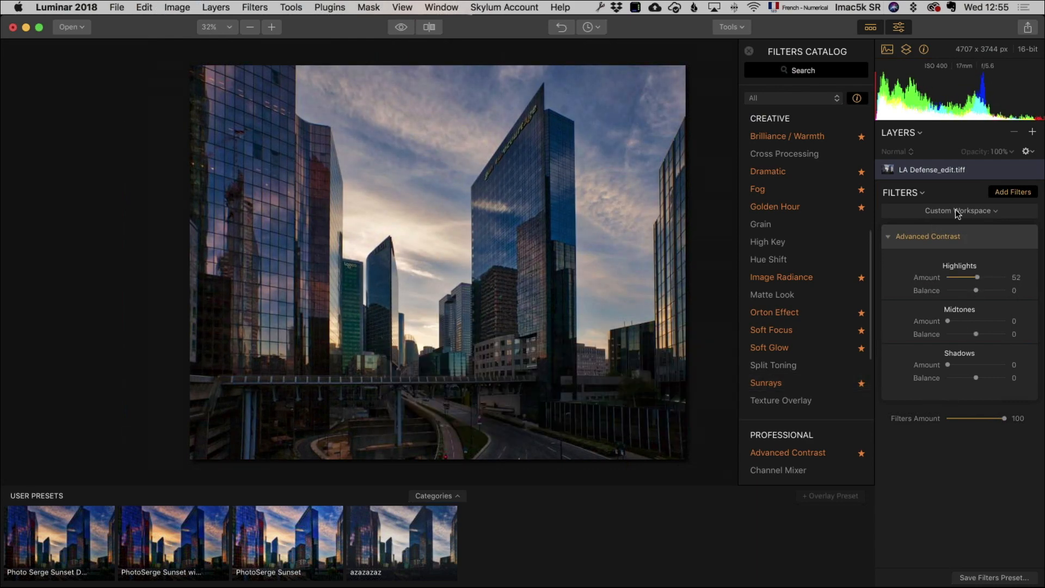
mouse_move(947, 321)
mouse_down()
mouse_move(972, 321)
mouse_move(955, 321)
mouse_up()
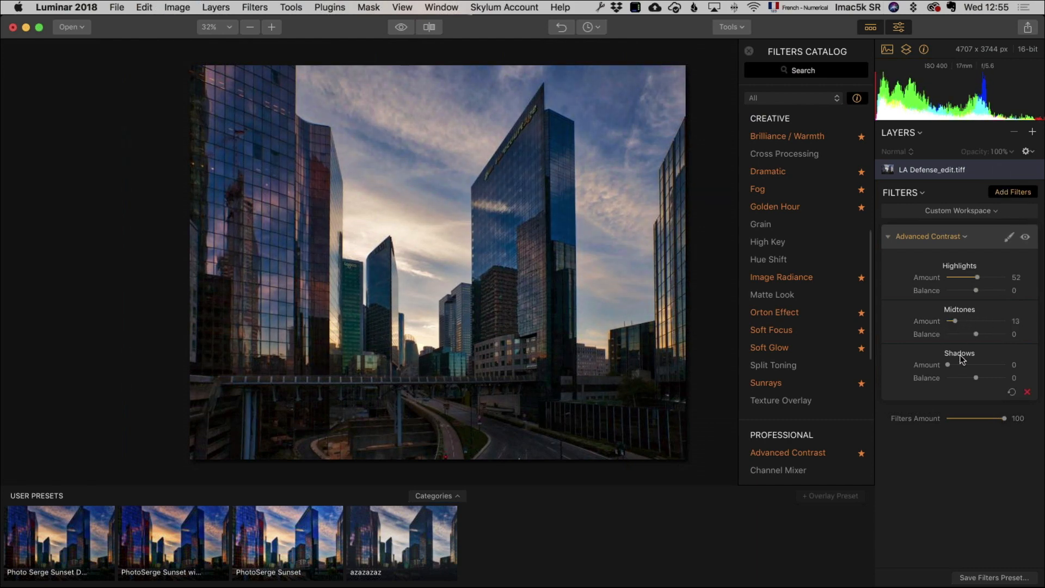
mouse_move(949, 364)
mouse_down()
mouse_move(980, 364)
mouse_move(959, 355)
mouse_up()
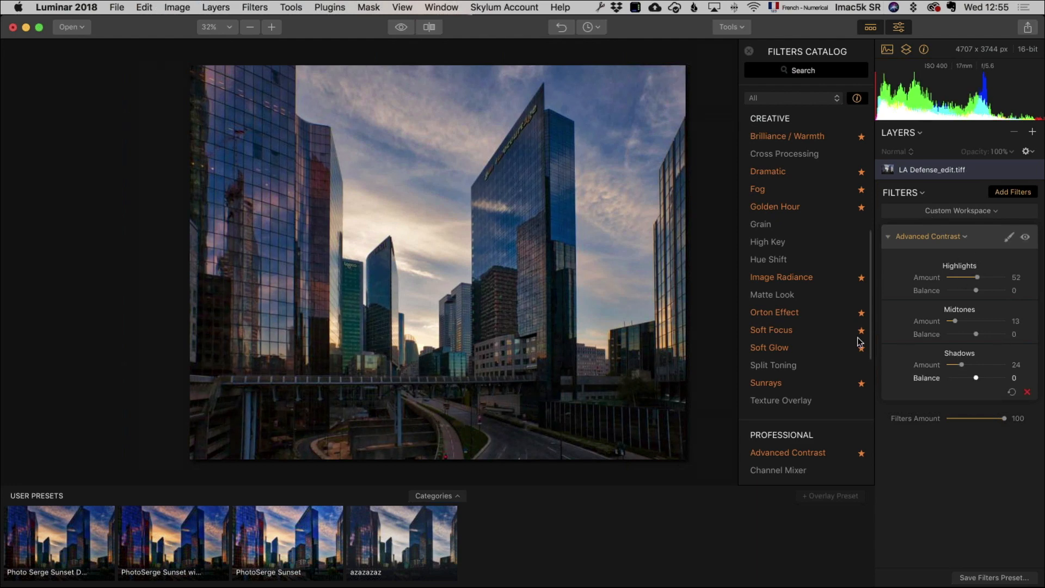
Add a Sunrays filter with Y 37, Amount 23, Look 48, Length 24 and Penetration 39, and compare the result with the unedited image
click(852, 385)
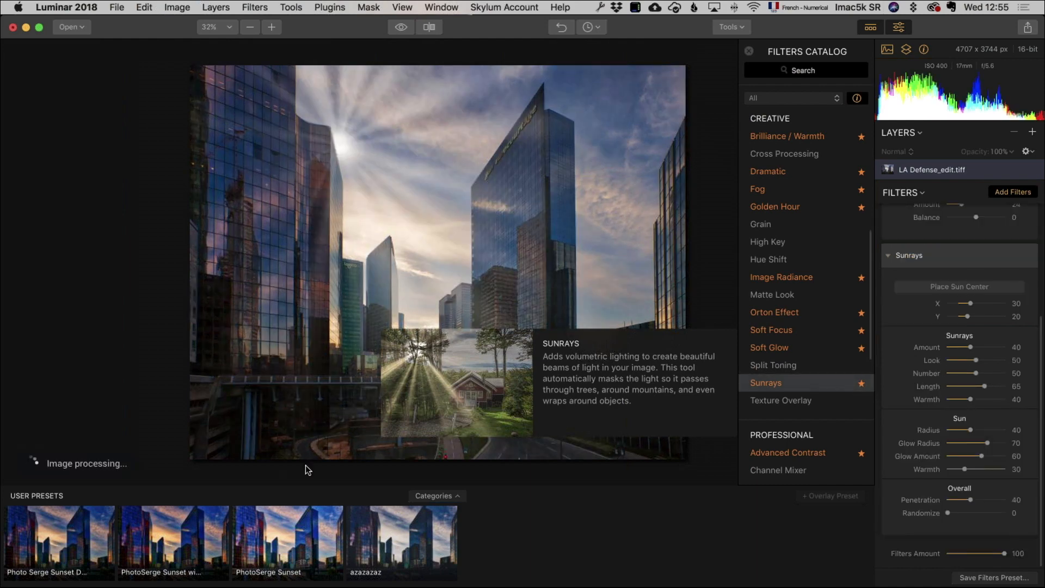
mouse_move(979, 309)
mouse_down()
mouse_move(1002, 301)
mouse_move(966, 307)
mouse_move(979, 314)
mouse_move(968, 316)
mouse_move(972, 306)
mouse_up()
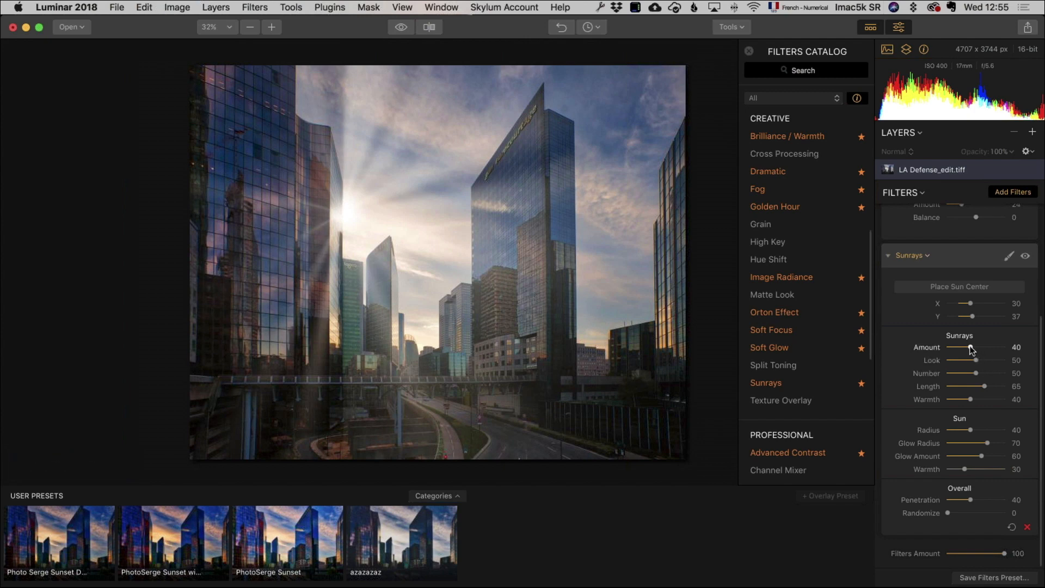
drag(972, 349, 960, 387)
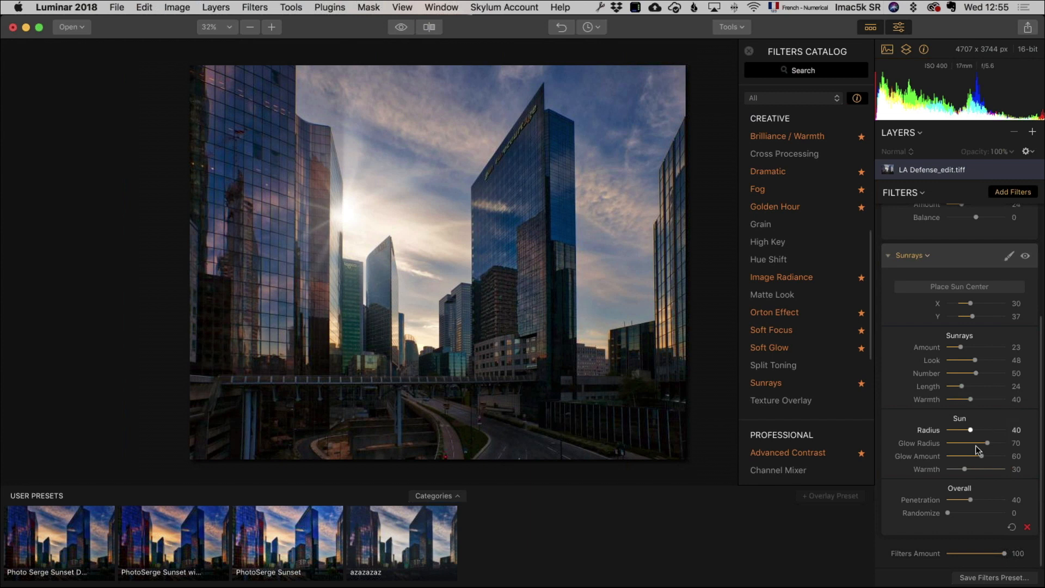
mouse_move(971, 500)
mouse_down()
mouse_move(1002, 500)
mouse_move(970, 498)
mouse_up()
click(402, 27)
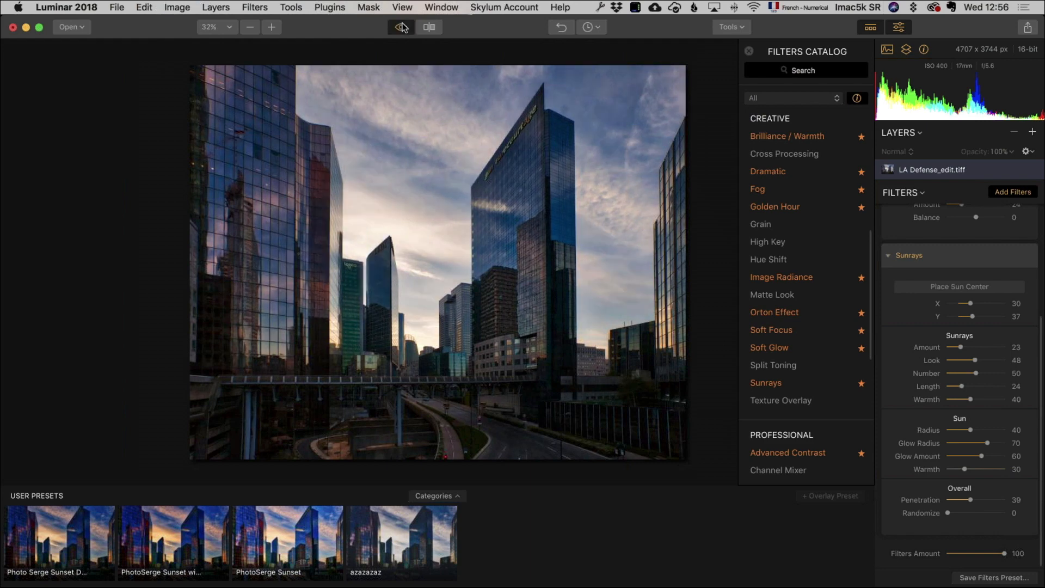
click(402, 27)
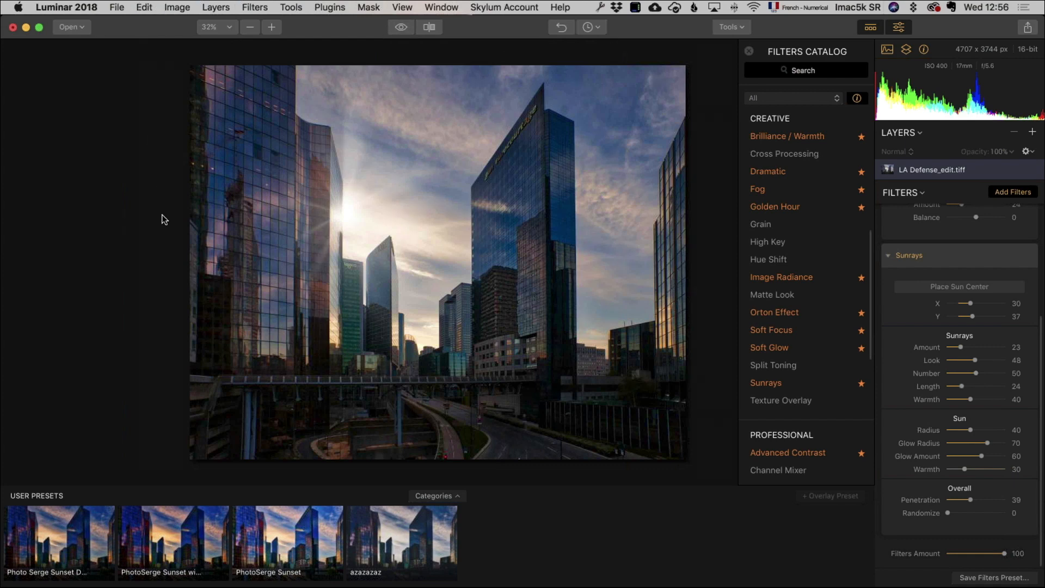
Switch to Aurora HDR and create an HDR from Cinque Terre-3.arw, Cinque Terre-4.arw and Cinque Terre.arw without saving the LA Defense changes
key(super+Tab)
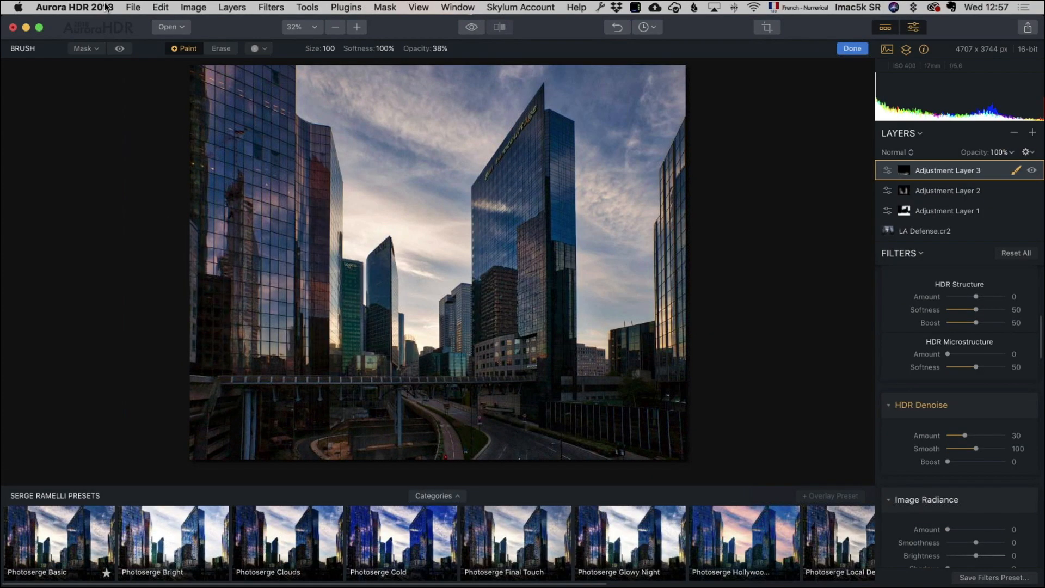
click(133, 7)
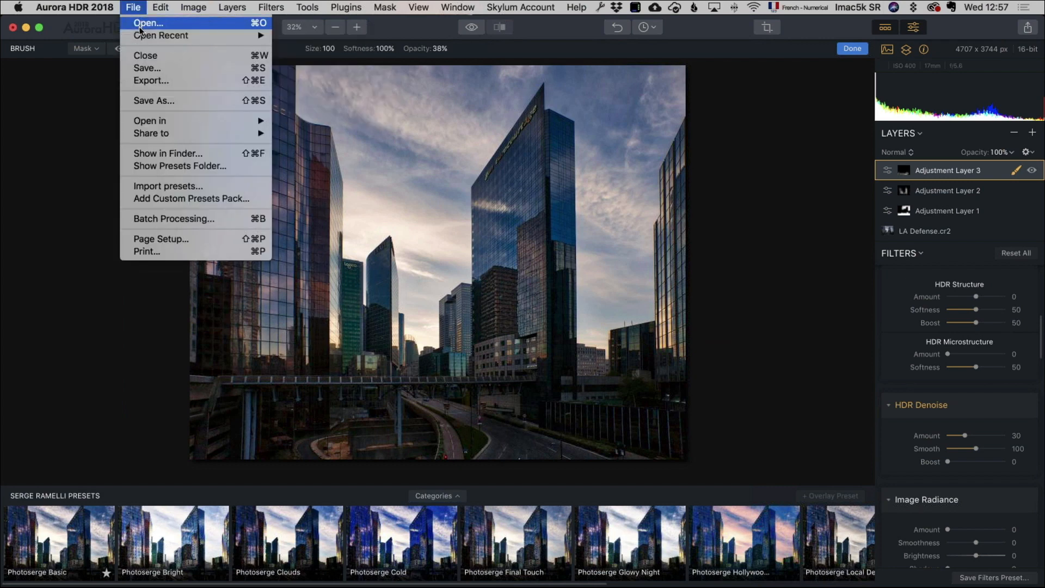
click(144, 23)
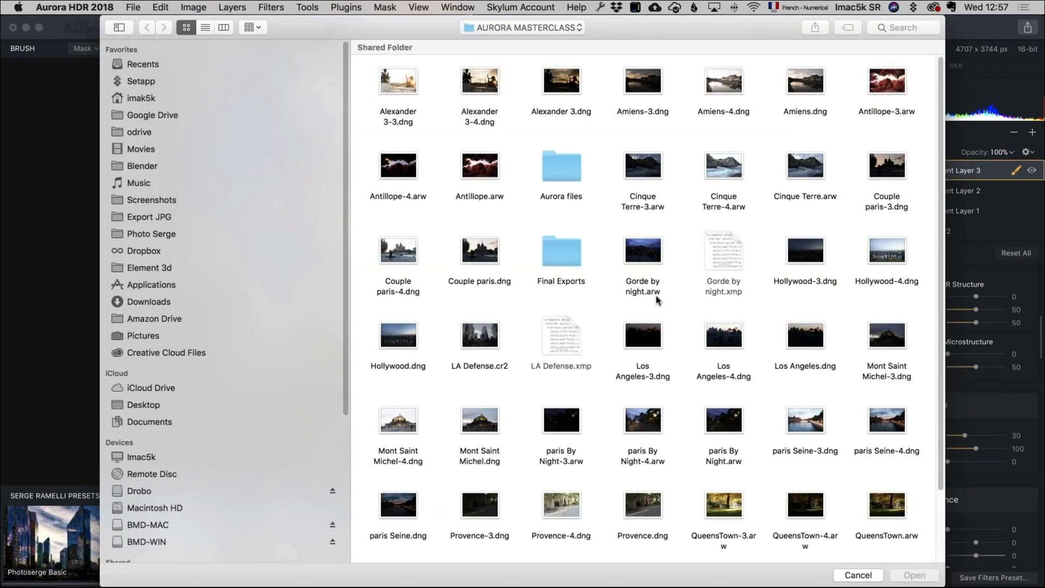
click(646, 166)
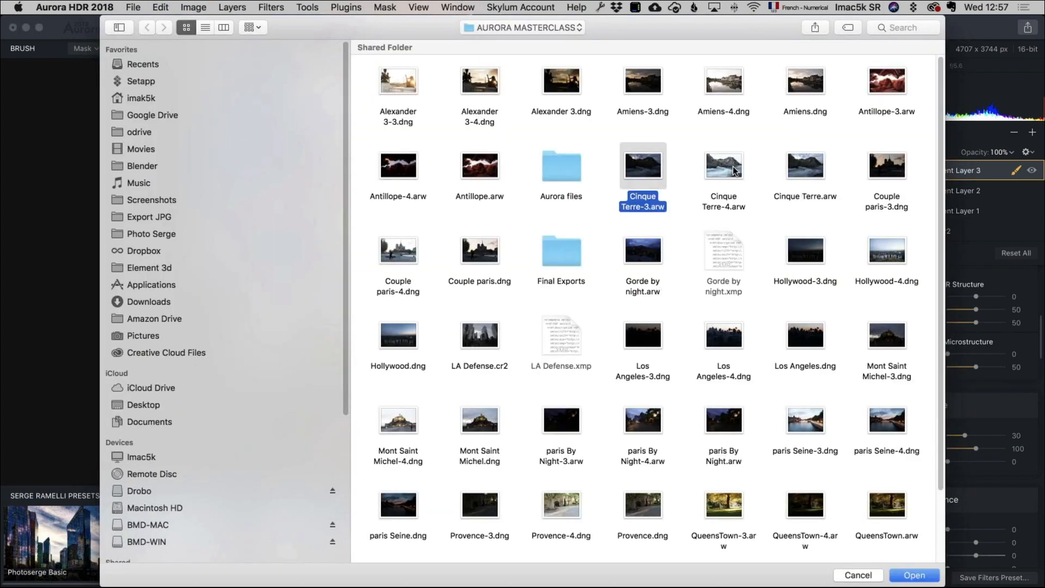
super+click(733, 168)
super+click(797, 176)
click(898, 576)
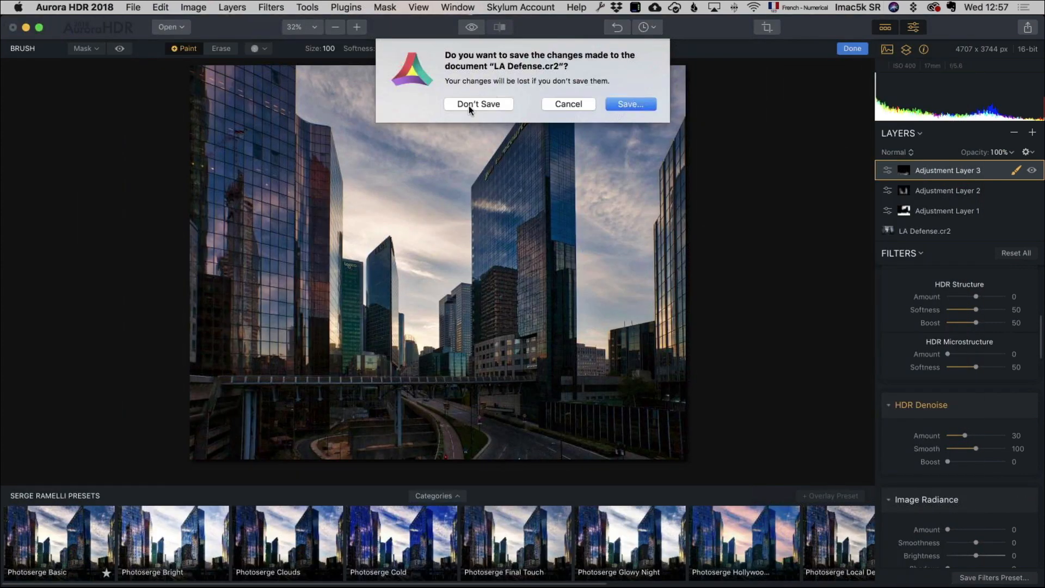
click(472, 106)
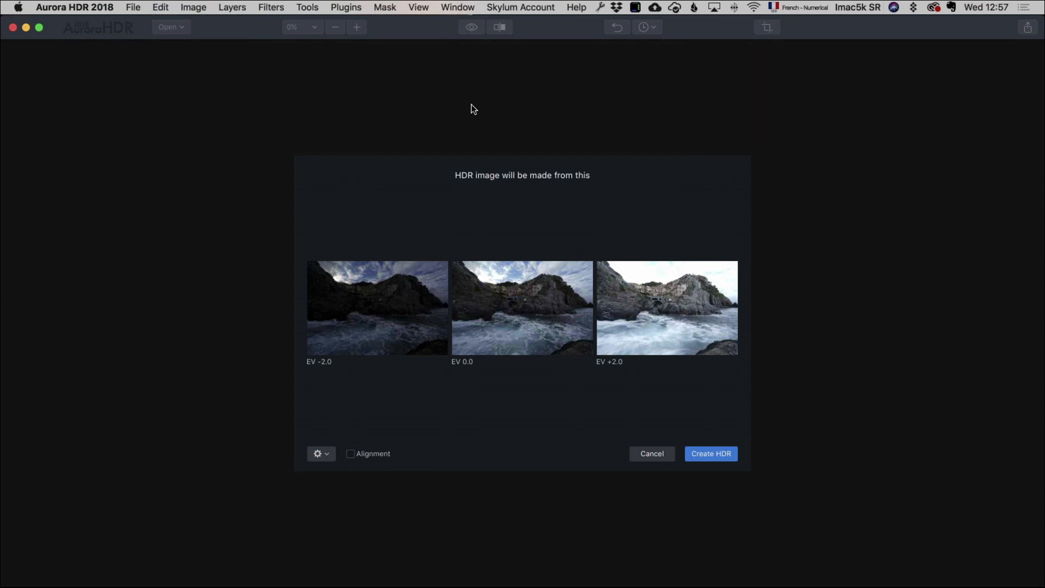
click(719, 458)
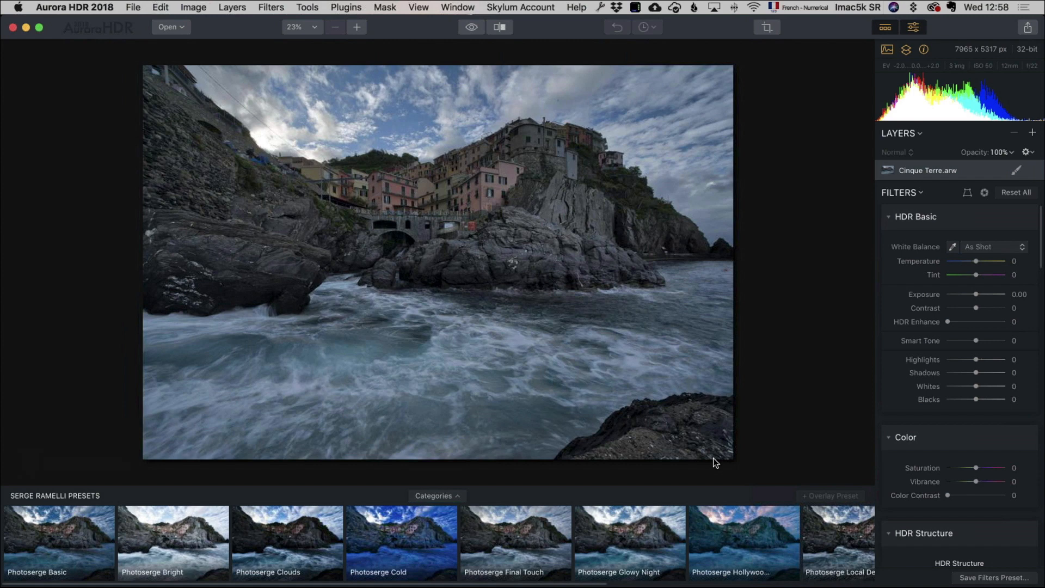
Apply the Photoserge Basic preset to the Cinque Terre image, and set its Tint to 16 and Temperature to 5
click(66, 538)
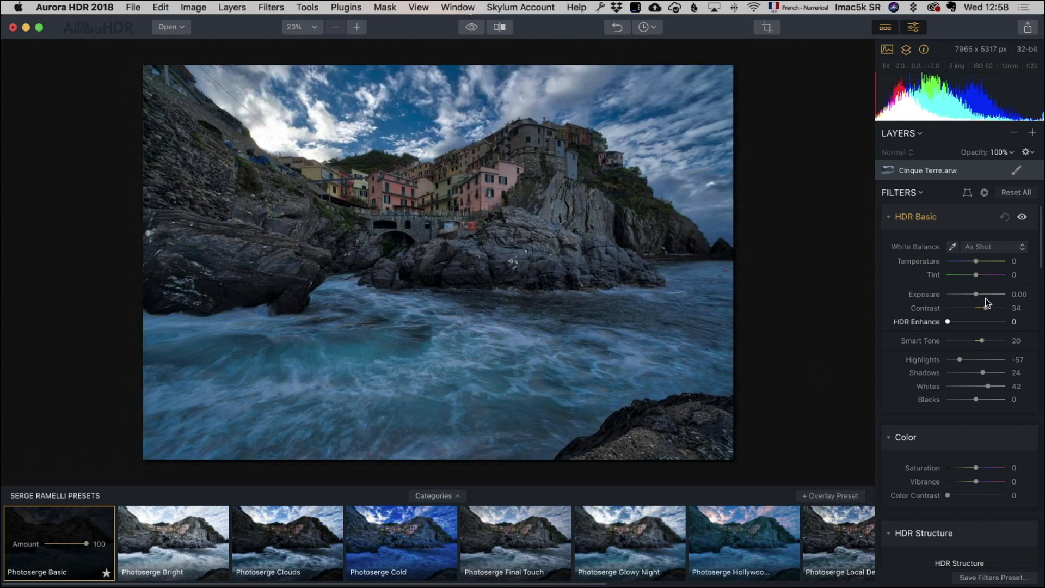
drag(976, 275, 978, 261)
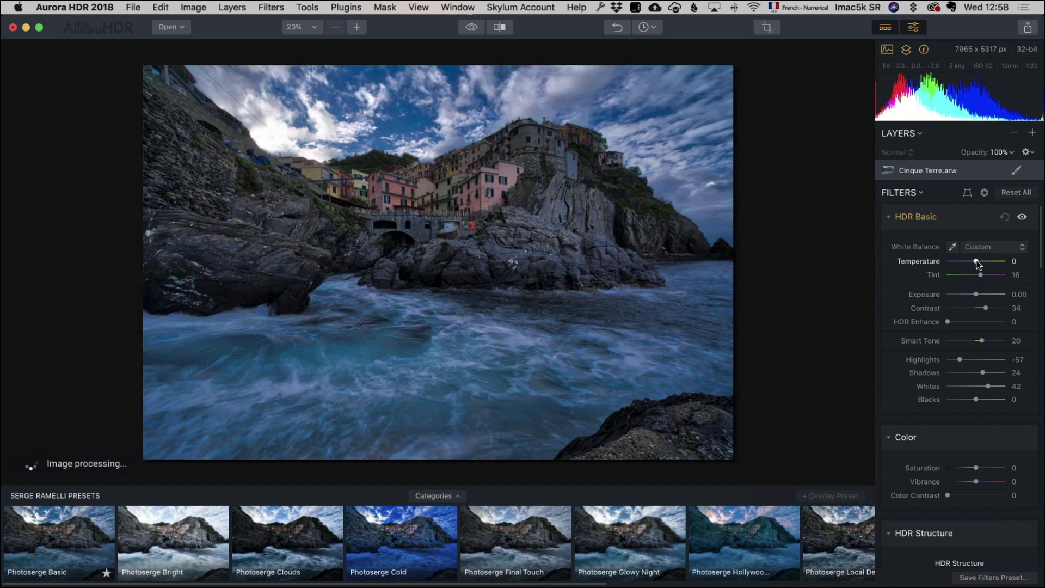
click(977, 260)
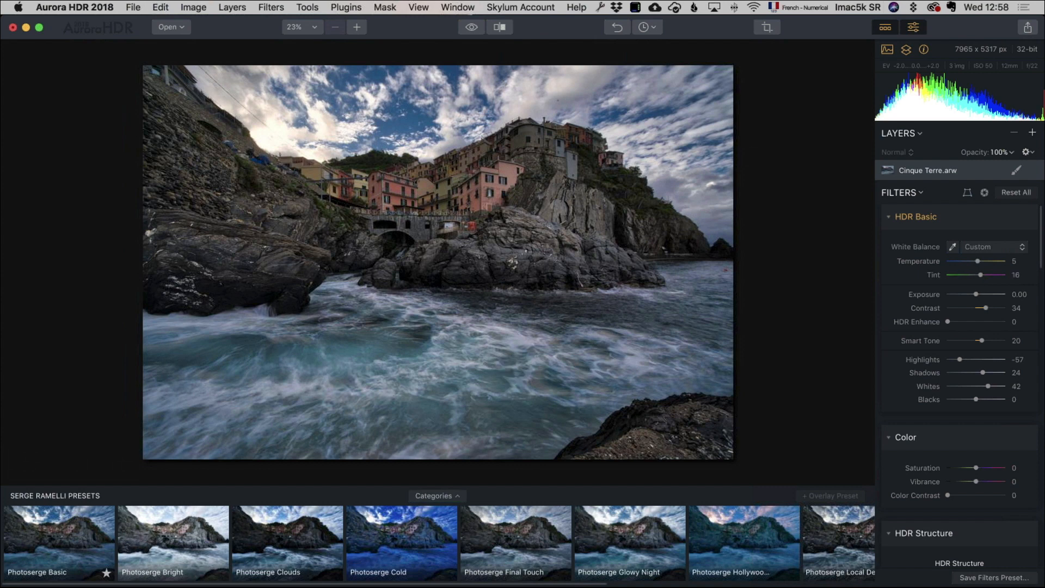
Add the HDR Frame 2 (EV +2.0) bracket as a layer with Exposure -1.89, Contrast 23 and Temperature -21
click(1032, 132)
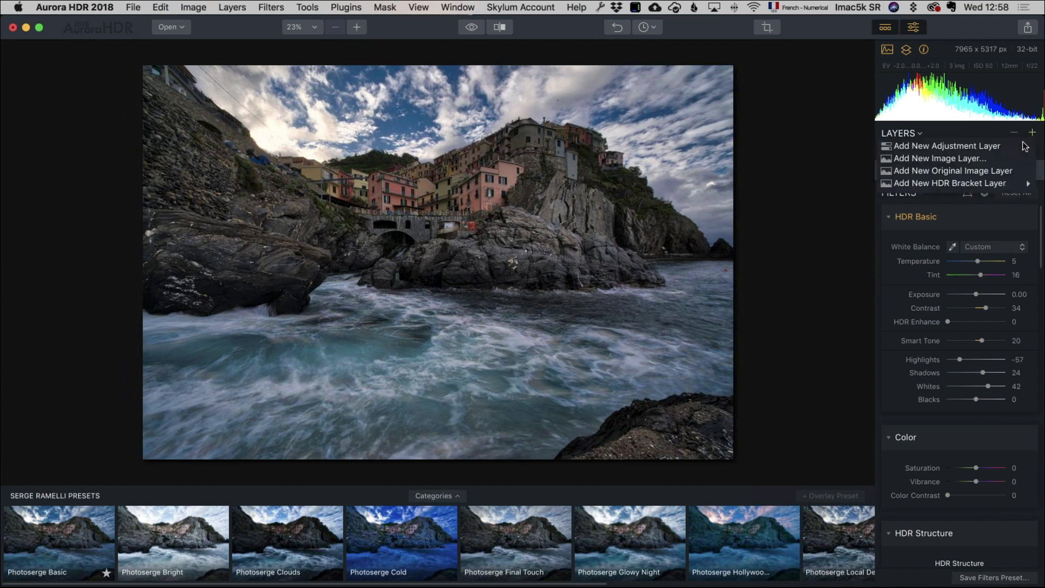
mouse_move(1007, 183)
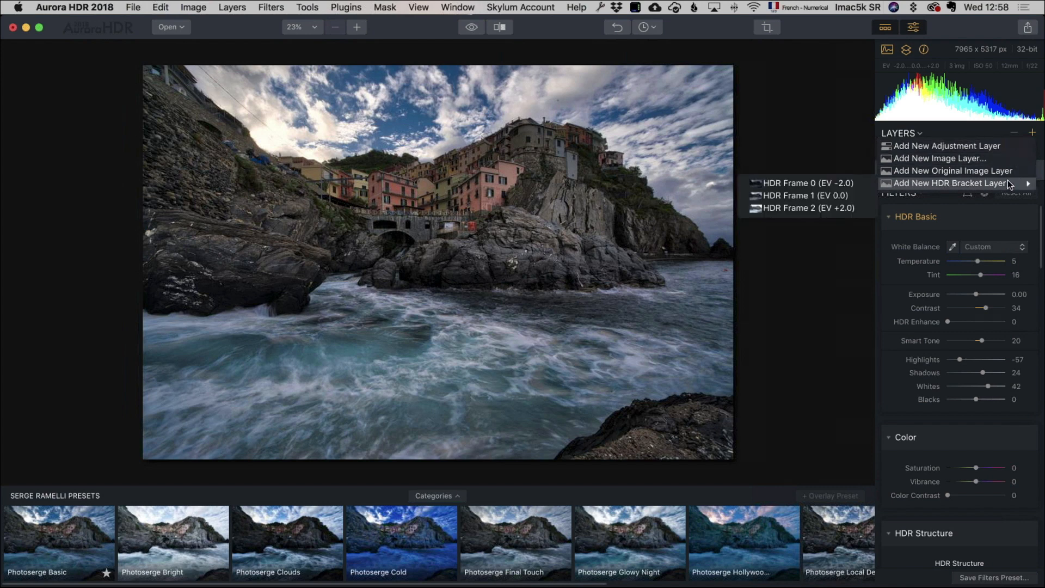
click(805, 208)
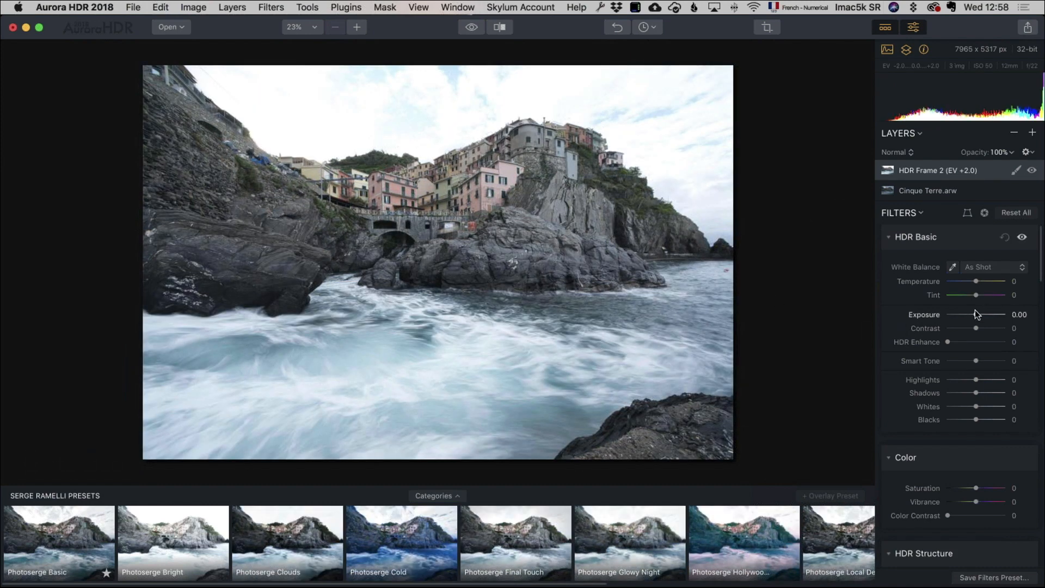
mouse_move(975, 314)
mouse_down()
mouse_move(964, 313)
mouse_move(982, 328)
mouse_up()
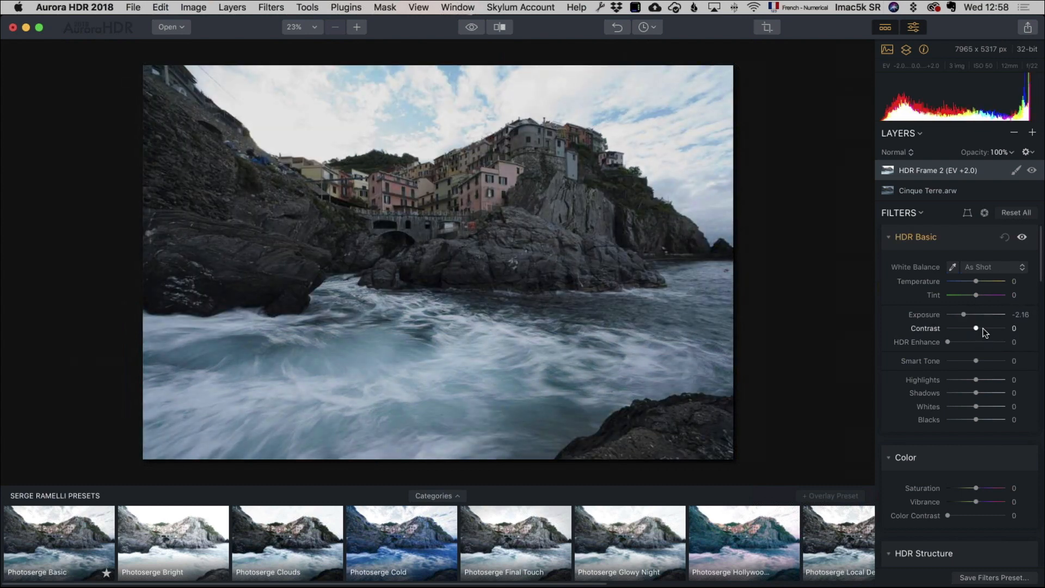
mouse_move(976, 281)
mouse_down()
mouse_move(967, 313)
mouse_move(972, 281)
mouse_up()
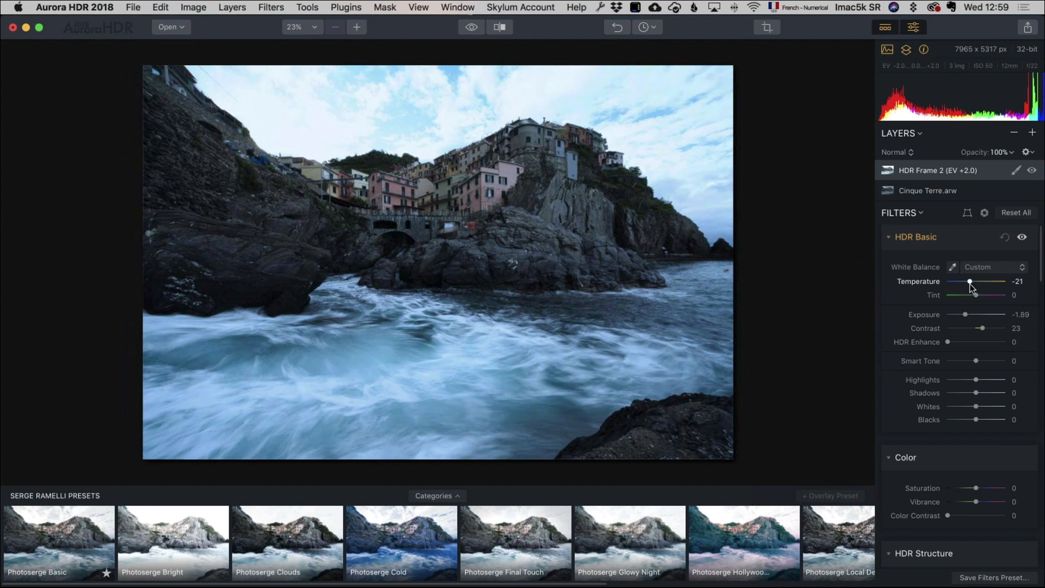
Brush the bracket layer in over the sea at 100% opacity, set its Exposure to -2.59, and check its effect
click(1016, 171)
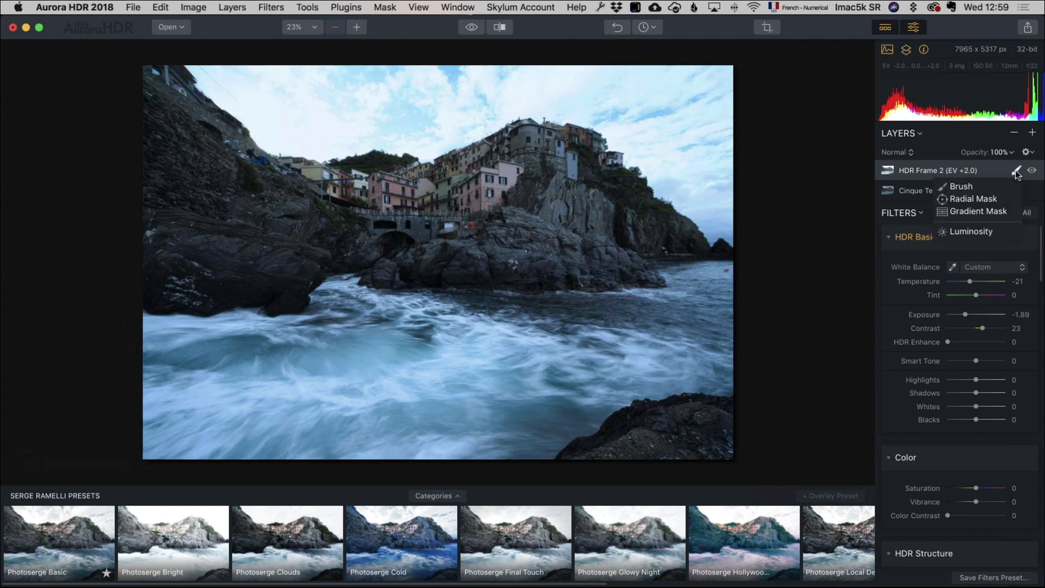
click(974, 188)
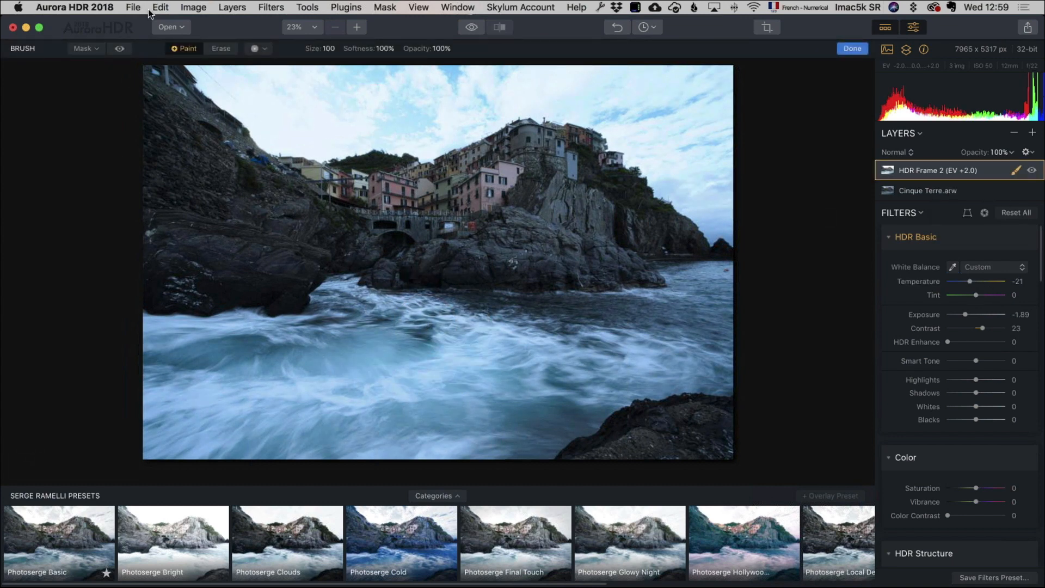
mouse_move(441, 349)
mouse_down()
mouse_move(427, 328)
mouse_move(466, 342)
mouse_move(604, 353)
mouse_move(338, 328)
mouse_move(459, 364)
mouse_move(488, 344)
mouse_move(304, 336)
mouse_move(141, 367)
mouse_move(474, 377)
mouse_move(558, 359)
mouse_move(279, 379)
mouse_move(171, 430)
mouse_move(314, 424)
mouse_move(516, 384)
mouse_move(378, 399)
mouse_move(200, 463)
mouse_move(568, 421)
mouse_move(615, 398)
mouse_move(429, 456)
mouse_move(399, 391)
mouse_move(447, 325)
mouse_move(746, 315)
mouse_move(514, 358)
mouse_move(303, 364)
mouse_move(516, 391)
mouse_move(733, 361)
mouse_move(490, 353)
mouse_move(441, 336)
mouse_move(633, 331)
mouse_move(694, 304)
mouse_move(718, 266)
mouse_move(734, 351)
mouse_up()
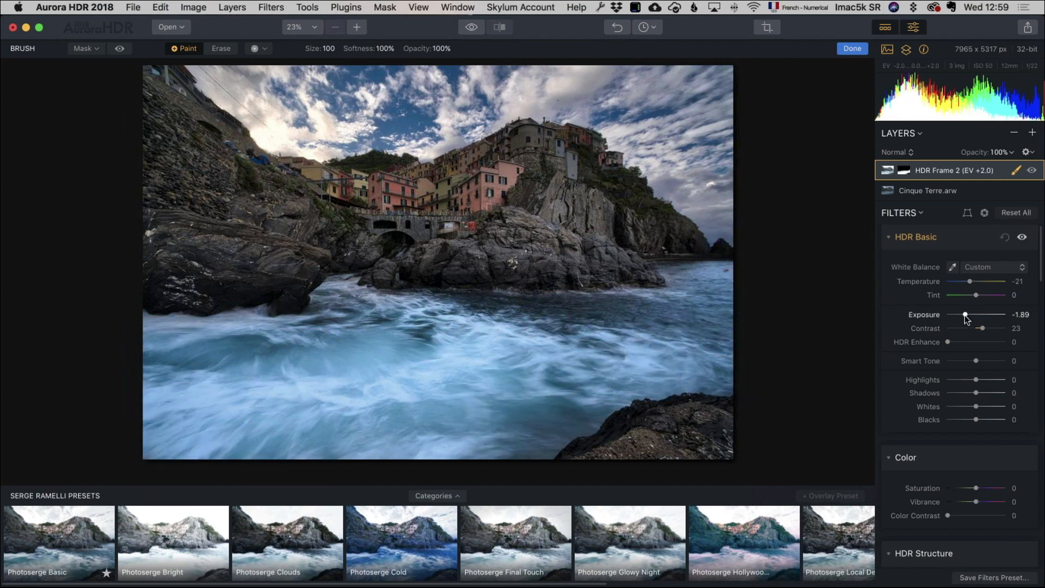
drag(965, 315, 961, 313)
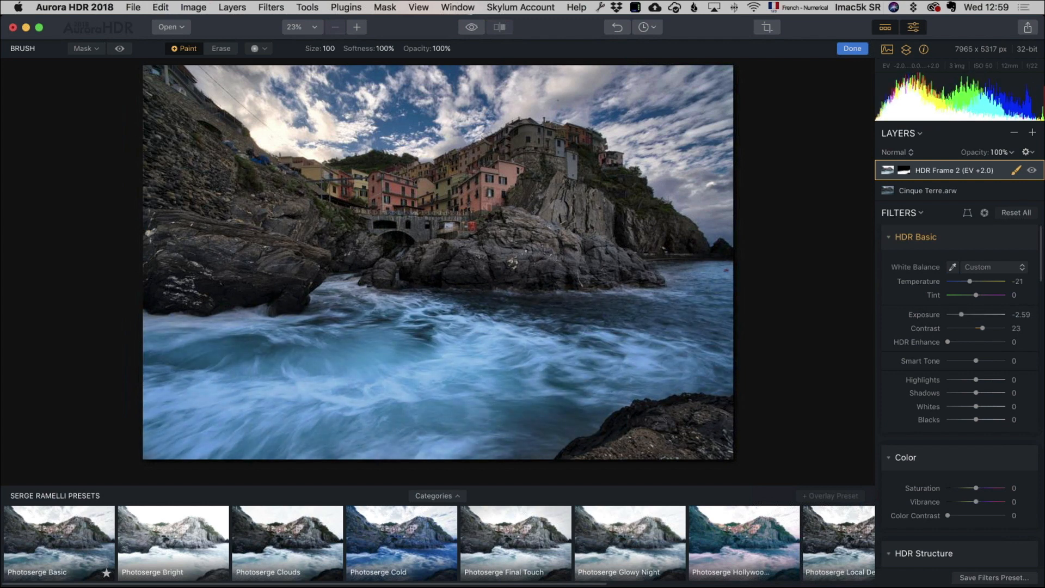
click(1032, 171)
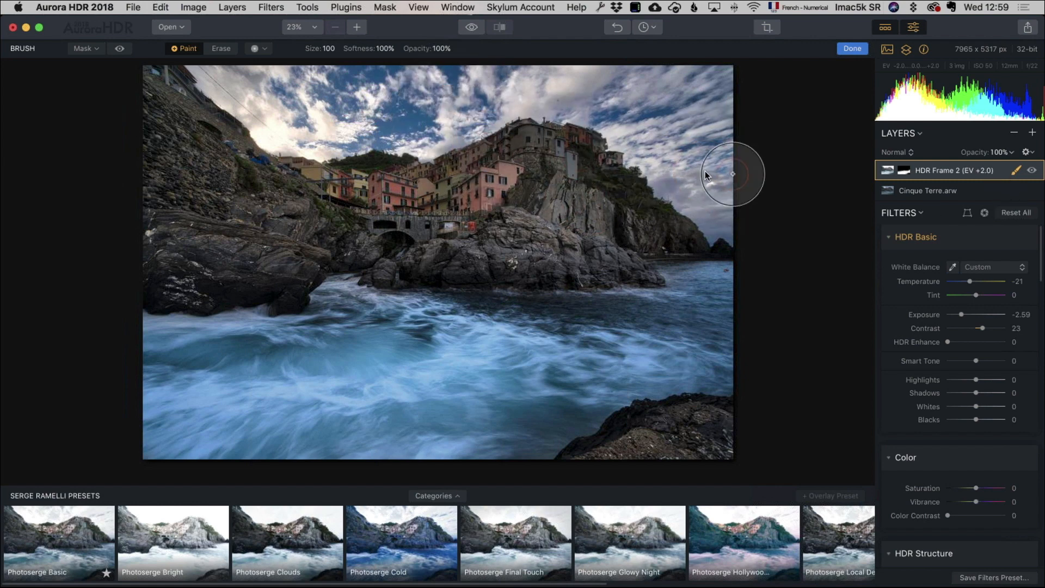
Add an adjustment layer with the Photoserge Clouds preset and set its Image Radiance Amount to 19
click(1033, 135)
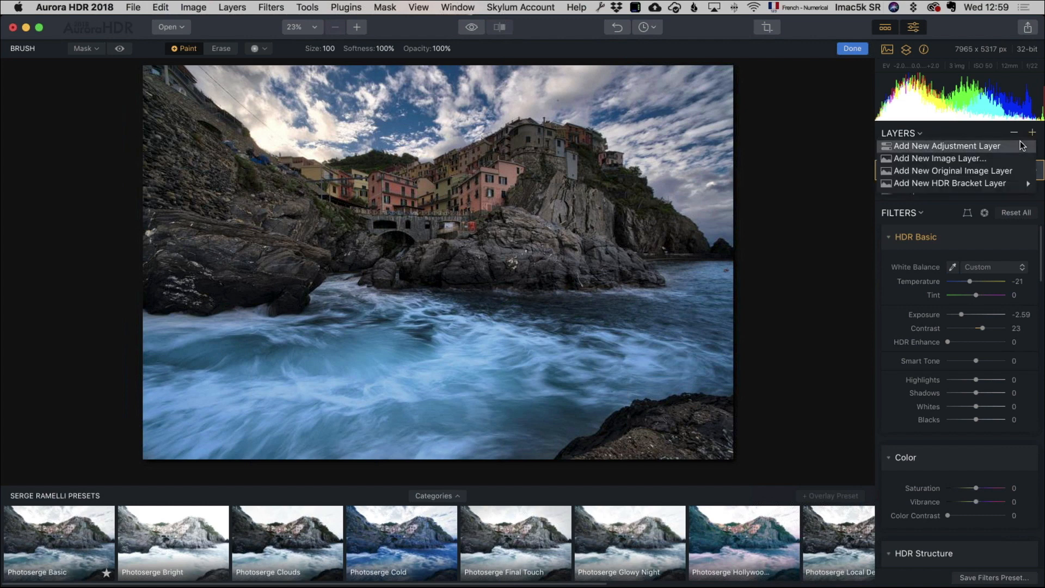
click(950, 146)
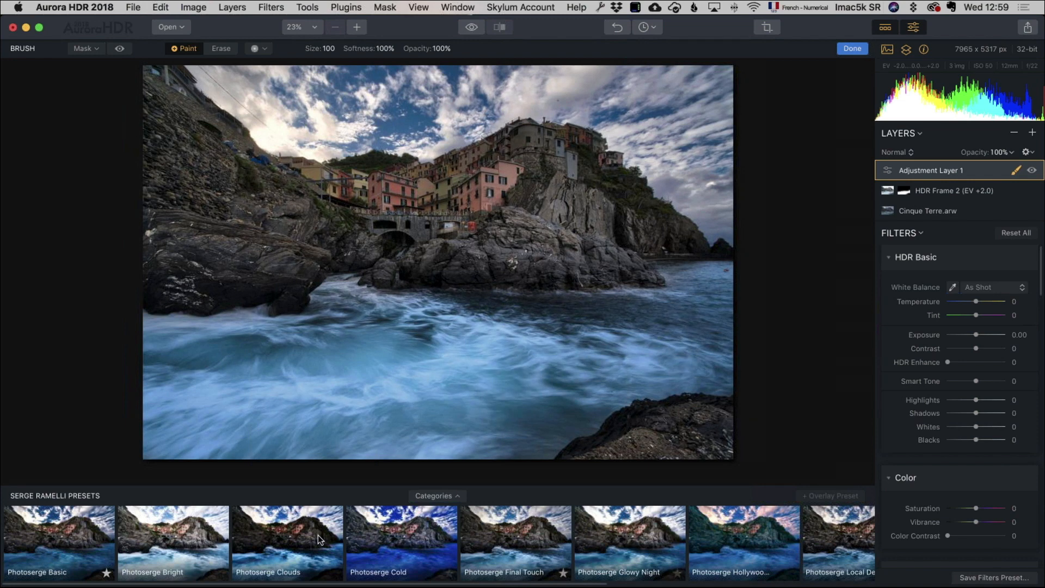
click(289, 529)
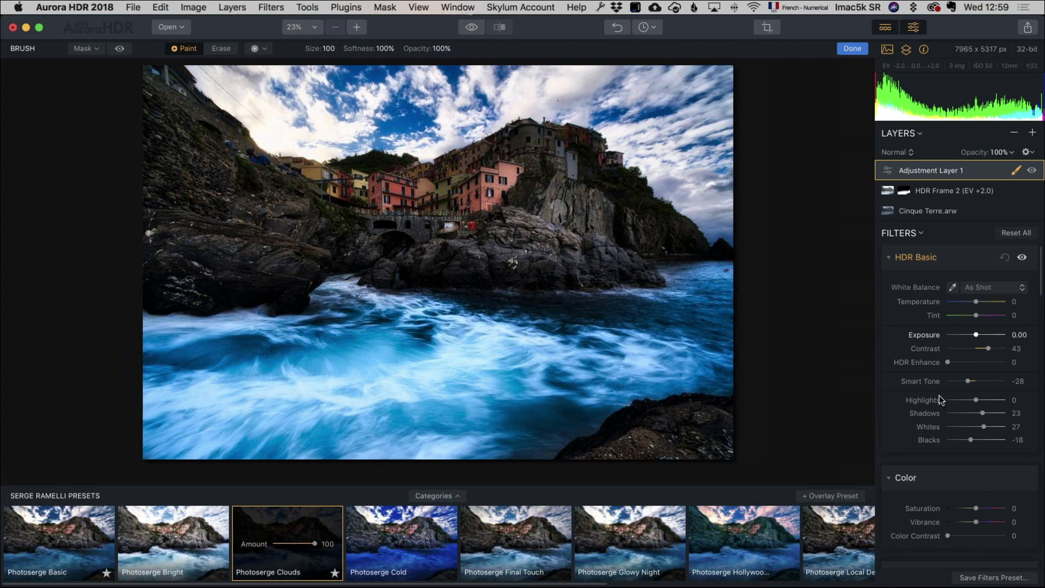
scroll(927, 361, down, 5)
scroll(975, 381, down, 10)
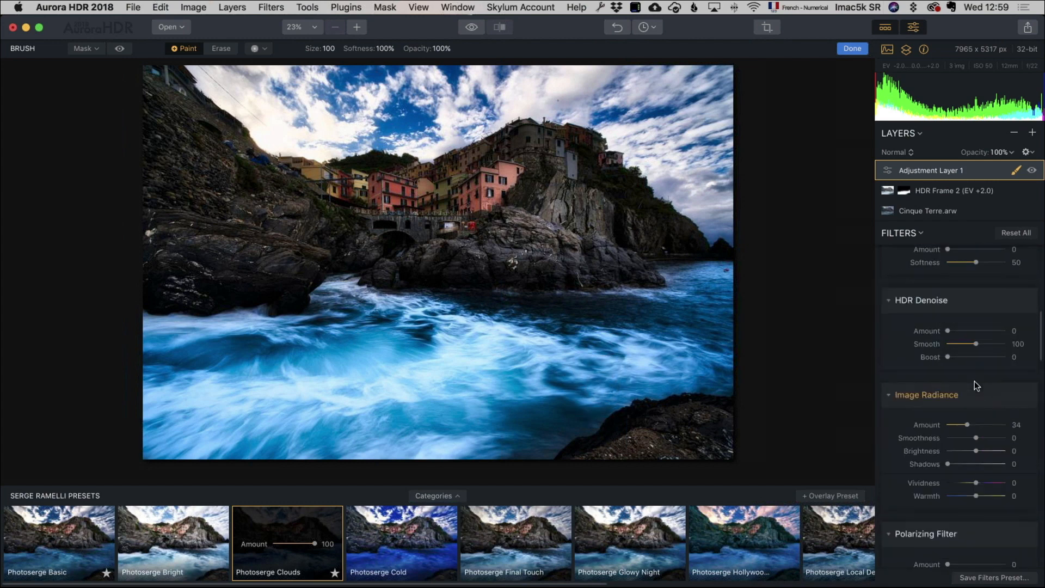
scroll(974, 381, down, 1)
click(967, 411)
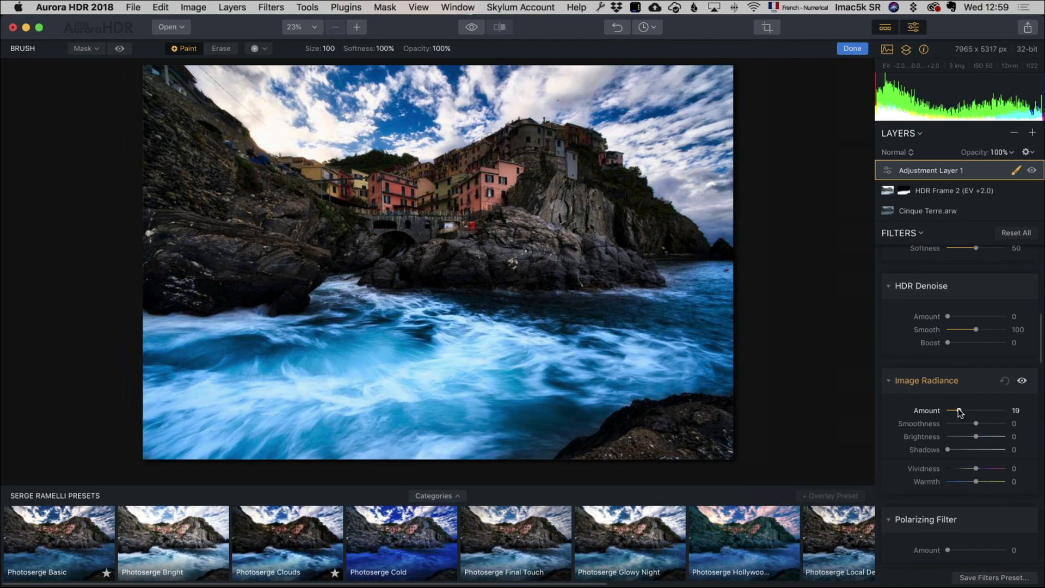
Look through the Photoserge Clouds adjustment layer's filters down to Vignette, and delete that layer
scroll(964, 408, down, 5)
scroll(959, 400, down, 12)
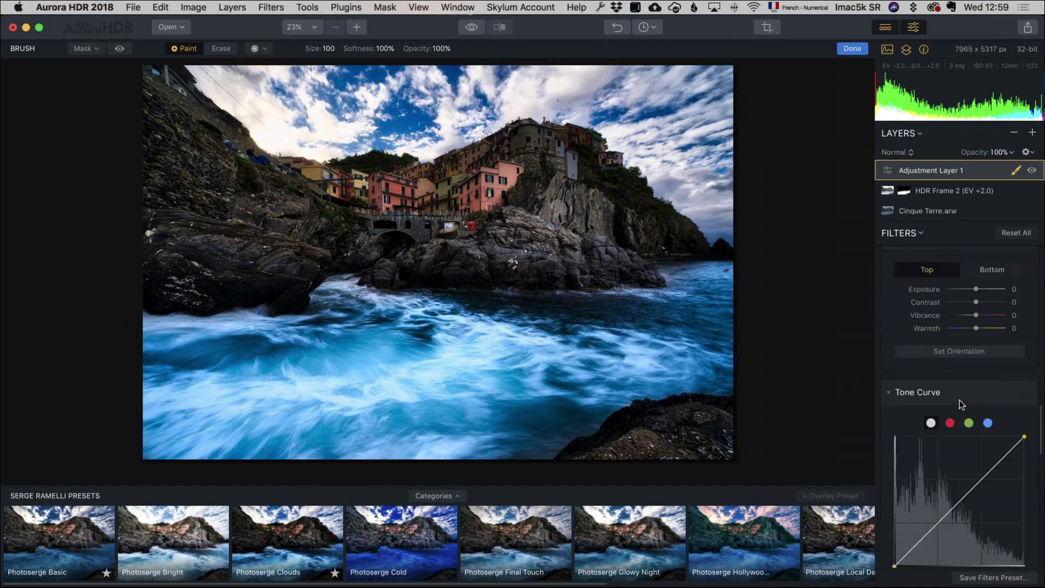
scroll(959, 400, down, 10)
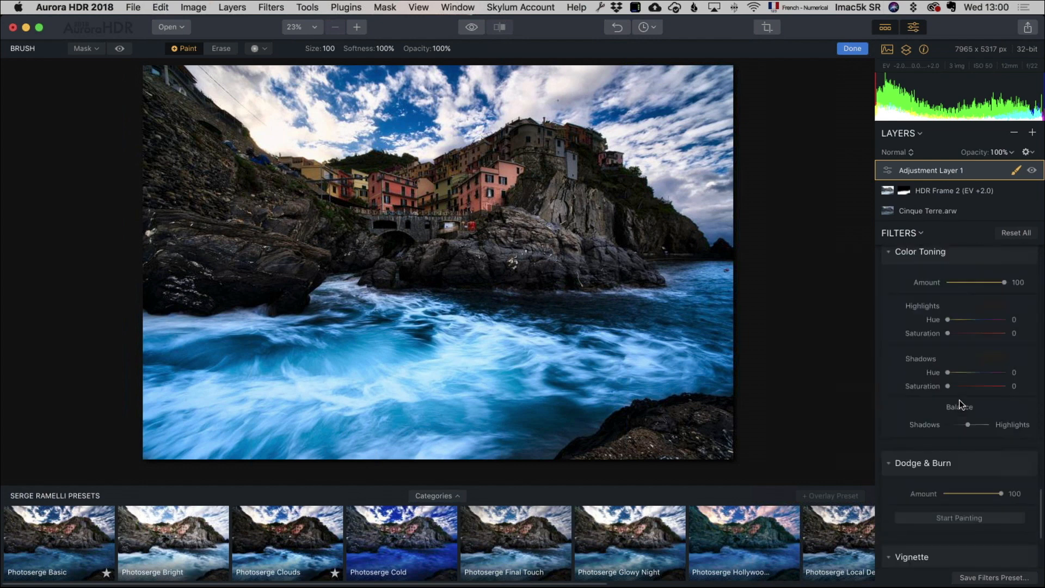
scroll(959, 399, down, 2)
scroll(959, 400, up, 10)
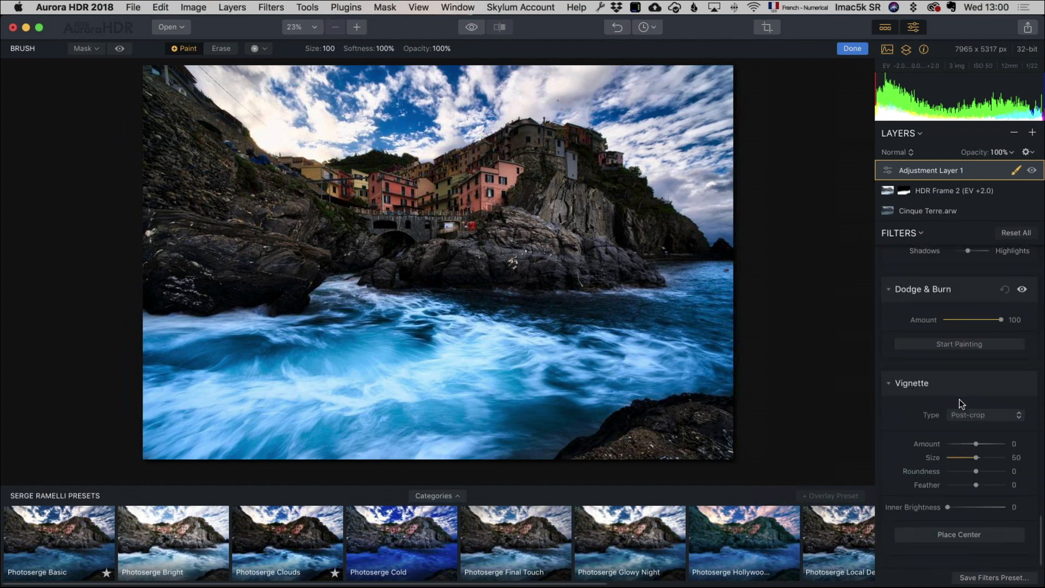
scroll(959, 399, up, 5)
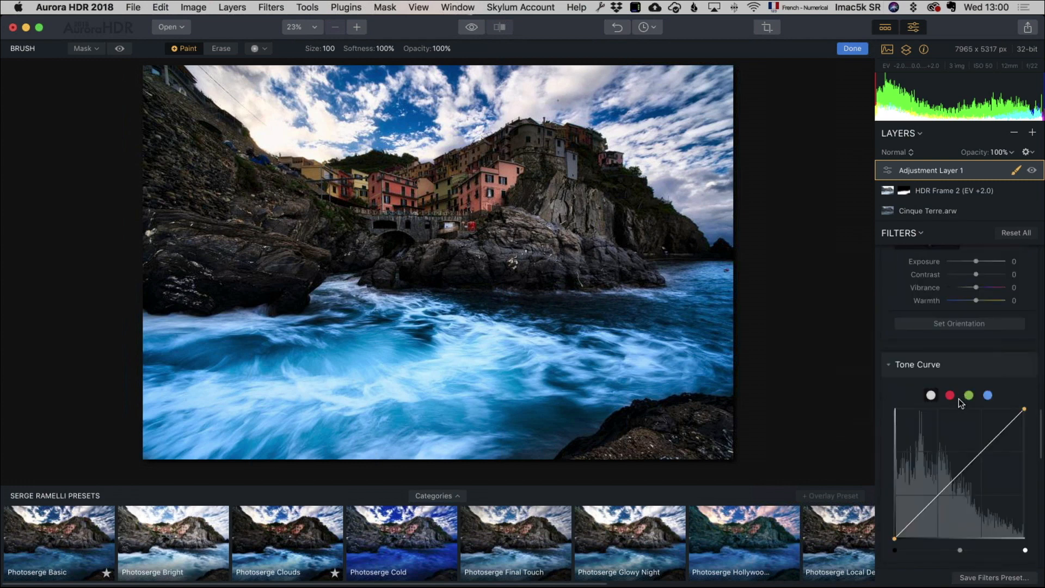
scroll(959, 398, up, 5)
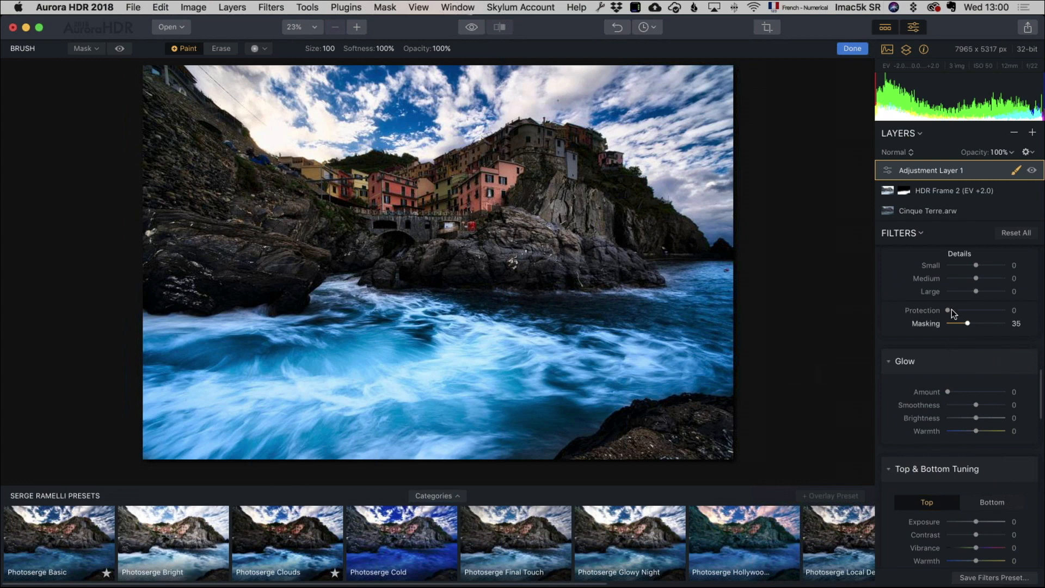
scroll(951, 309, up, 5)
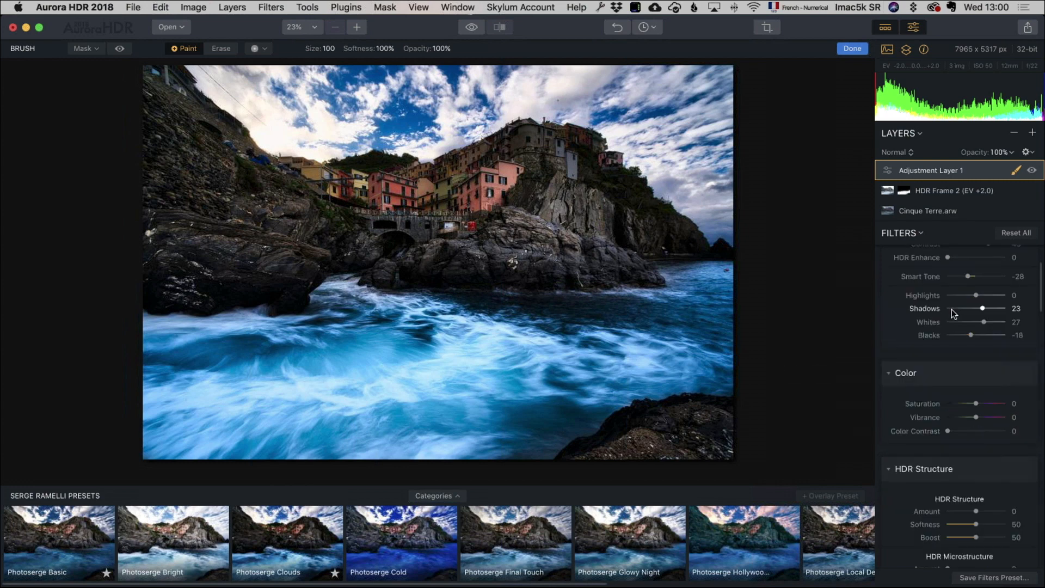
click(1015, 133)
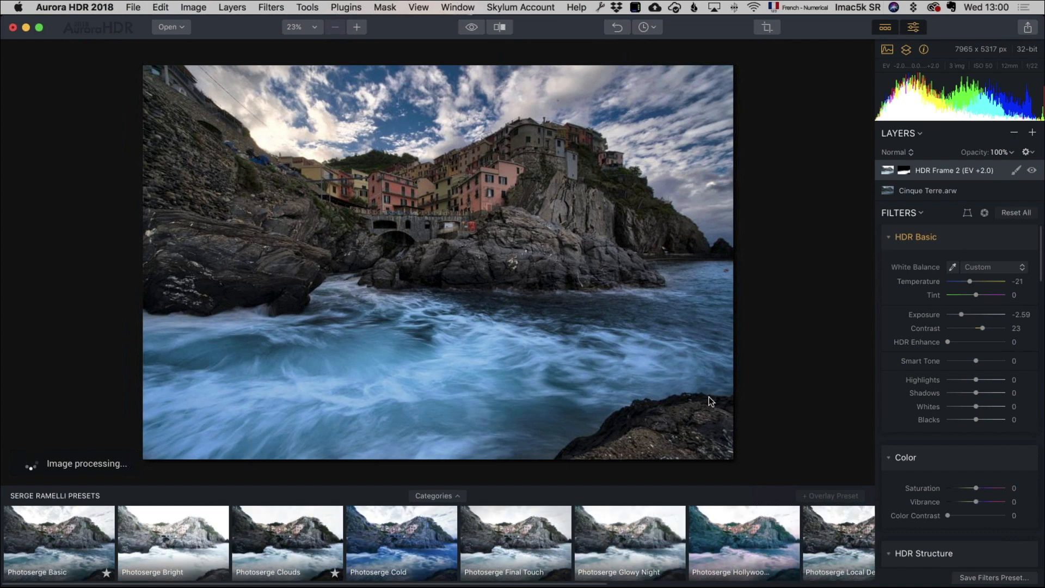
Add an adjustment layer with the Photoserge Local Details preset and brush it in over the rocks and cliffs at 100% opacity
click(1033, 132)
click(995, 147)
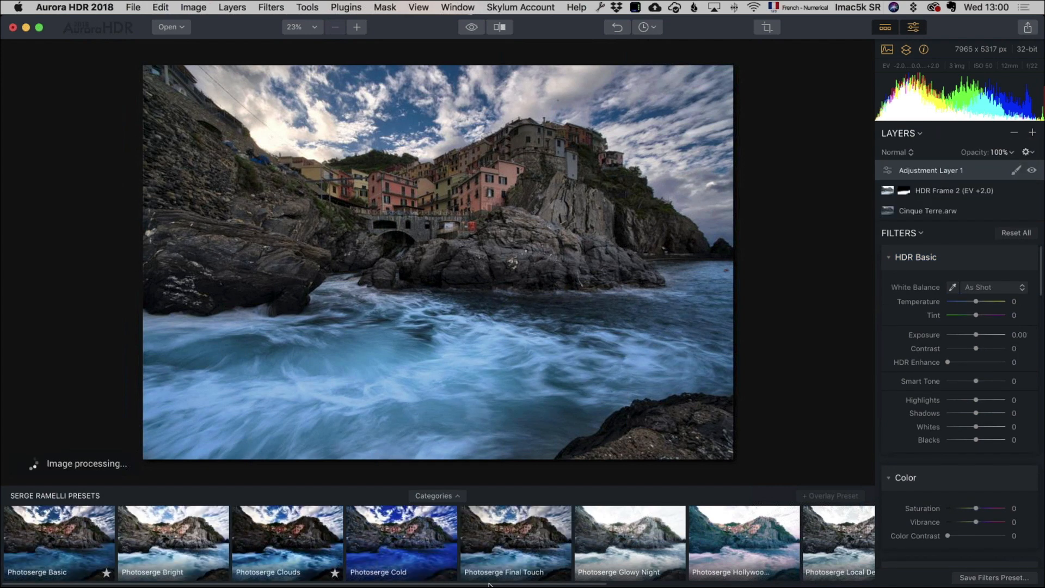
drag(553, 584, 818, 578)
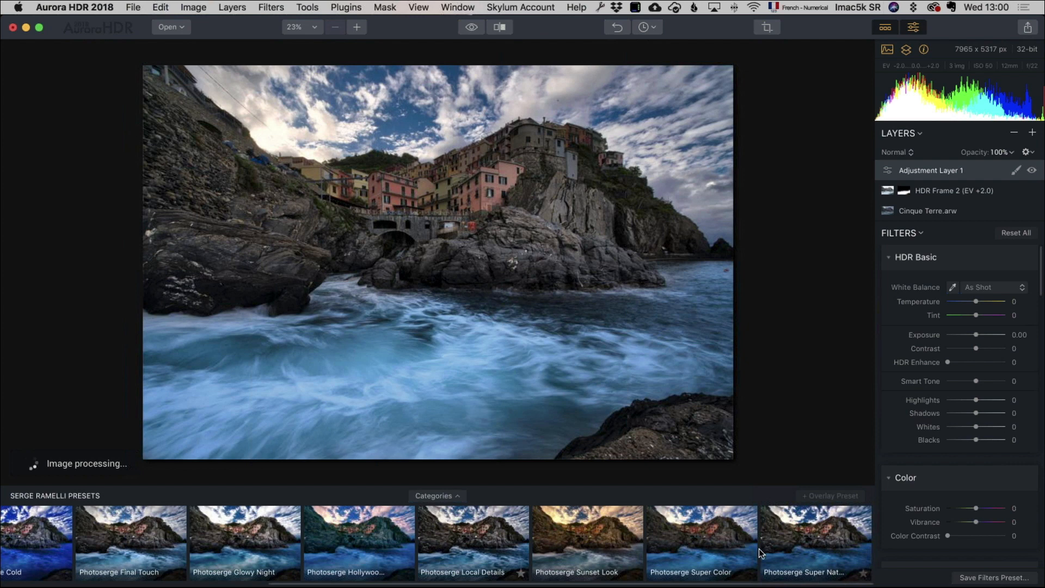
click(452, 525)
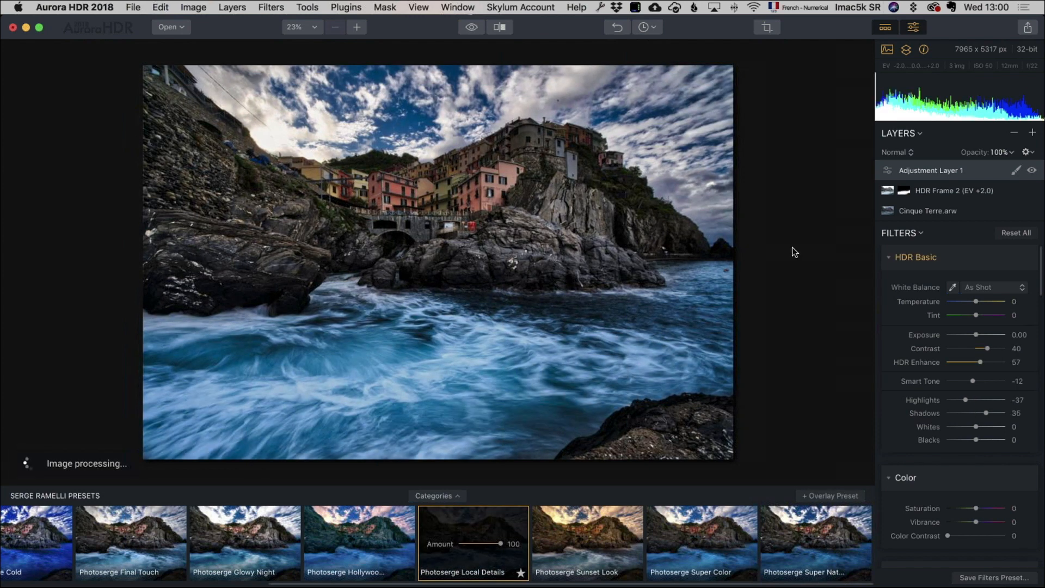
click(1016, 171)
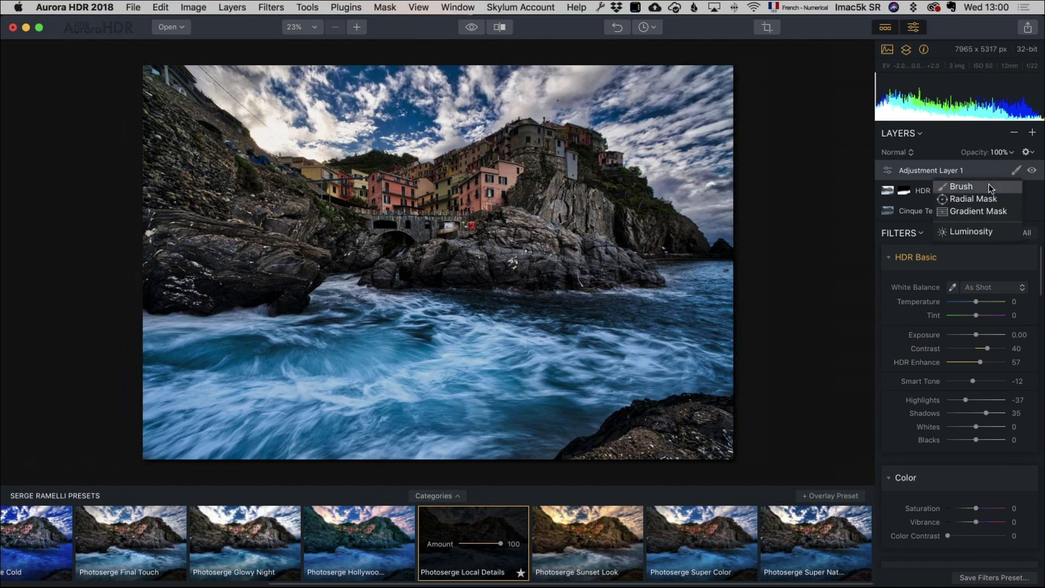
click(961, 187)
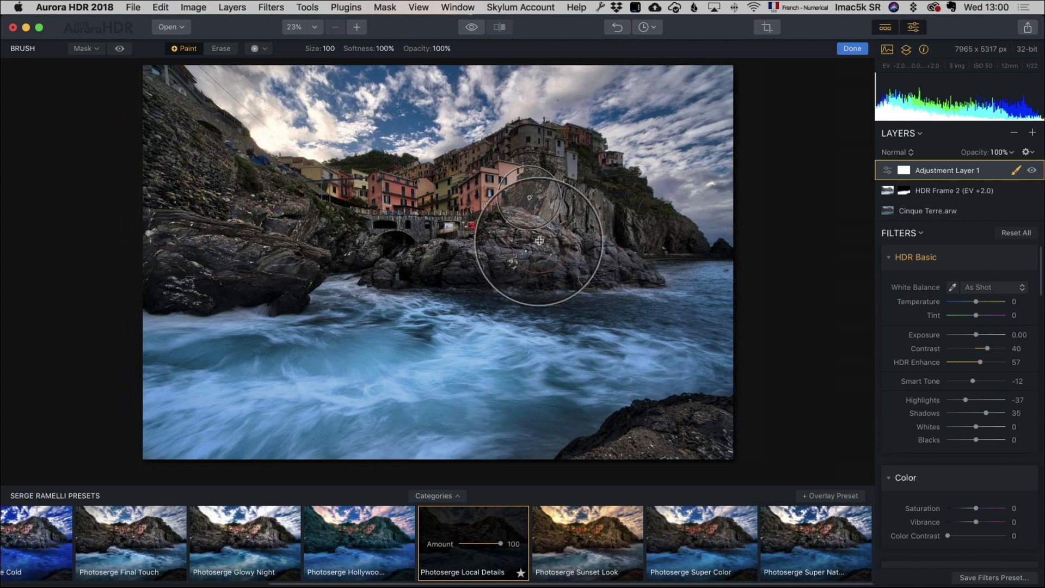
Add a second adjustment layer and apply the Photoserge Sunset Look preset to it
click(1032, 132)
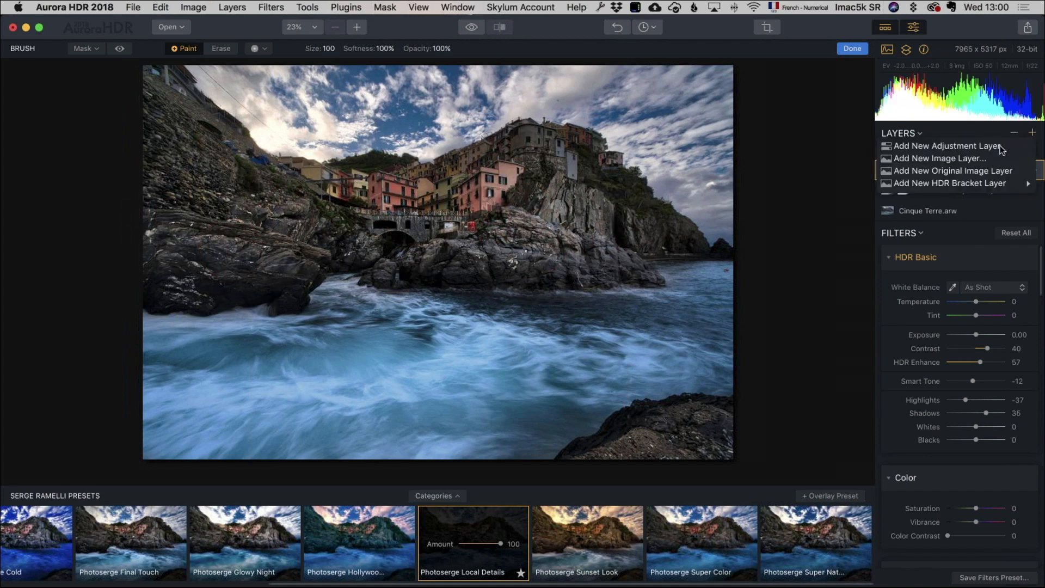
click(999, 147)
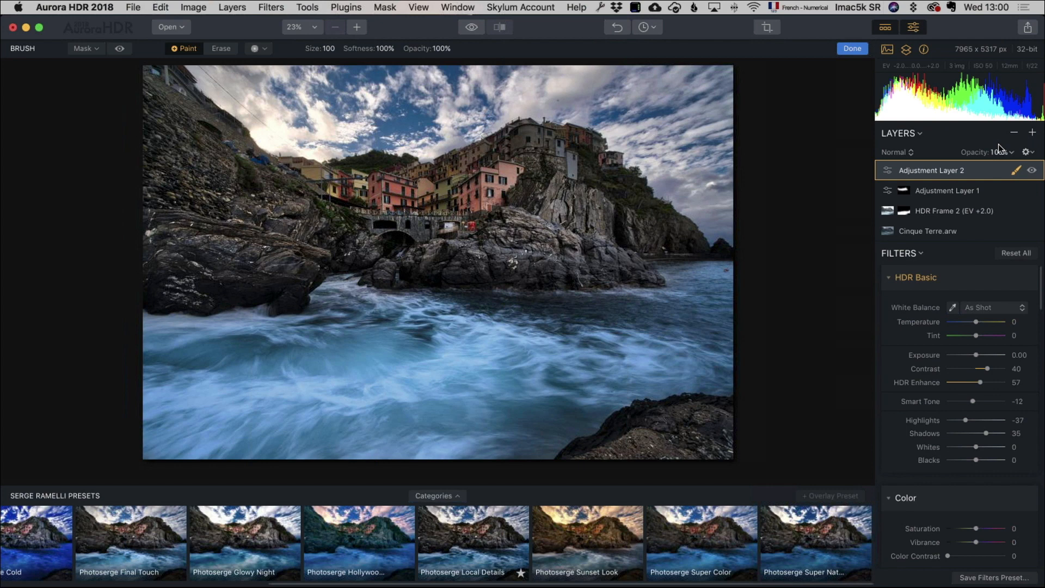
click(600, 537)
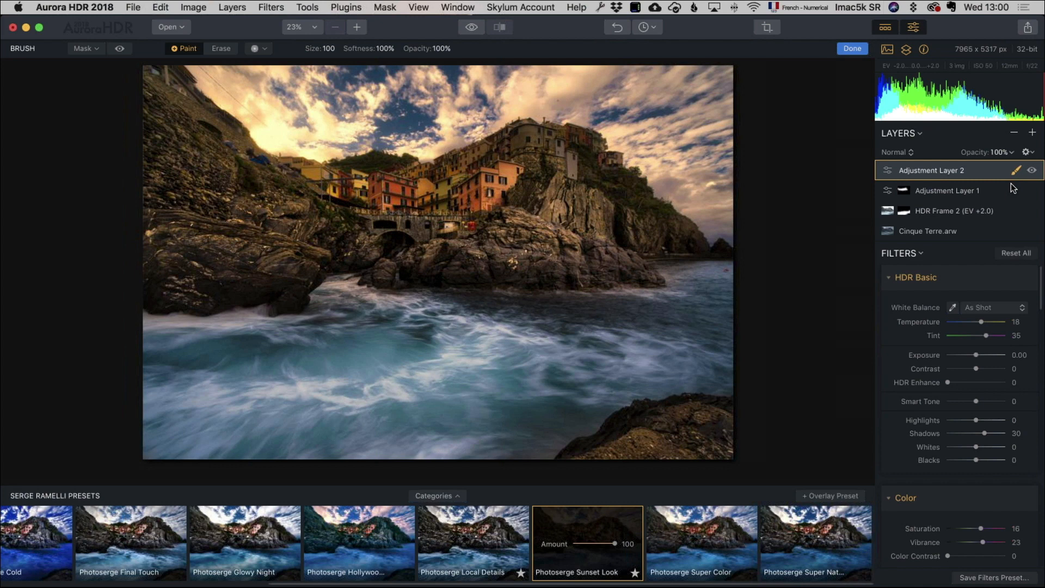
Brush the Sunset Look layer in over the houses and the bright sky behind the hill at 26% brush opacity
key(Escape)
click(1014, 171)
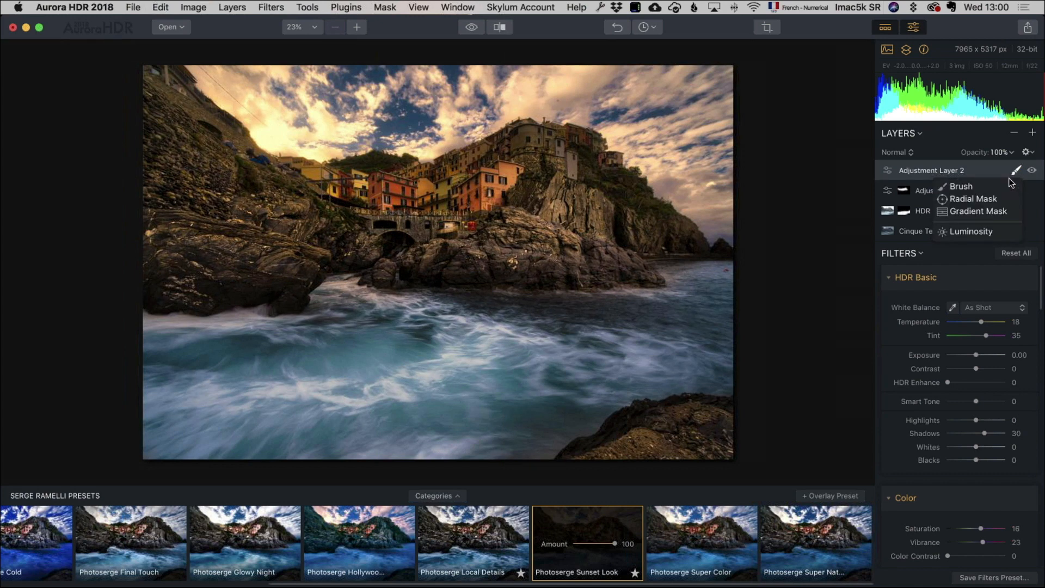
click(984, 186)
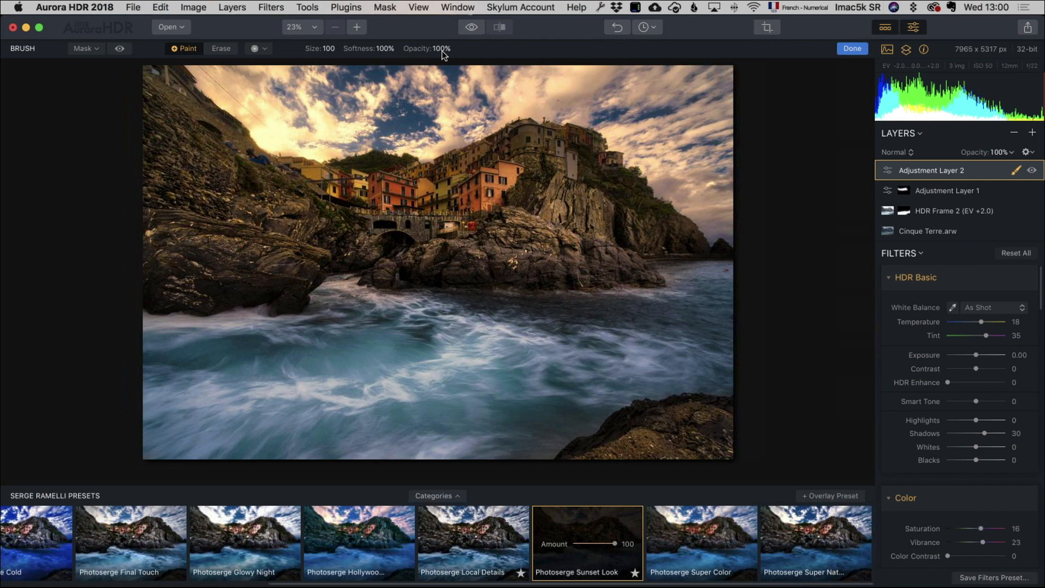
click(441, 49)
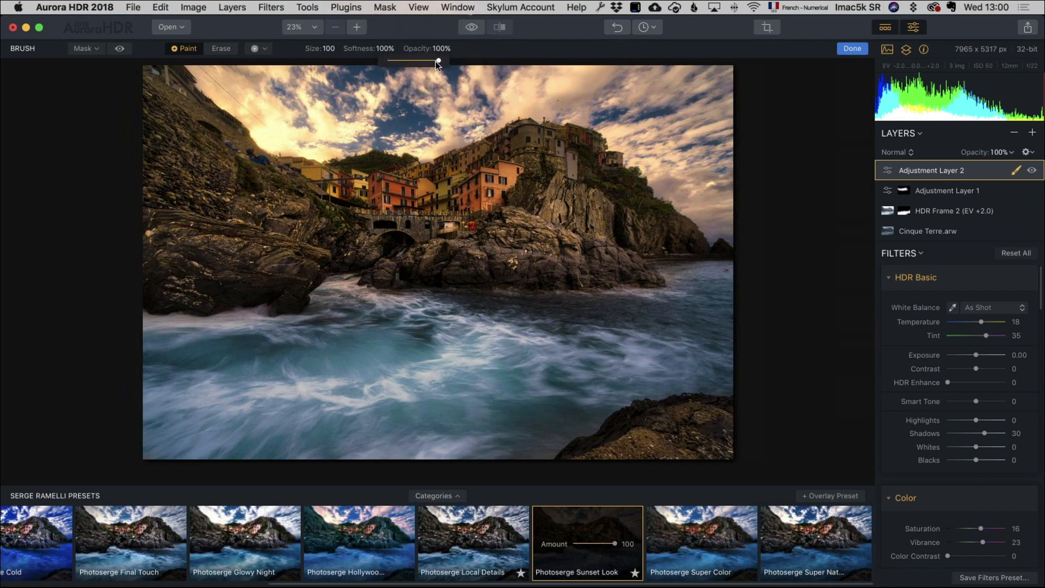
drag(438, 61, 401, 61)
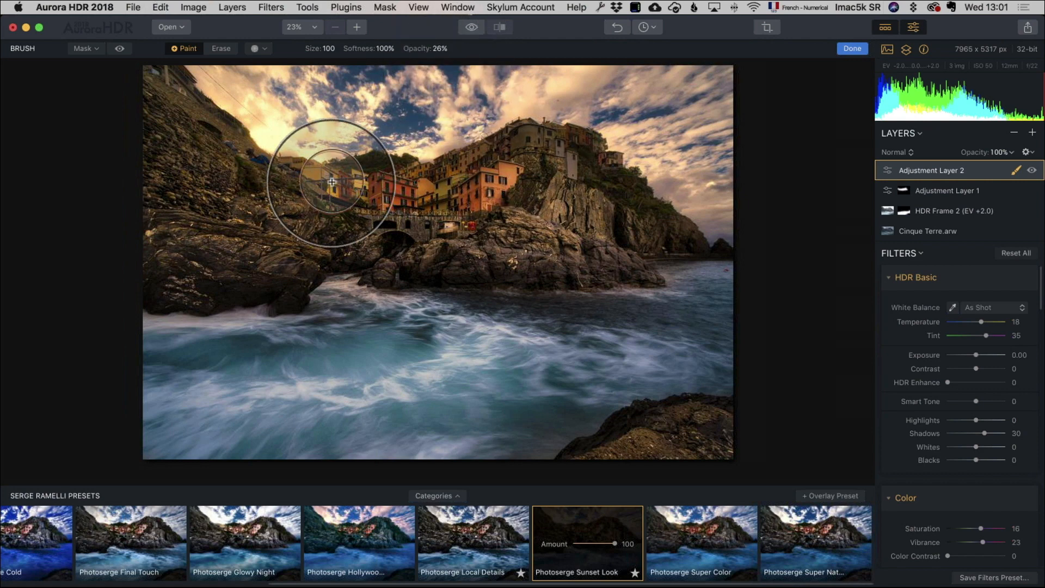
mouse_move(483, 164)
mouse_down()
mouse_move(443, 185)
mouse_move(375, 191)
mouse_move(479, 172)
mouse_move(248, 185)
mouse_move(504, 166)
mouse_move(370, 209)
mouse_move(493, 175)
mouse_move(302, 152)
mouse_move(425, 155)
mouse_move(247, 141)
mouse_up()
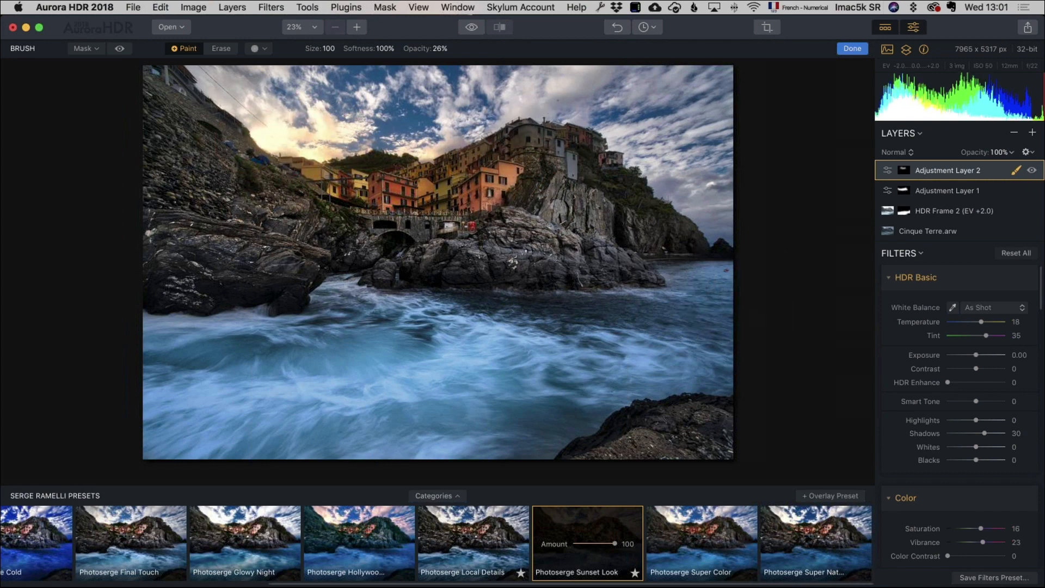
Add a third adjustment layer and set the Sunset Look layer's opacity to about 45%
click(1032, 133)
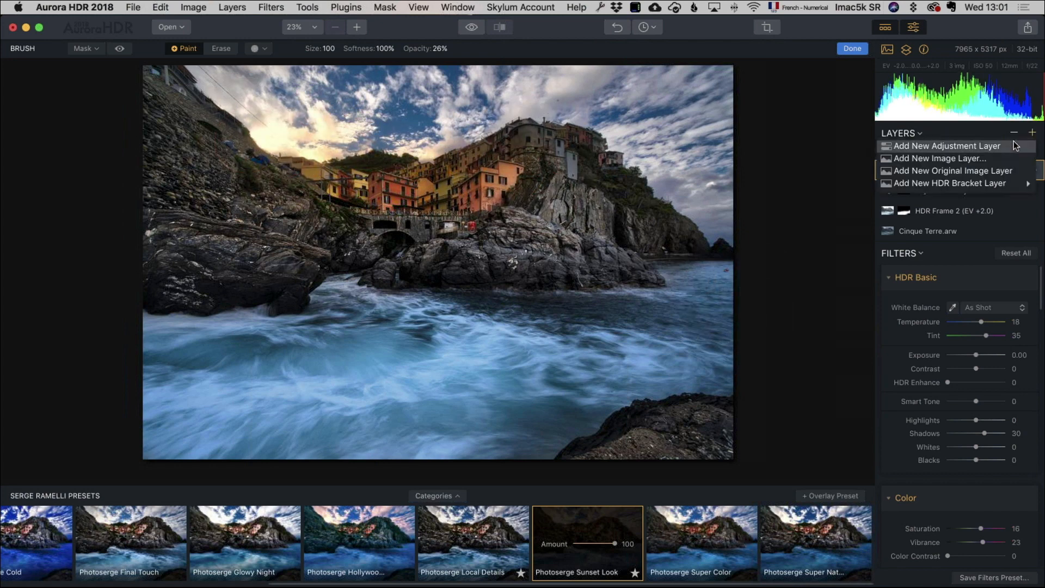
click(1015, 145)
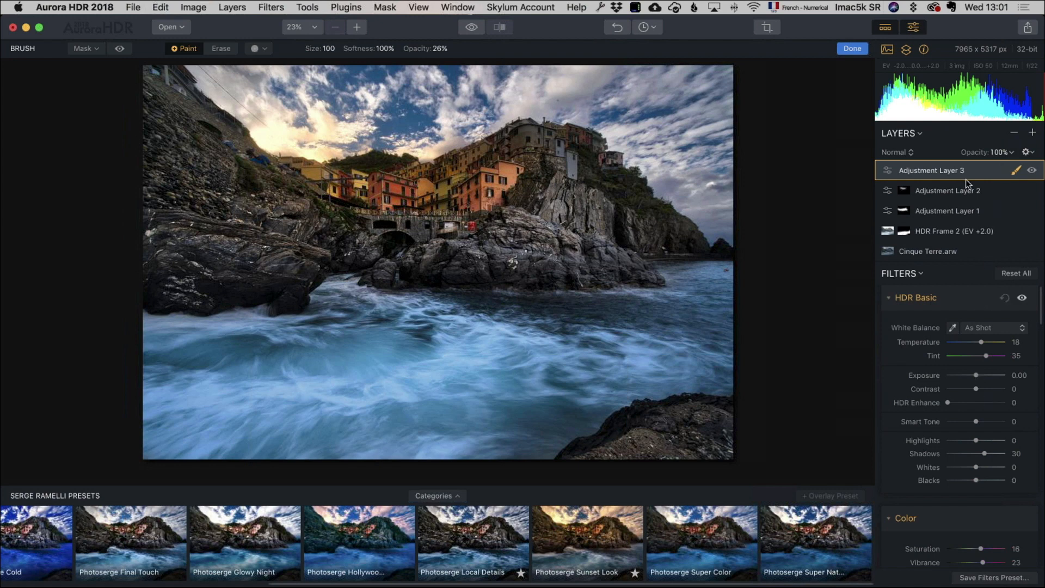
click(949, 188)
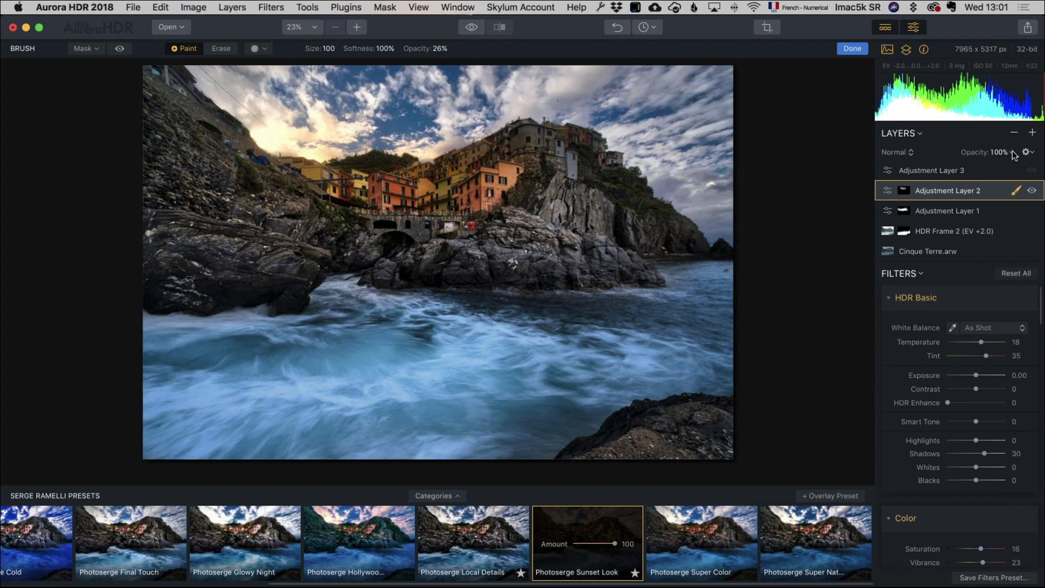
click(1012, 153)
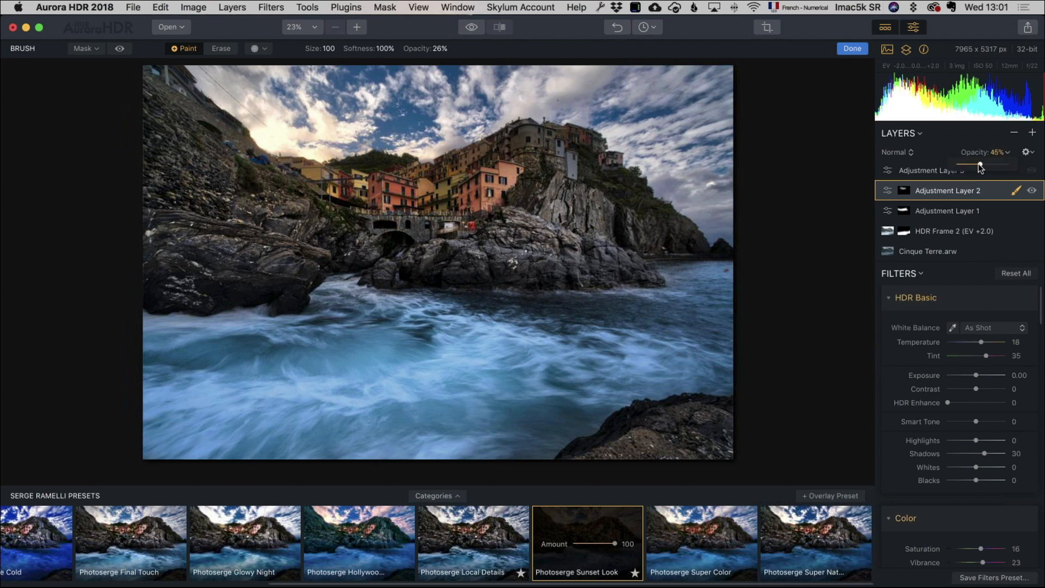
drag(981, 163, 982, 164)
click(984, 129)
Set the Contrast of Adjustment Layer 3 to 30
click(937, 173)
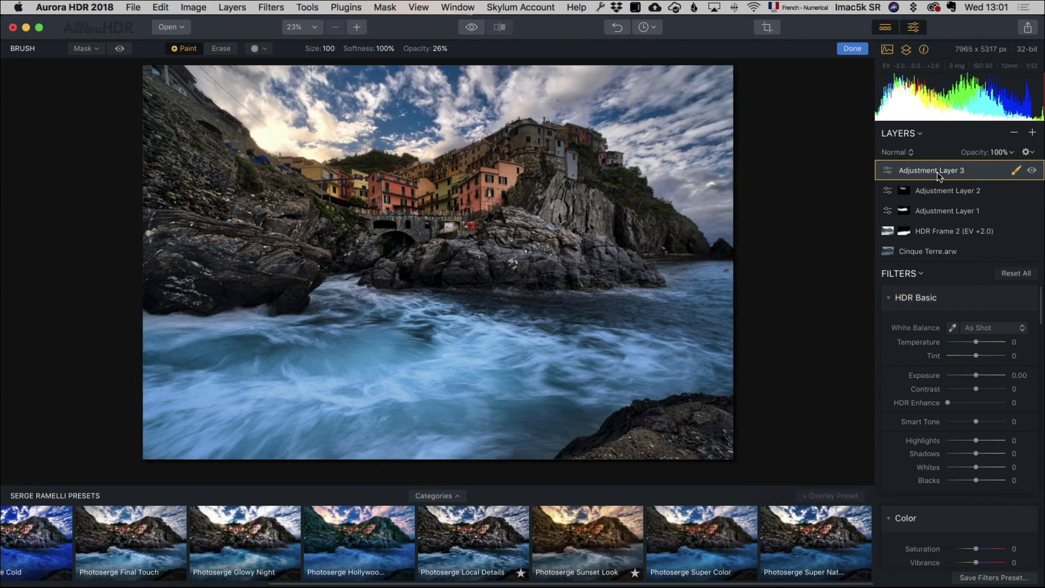
click(986, 387)
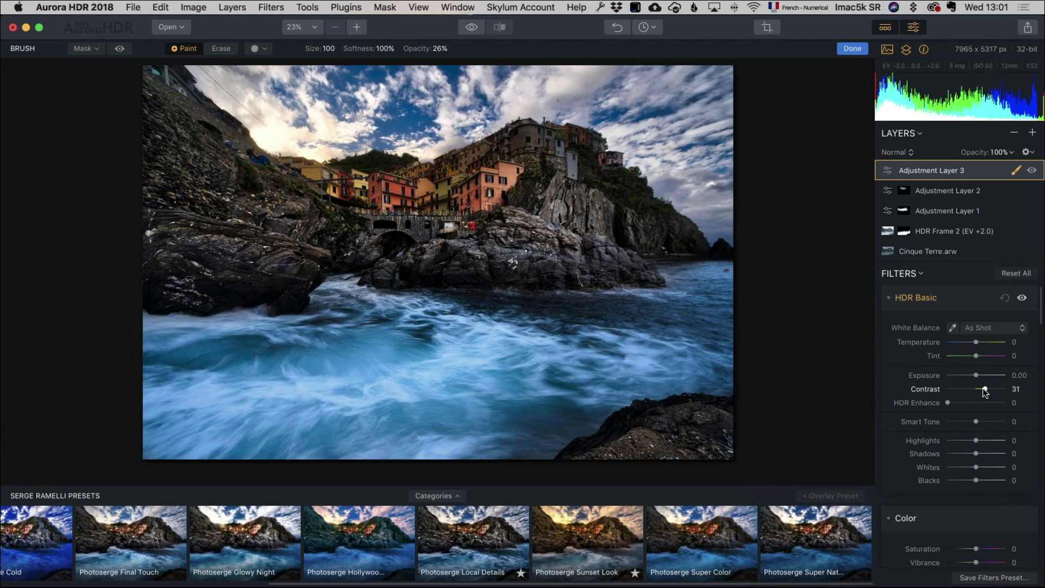
click(985, 389)
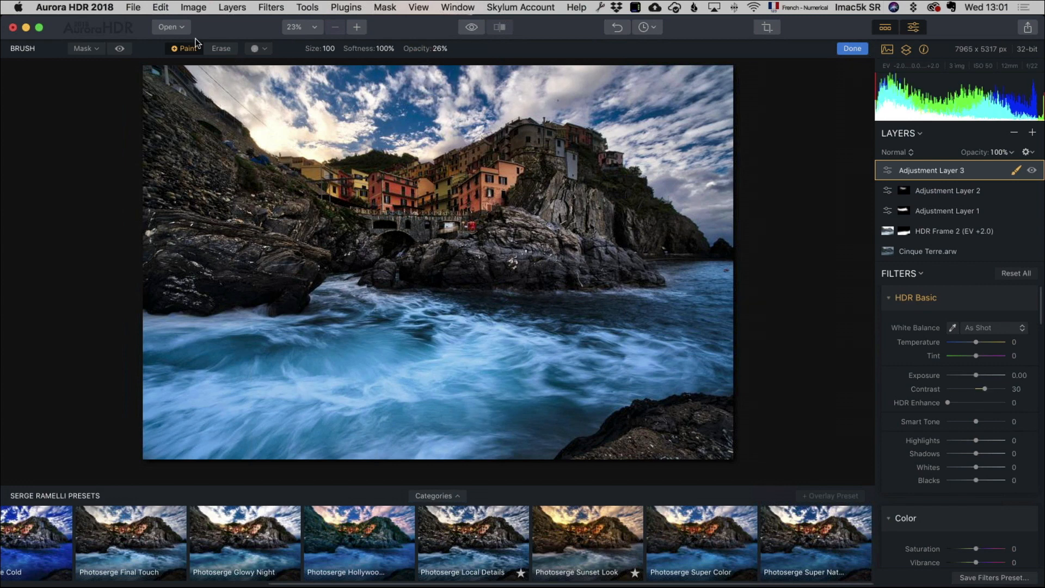
Compare the edited Cinque Terre image with the original a couple of times
click(472, 28)
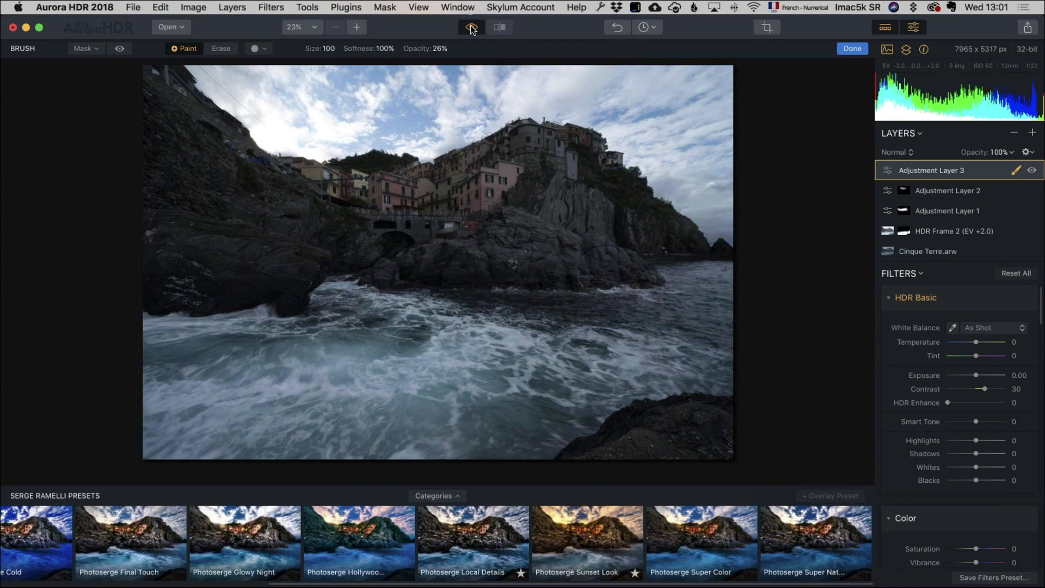
click(473, 30)
click(473, 30)
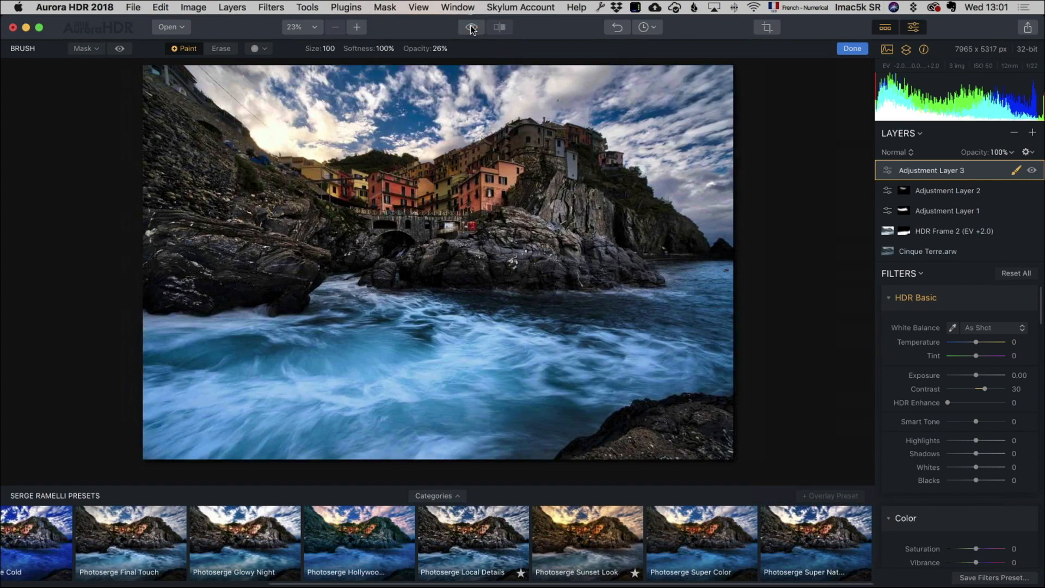
click(472, 30)
scroll(922, 370, down, 5)
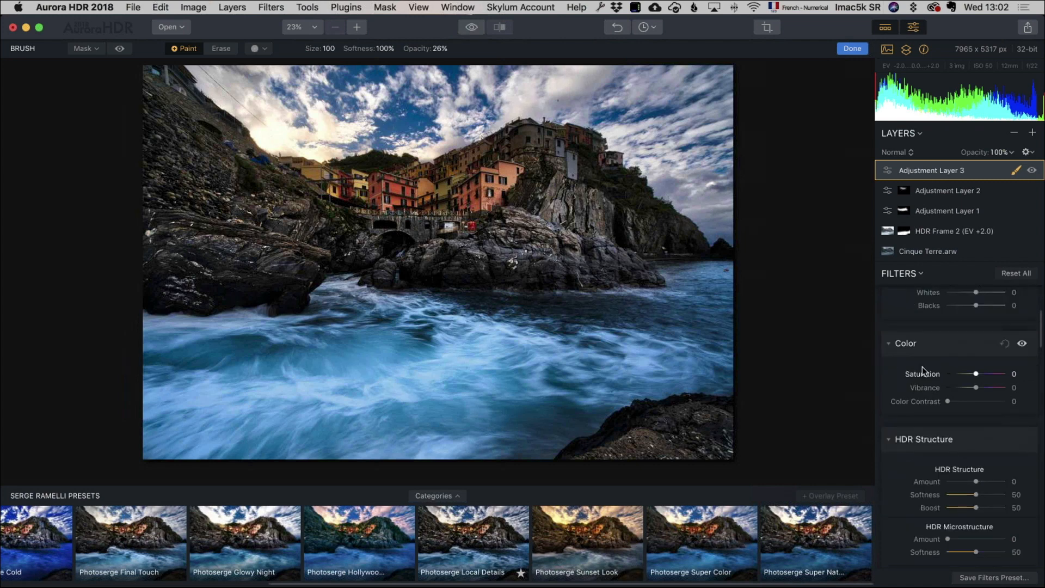